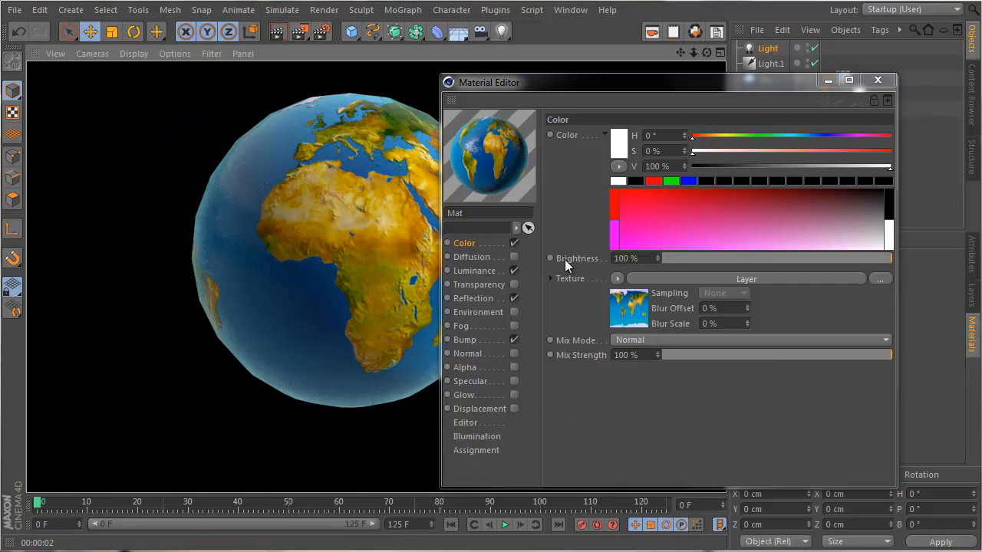
Step: Enable the Displacement channel of the globe's material and close the material editor
left_click(515, 408)
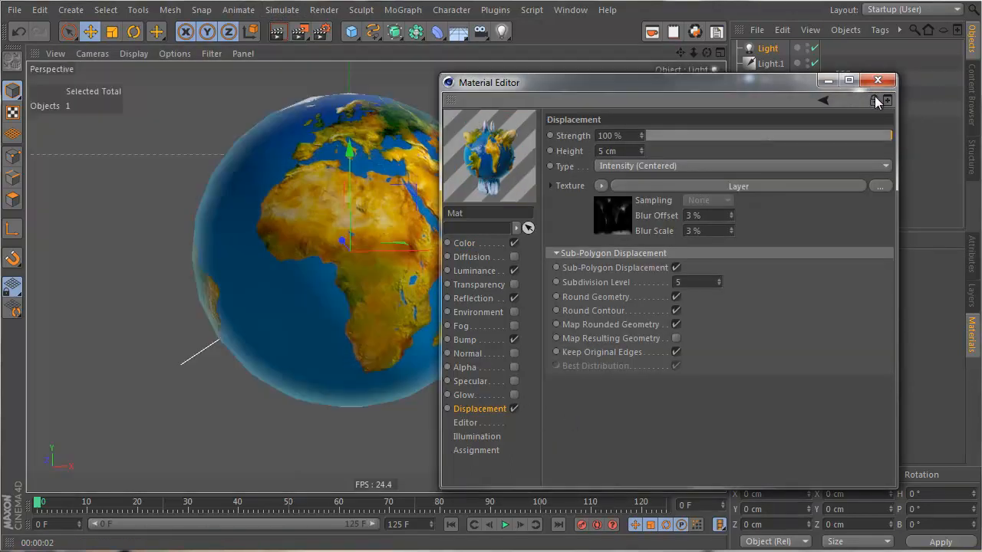
left_click(877, 79)
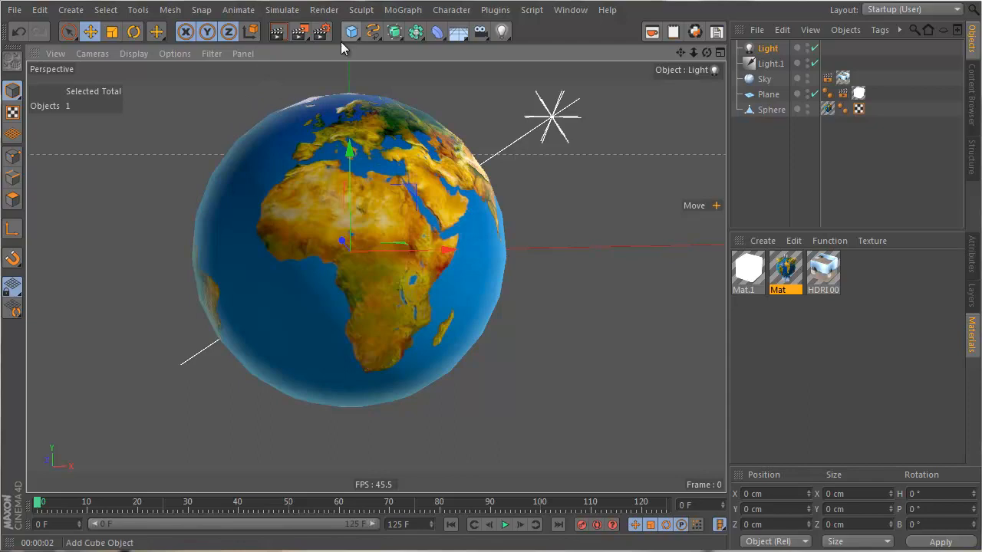
Step: Add a Boole object to the globe scene
left_click(395, 32)
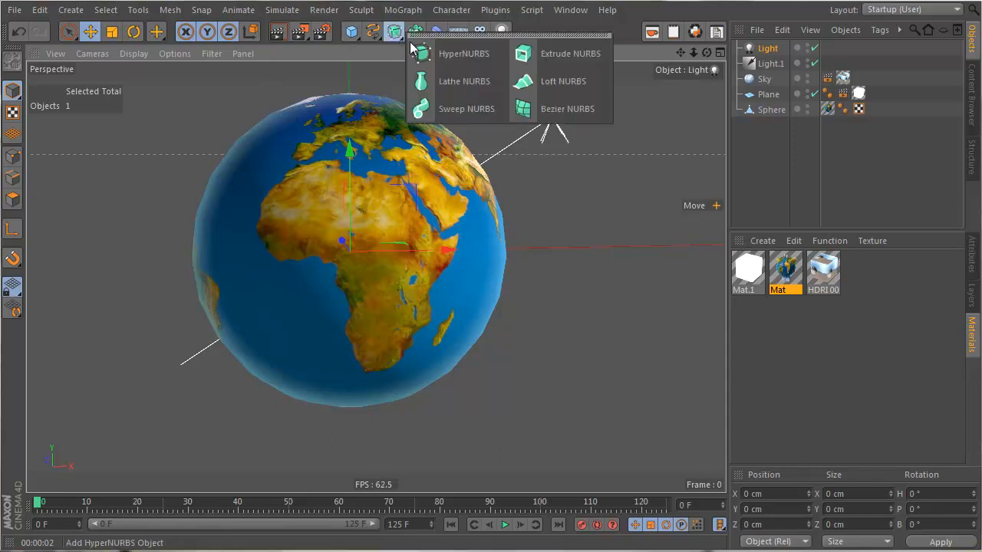
left_click(415, 32)
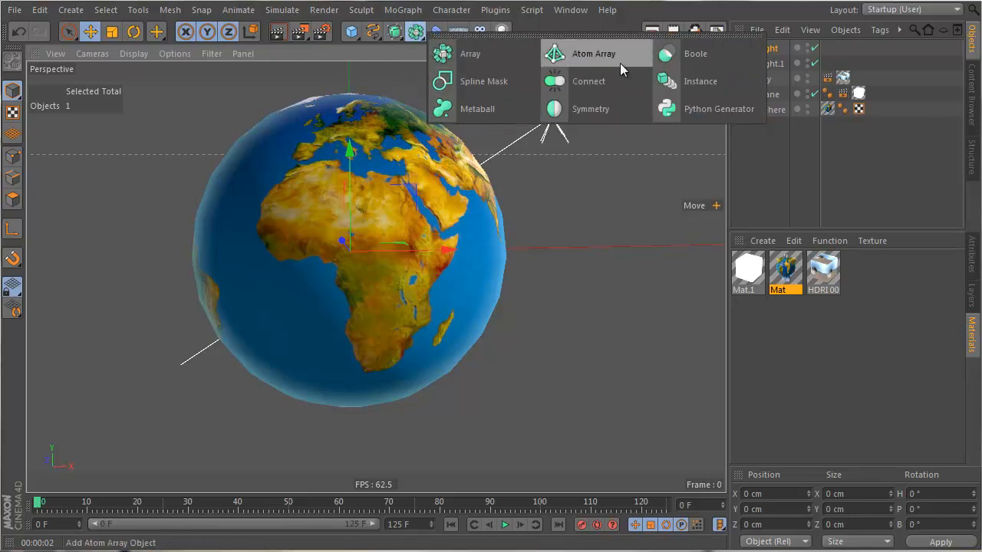
left_click(690, 53)
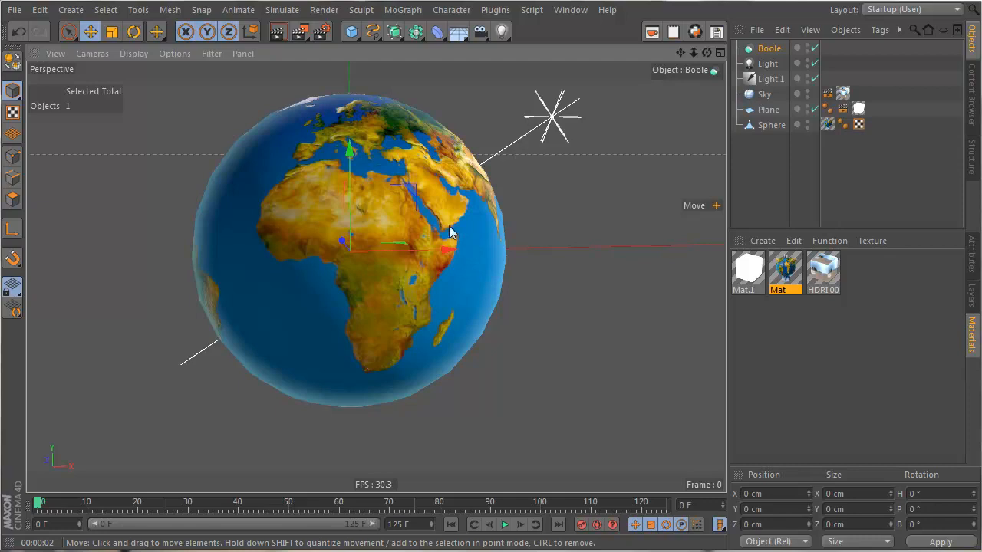
left_click(351, 34)
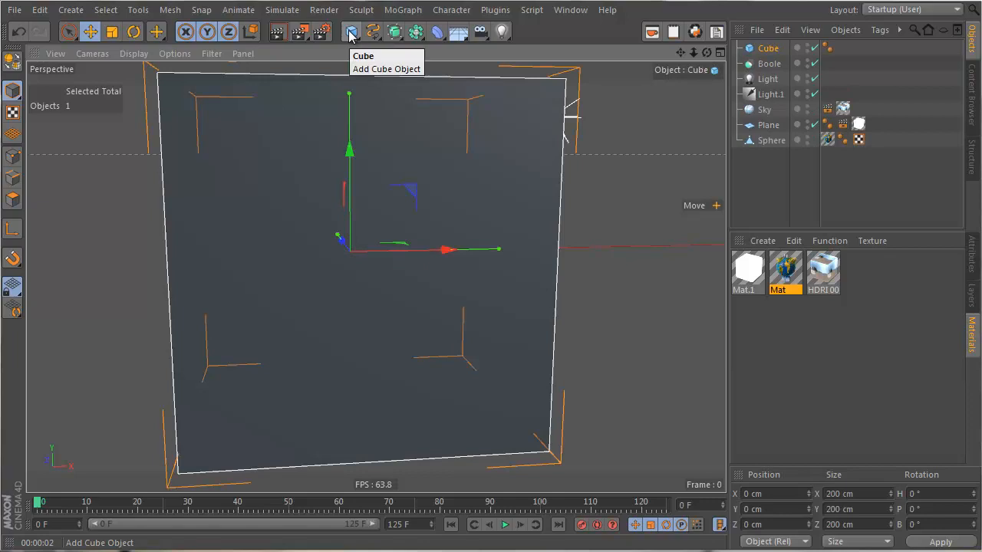
left_click(350, 33)
left_click_drag(412, 197, 678, 351)
left_click_drag(430, 140, 646, 124, "alt")
key("ctrl+shift+z")
key("ctrl+shift+z")
key("ctrl+shift+z")
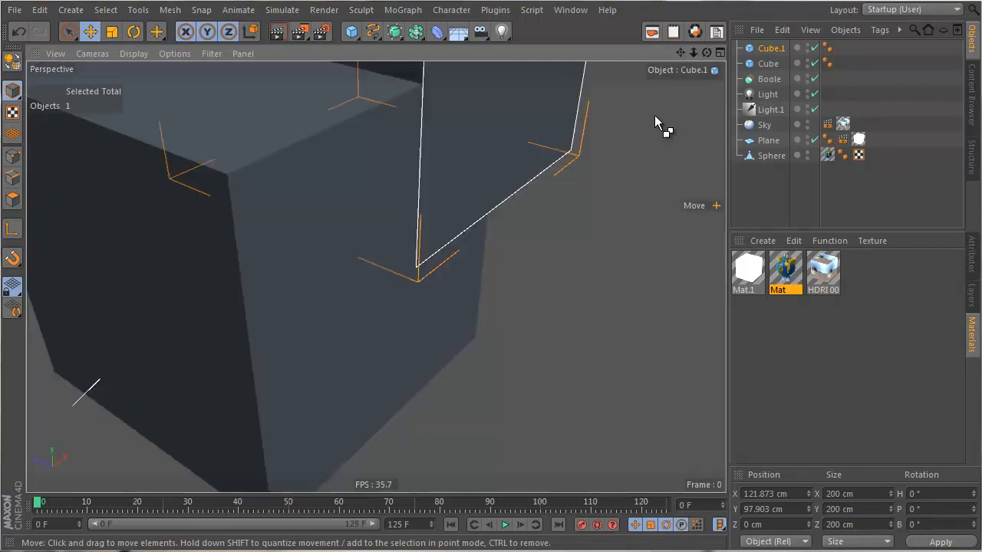
key("ctrl+shift+z")
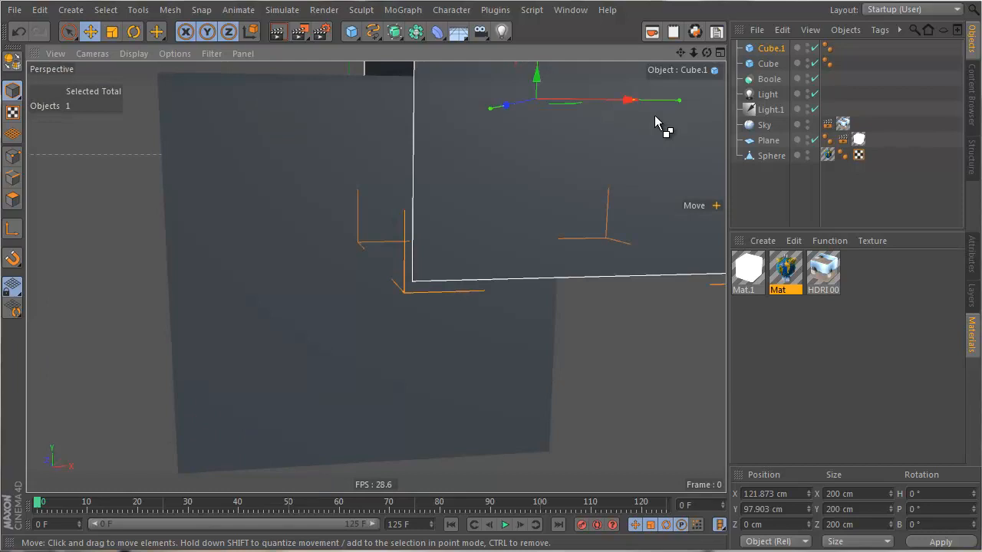
left_click(769, 64)
key("Delete")
left_click(769, 52)
key("Delete")
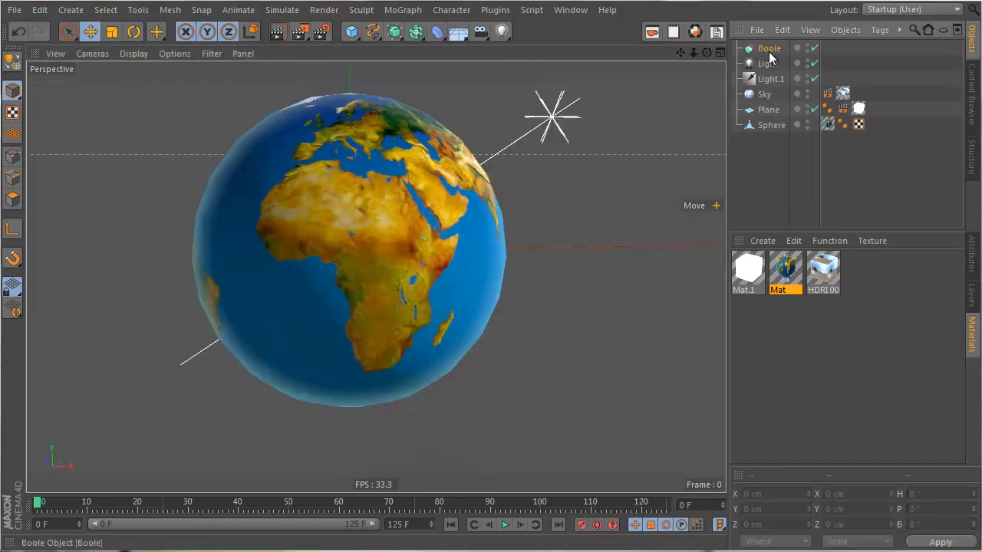
Step: Create a new project with two cubes, offsetting the second to about X 165, Y 148 and Z 115 cm
key("ctrl+n")
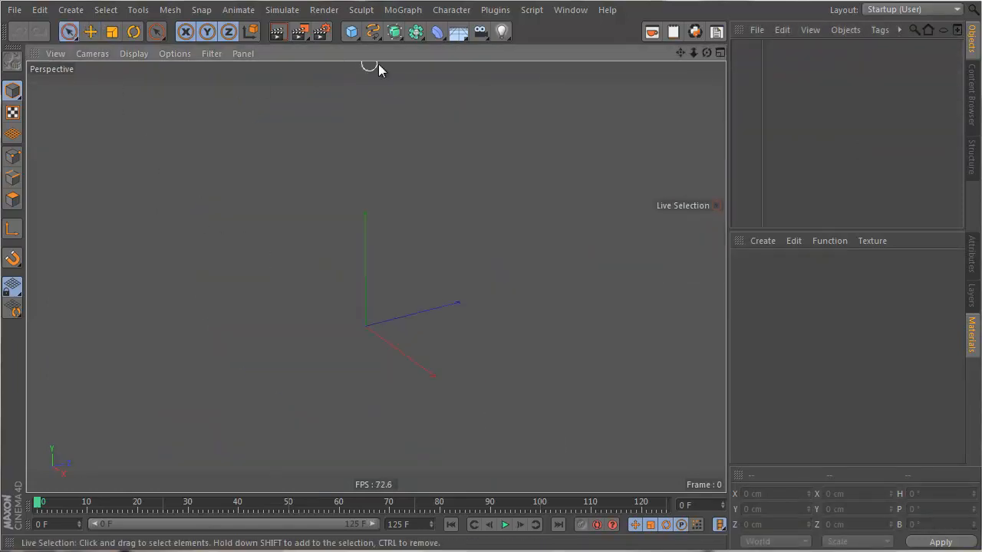
left_click(352, 31)
left_click(352, 31)
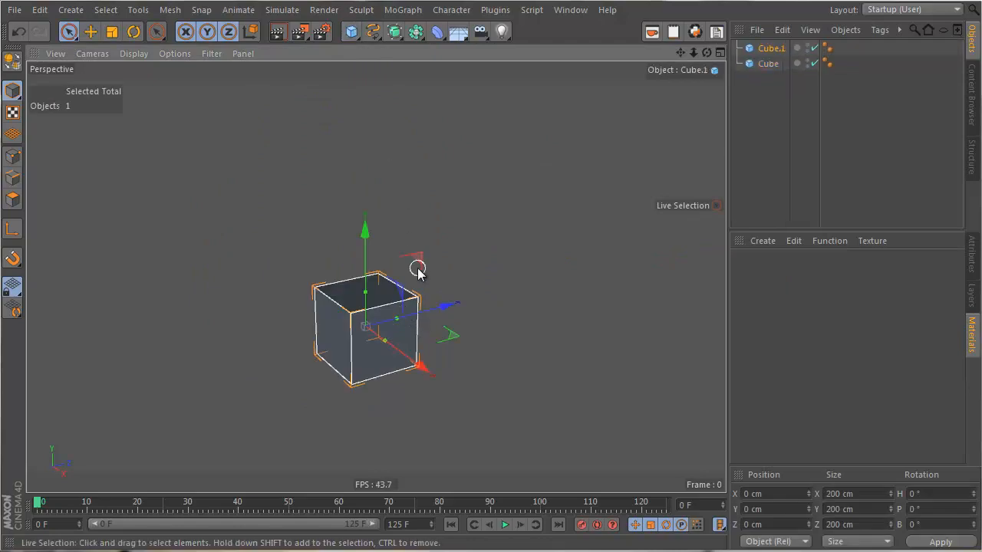
left_click_drag(417, 268, 465, 242)
left_click_drag(458, 298, 497, 317)
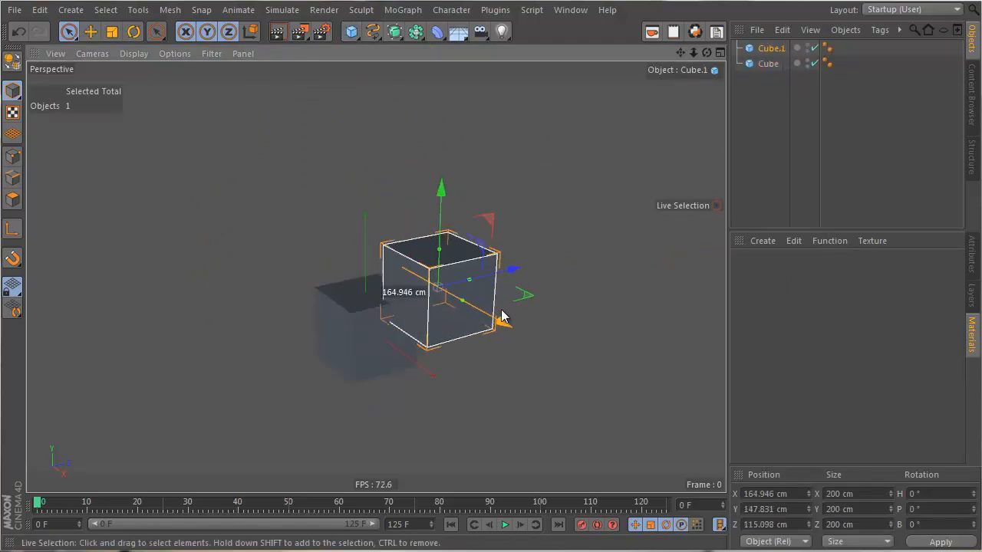
left_click(763, 99)
Step: Add a Boole object and nest both cubes in it, with the offset cube first
left_click_drag(379, 331, 479, 342, "alt")
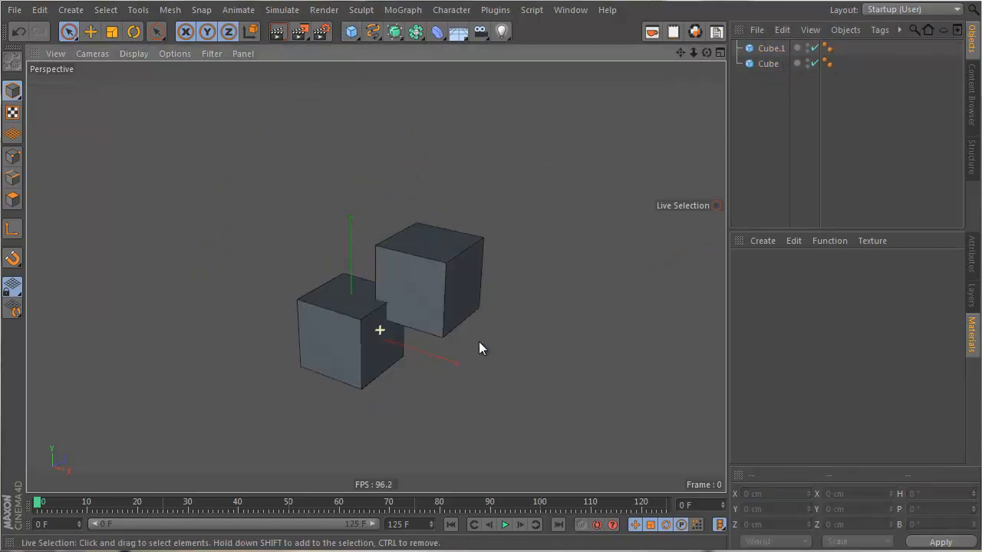
left_click(417, 33)
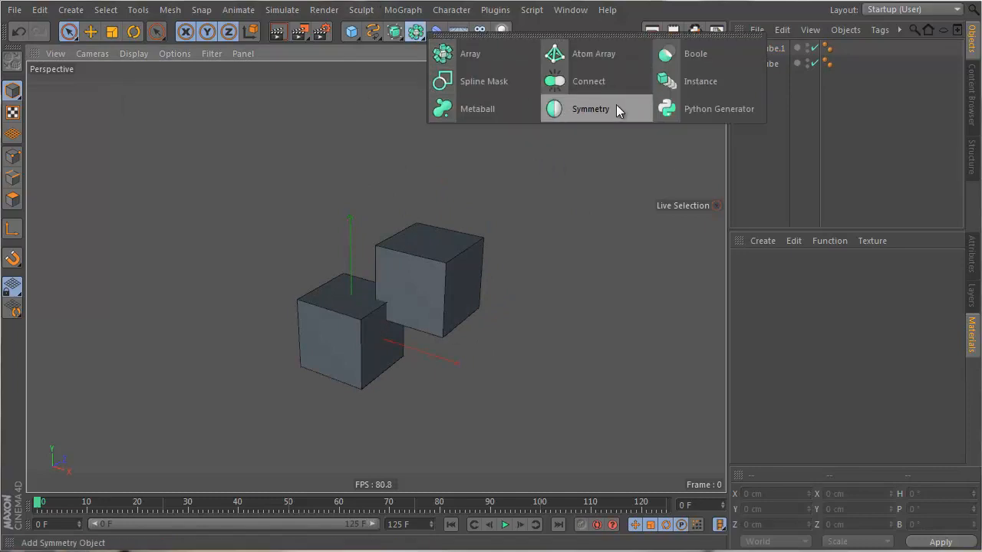
left_click(693, 54)
left_click_drag(773, 107, 763, 47)
left_click(761, 124)
left_click_drag(285, 306, 425, 307, "alt")
left_click_drag(523, 279, 640, 193, "alt")
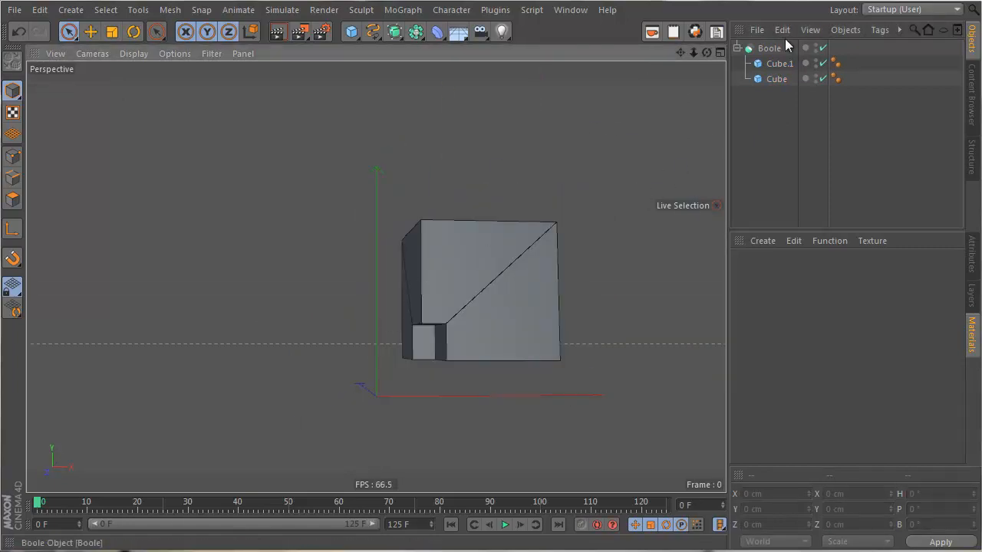
Step: Move the subtracted cube deeper into the first one, to about X 58 cm and Y 79 cm
left_click(776, 78)
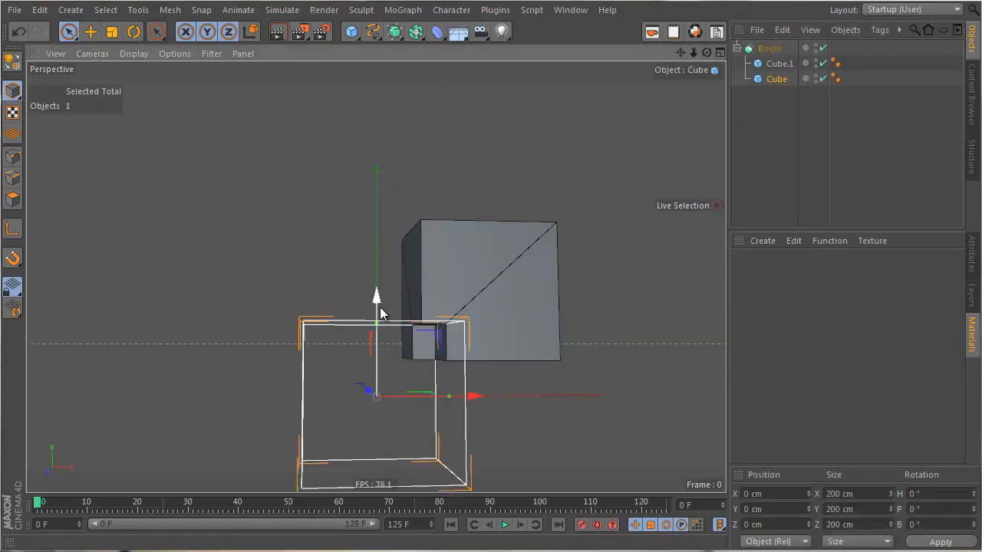
left_click_drag(377, 293, 389, 256)
left_click_drag(476, 338, 522, 337)
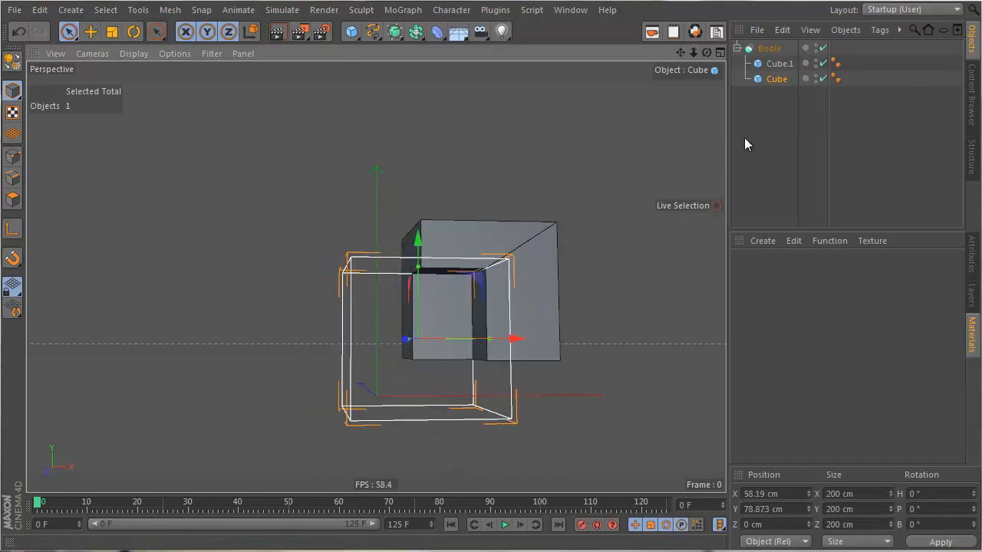
left_click(744, 139)
left_click_drag(426, 304, 497, 259, "alt")
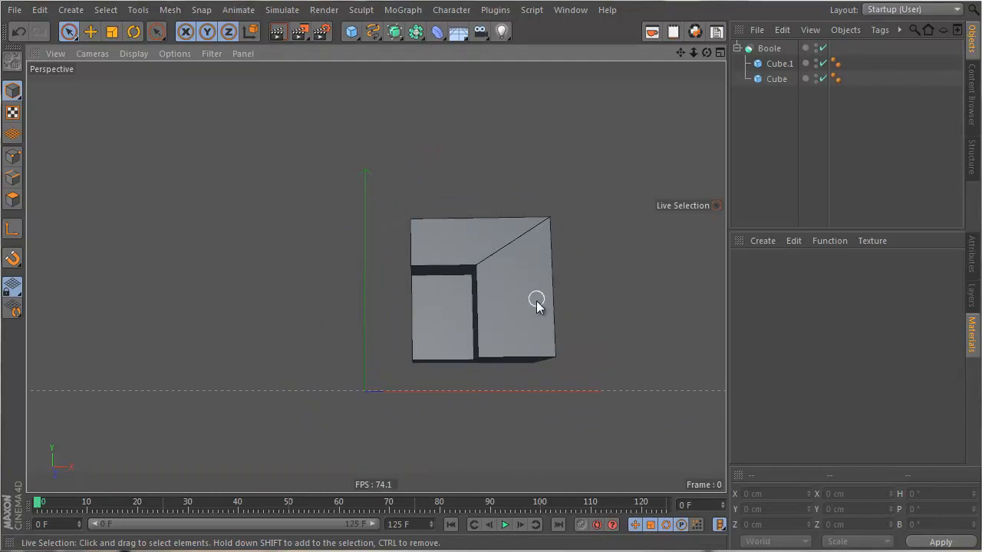
left_click_drag(537, 302, 486, 329, "alt")
Step: Replace Cube.1 in the Boole with a sphere raised to about Y 137 cm, placed above the remaining cube
left_click(778, 58)
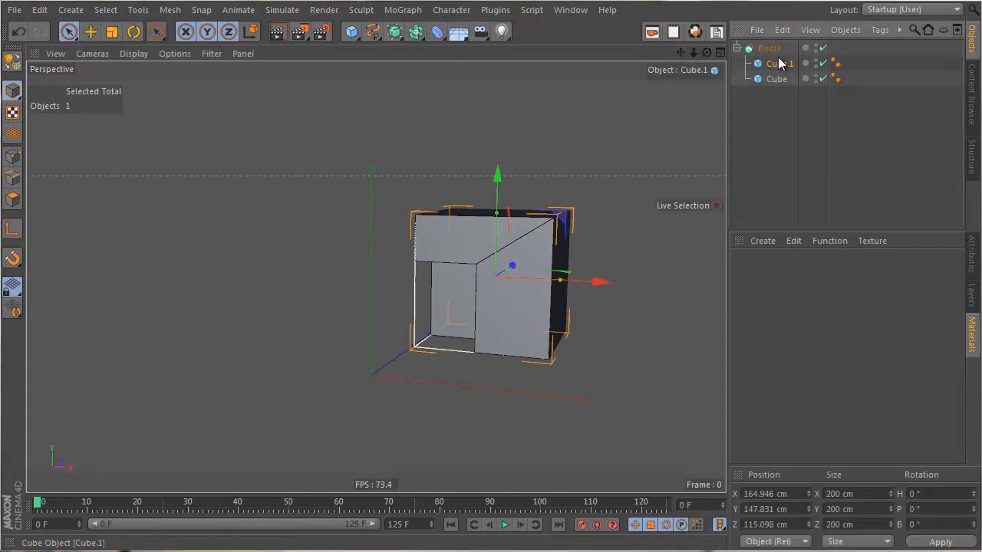
key("Delete")
left_click_drag(342, 36, 572, 61)
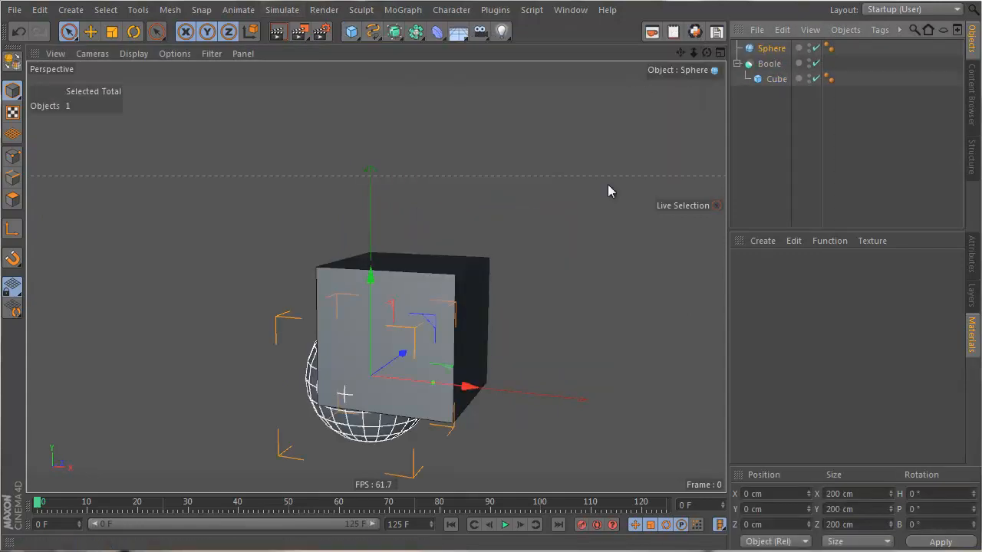
left_click_drag(377, 296, 374, 172)
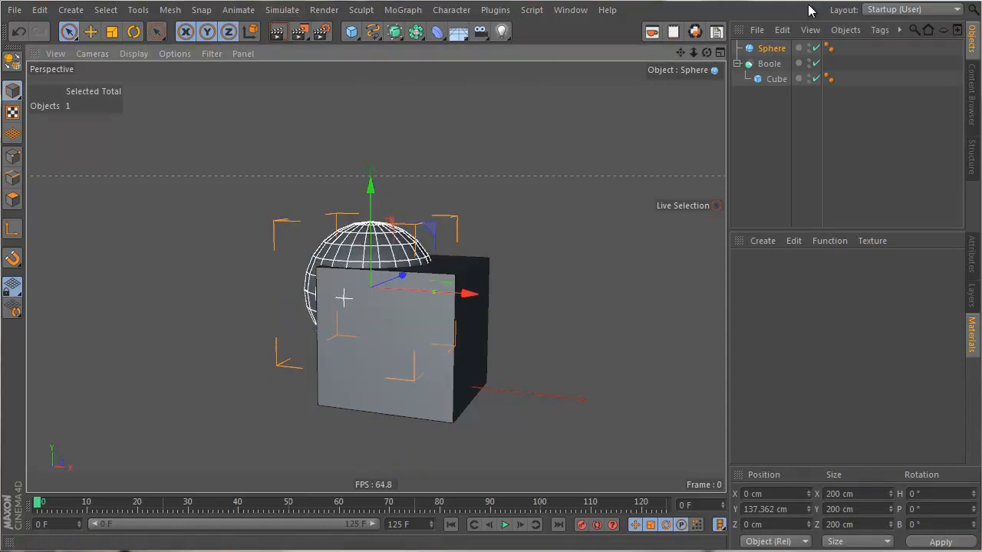
left_click_drag(771, 49, 781, 73)
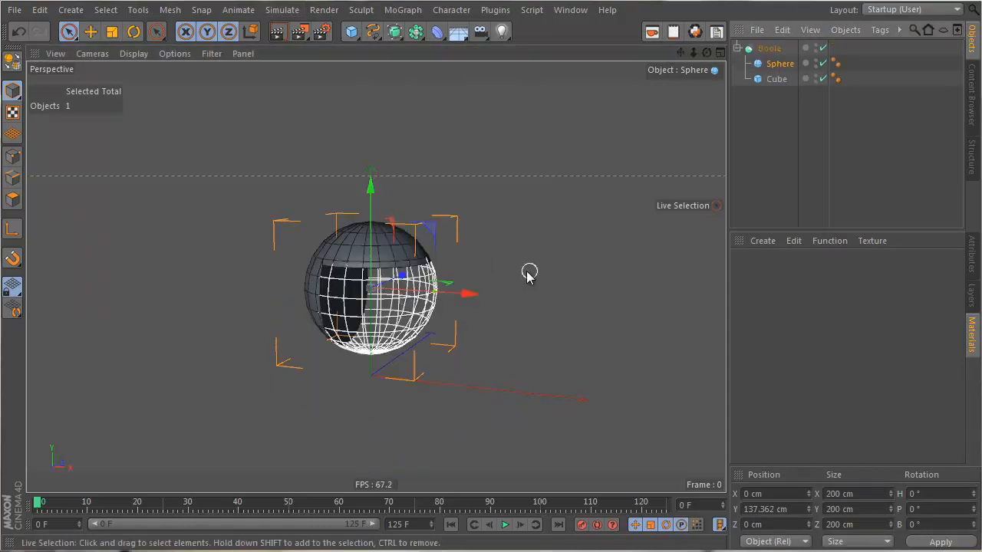
Step: Reorder the Boole's children so that the sphere is subtracted from the cube
mouse_move(346, 330)
right_mouse_down("alt")
mouse_move(467, 308)
mouse_move(474, 297)
right_mouse_up("alt")
left_click_drag(473, 298, 254, 242, "alt")
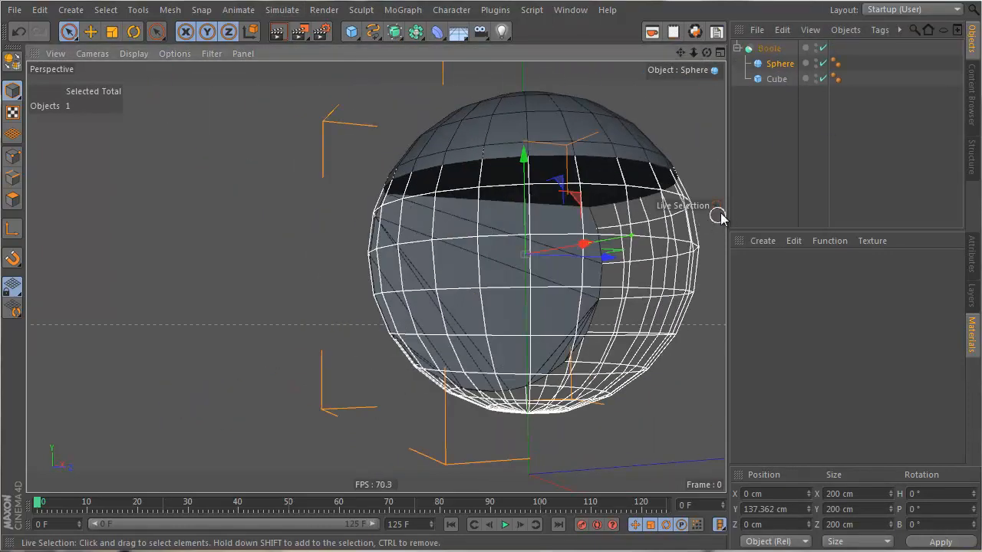
left_click(788, 147)
left_click_drag(519, 289, 528, 261, "alt")
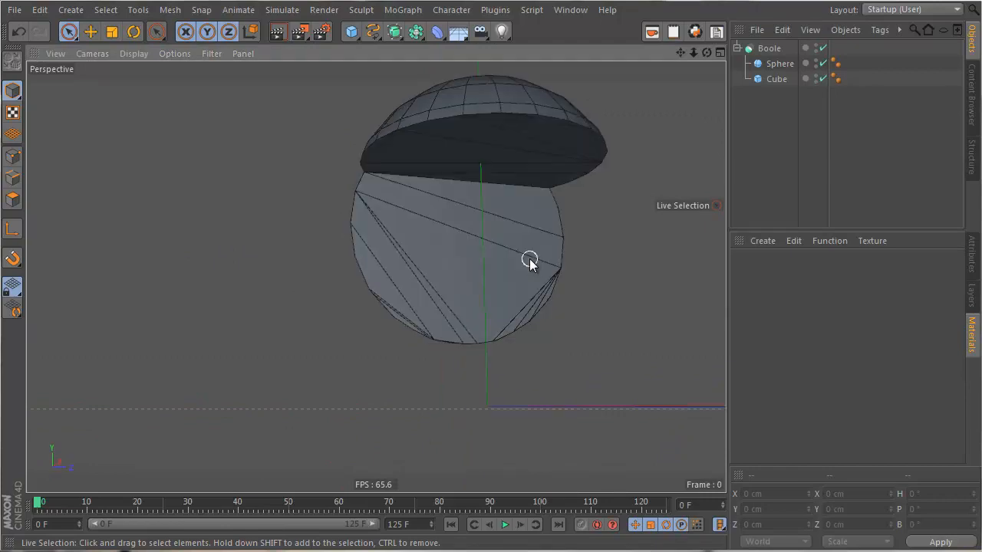
left_click_drag(407, 261, 528, 185, "alt")
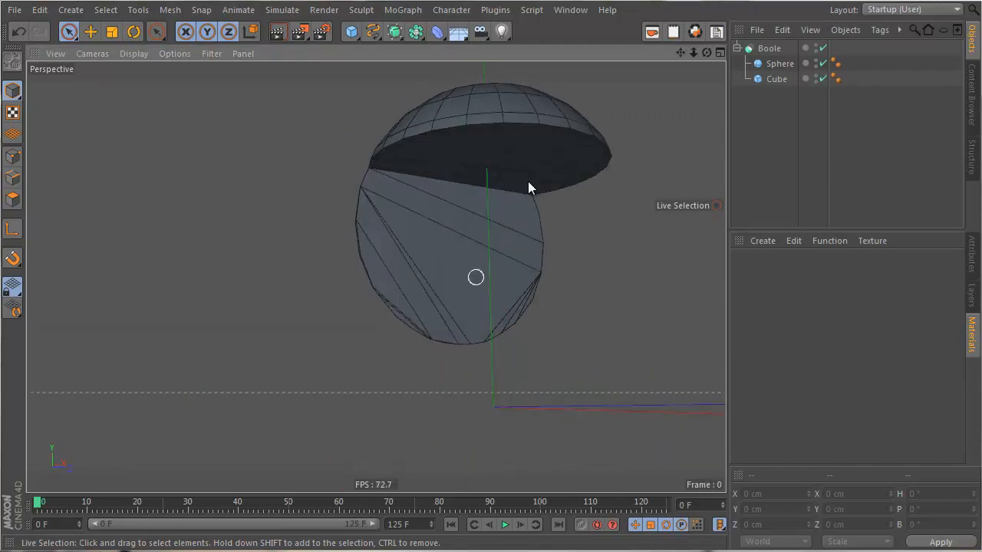
left_click(776, 64)
left_click(777, 103)
left_click_drag(777, 79, 768, 57)
left_click_drag(495, 216, 247, 302, "alt")
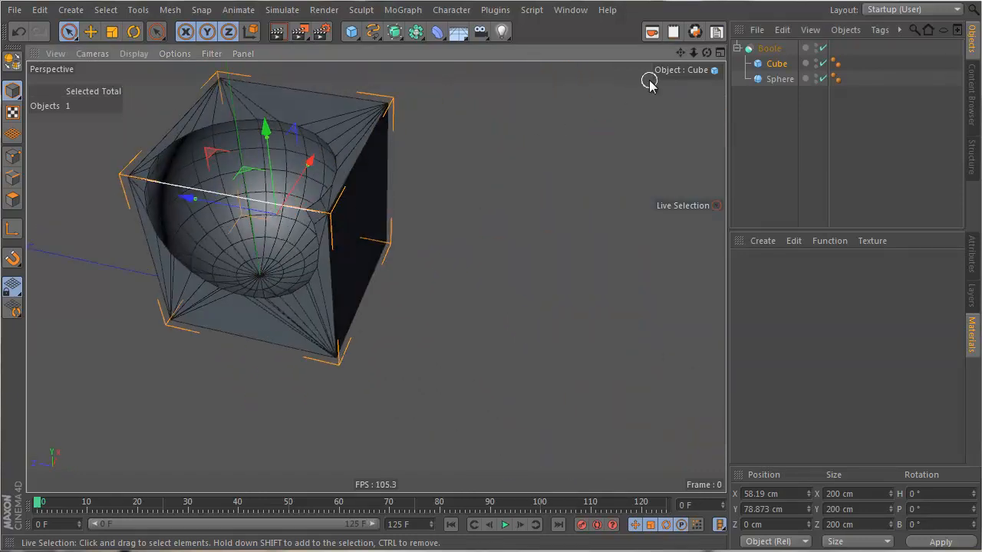
left_click_drag(218, 81, 325, 152, "alt")
scroll(326, 149, "up", 3)
left_click_drag(241, 192, 397, 202, "alt")
Step: Place the Boole inside a new HyperNURBS object as its parent
left_click(767, 48)
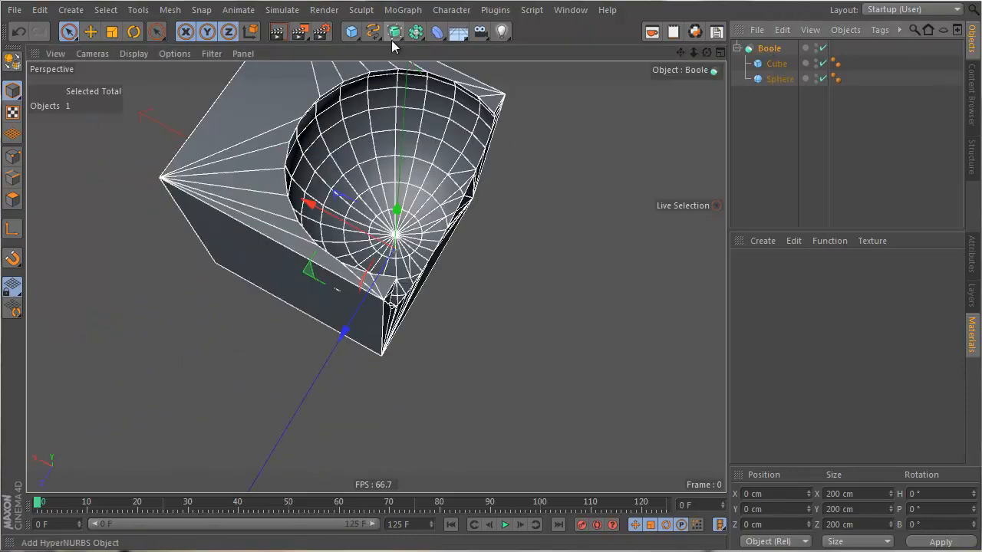
left_click(393, 31, "alt")
left_click(675, 179)
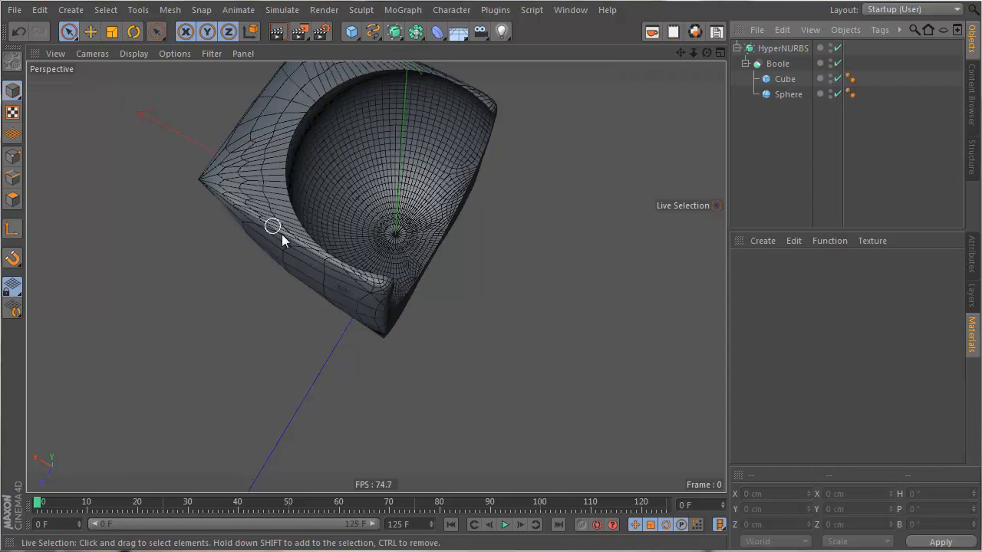
Step: Switch the viewport to Gouraud shading without lines and inspect the smoothed shape from several sides
left_click_drag(281, 234, 477, 182, "alt")
key("n")
key("a")
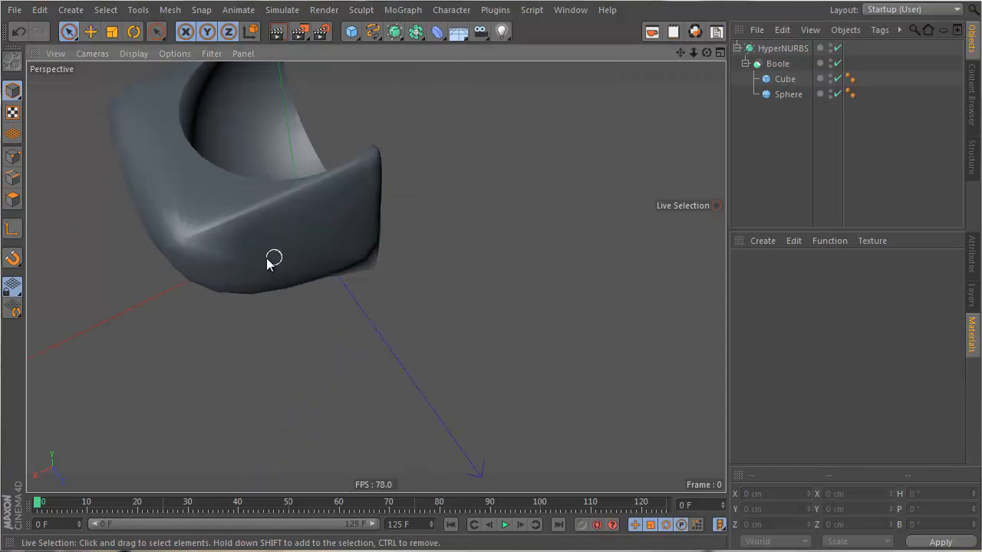
scroll(186, 230, "up", 3)
left_click_drag(186, 230, 333, 212, "alt")
left_click_drag(138, 254, 495, 262, "alt")
left_click_drag(550, 369, 529, 275, "alt")
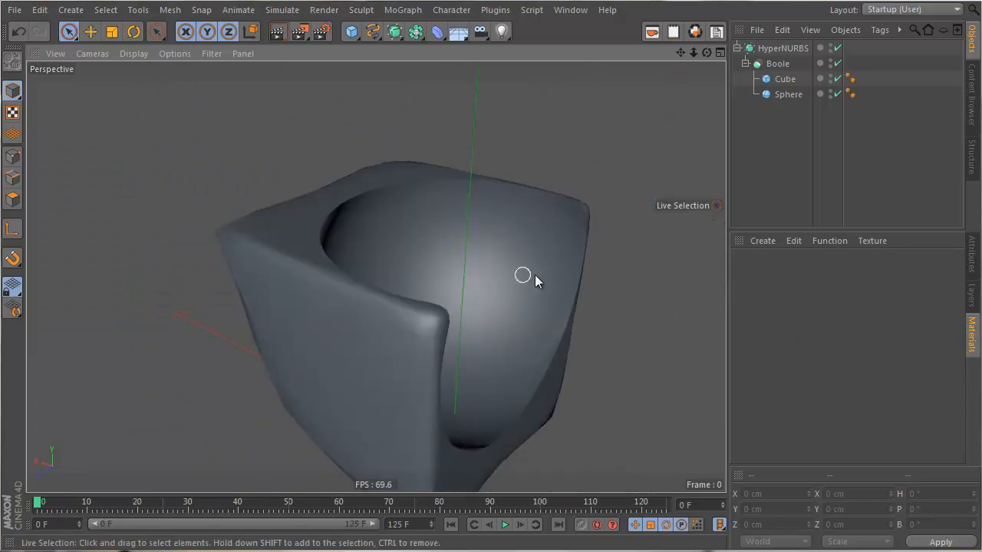
Step: Switch the viewport to Gouraud shading with lines and examine the smoothed shape's mesh
key("n")
key("b")
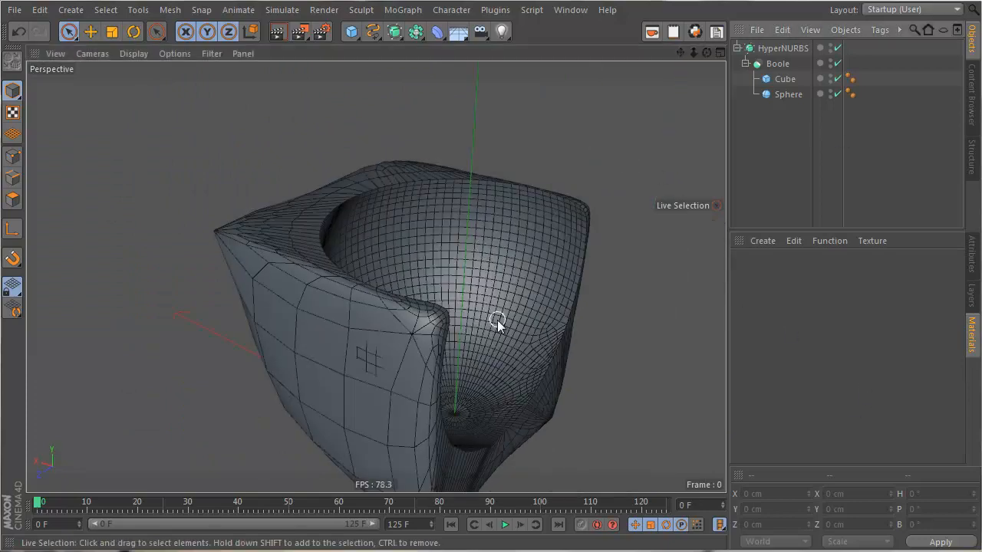
left_click_drag(497, 319, 494, 342, "alt")
right_click_drag(493, 342, 317, 428, "alt")
middle_click_drag(467, 421, 314, 295, "alt")
left_click_drag(314, 295, 319, 174, "alt")
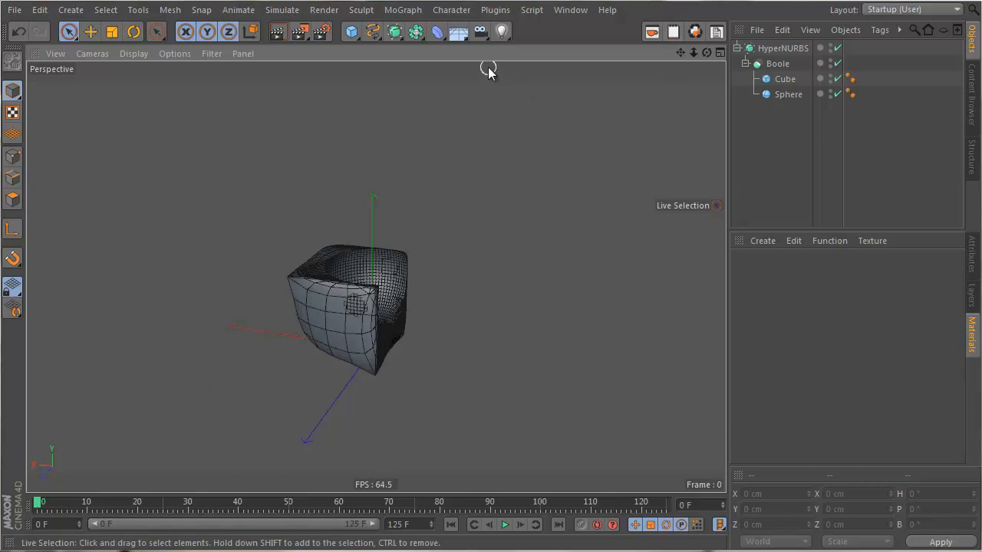
Step: Close the cube-and-sphere demo project without saving its changes
key("ctrl+F4")
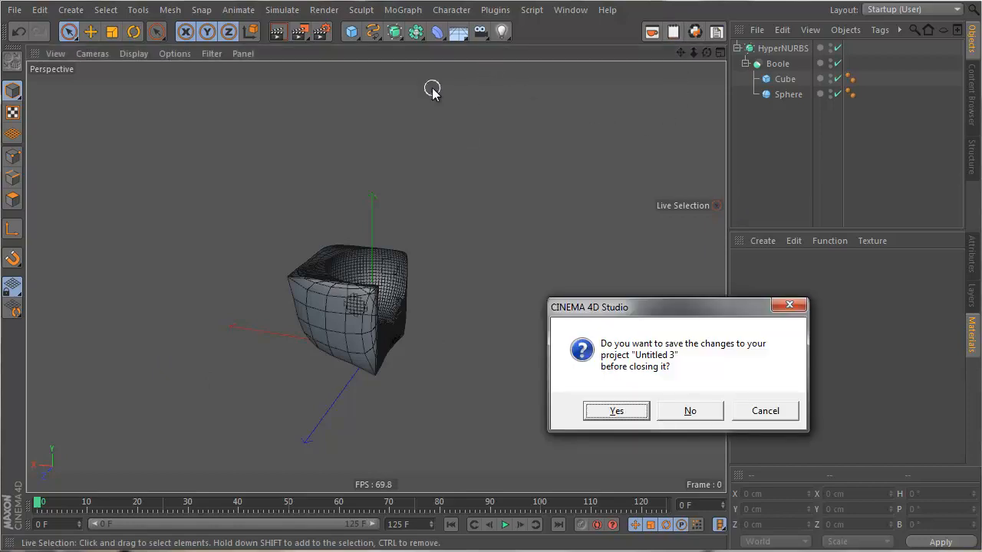
left_click(678, 417)
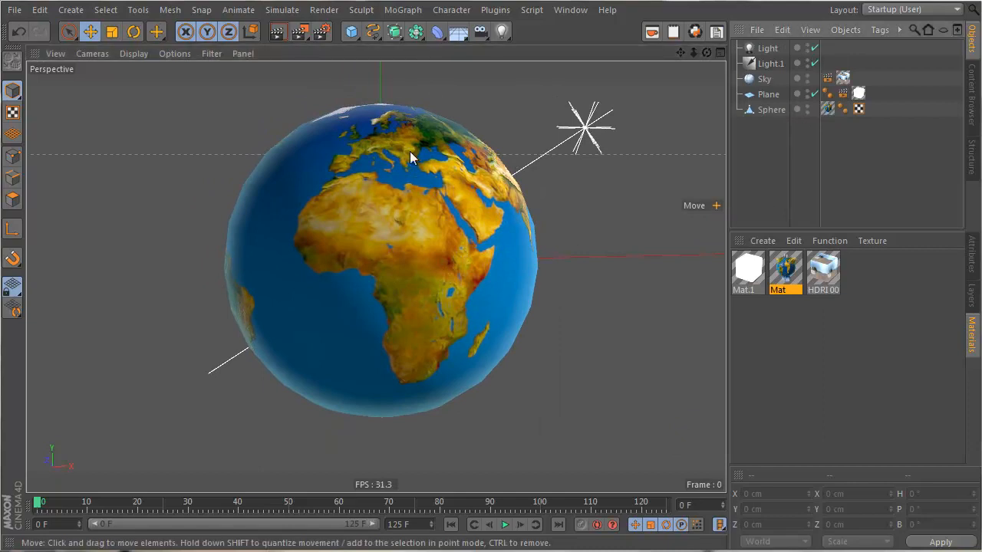
Step: Add a cube to the globe scene
left_click(353, 34)
left_click(354, 34)
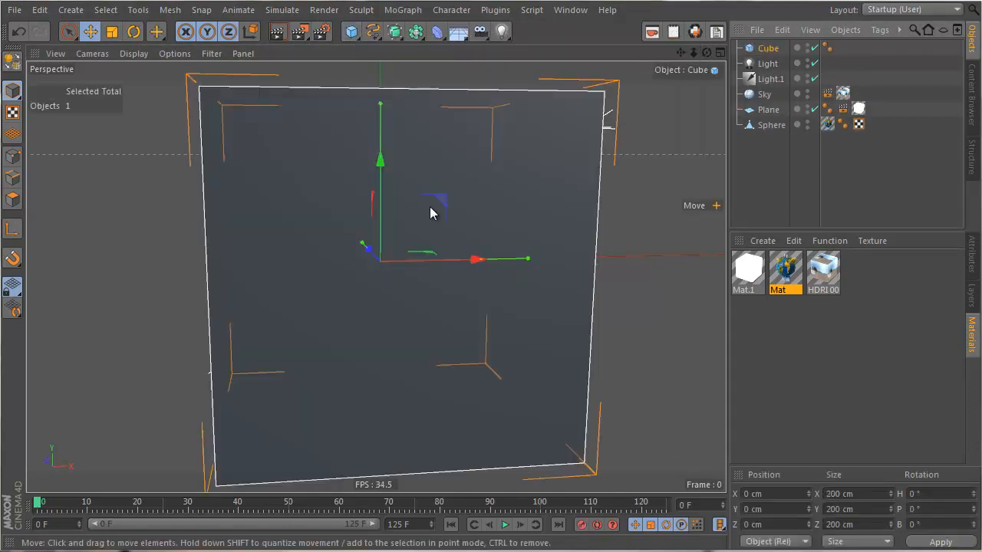
left_click_drag(429, 206, 498, 407, "alt")
left_click_drag(476, 298, 677, 350, "alt")
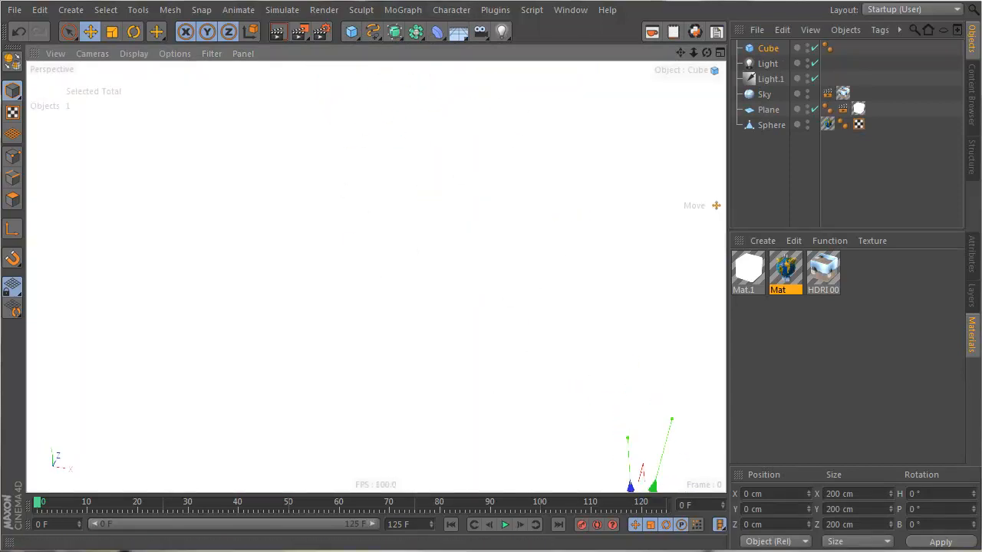
key("ctrl+shift+z")
key("ctrl+shift+z")
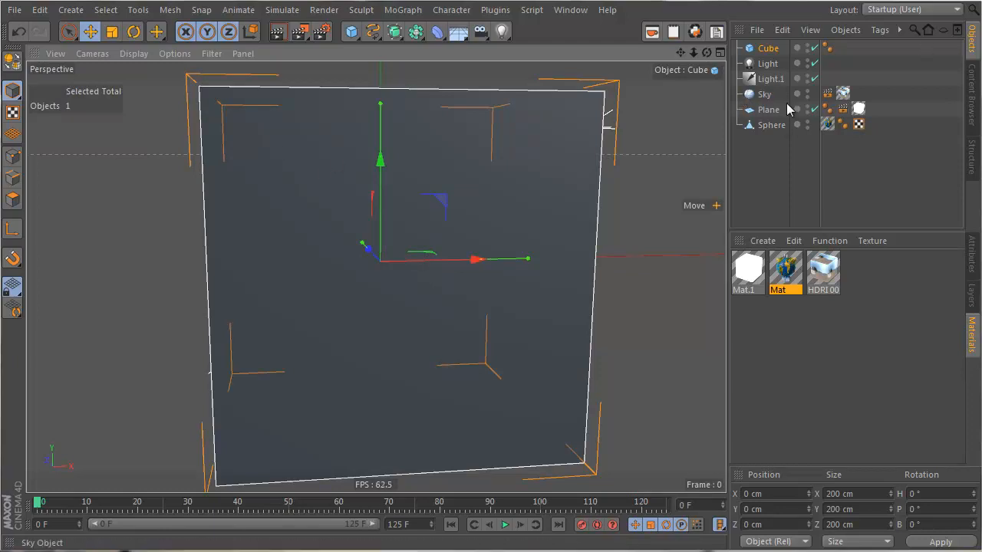
Step: Hide the plane in the viewport and move the cube off the globe's centre to about X 118 cm, Z -100.5 cm
left_click_drag(480, 164, 357, 307, "alt")
left_click_drag(360, 152, 341, 162, "alt")
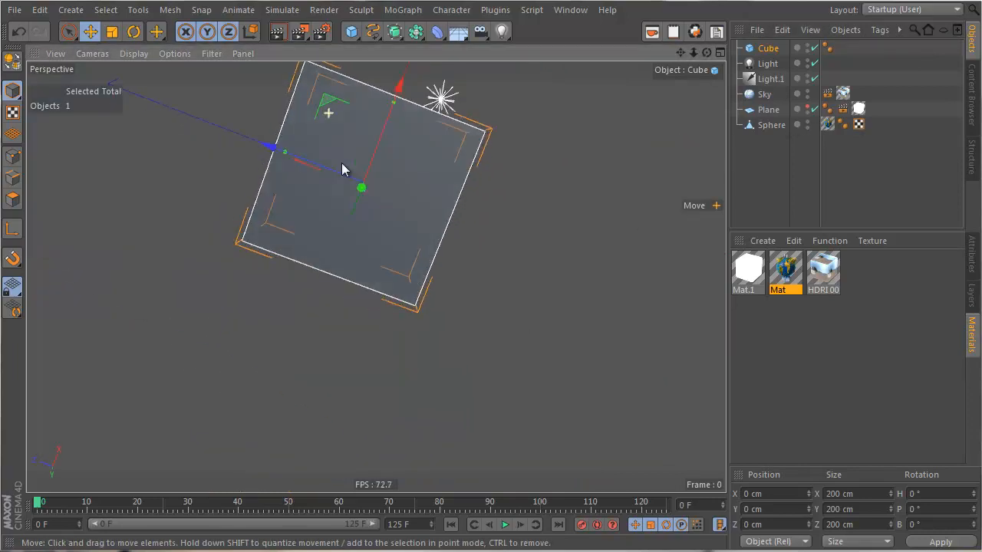
left_click_drag(330, 103, 678, 346)
Step: Add a Boole object, nest the Sphere and then the Cube under it, and inspect the cut in the globe
left_click(415, 31)
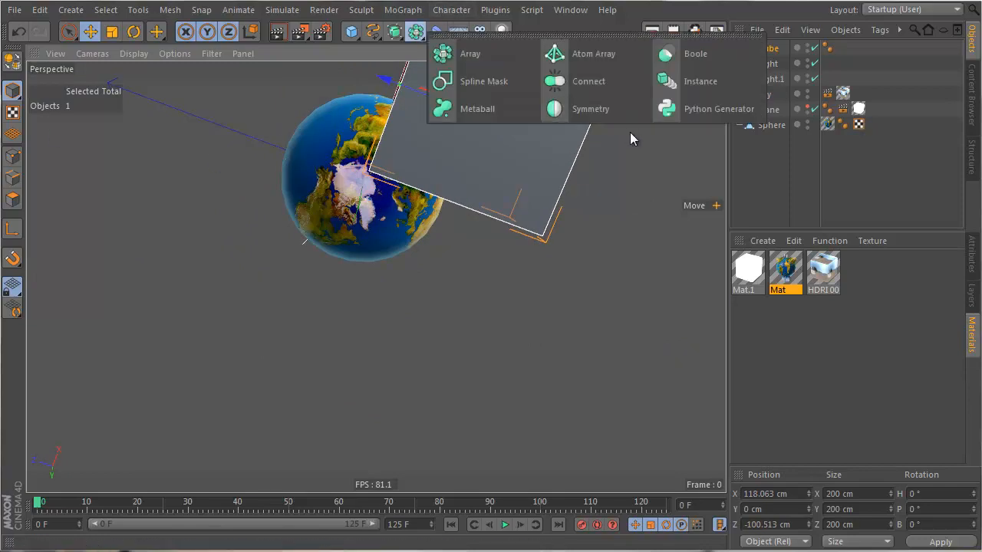
left_click(696, 61)
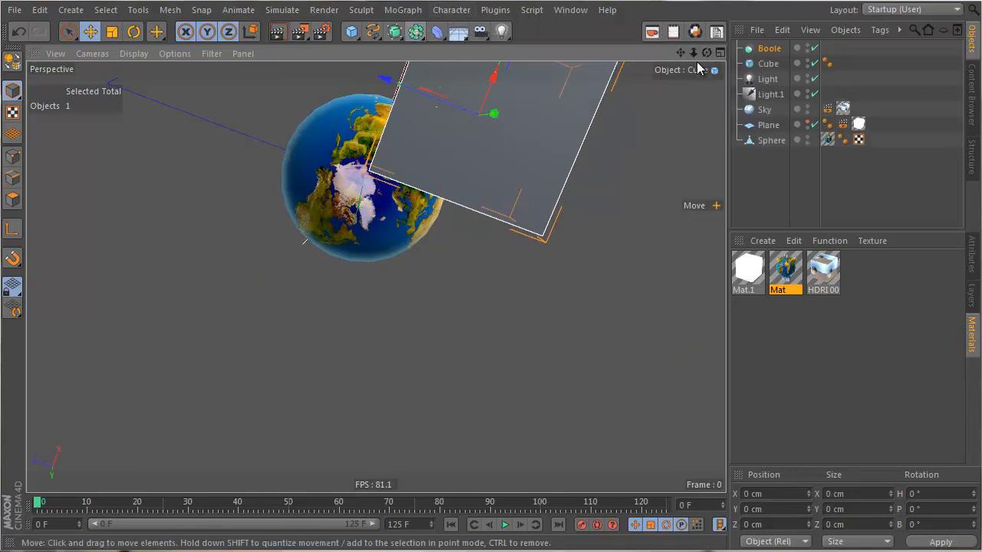
left_click(769, 141)
left_click(769, 66, "ctrl")
mouse_move(767, 66)
left_mouse_down()
mouse_move(771, 42)
mouse_move(778, 78)
mouse_move(772, 58)
left_mouse_up()
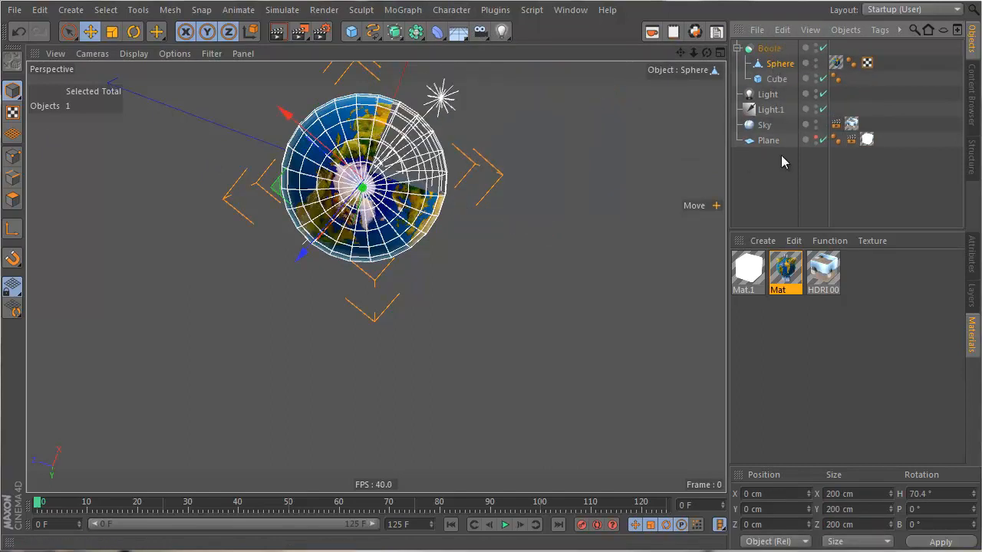
left_click(775, 176)
left_click_drag(371, 219, 255, 334, "alt")
scroll(542, 253, "up", 2)
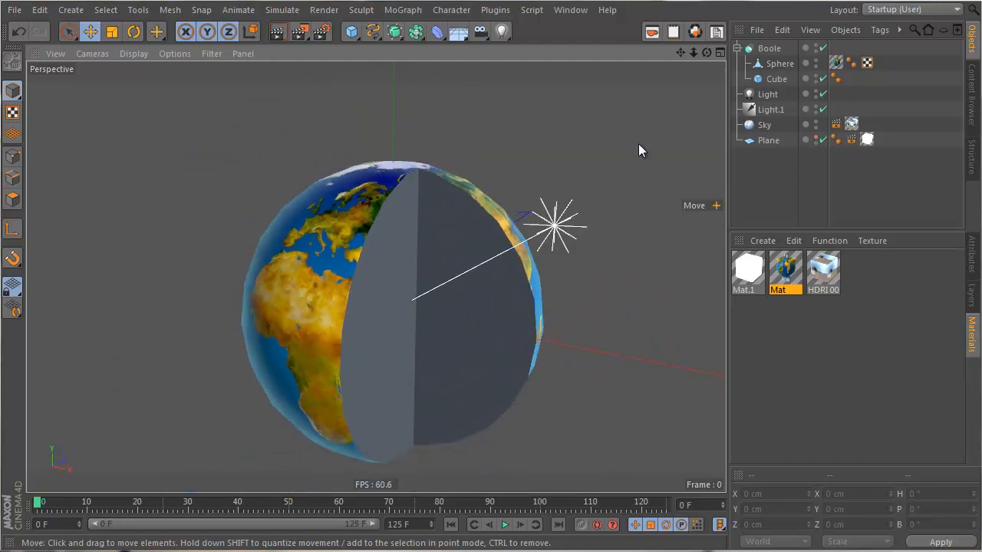
Step: Shift the cube inside the Boole to about X 94 cm and check the cut from above
left_click(776, 78)
left_click_drag(614, 448, 563, 431)
left_click_drag(410, 284, 433, 499, "alt")
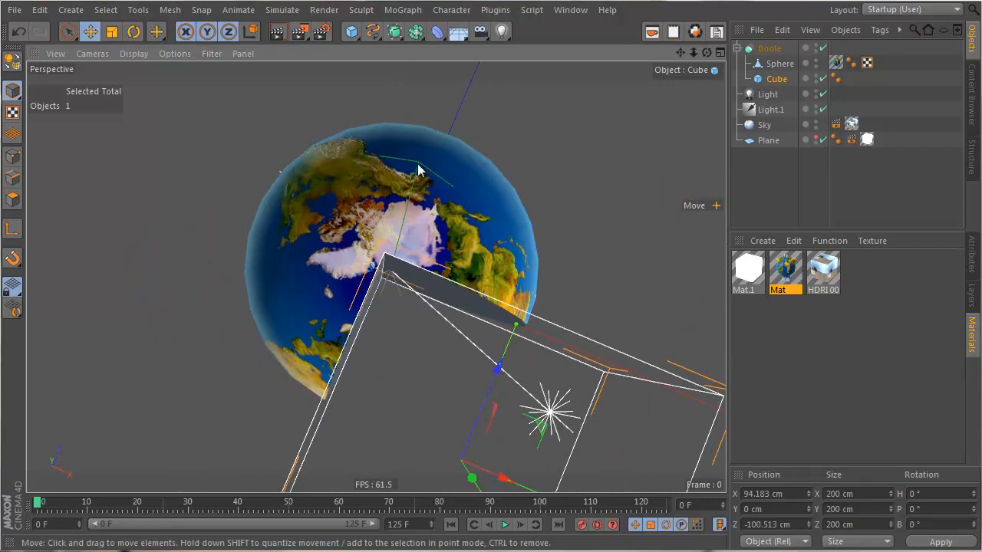
right_click_drag(407, 268, 338, 297, "alt")
middle_click_drag(498, 332, 466, 283, "alt")
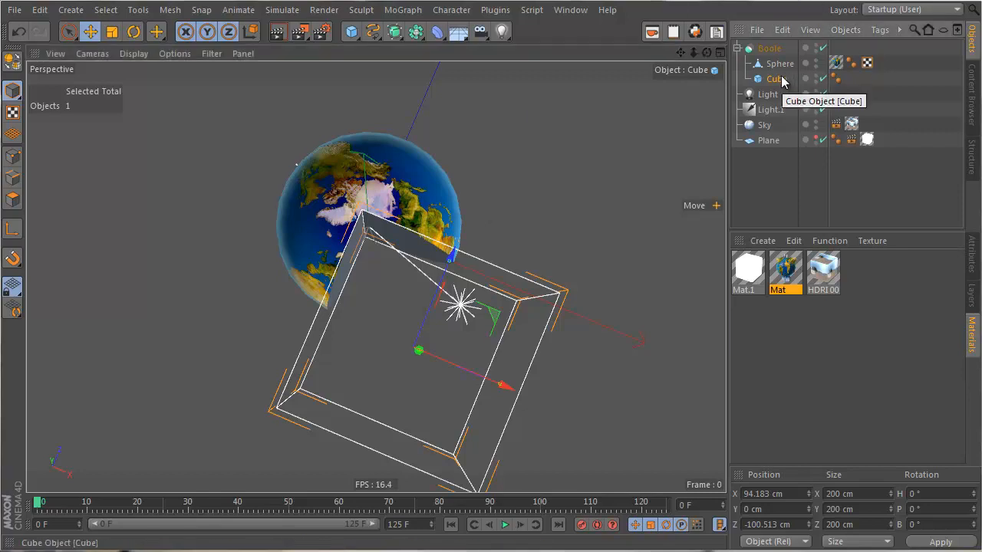
Step: Delete the cube and add a Tube primitive in its place, moved along X to about 242 cm beside the globe
key("Delete")
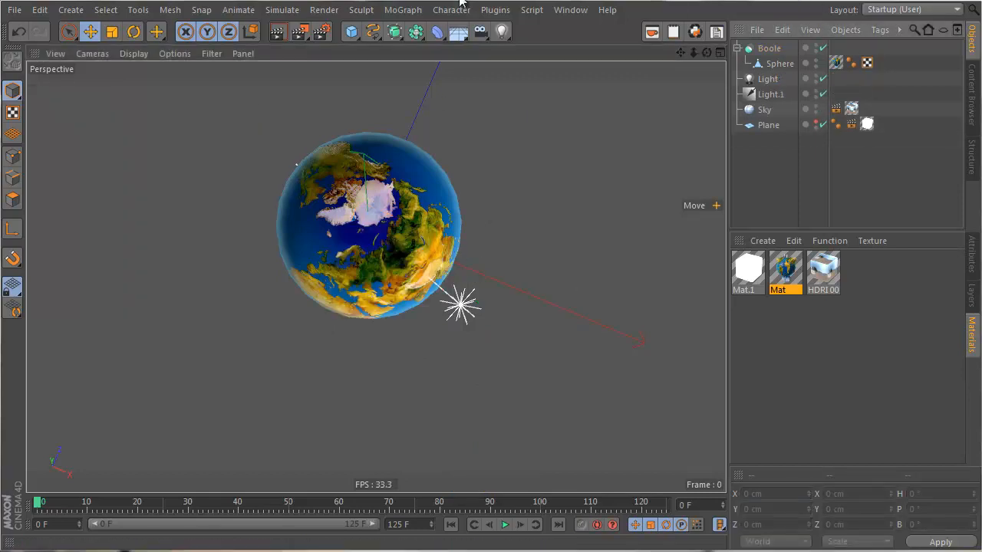
left_click(349, 32)
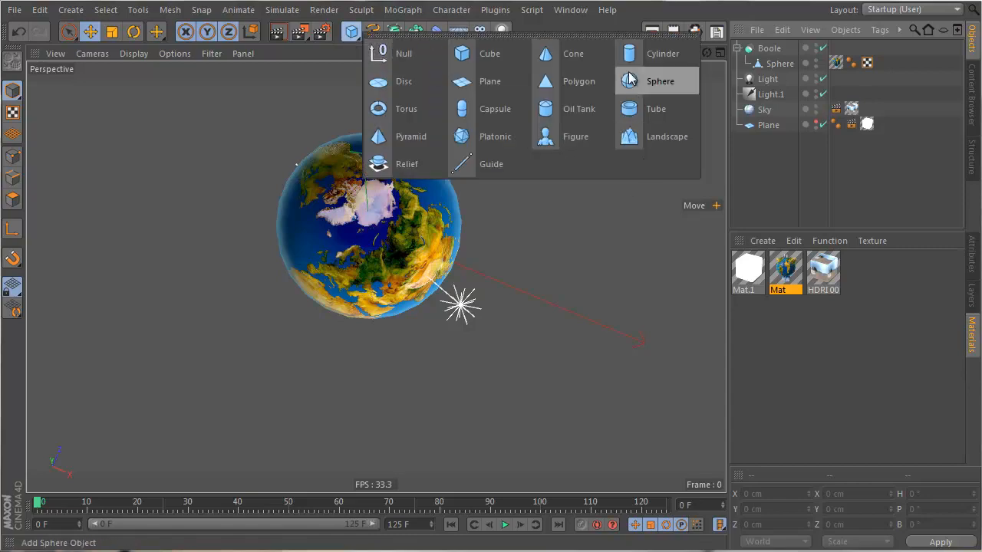
left_click(657, 116)
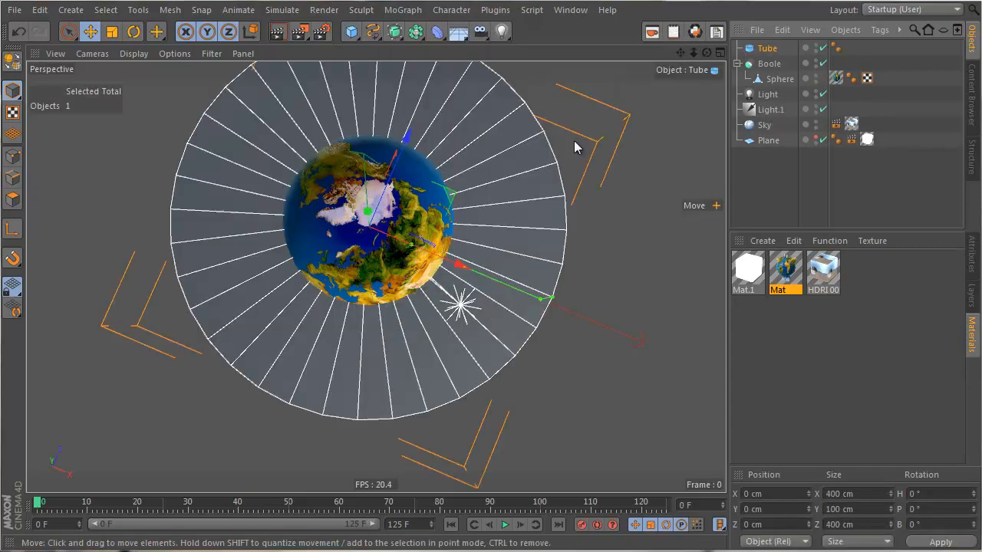
left_click_drag(450, 270, 661, 363)
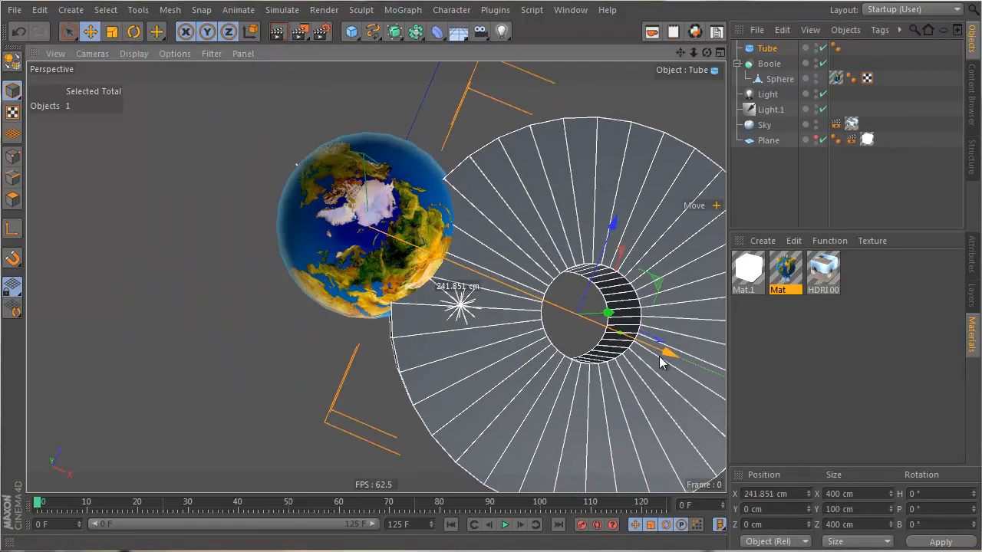
middle_click_drag(661, 362, 423, 275, "alt")
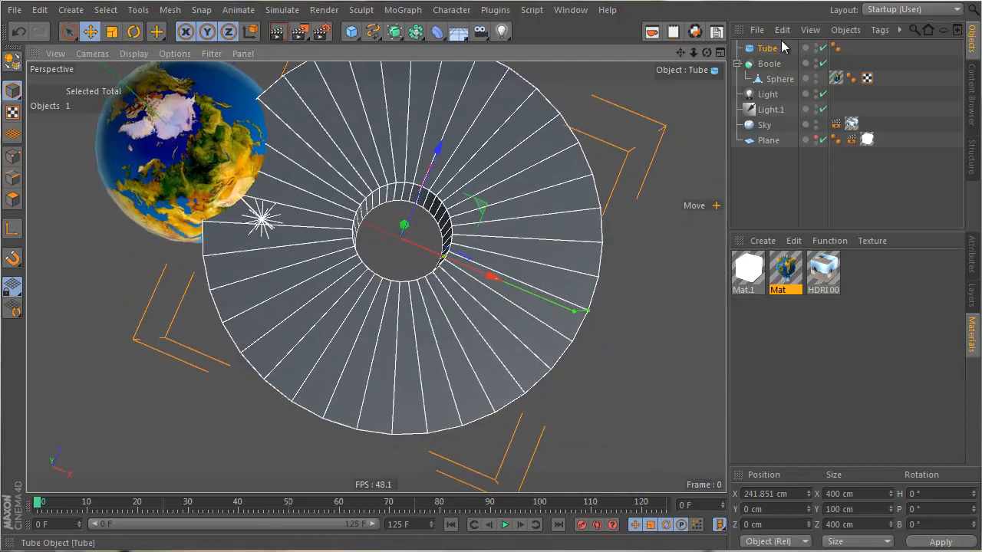
Step: Enable slicing on the tube, running from 0° to 50°
left_click(972, 261)
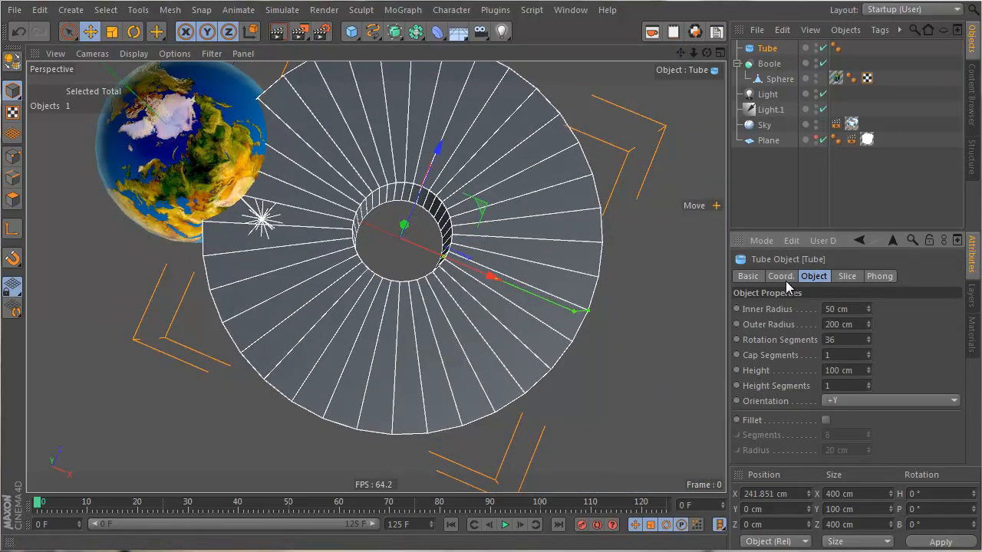
left_click(845, 279)
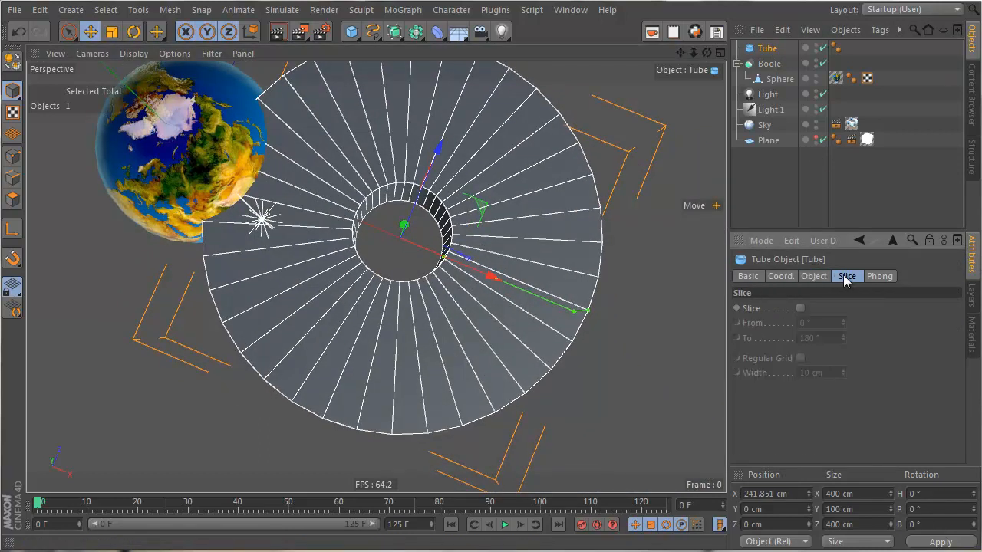
left_click(799, 308)
mouse_move(842, 336)
left_mouse_down()
mouse_move(831, 349)
mouse_move(843, 334)
mouse_move(845, 352)
mouse_move(841, 336)
left_mouse_up()
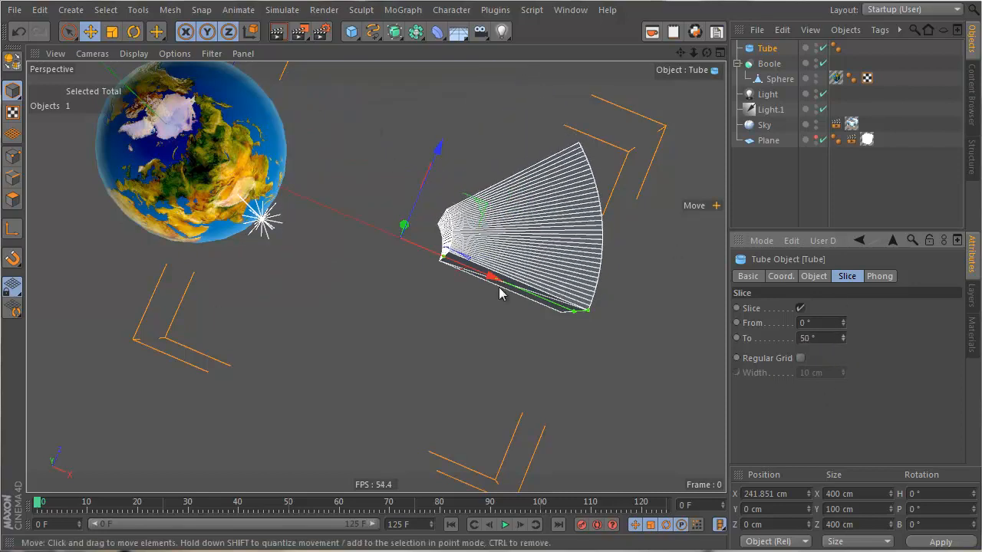
Step: Set the tube's X position to 0 cm to centre it on the globe
left_click_drag(499, 289, 533, 113, "alt")
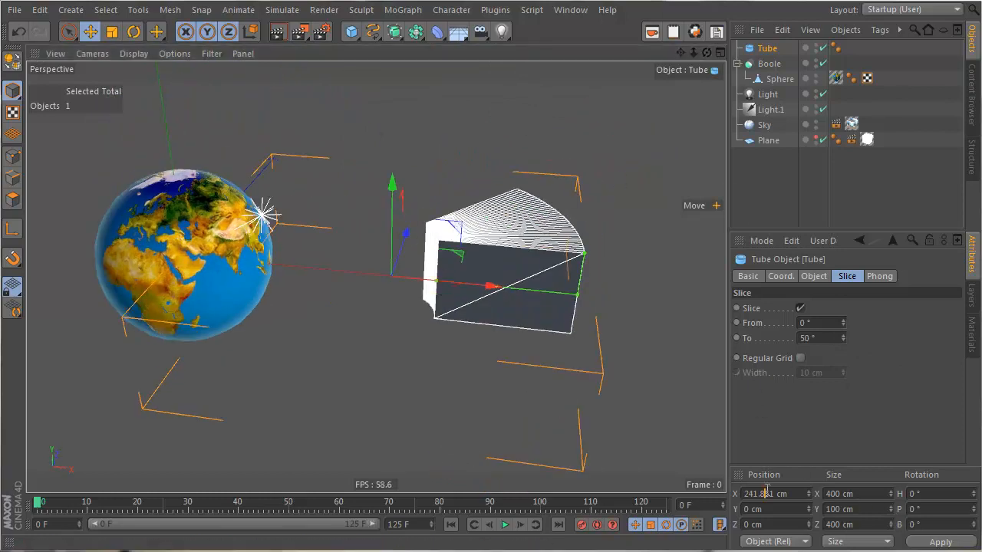
type("0")
key("Return")
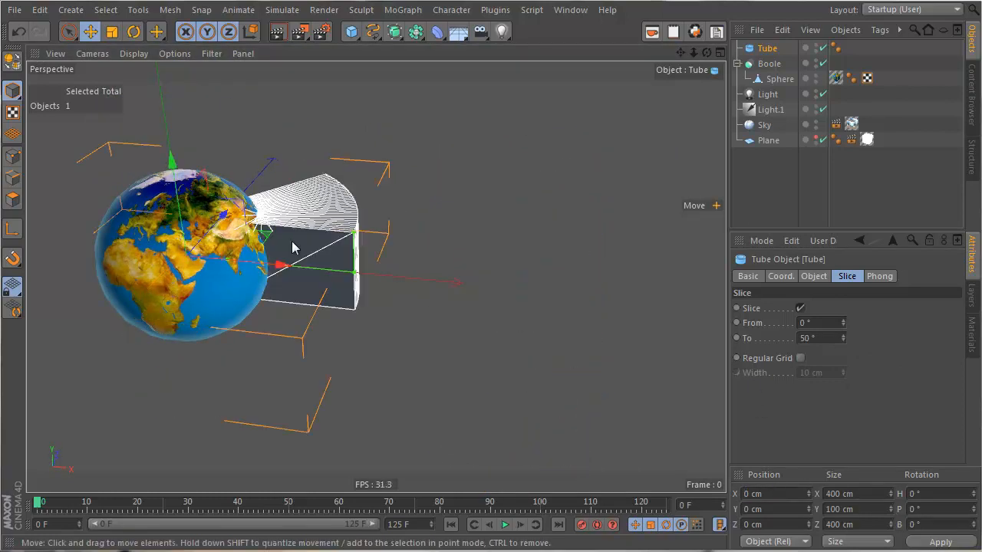
left_click_drag(293, 246, 300, 294, "alt")
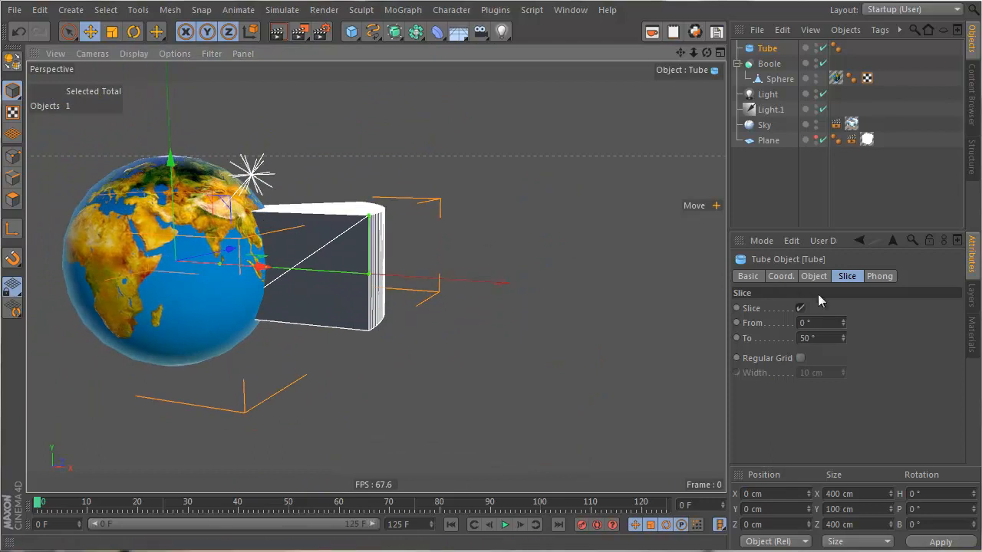
Step: Set the tube's height to 231 cm so the wedge extends above and below the globe
left_click(815, 277)
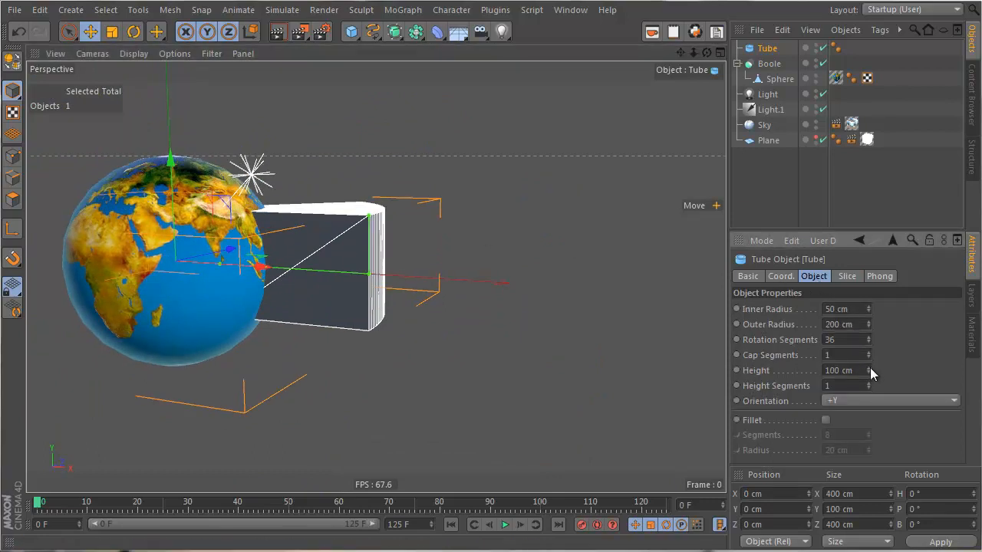
mouse_move(869, 368)
left_mouse_down()
mouse_move(870, 358)
mouse_move(871, 368)
left_mouse_up()
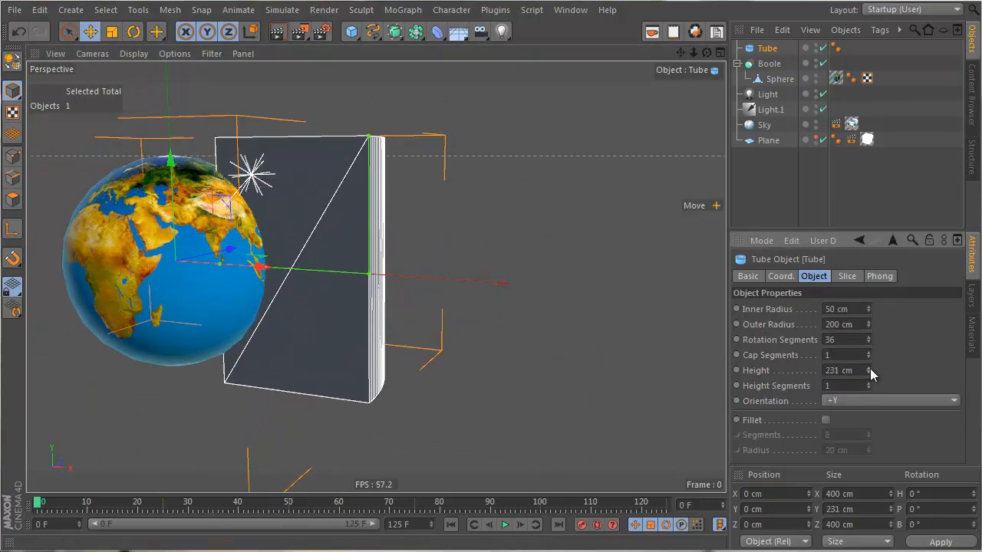
left_click_drag(272, 159, 307, 281, "alt")
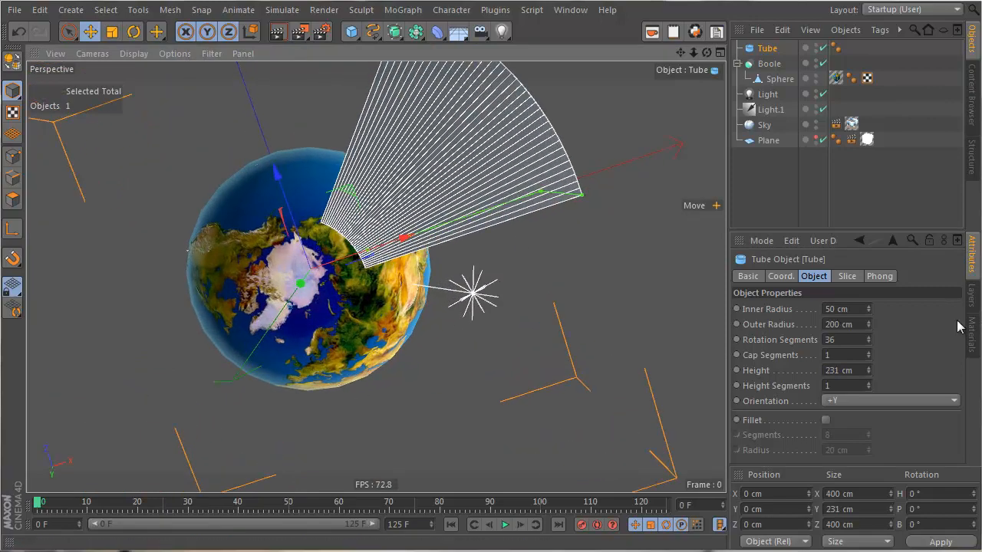
left_click_drag(219, 228, 460, 230, "alt")
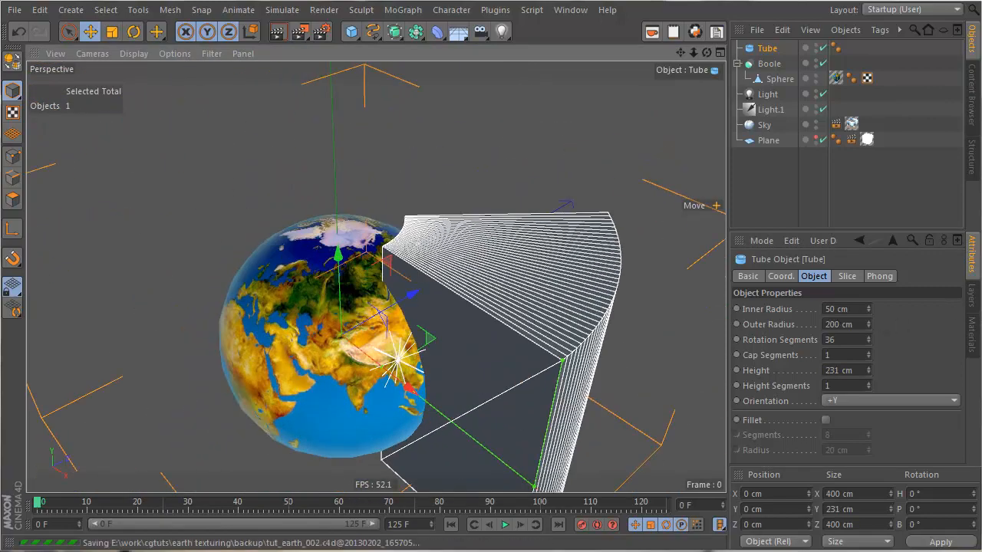
Step: Nest the Tube under the Boole, below the Sphere, and inspect the wedge cut in the globe
mouse_move(767, 47)
left_mouse_down()
mouse_move(774, 77)
mouse_move(773, 62)
left_mouse_up()
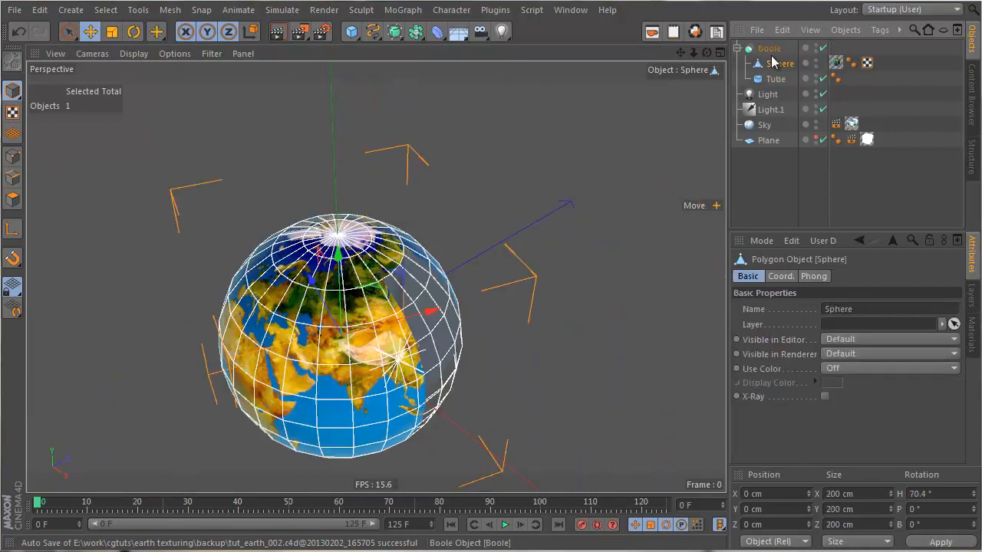
left_click(758, 161)
left_click_drag(491, 260, 292, 402, "alt")
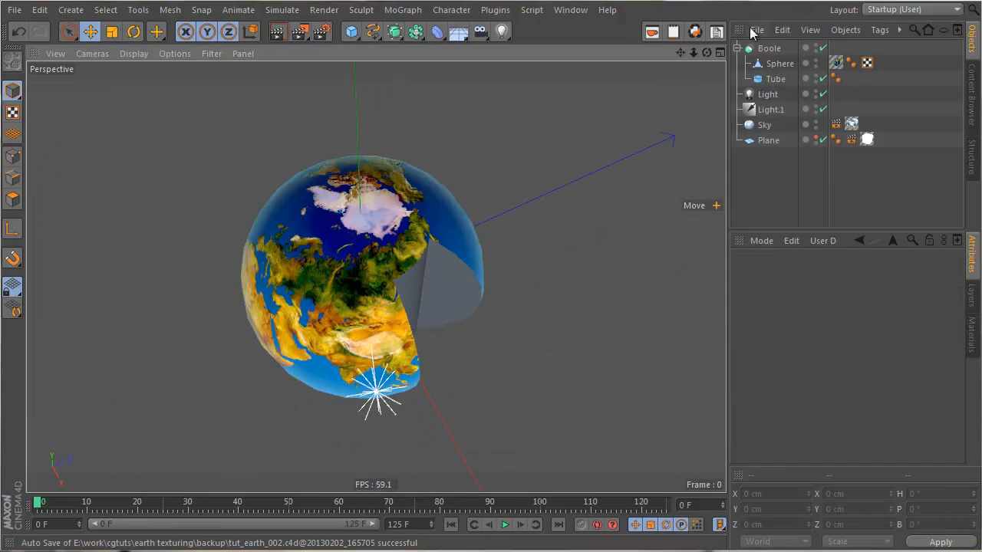
Step: Widen the tube's slice by trying an end angle of 144° and then settling on 59°
left_click(776, 79)
left_click(846, 277)
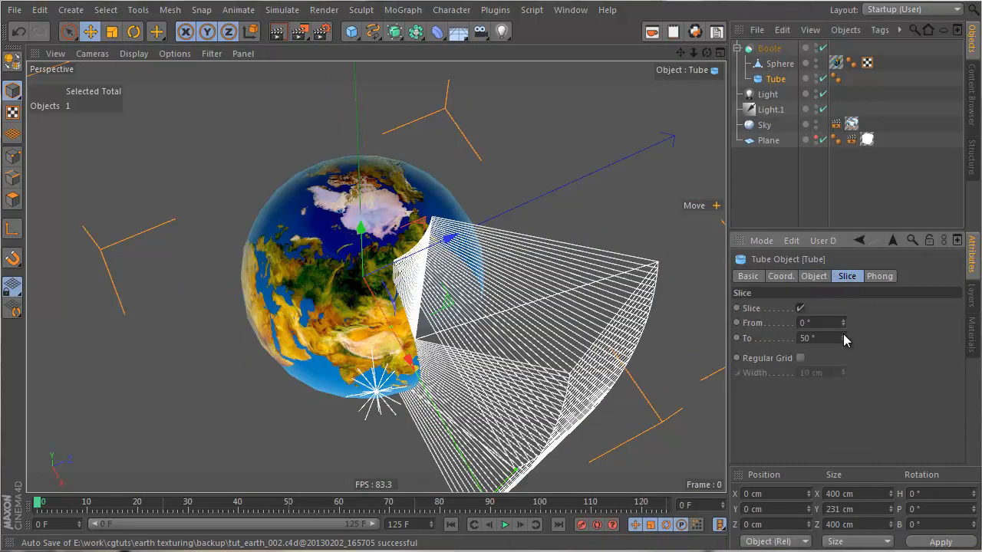
left_click_drag(843, 337, 843, 337)
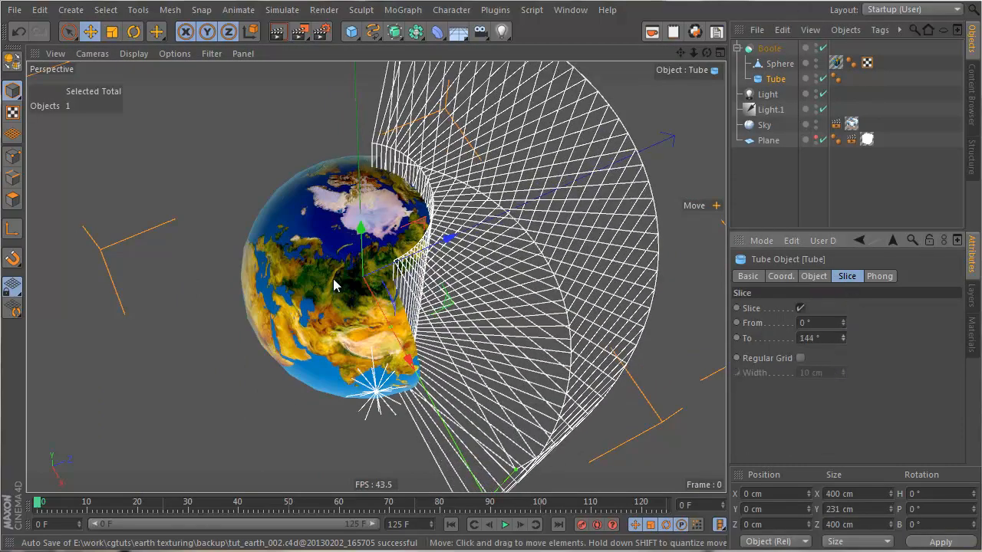
left_click_drag(334, 286, 299, 360, "alt")
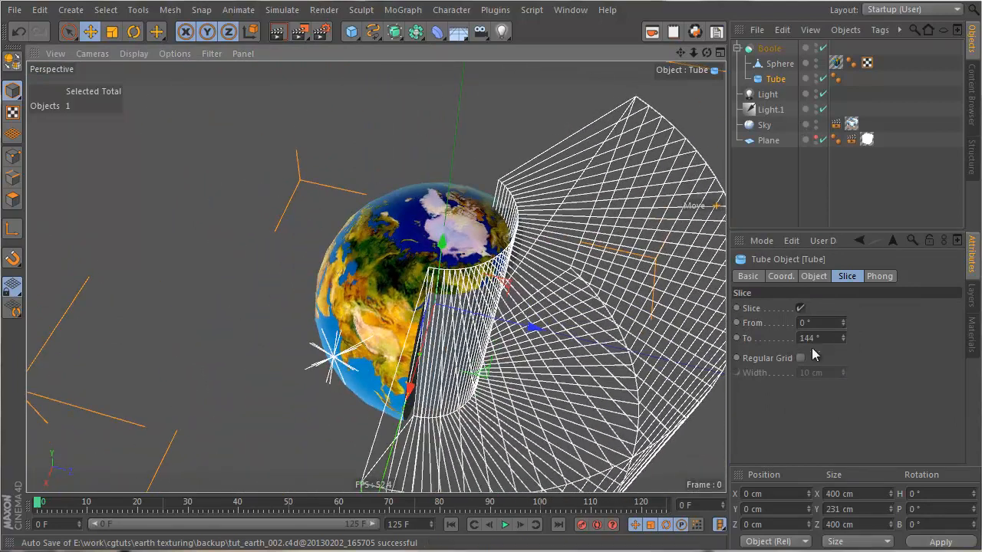
left_click_drag(842, 340, 840, 340)
left_click_drag(449, 257, 491, 168, "alt")
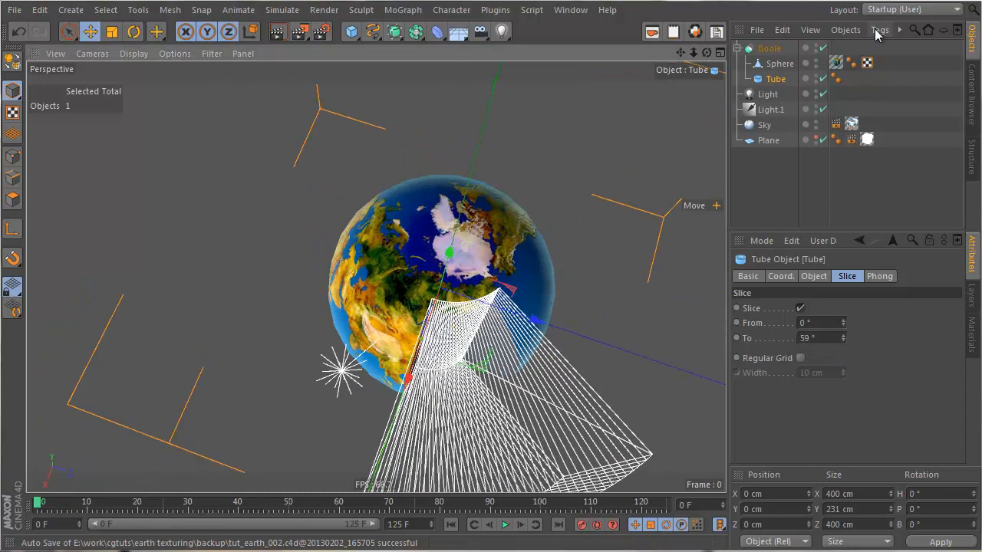
Step: Reduce the tube's inner radius to 2 cm and check the cut's tip near the globe's pole
left_click(814, 276)
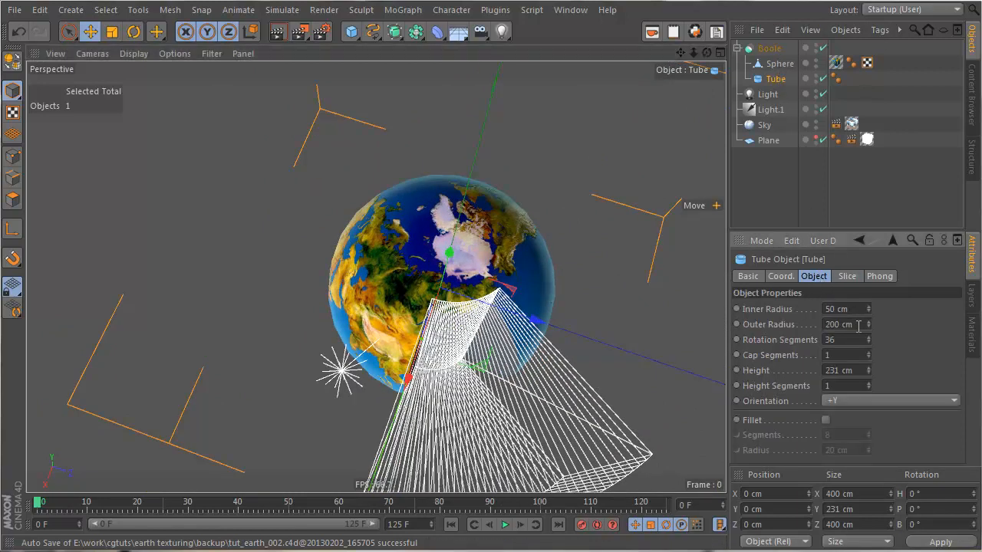
left_click_drag(868, 310, 868, 314)
right_click_drag(396, 264, 622, 231, "alt")
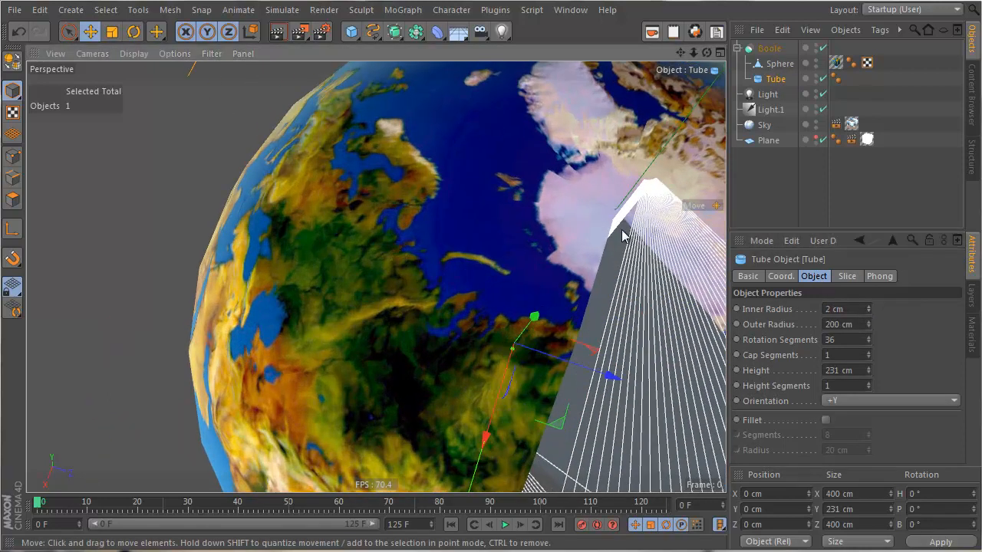
left_click_drag(622, 230, 615, 256, "alt")
middle_click_drag(615, 255, 447, 173, "alt")
right_click_drag(447, 173, 512, 184, "alt")
left_click_drag(512, 184, 476, 160, "alt")
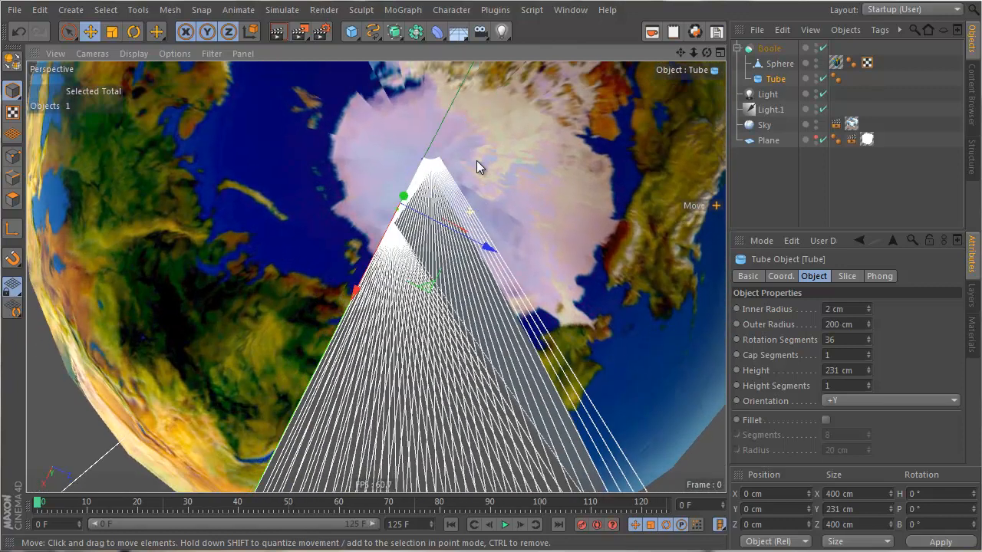
Step: Select the Boole object and examine the mesh edges around the tip of the cut at the globe's pole
left_click(523, 144)
left_click_drag(432, 202, 419, 166, "alt")
right_click_drag(419, 166, 605, 154, "alt")
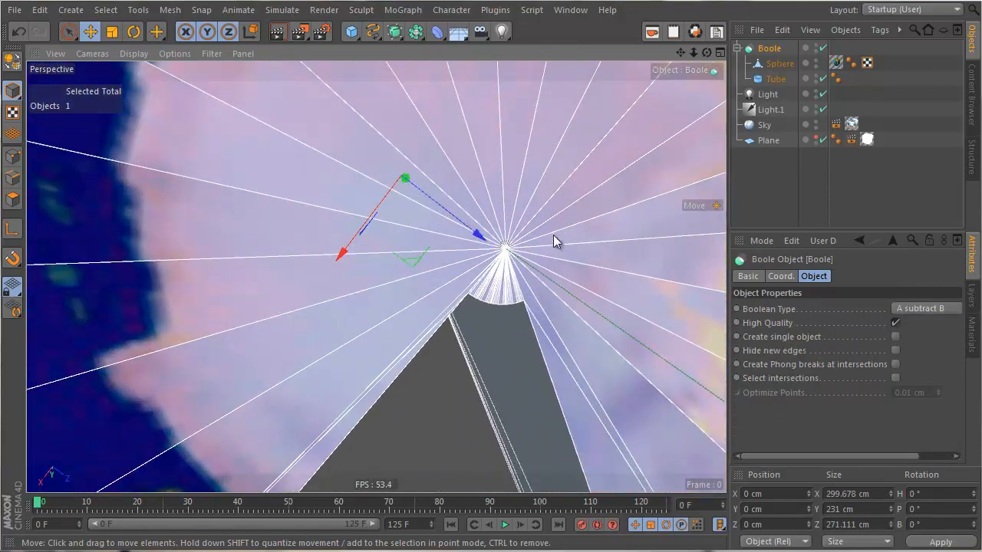
left_click_drag(554, 241, 502, 174, "alt")
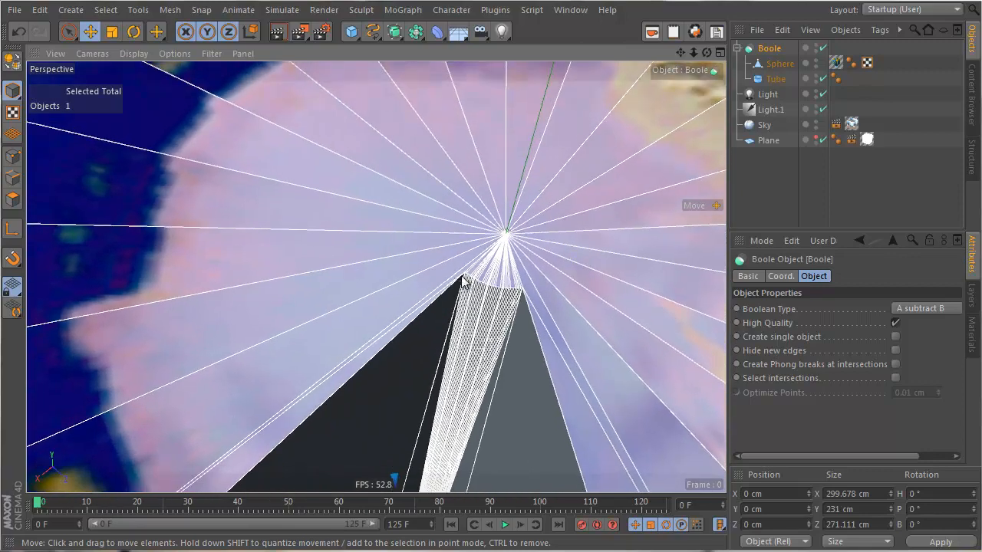
Step: Examine the wedge cut in the globe from the pole, the underside and all around
left_click_drag(462, 282, 459, 303, "alt")
right_click_drag(563, 263, 234, 234, "alt")
left_click_drag(610, 353, 462, 243, "alt")
middle_click_drag(461, 244, 339, 111, "alt")
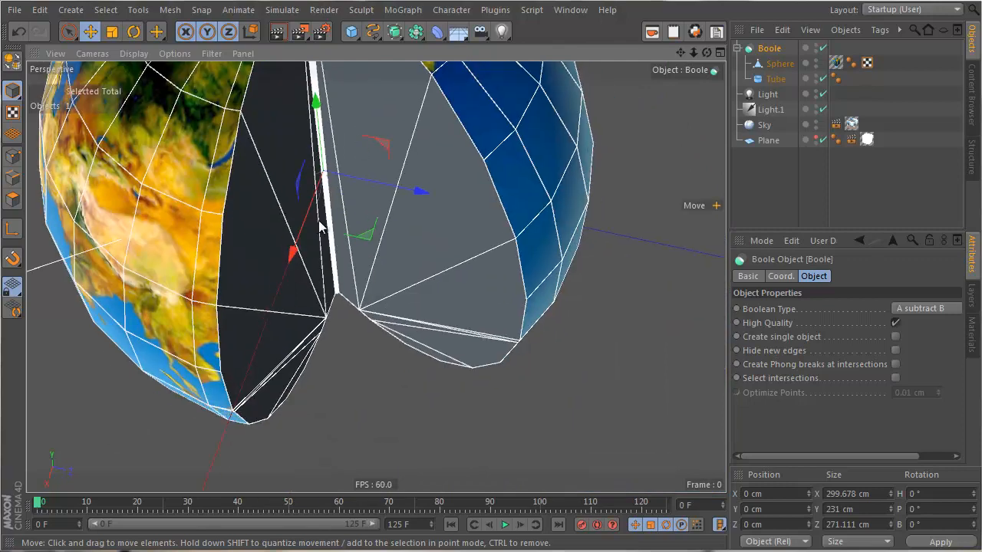
left_click_drag(318, 220, 343, 92, "alt")
middle_click_drag(371, 167, 433, 331, "alt")
scroll(433, 330, "down", 6)
right_click_drag(434, 347, 515, 327, "alt")
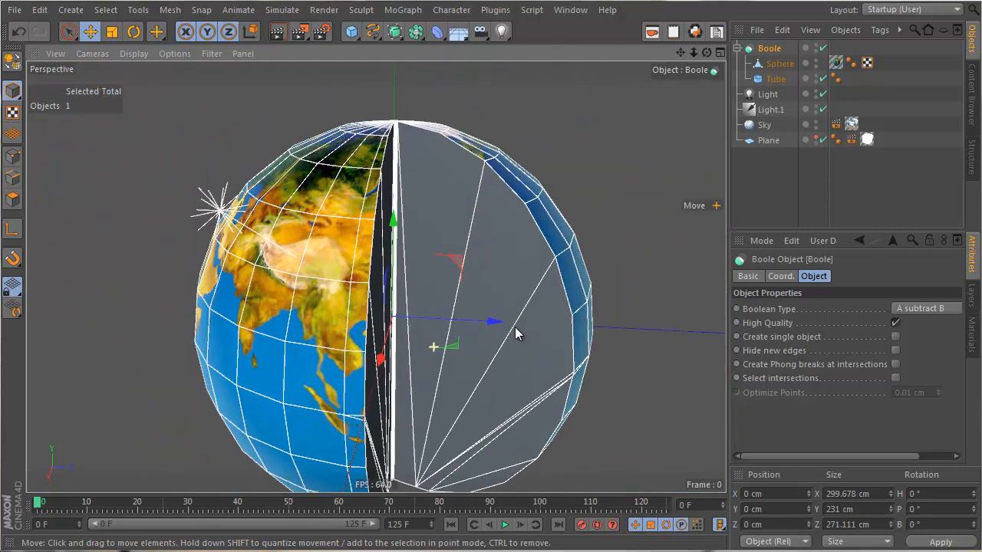
left_click_drag(427, 377, 663, 427, "alt")
right_click_drag(513, 388, 428, 361, "alt")
left_click_drag(552, 414, 530, 230, "alt")
middle_click_drag(512, 379, 463, 239, "alt")
left_click_drag(462, 239, 476, 402, "alt")
Step: Rotate the Tube to a heading of -90° so the wedge cut faces a different part of the globe
left_click(775, 79)
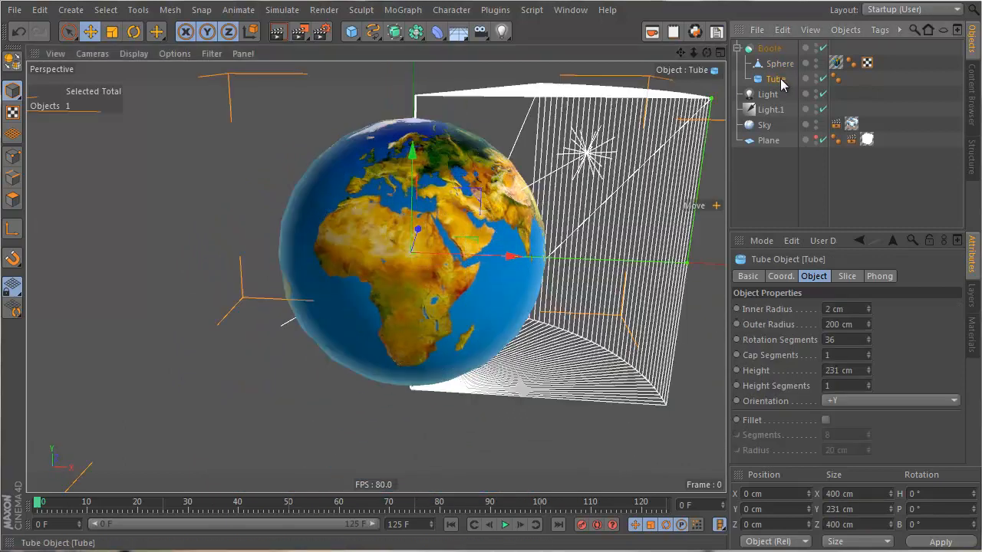
key("r")
left_click_drag(450, 262, 327, 284)
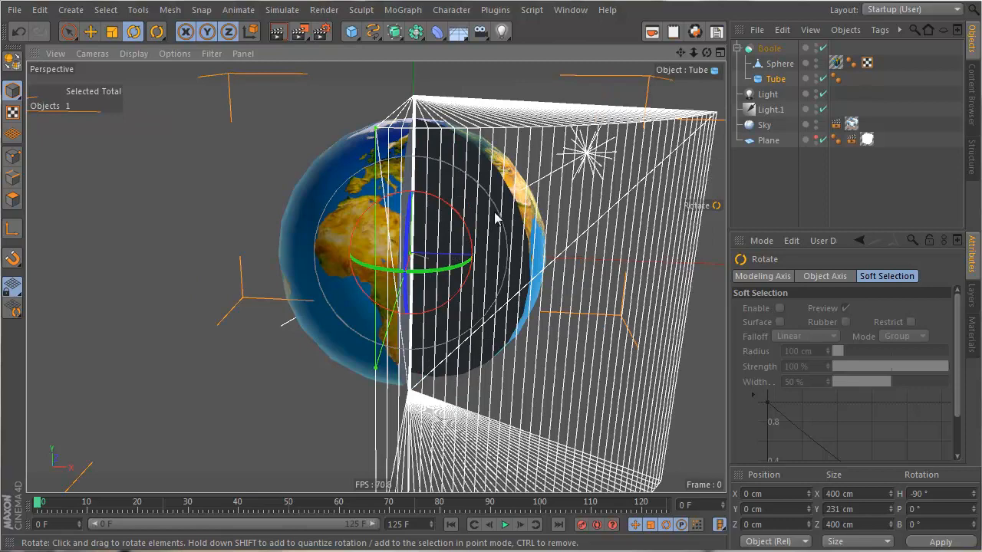
left_click_drag(495, 218, 474, 426, "alt")
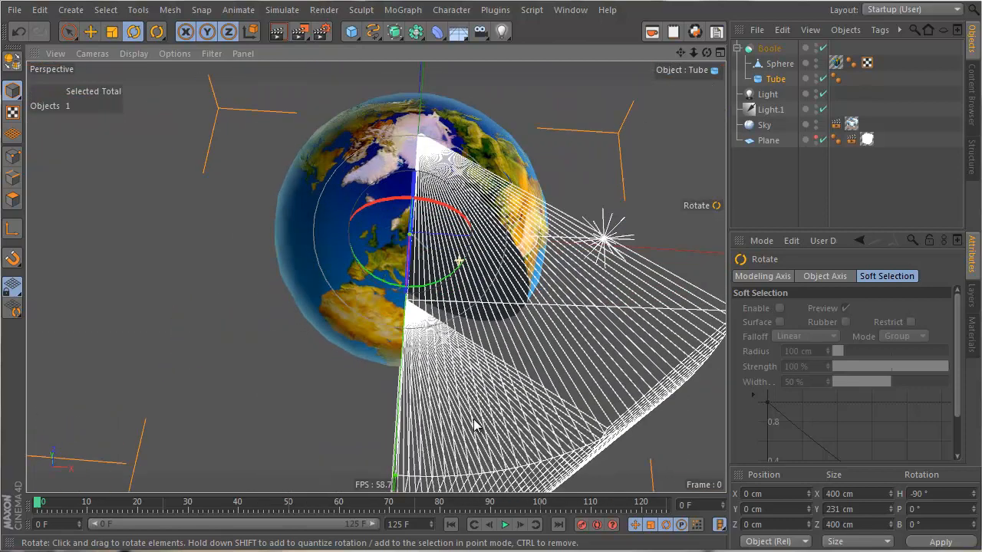
Step: Set the Tube's slice end angle to 0° and keyframe it at frame 0
left_click(776, 82)
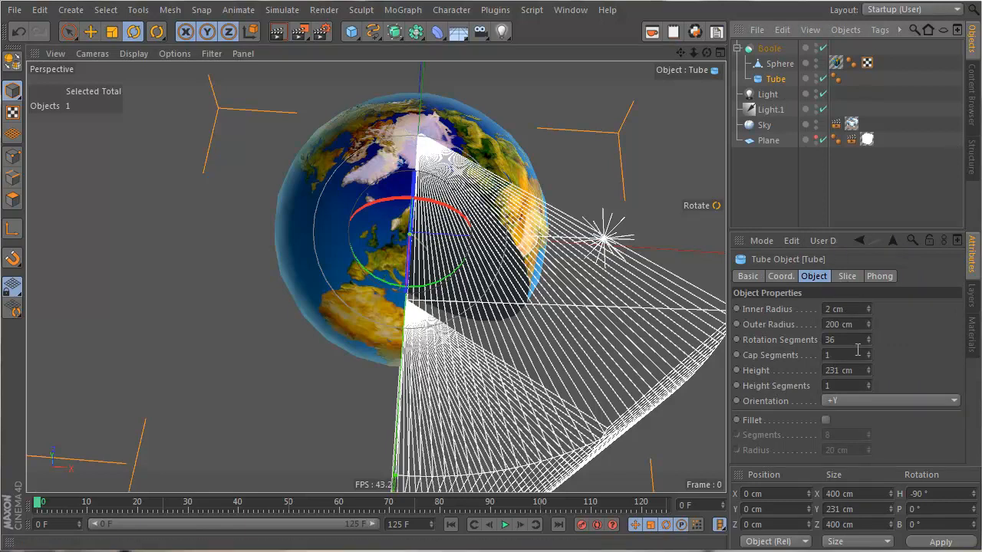
left_click(848, 278)
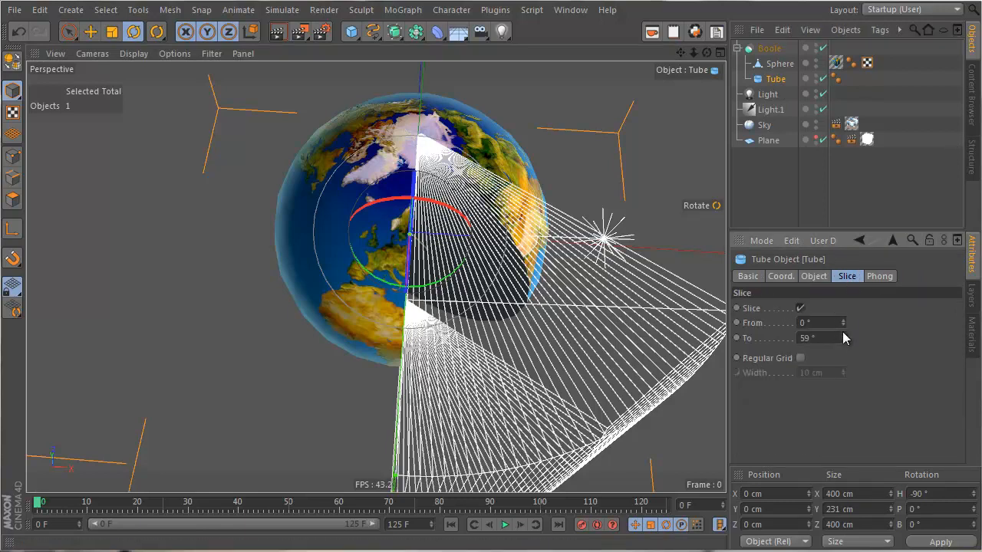
left_click_drag(845, 337, 844, 335)
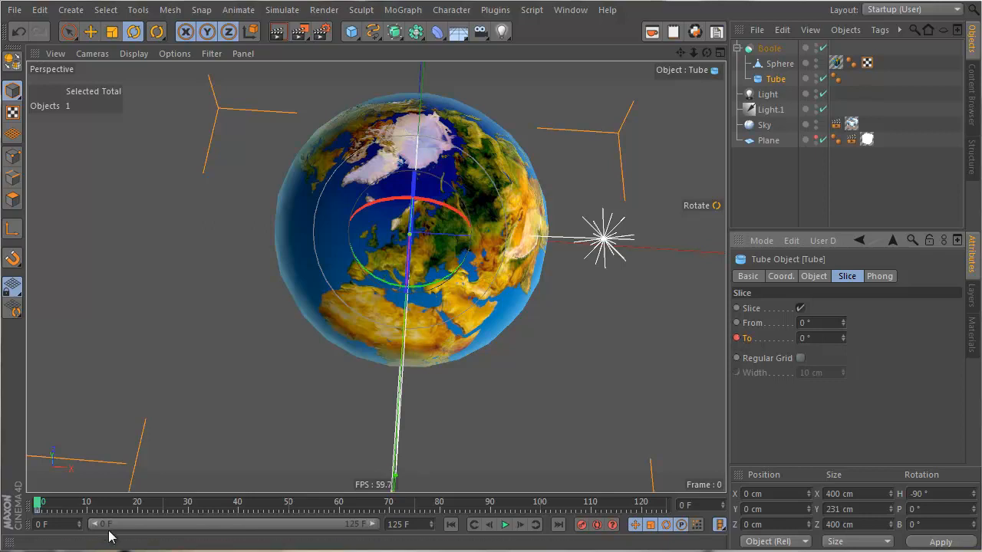
Step: At frame 25, set the Tube's slice end angle to 122°, keyframe it and deselect the Tube
left_click_drag(42, 508, 170, 517)
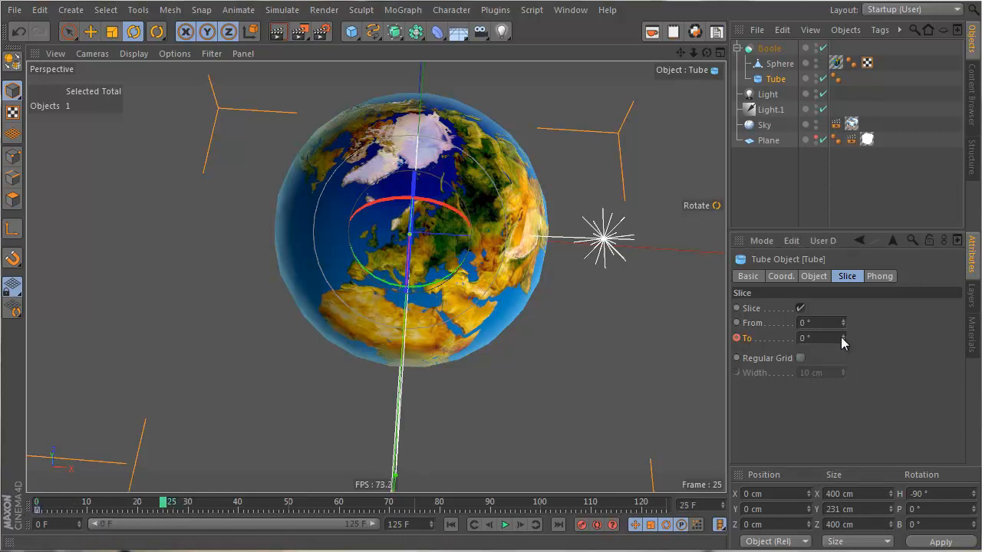
mouse_move(843, 336)
left_mouse_down()
mouse_move(848, 326)
mouse_move(844, 335)
left_mouse_up()
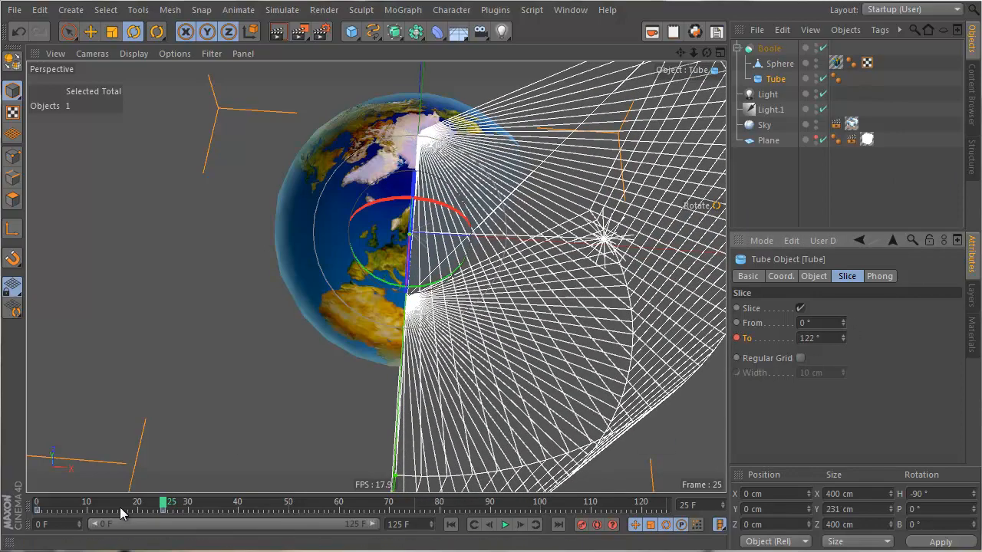
left_click(792, 175)
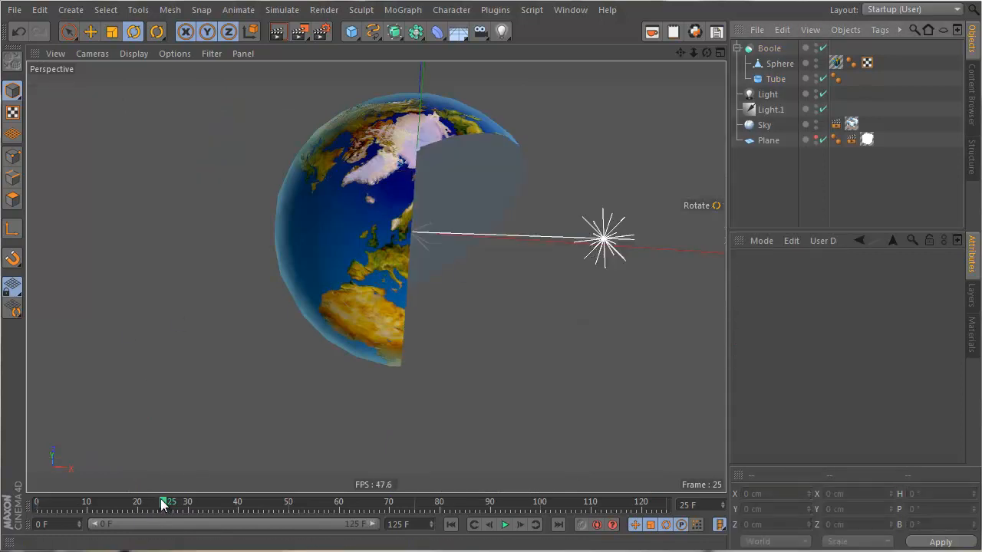
Step: Scrub through the slice animation to frame 30 and inspect the inner faces of the opened globe
left_click_drag(163, 503, 157, 543)
left_click_drag(381, 368, 264, 185, "alt")
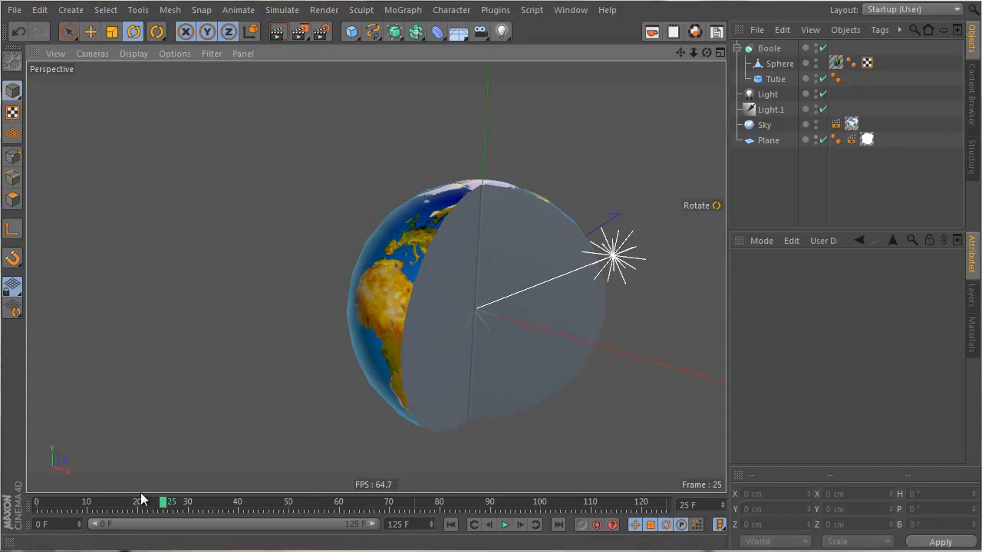
left_click_drag(140, 506, 192, 541)
left_click_drag(482, 182, 385, 247, "alt")
right_click_drag(385, 252, 477, 249, "alt")
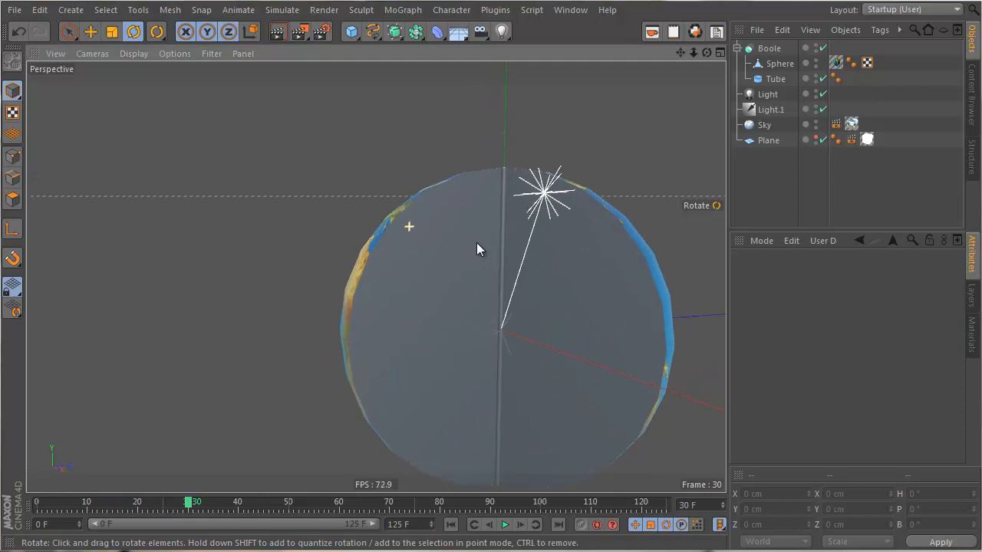
Step: Create a new material and set its colour to orange with hue 33° and saturation 100%
left_click(970, 338)
double_click(767, 360)
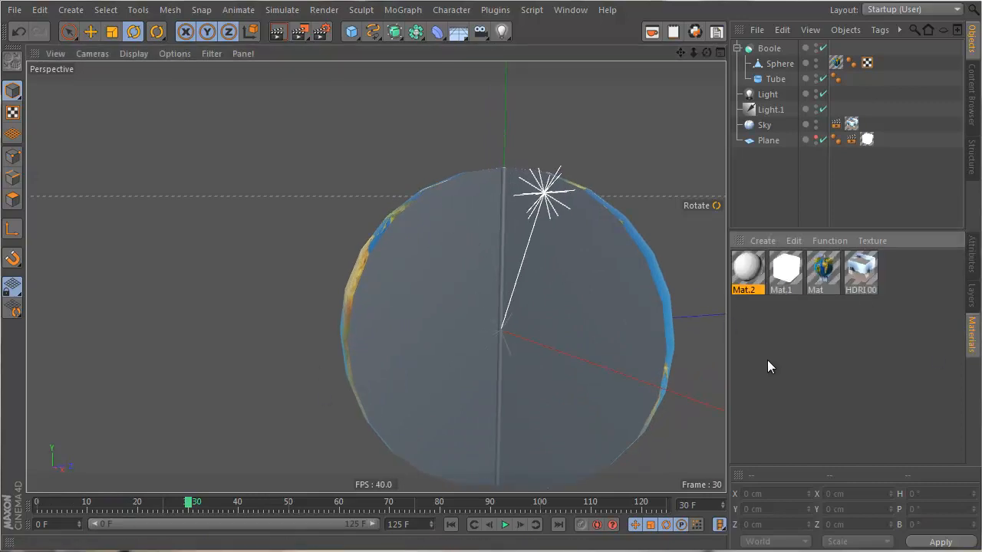
double_click(739, 268)
left_click(201, 210)
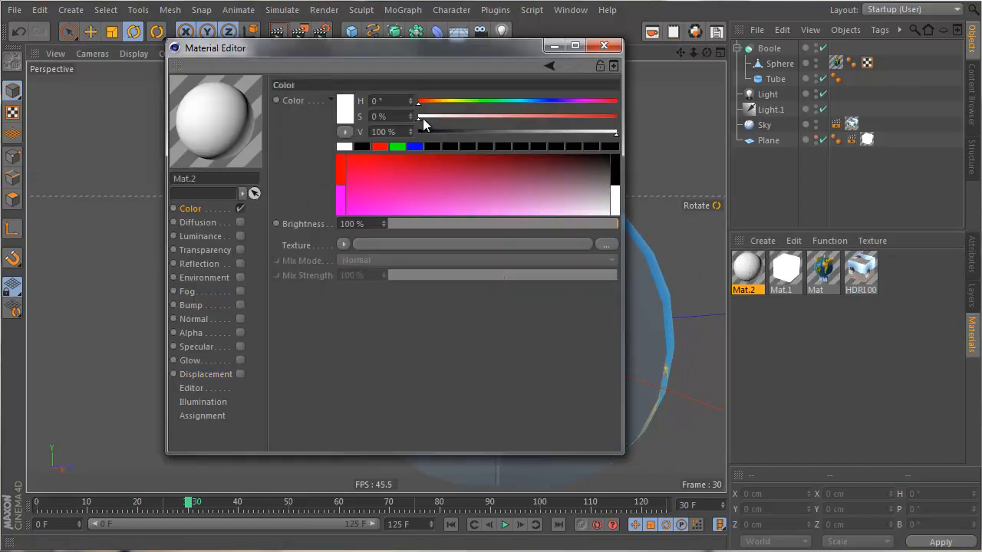
left_click_drag(431, 105, 436, 101)
left_click_drag(598, 117, 648, 128)
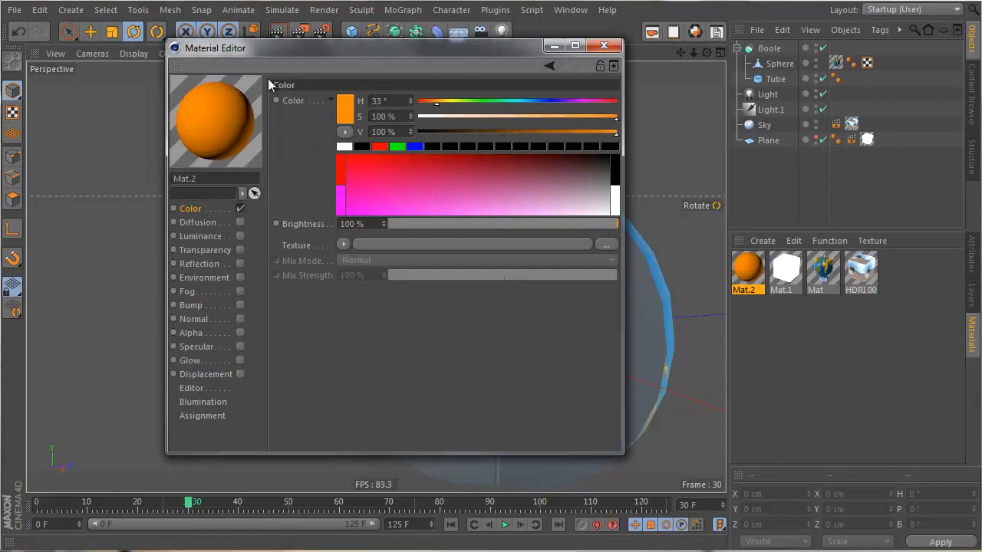
Step: Switch the new material's colour sliders to RGB and back to HSV
right_click(351, 111)
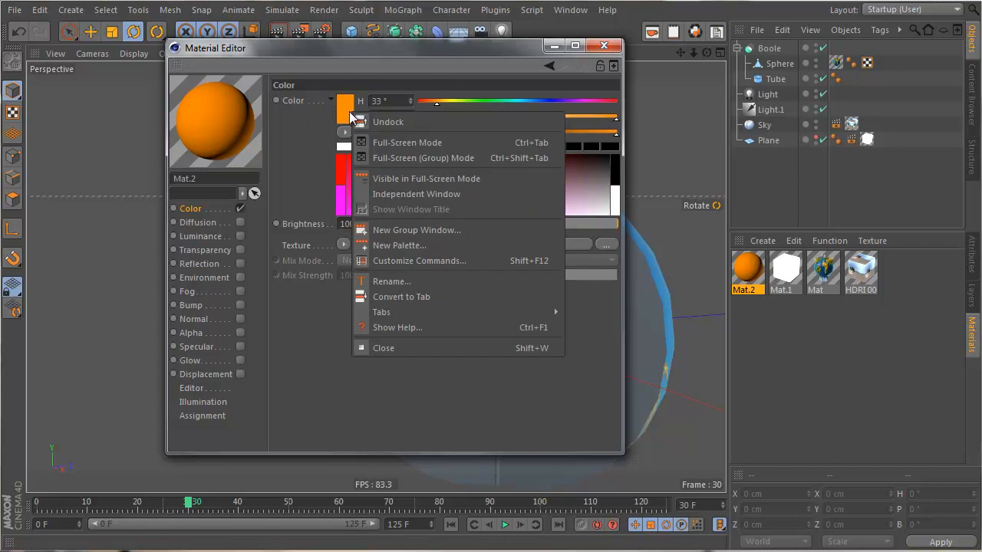
key("Escape")
right_click(299, 102)
left_click(278, 103)
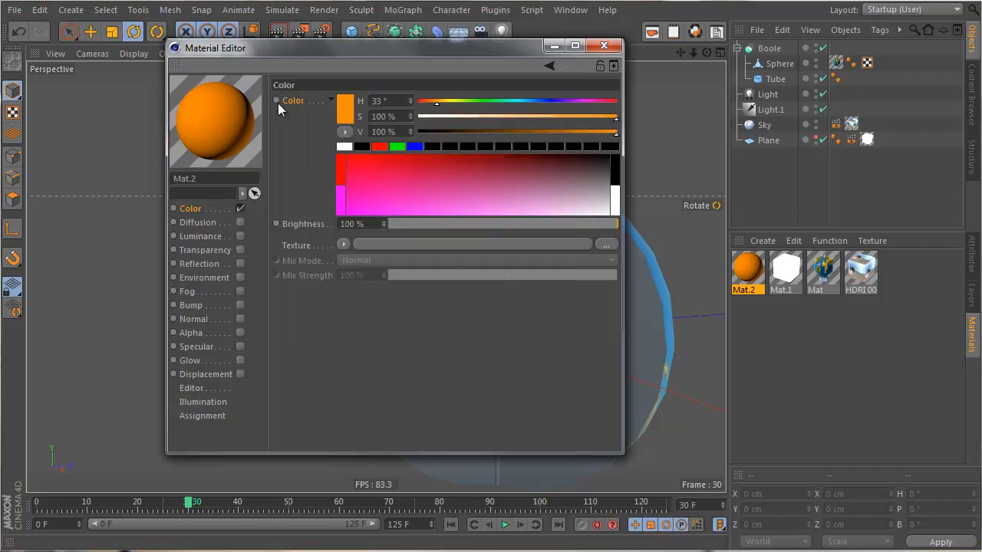
left_click(344, 131)
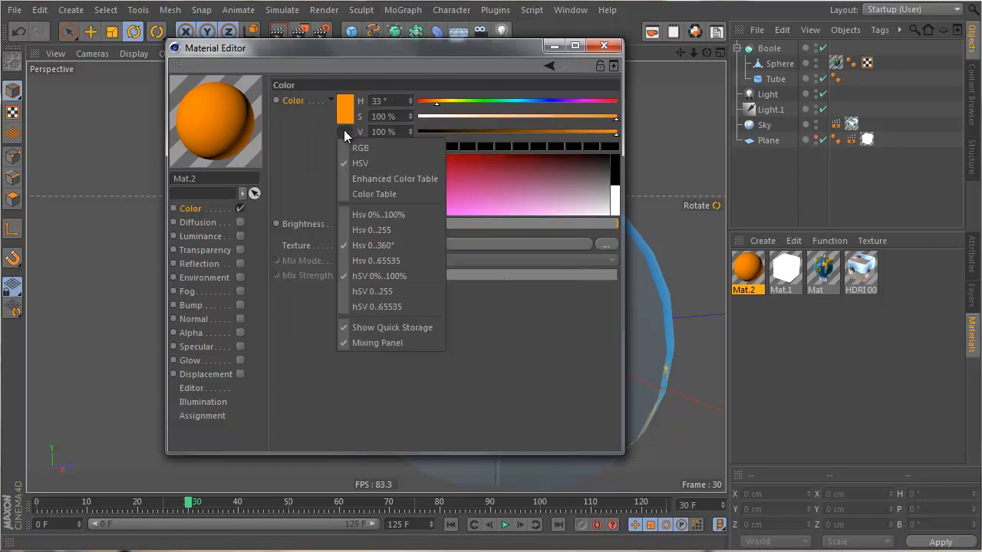
left_click(399, 146)
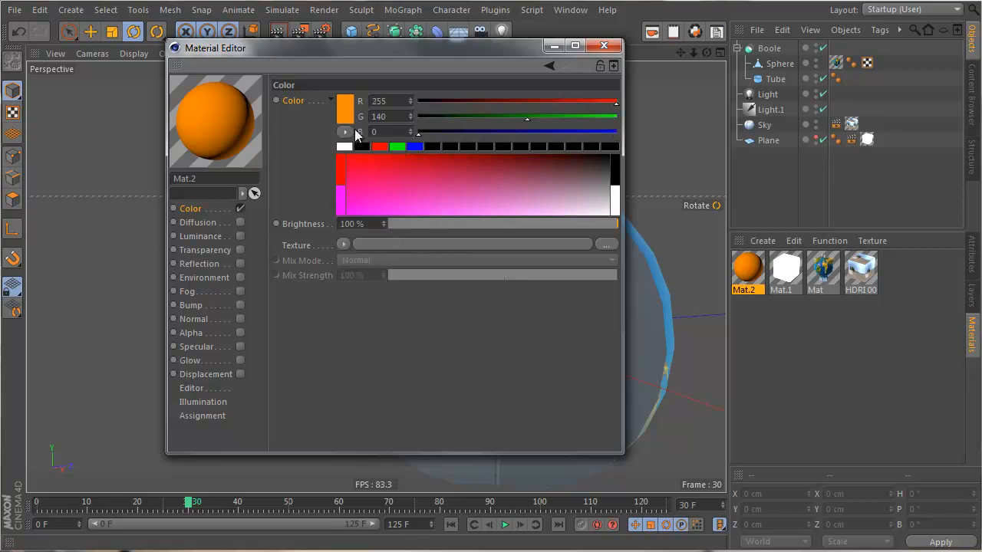
left_click(343, 132)
left_click(368, 162)
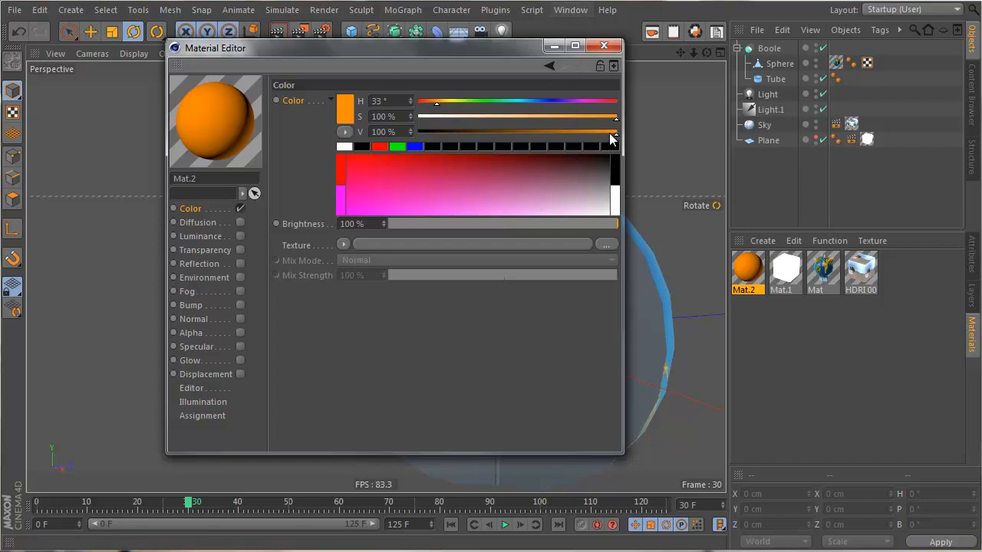
Step: Darken the new material to brown with saturation 64% and value 43%, then close the Material Editor
left_click_drag(610, 134, 545, 115)
mouse_move(489, 132)
left_mouse_down()
mouse_move(524, 129)
mouse_move(503, 129)
left_mouse_up()
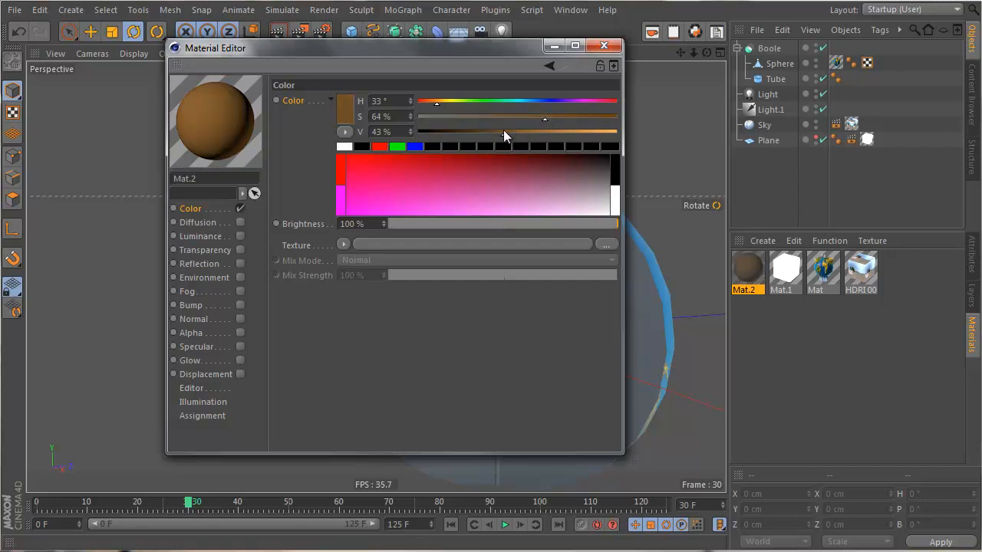
left_click(615, 48)
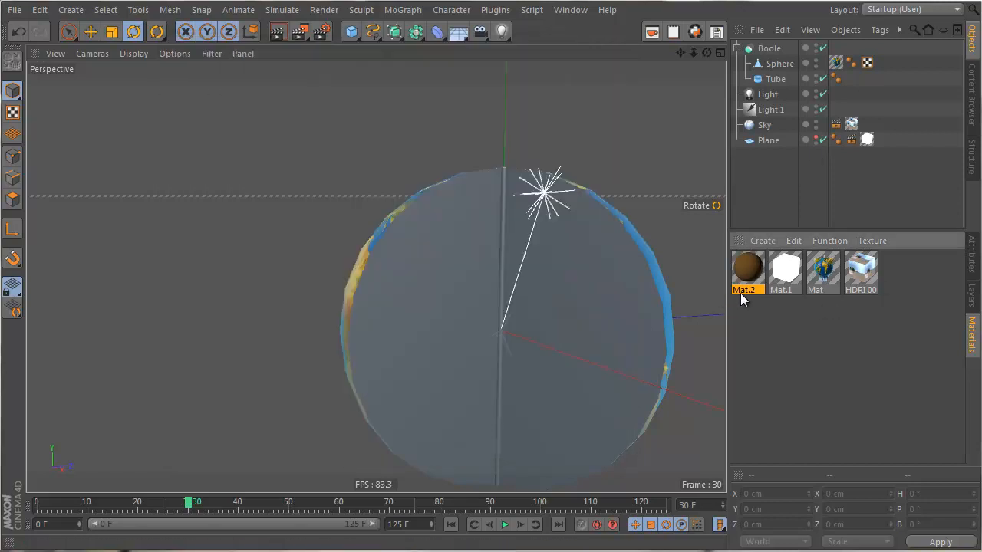
Step: Rename the brown material to "soil layer" and apply it to the Tube
double_click(744, 290)
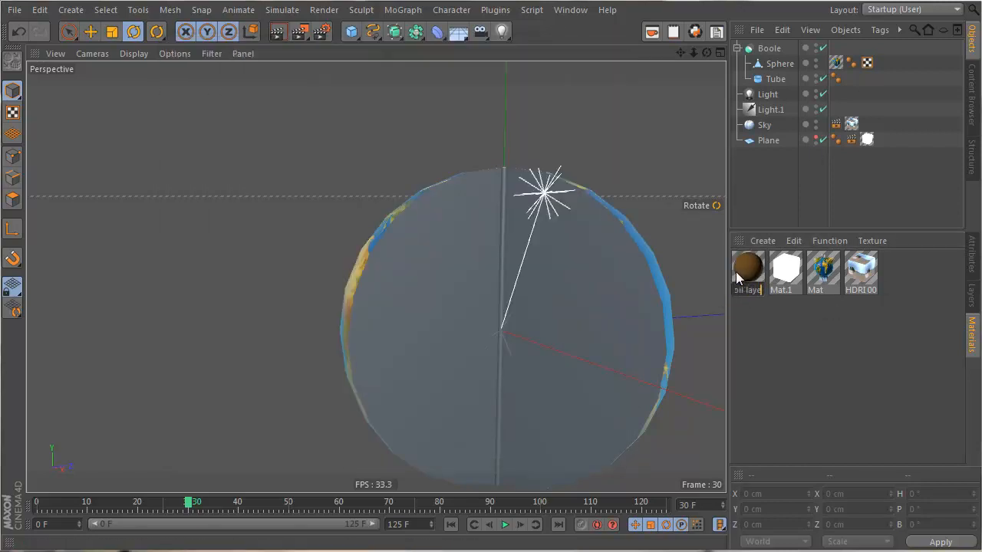
key("Return")
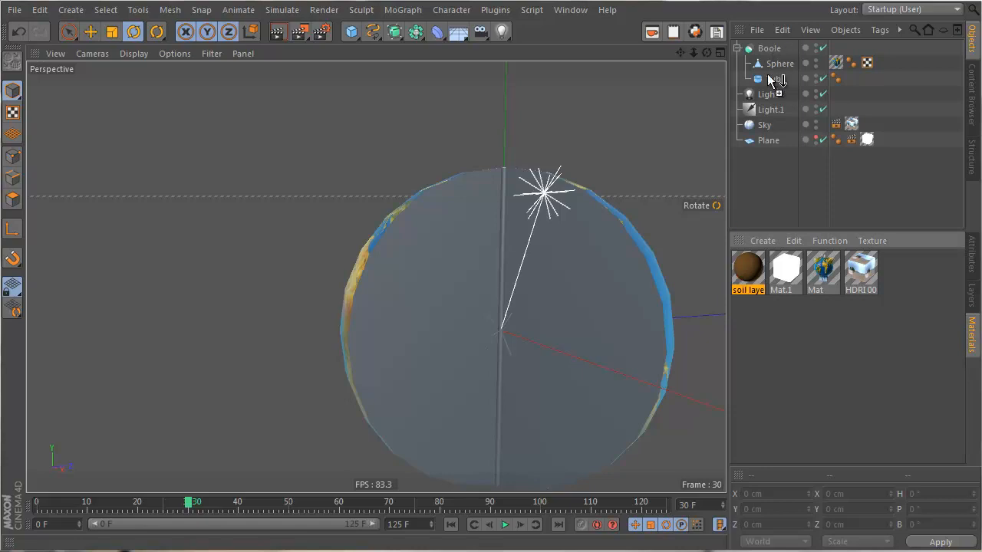
left_click_drag(767, 84, 768, 83)
Step: Preview the slice animation from frame 0 and stop at frame 15 to check the brown cut faces
left_click_drag(540, 243, 644, 253, "alt")
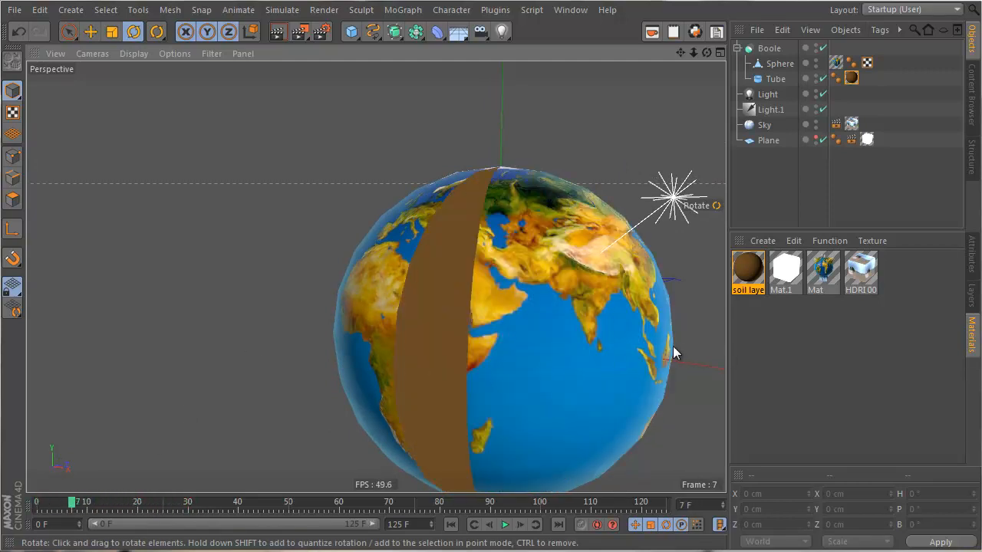
left_click_drag(93, 503, 34, 506)
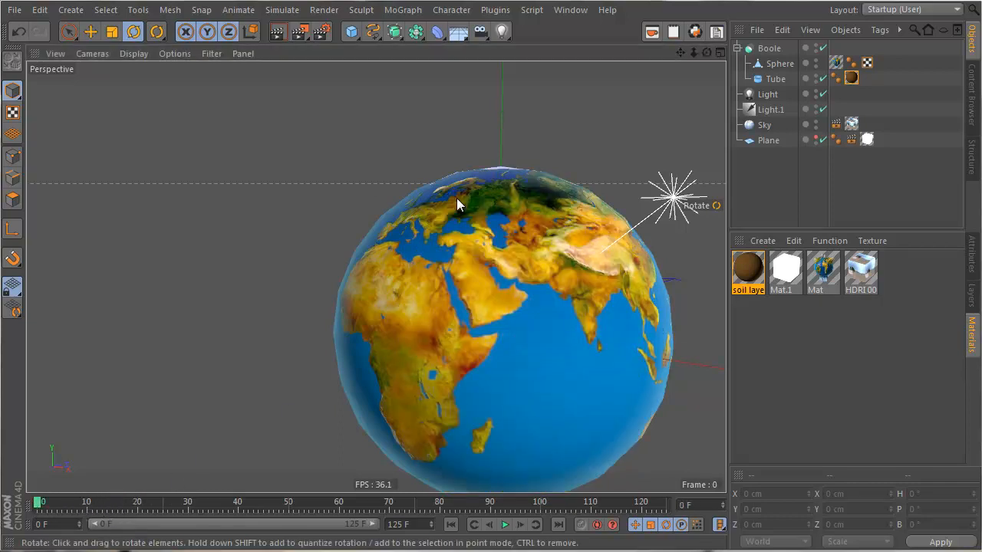
key("F8")
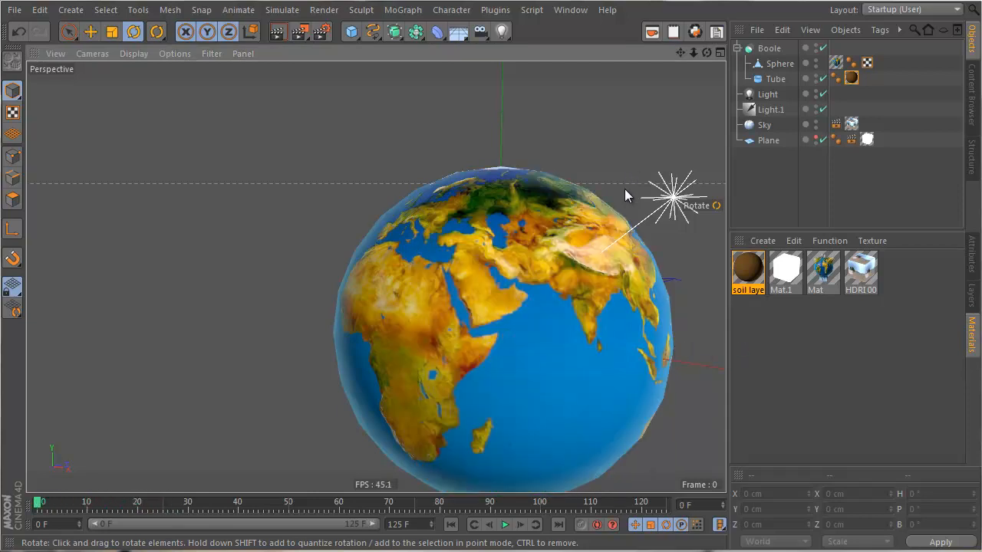
middle_click_drag(602, 307, 463, 230, "alt")
left_click_drag(438, 261, 521, 269, "alt")
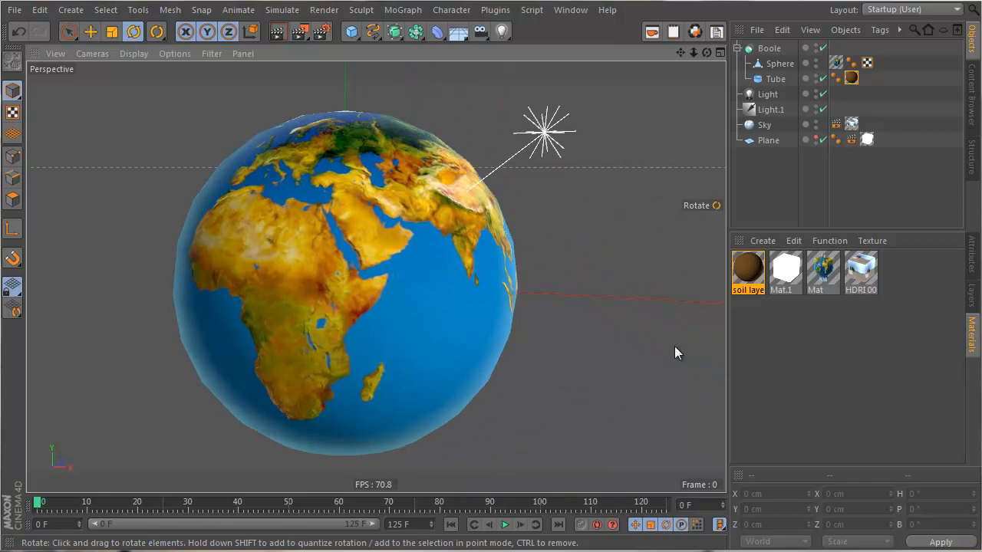
mouse_move(674, 346)
left_mouse_down()
mouse_move(687, 346)
mouse_move(662, 349)
mouse_move(677, 345)
left_mouse_up()
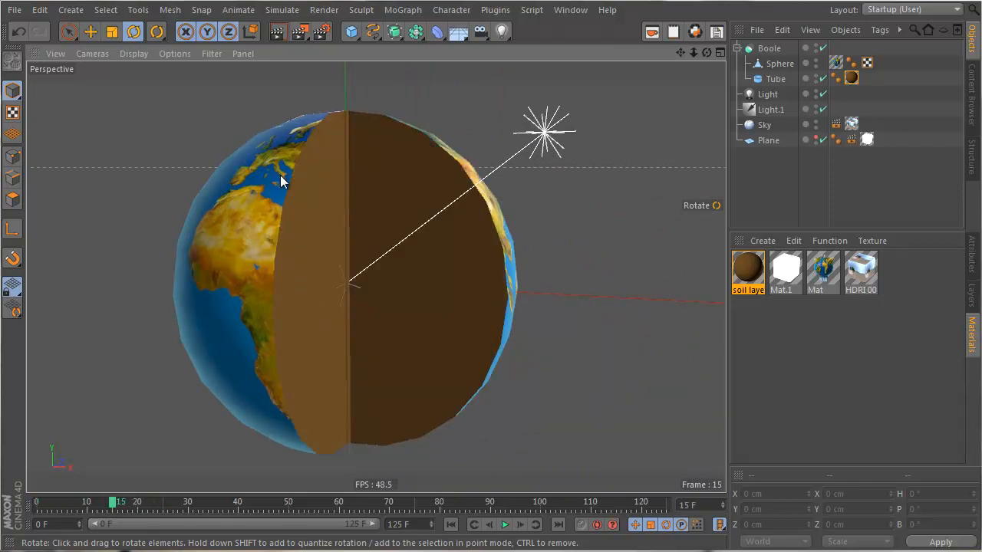
Step: Render the view at frame 15 from two angles to check the globe and its brown cut faces
mouse_move(282, 229)
left_mouse_down("alt")
mouse_move(369, 239)
mouse_move(300, 285)
mouse_move(270, 229)
mouse_move(289, 215)
left_mouse_up("alt")
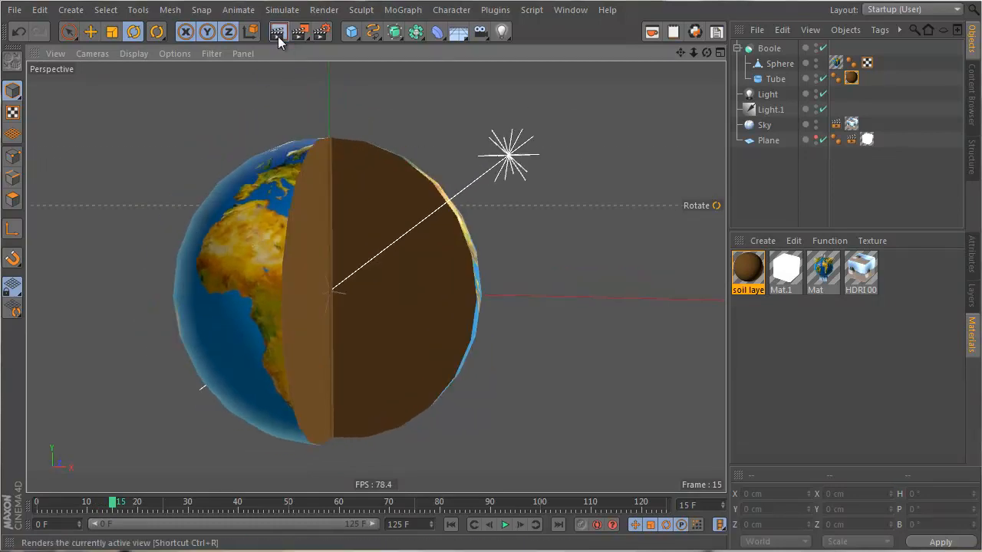
left_click(278, 36)
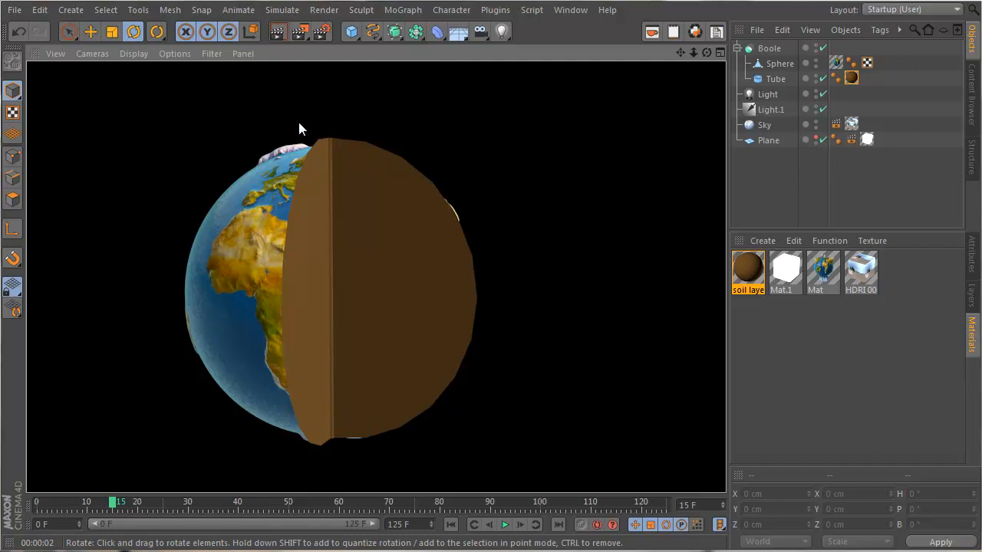
left_click_drag(312, 131, 232, 103, "alt")
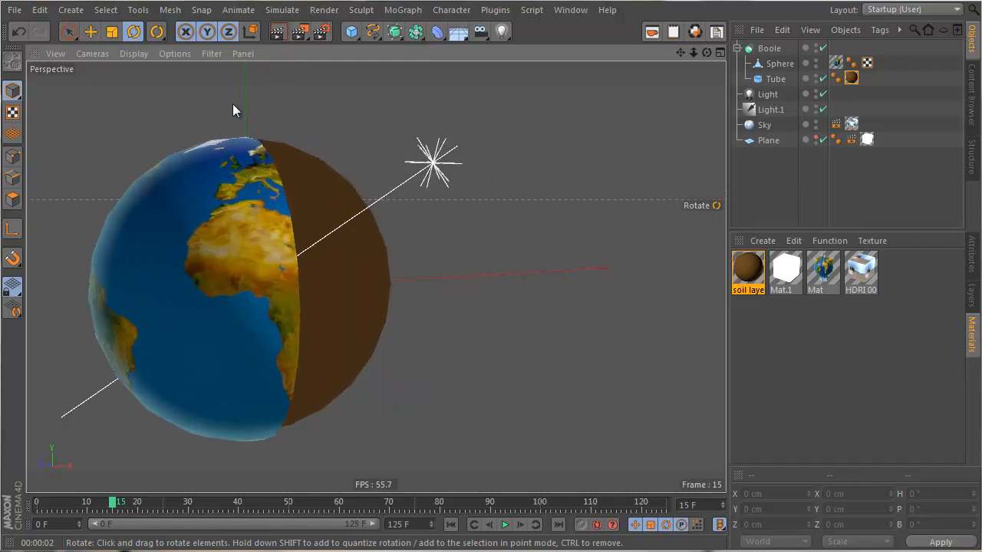
left_click(280, 30)
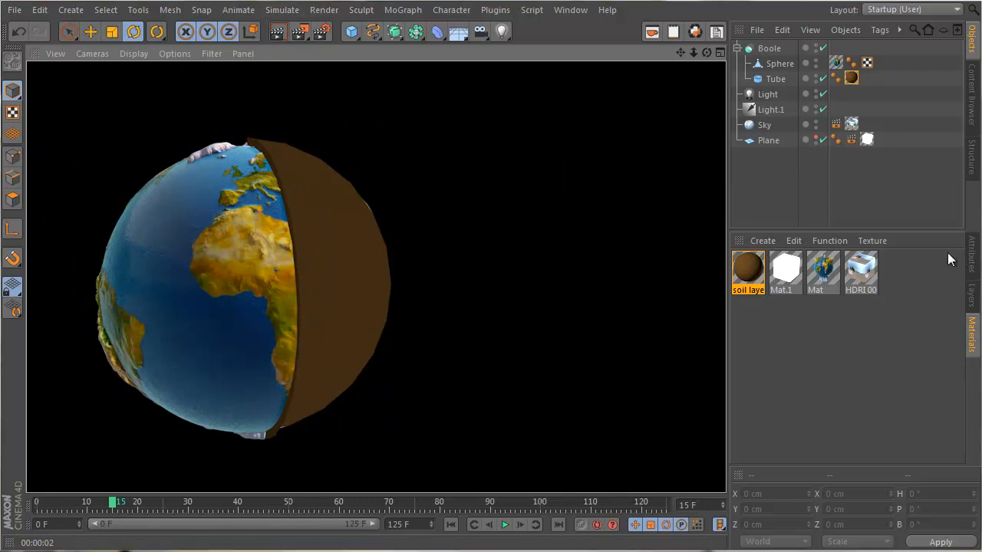
Step: Open the Displacement settings of the Earth material and render the view to check the relief along the cut edge
left_click(830, 283)
left_click(971, 264)
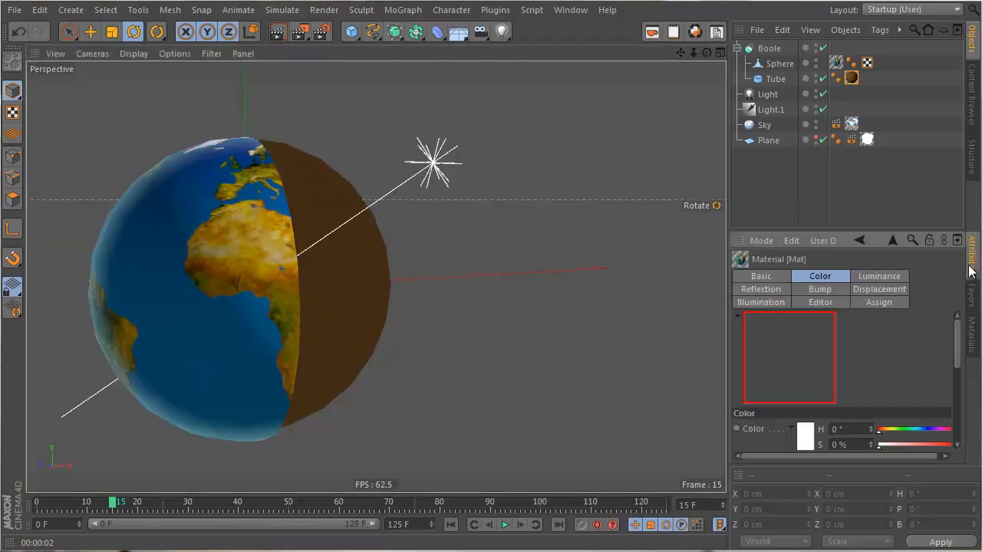
left_click(875, 289)
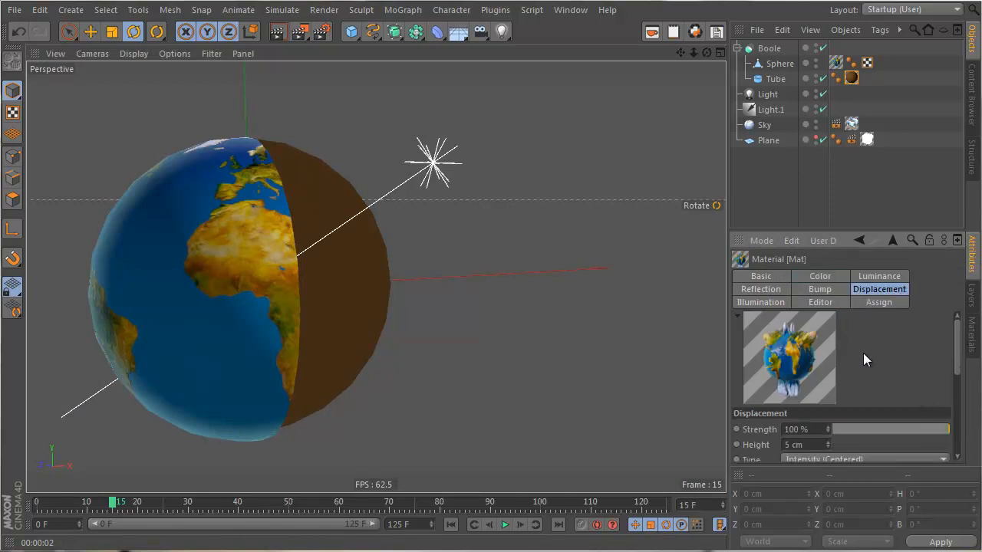
left_click(971, 337)
double_click(823, 268)
left_click_drag(442, 47, 716, 79)
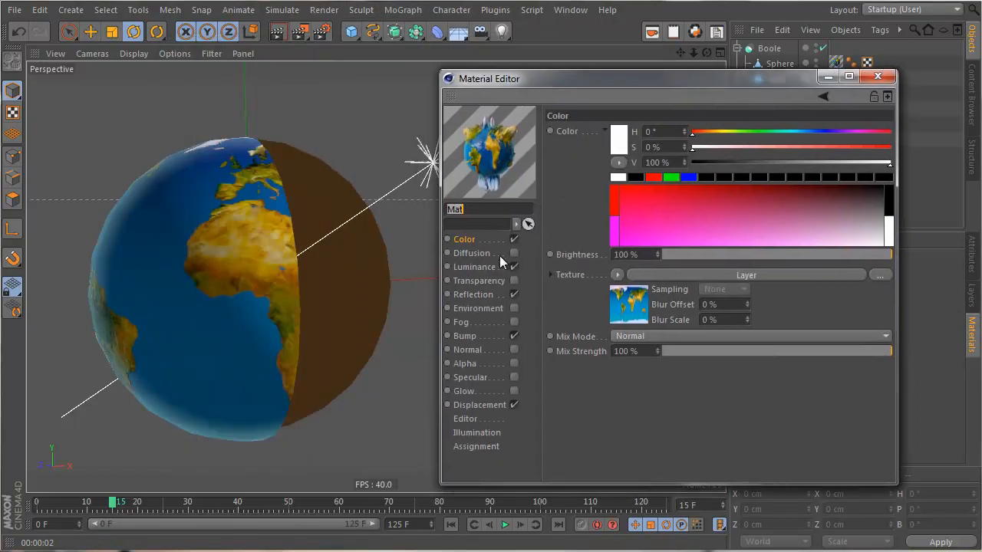
left_click(490, 407)
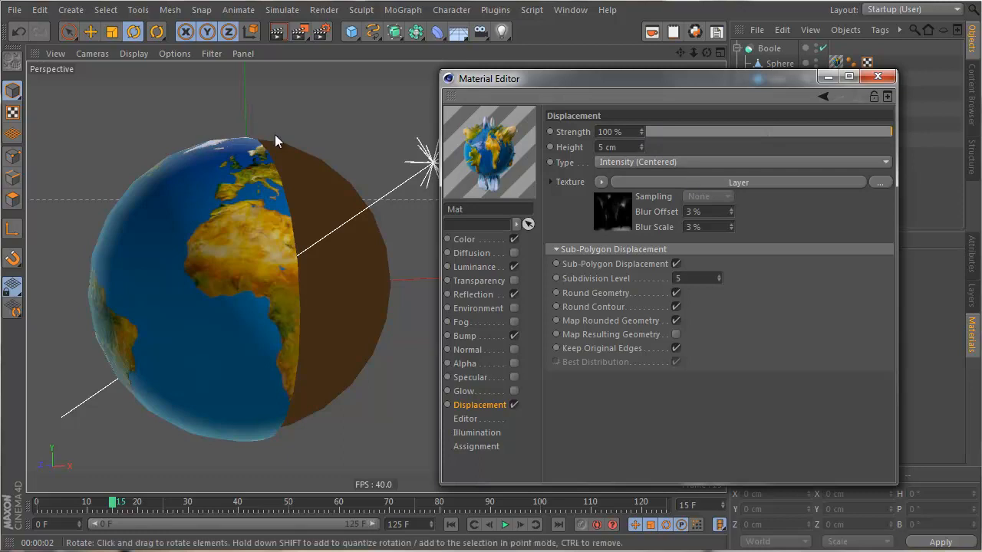
left_click(278, 32)
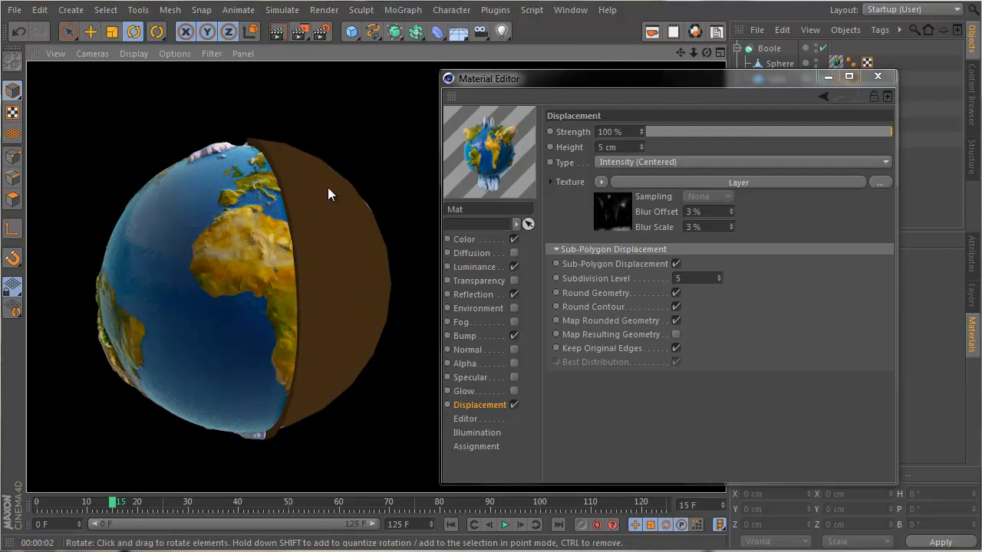
Step: Set the Earth material's displacement type to Intensity and render the view
left_click(682, 161)
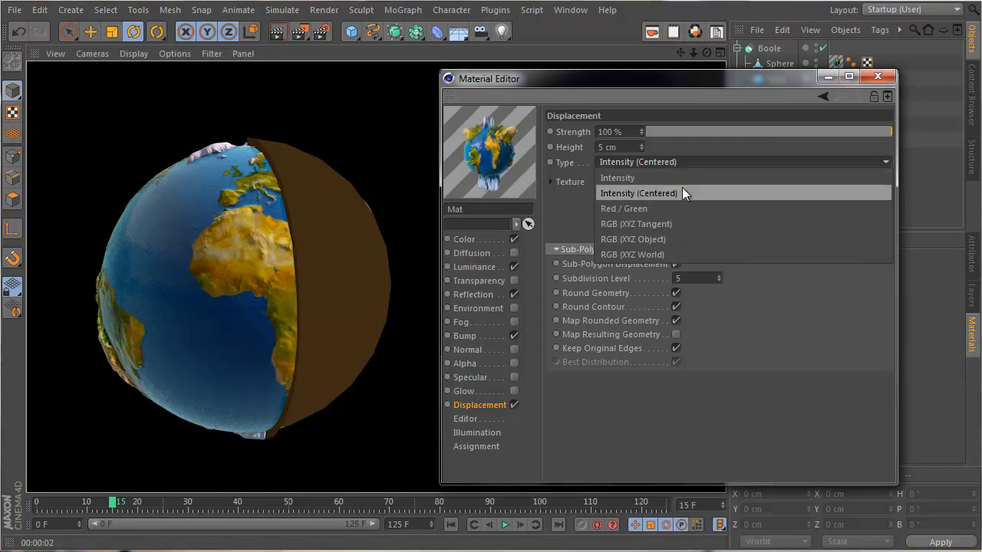
left_click(682, 177)
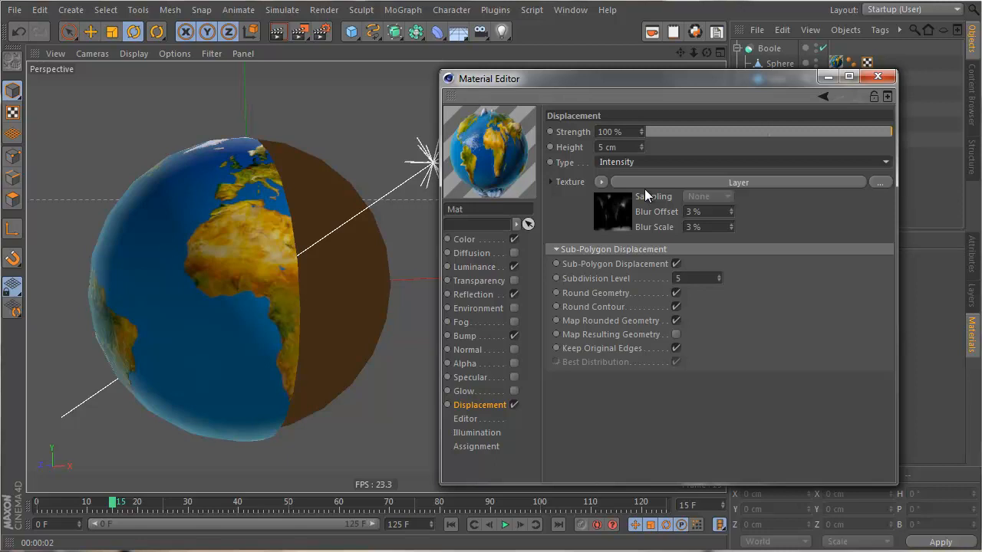
left_click(268, 41)
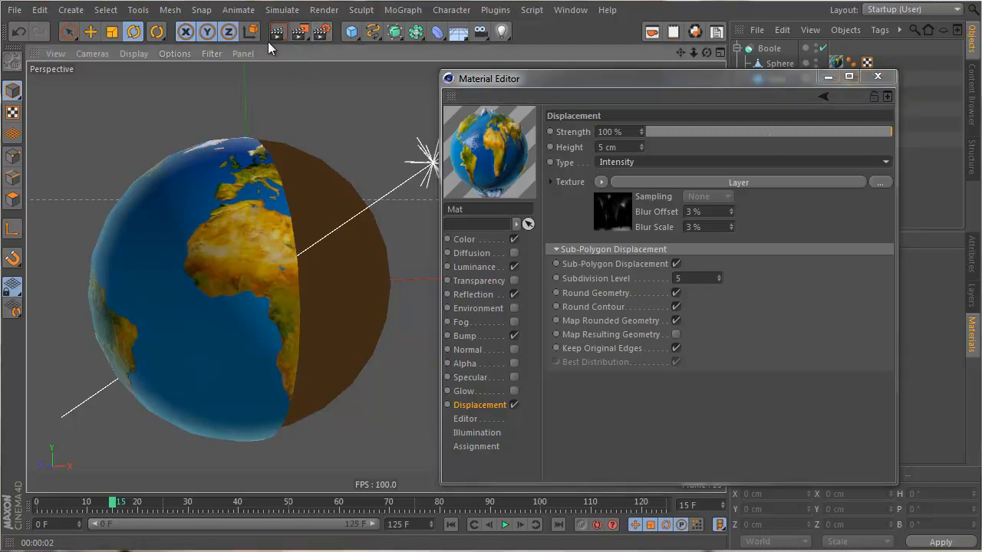
left_click(277, 32)
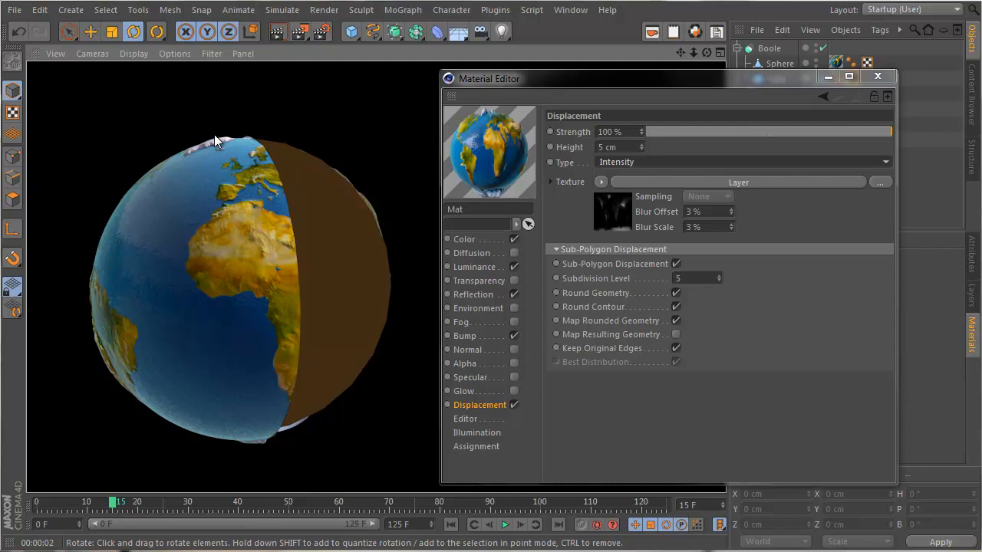
Step: Raise the Earth material's displacement height to 10 cm, render the view and close the Material Editor
left_click(625, 145)
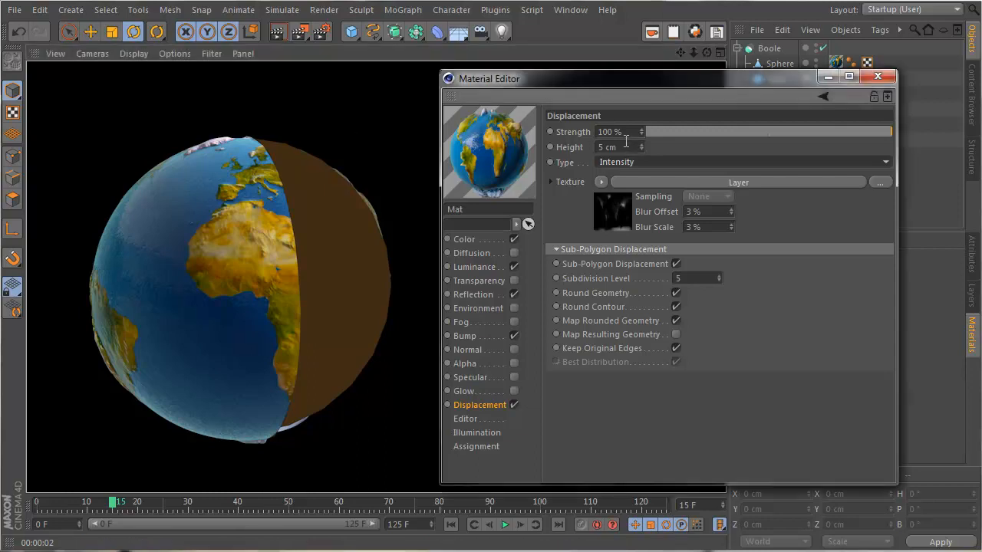
type("10")
key("Return")
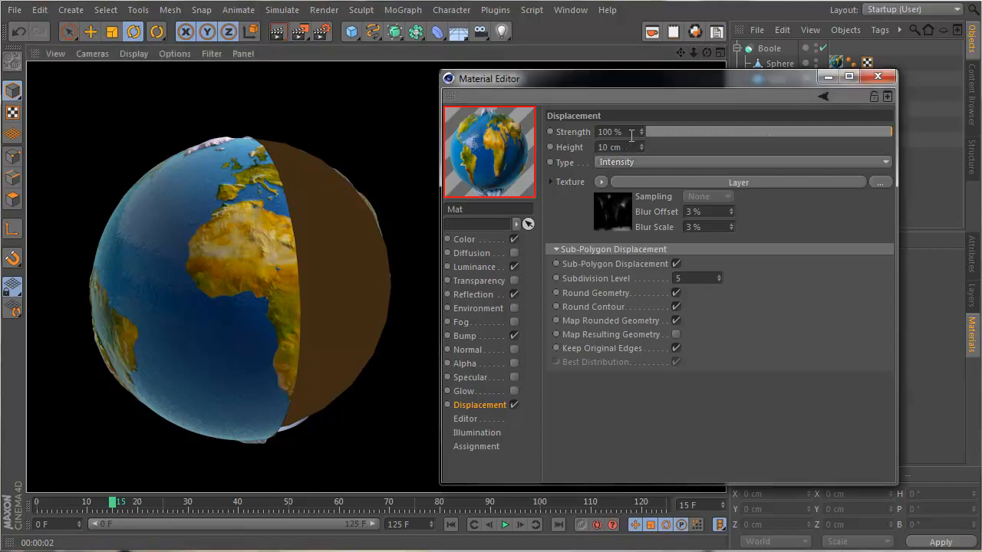
left_click(278, 32)
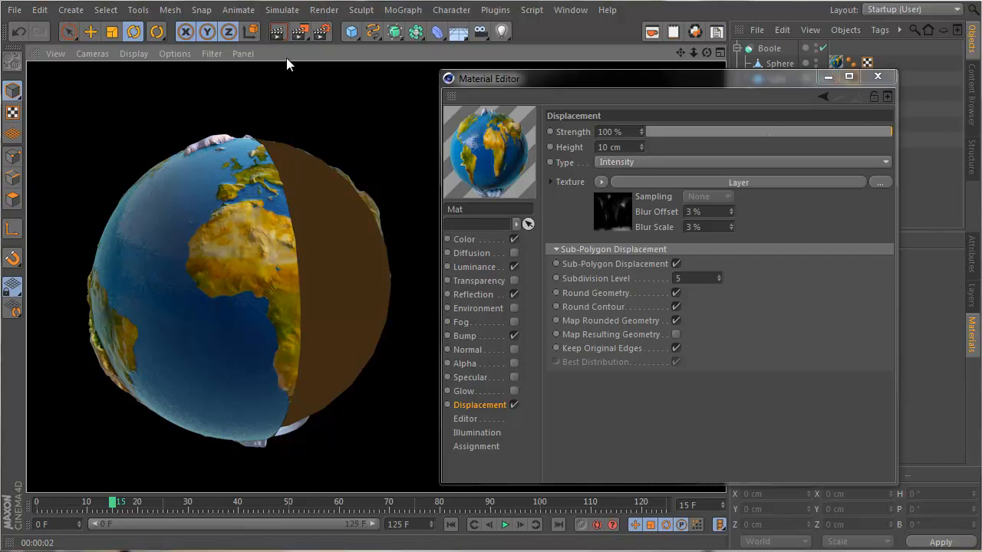
left_click(877, 77)
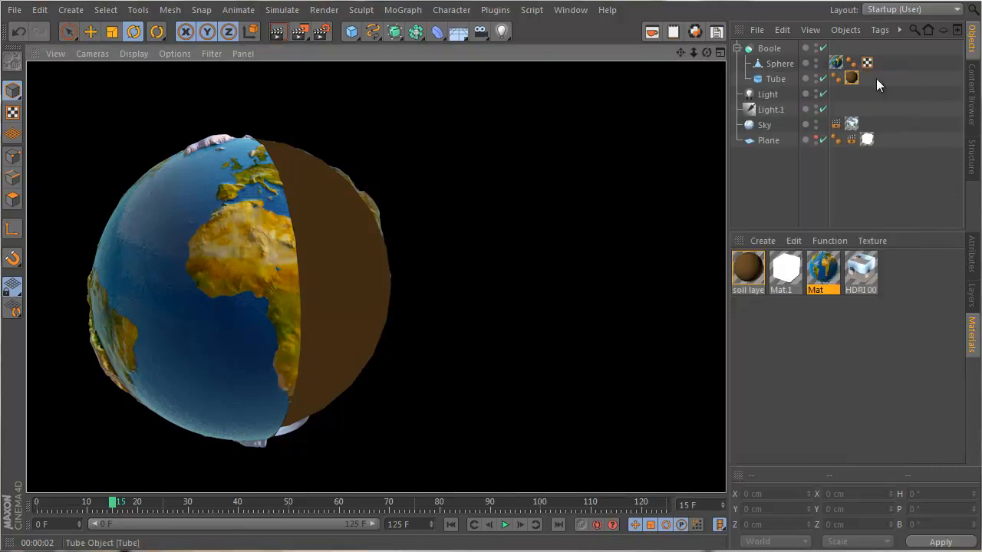
Step: At frame 17, duplicate the Boole and remove the materials from the copy's Sphere and Tube
left_click(191, 291)
left_click_drag(190, 296, 291, 299, "alt")
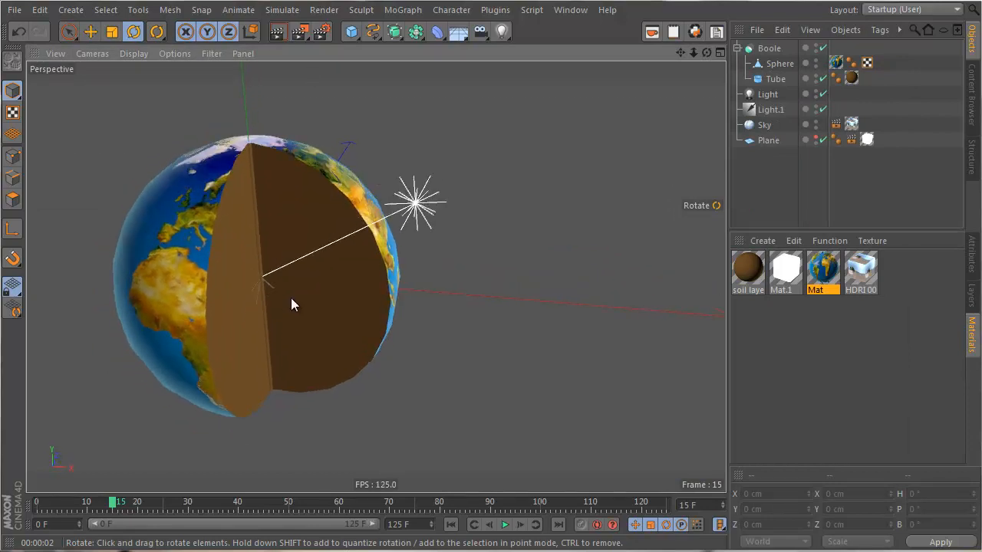
mouse_move(690, 346)
left_mouse_down()
mouse_move(658, 344)
mouse_move(674, 346)
left_mouse_up()
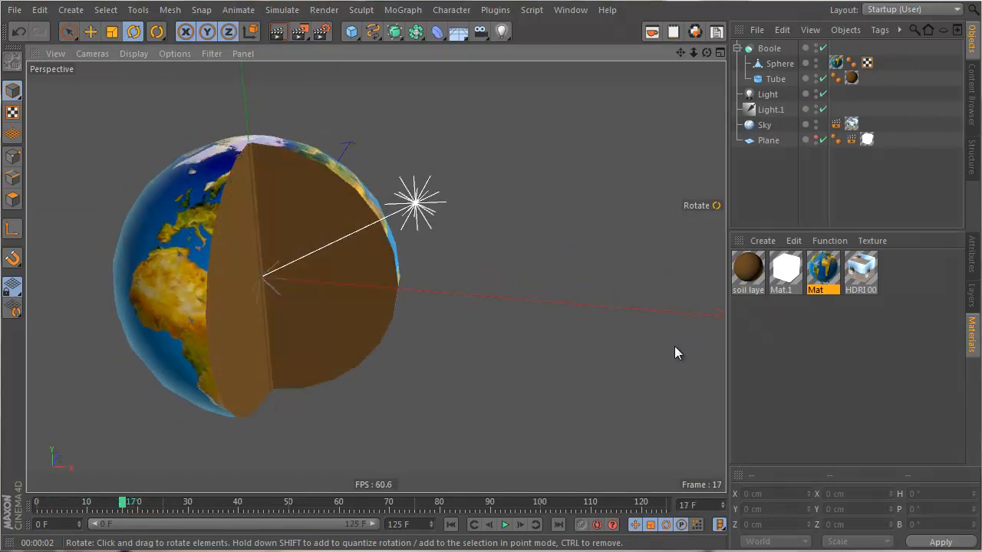
left_click(766, 48)
key("ctrl+c")
key("ctrl+v")
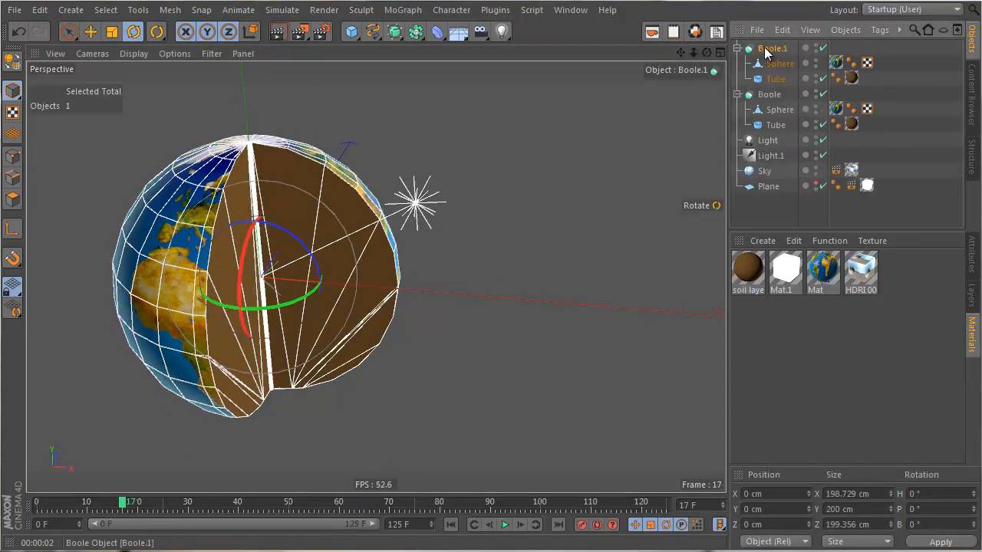
left_click(835, 62)
key("Delete")
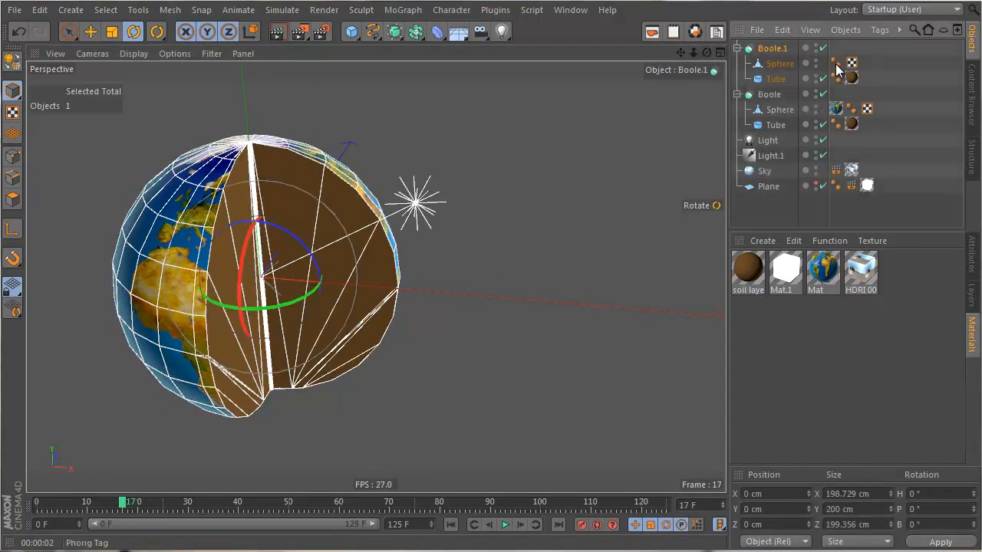
left_click(851, 78)
key("Delete")
Step: Duplicate the brown soil material and recolour the copy orange with hue 41°, saturation 100% and value 100%
left_click(748, 267)
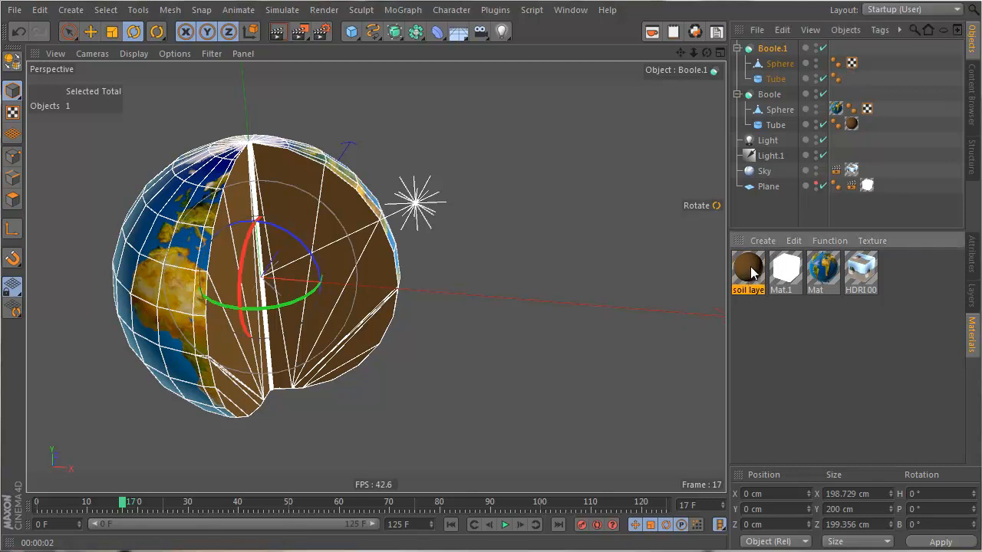
key("ctrl+c")
key("ctrl+v")
double_click(750, 266)
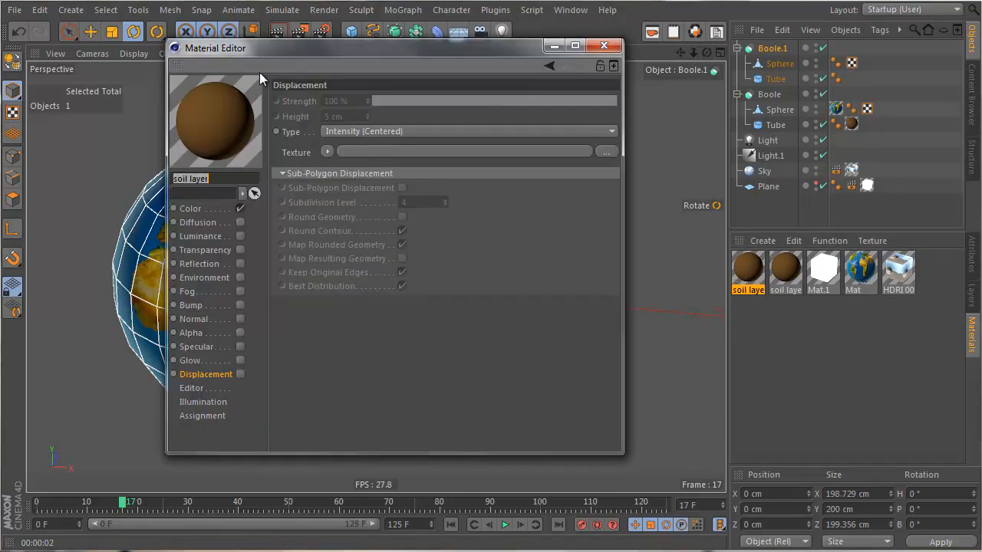
left_click(216, 207)
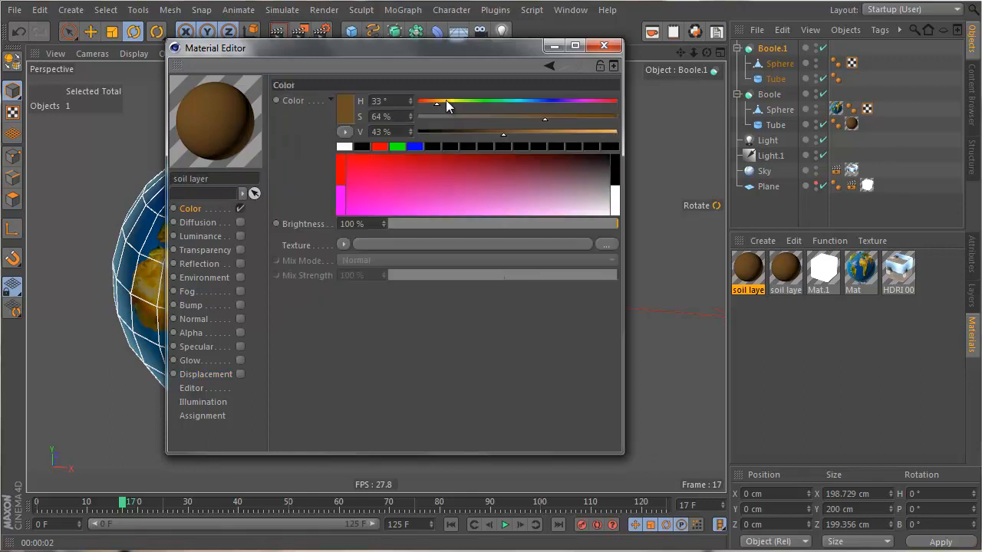
left_click_drag(448, 106, 442, 105)
left_click_drag(545, 119, 642, 124)
left_click_drag(503, 134, 657, 128)
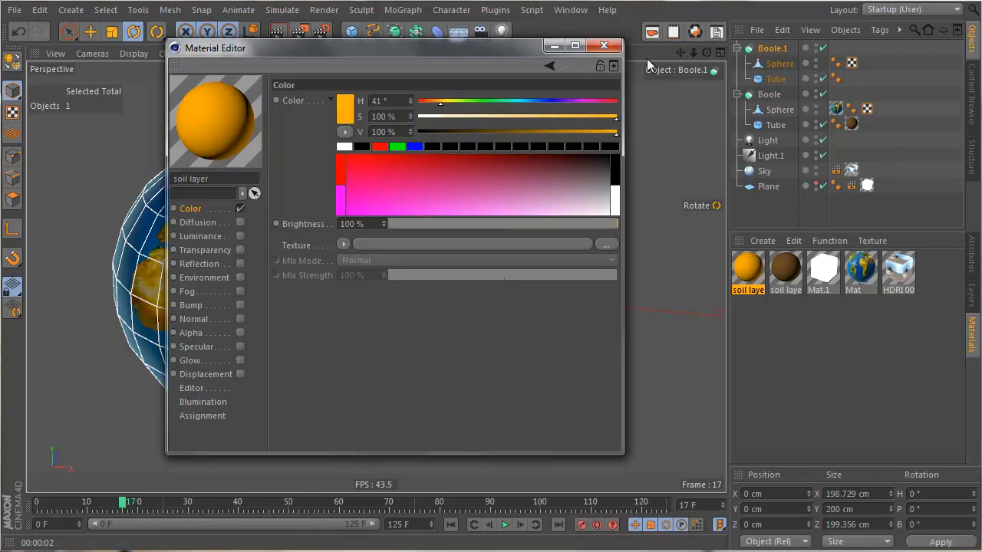
left_click(603, 45)
Step: Apply the orange material to the copied Boole and scale it down uniformly to about 180 cm
left_click_drag(748, 282, 769, 50)
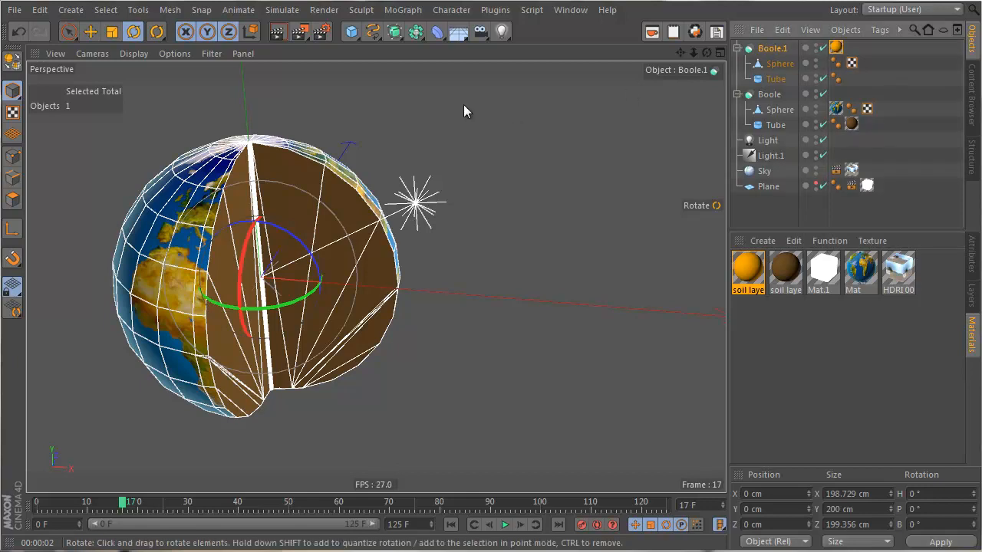
key("t")
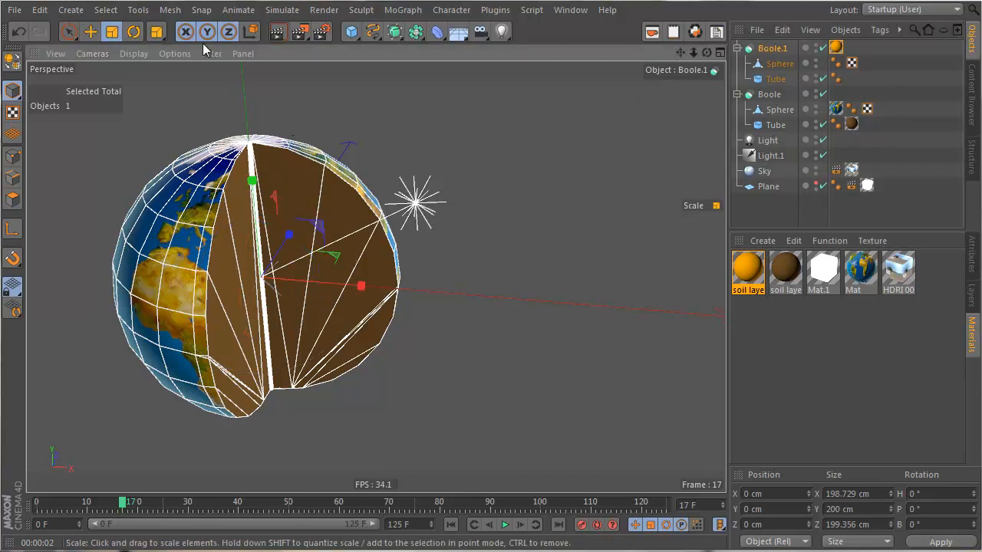
left_click(111, 31)
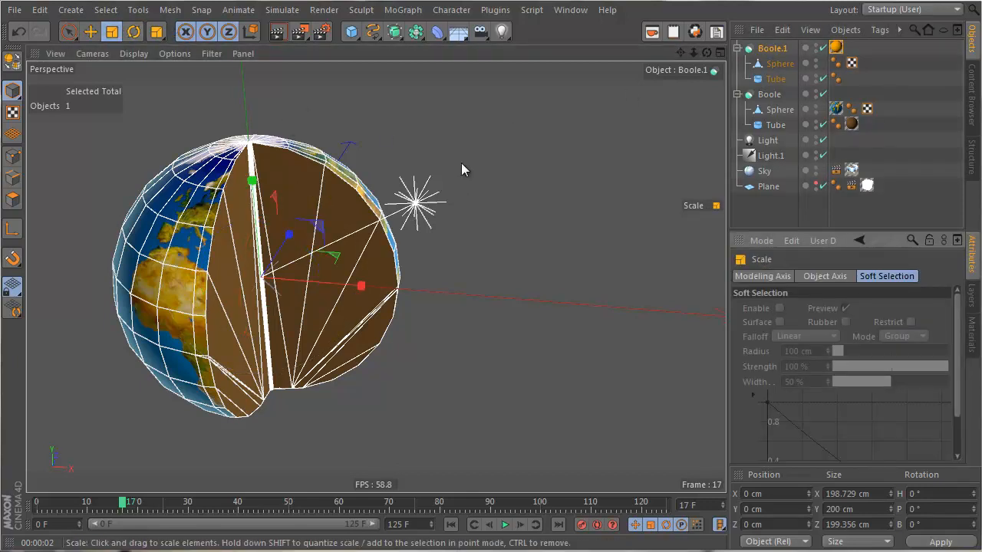
left_click_drag(461, 163, 390, 153)
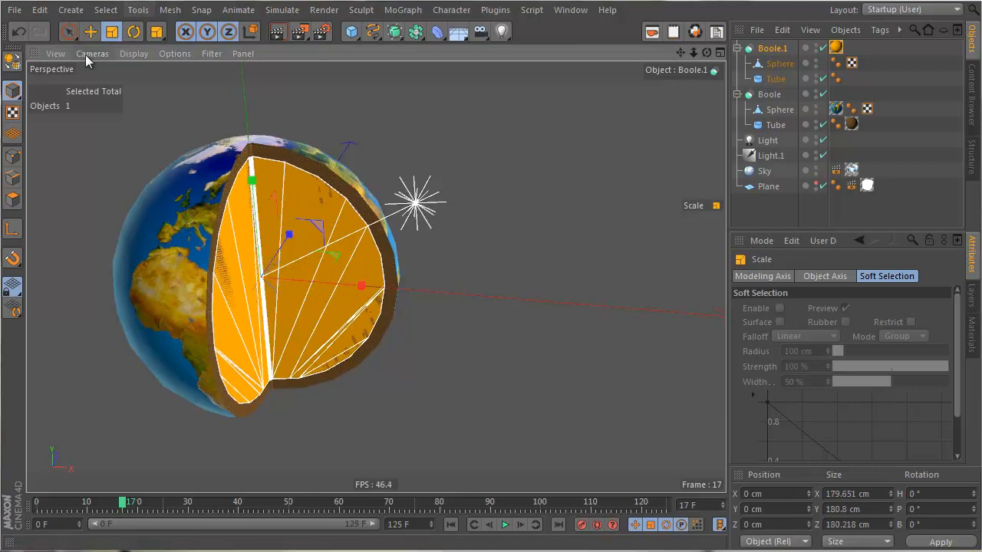
Step: Shift the orange inner Boole to about X 1.1 cm and Z -1.4 cm so it lines up with the outer cut
left_click(91, 31)
left_click_drag(195, 167, 344, 146, "alt")
right_click_drag(199, 156, 393, 136, "alt")
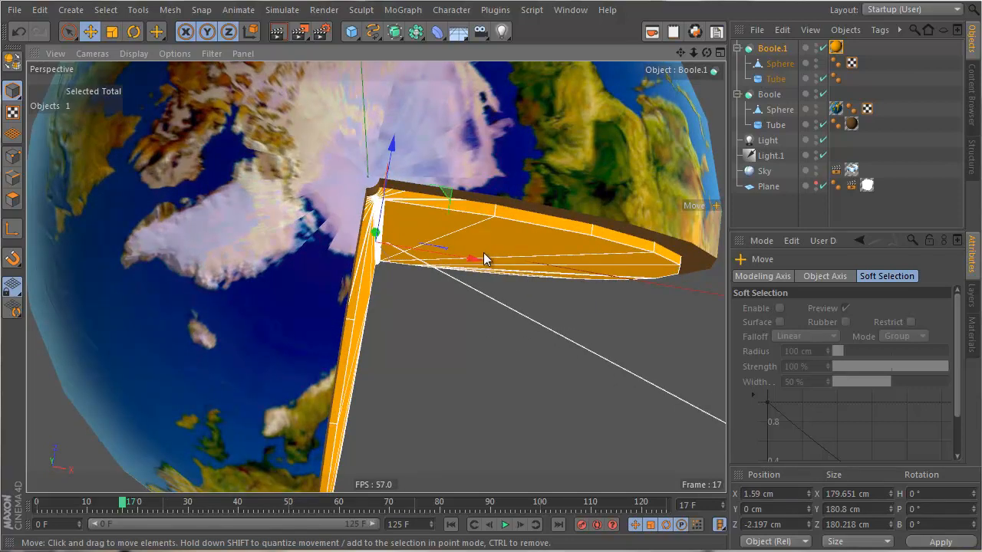
left_click_drag(483, 259, 468, 255)
left_click_drag(389, 149, 285, 42)
Step: Scale the orange inner Boole up to about 187 cm so only a thin brown crust remains, then deselect it
right_click_drag(456, 291, 405, 382, "alt")
middle_click_drag(405, 382, 379, 294, "alt")
left_click_drag(391, 276, 488, 211, "alt")
key("t")
left_click_drag(546, 168, 629, 213)
scroll(457, 309, "up", 4)
left_click_drag(457, 309, 369, 273, "alt")
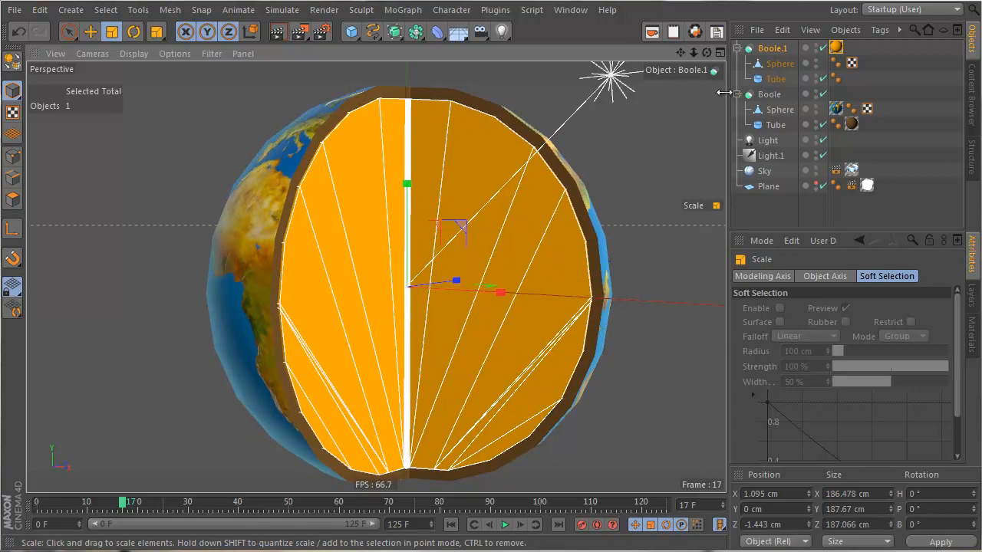
left_click(768, 207)
left_click_drag(488, 207, 529, 224, "alt")
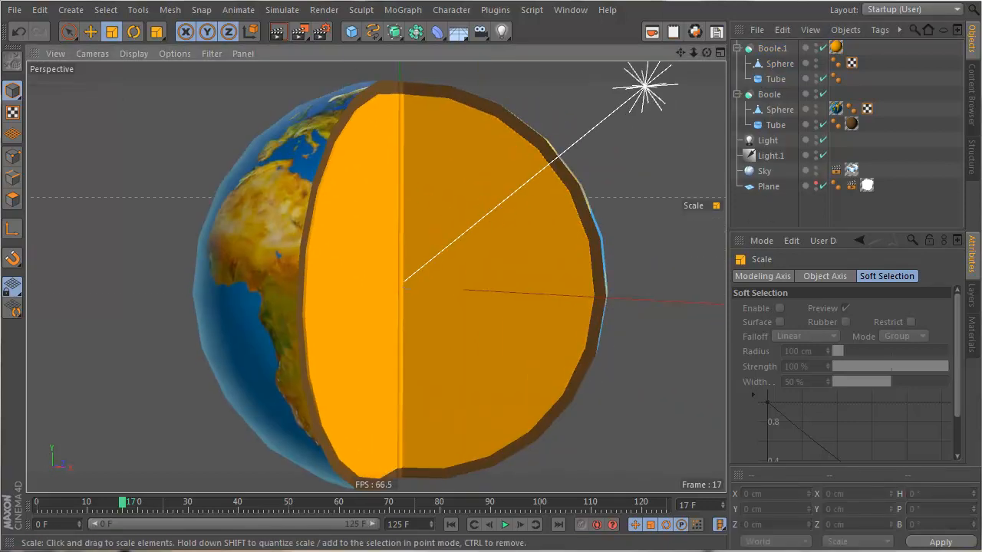
Step: Add a sphere at the globe's centre and scale it down to about 79 cm as the core
left_click(355, 35)
left_click(641, 81)
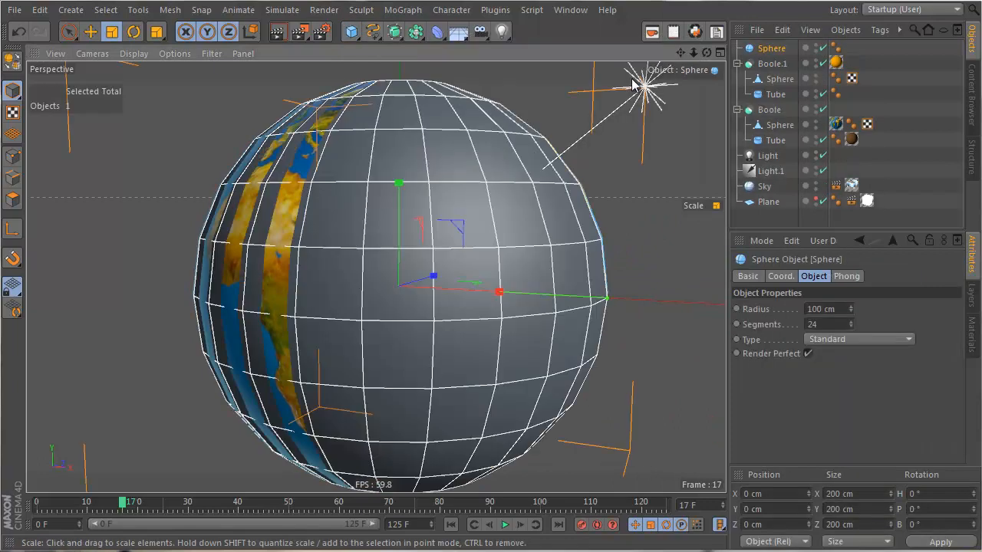
left_click_drag(644, 178, 275, 276)
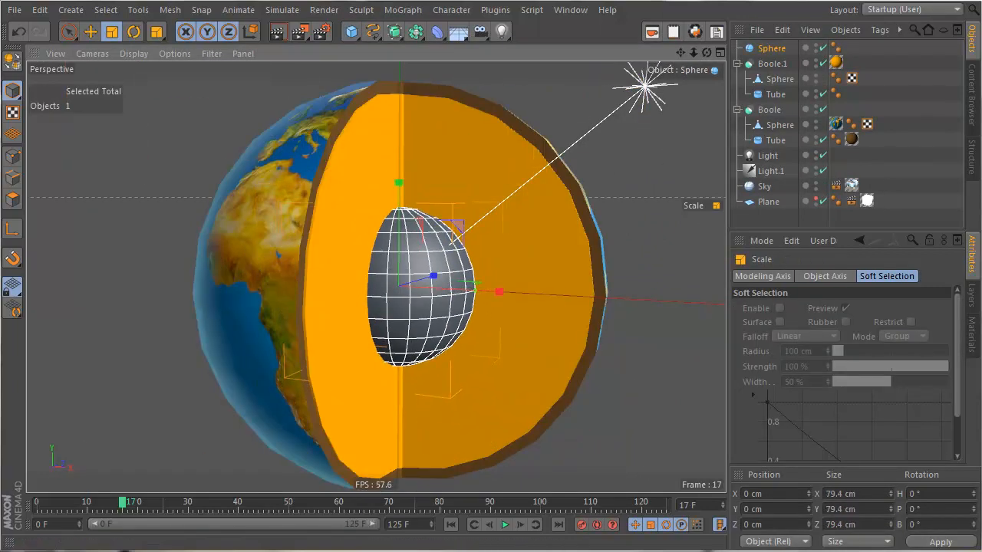
Step: Duplicate the orange material and rename the two orange materials "mantle" and "core"
left_click(969, 342)
left_click_drag(746, 271, 742, 268, "ctrl")
double_click(780, 290)
type("mantle")
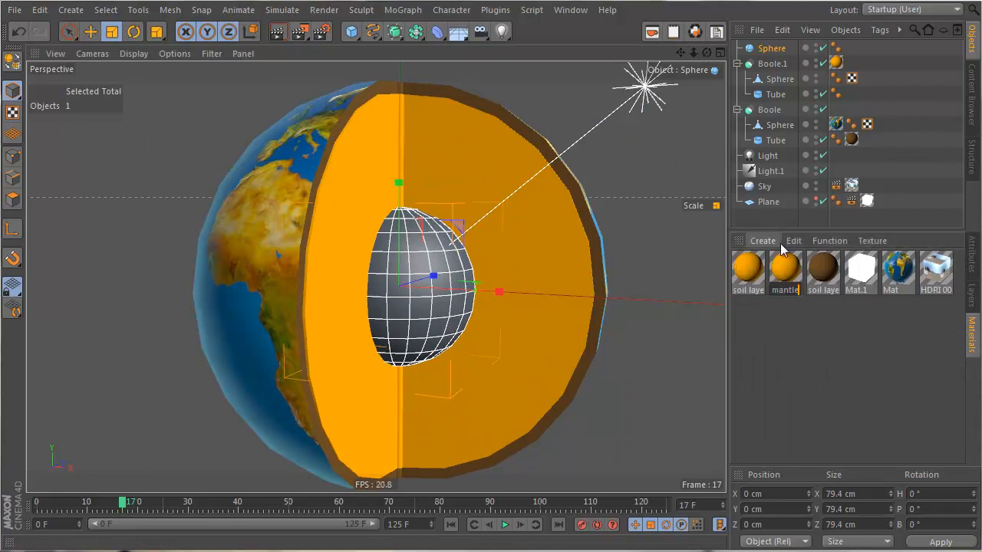
key("Return")
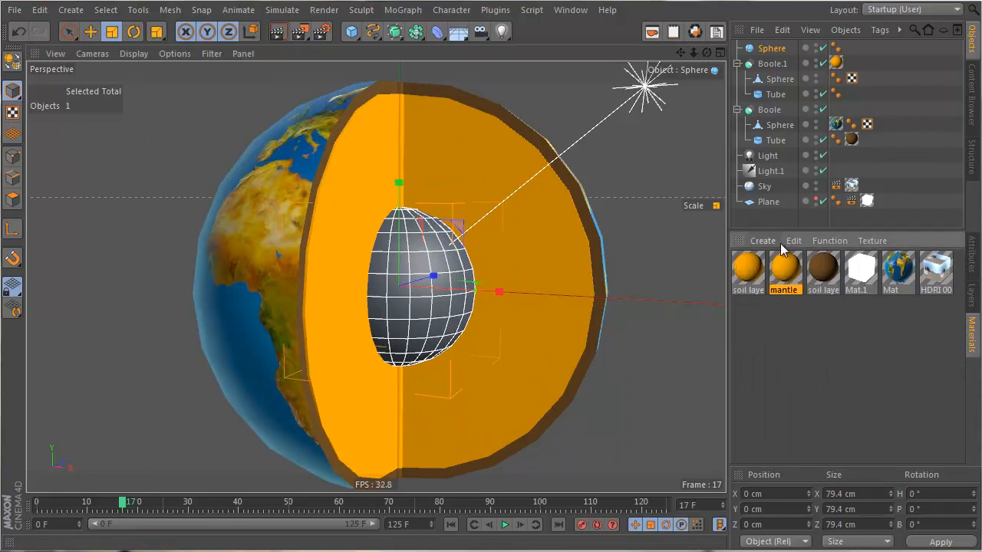
double_click(747, 290)
type("core")
key("Return")
Step: Change the core material's colour from orange to pure red
double_click(748, 269)
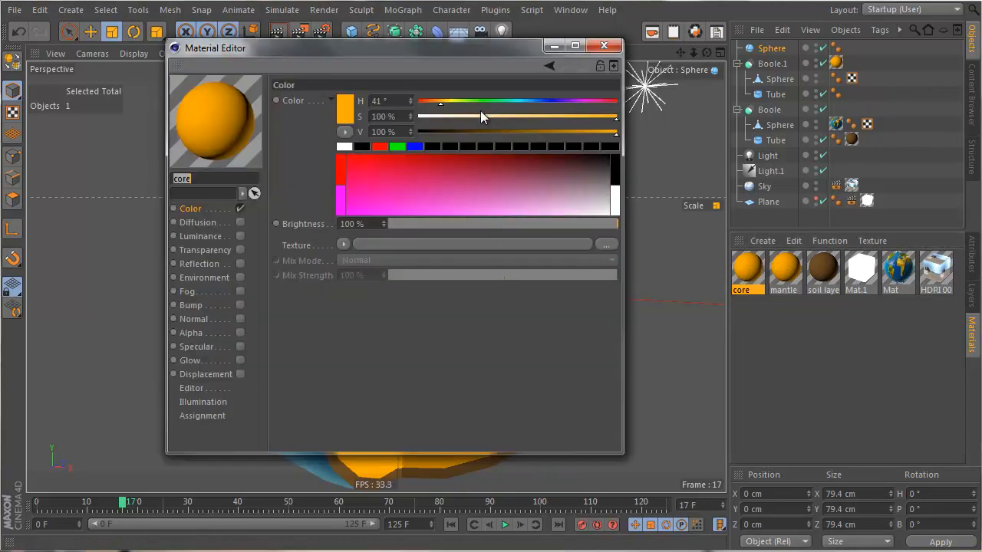
left_click_drag(436, 105, 418, 104)
left_click(603, 45)
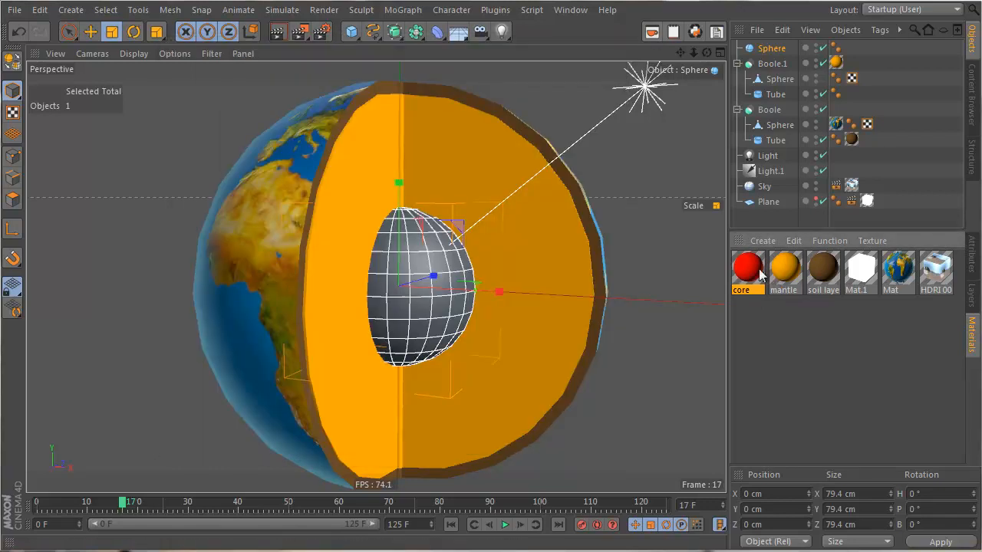
Step: Apply the red core material to the small centre sphere and clear the selection
left_click_drag(743, 268, 387, 253)
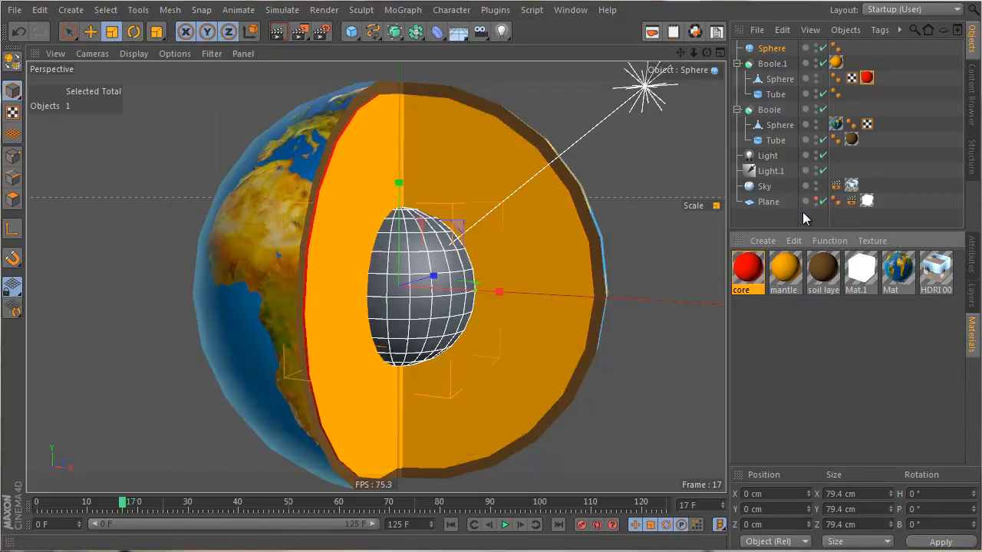
key("ctrl+z")
left_click_drag(748, 266, 771, 49)
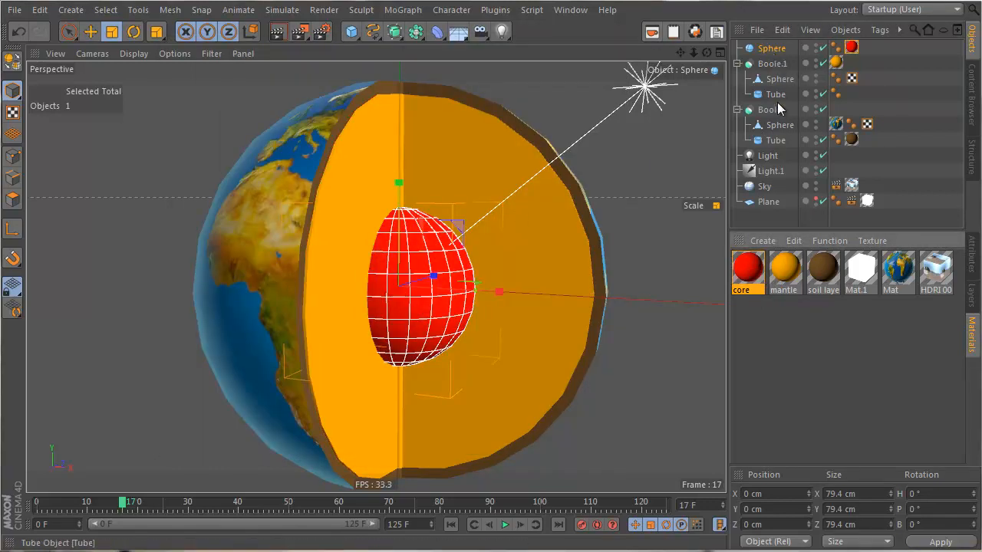
left_click(776, 94)
left_click(63, 231)
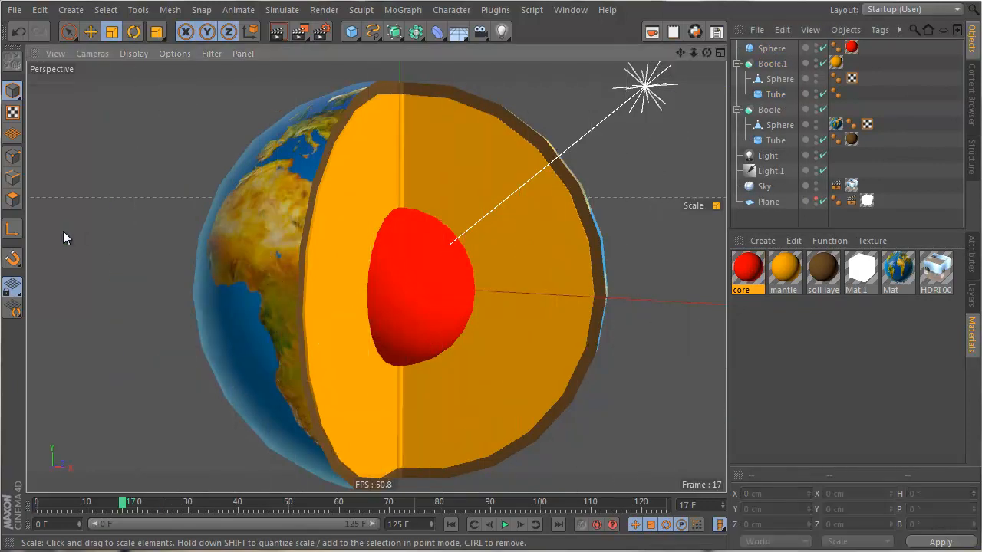
Step: Step through the cutaway animation frame by frame to check how the crust and mantle open around the core
left_click_drag(514, 305, 439, 289, "alt")
key("f")
key("f")
key("f")
key("f")
key("f")
key("f")
key("f")
key("f")
key("f")
key("f")
key("f")
key("f")
key("f")
key("f")
key("f")
key("f")
key("f")
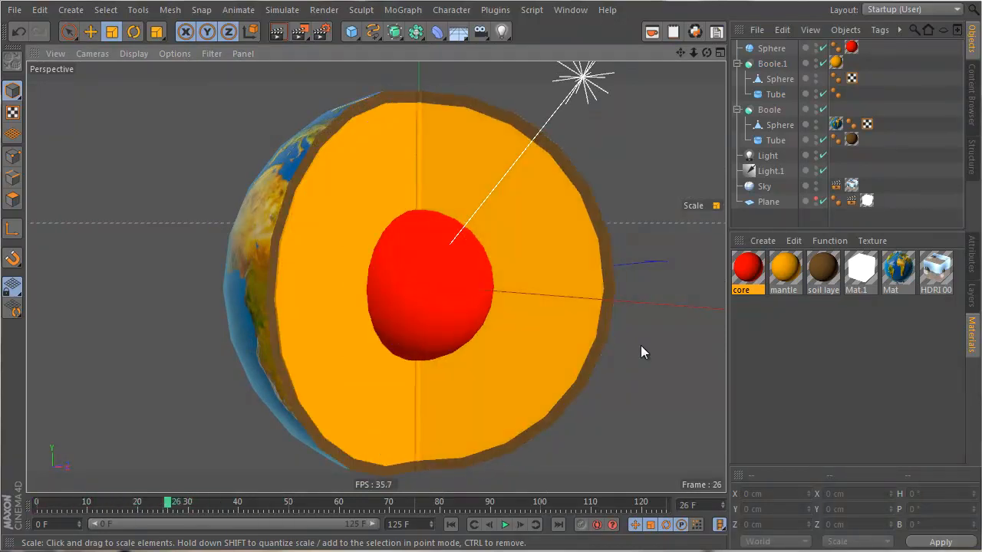
Step: Open the Timeline below the globe and rename the outer Boole's tube "planet cut"
key("shift+F3")
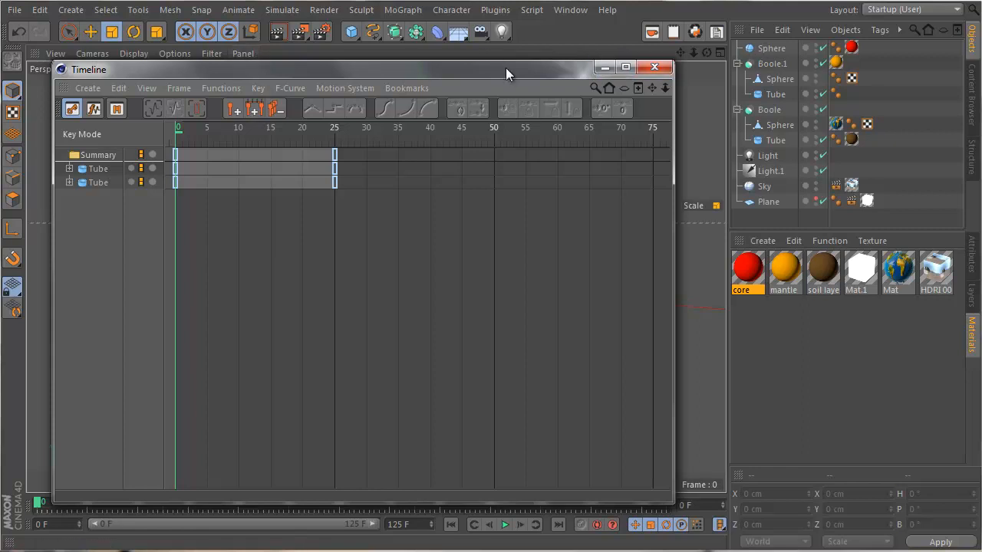
left_click_drag(506, 69, 630, 302)
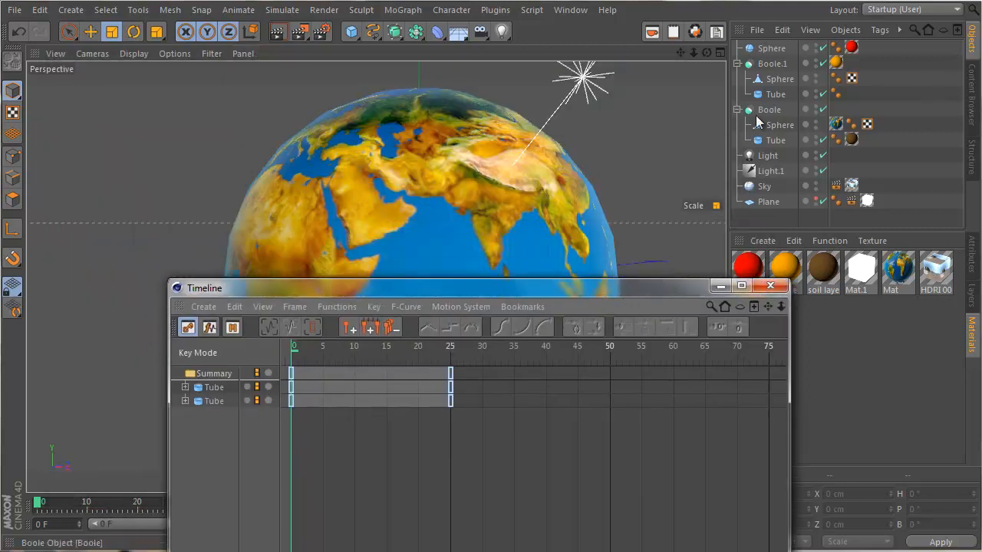
left_click(772, 110)
double_click(774, 141)
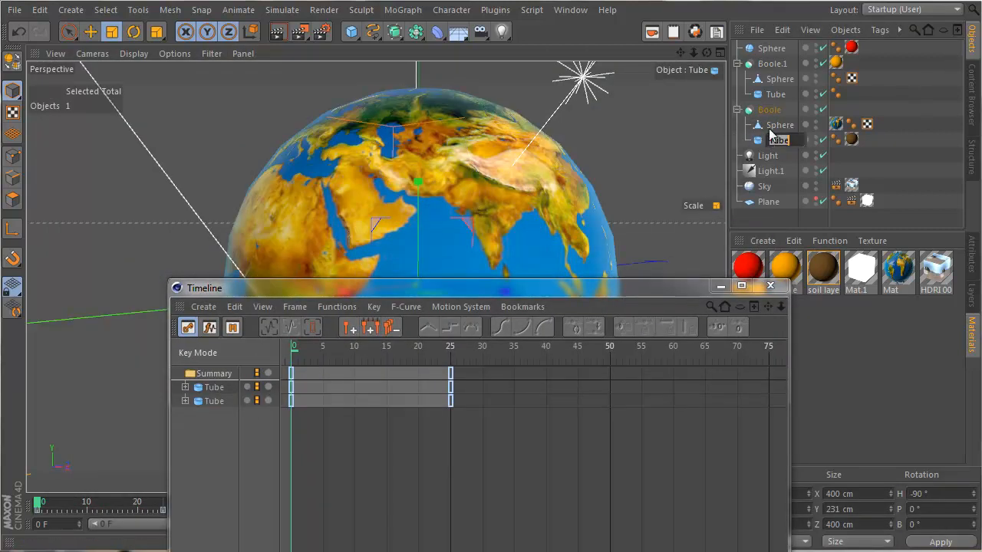
type("Planet")
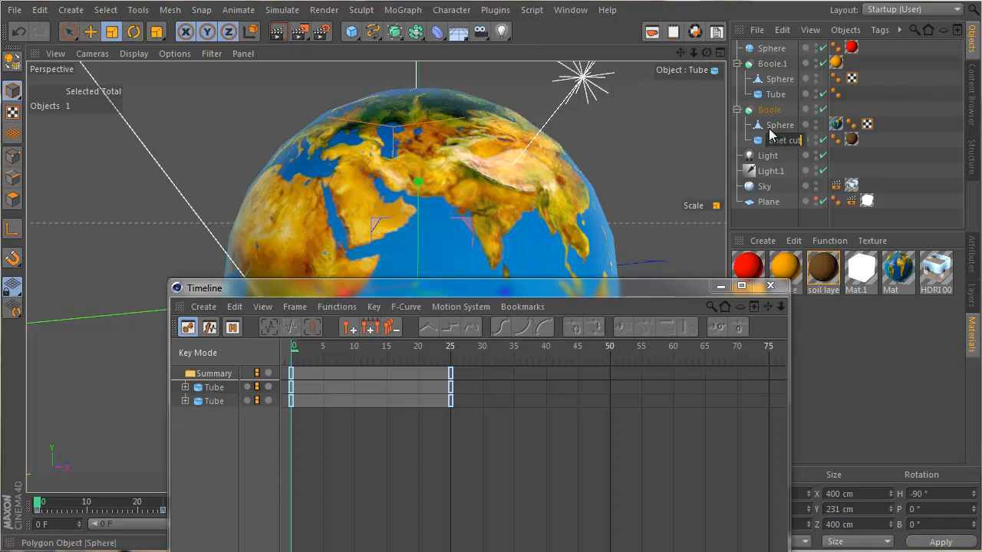
type(" cut")
key("Return")
Step: Rename the tube in the inner orange Boole "mantle cut"
left_click(777, 79)
double_click(777, 93)
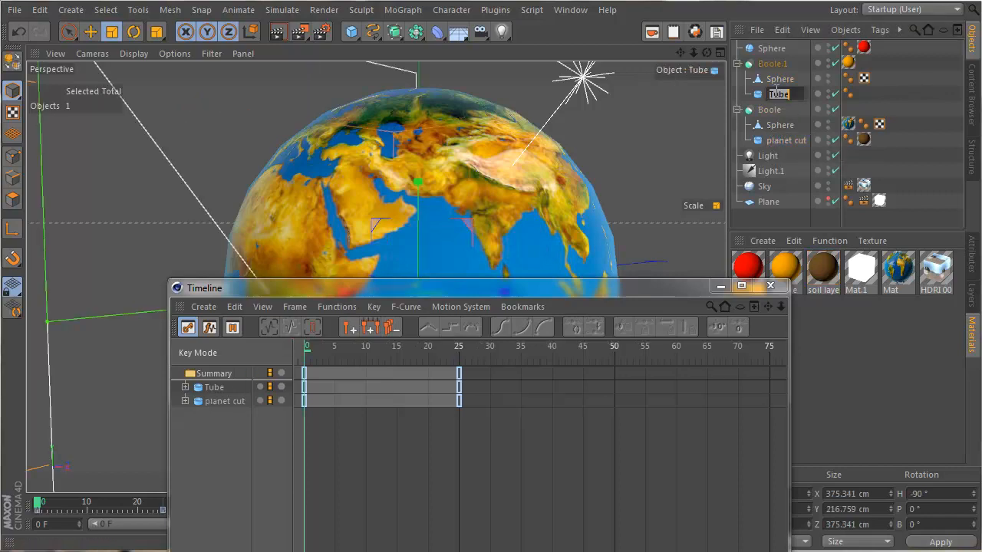
type("mantle cut")
key("Return")
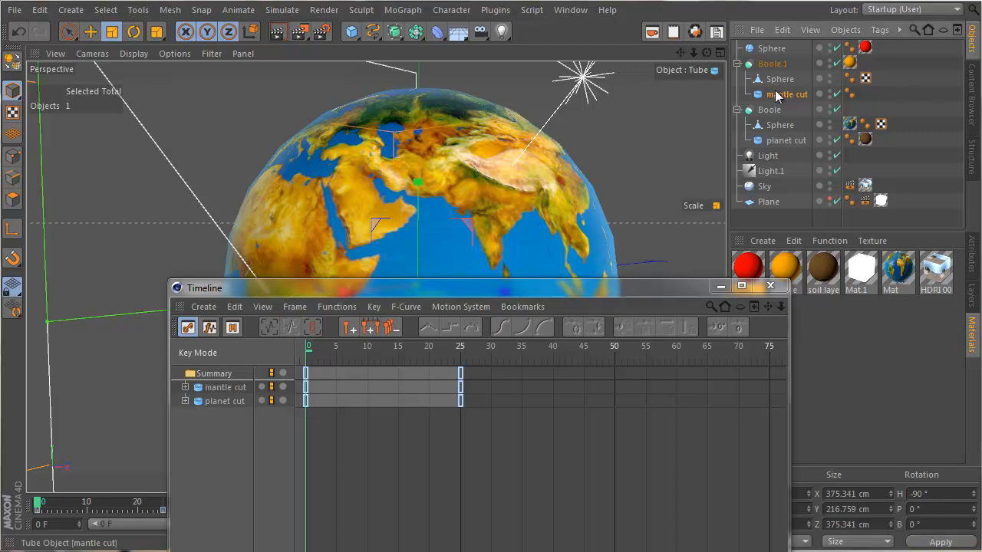
Step: Delay the mantle cut's keyframes so they run from about frame 17 to frame 42
left_click(232, 389)
double_click(232, 388)
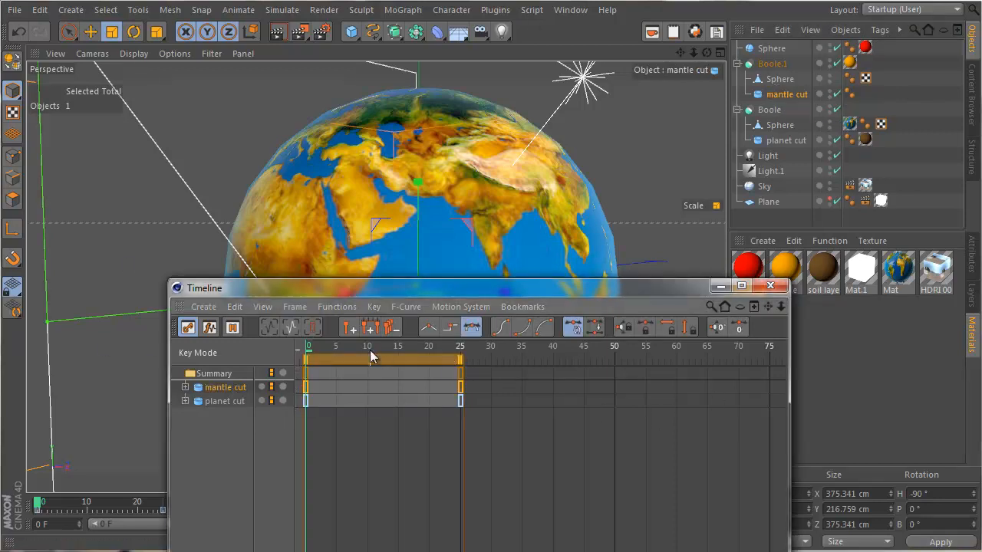
left_click_drag(377, 359, 481, 361)
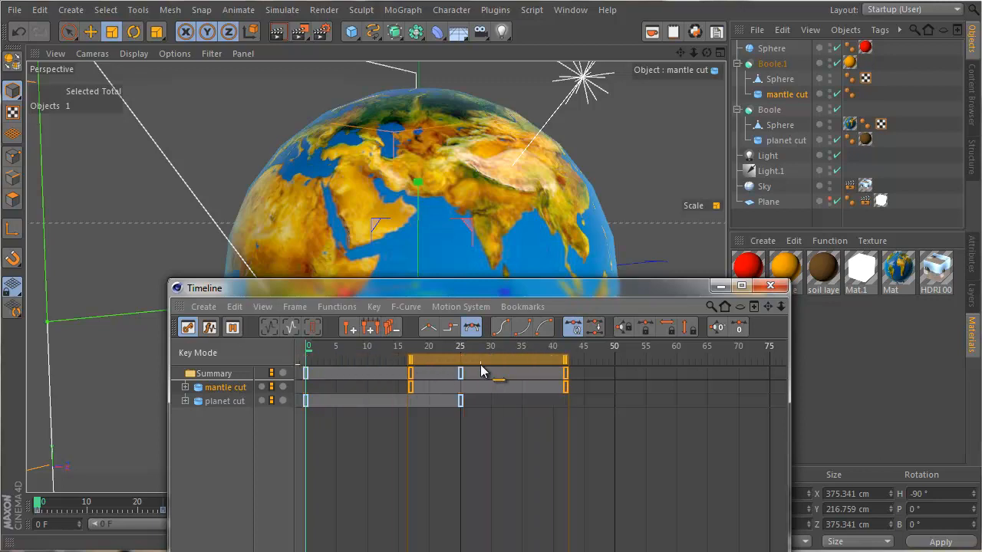
left_click_drag(503, 295, 641, 391)
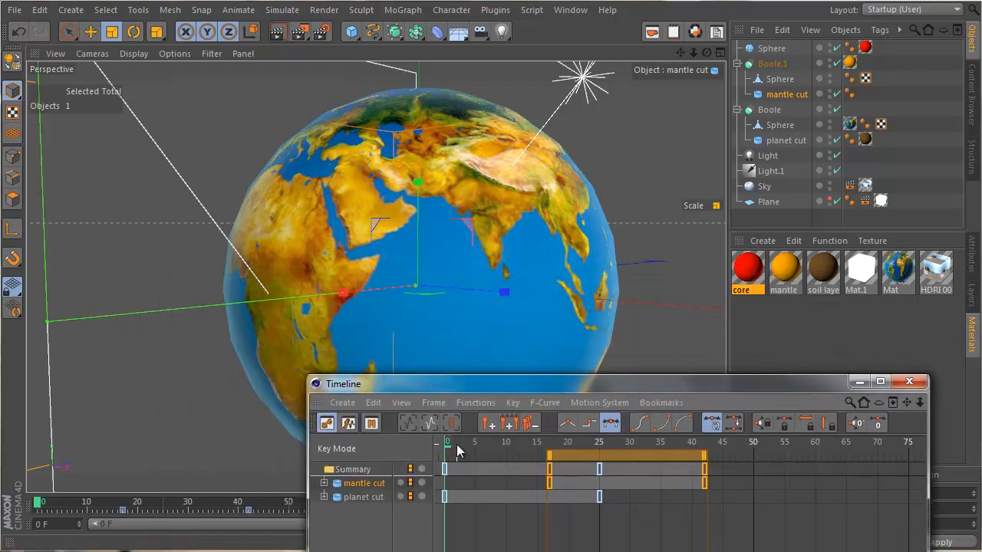
Step: Scrub the start of the animation to check the staggered crust and mantle cuts, and close the Timeline
mouse_move(457, 450)
left_mouse_down()
mouse_move(732, 452)
mouse_move(444, 448)
left_mouse_up()
left_click(779, 158)
left_click_drag(437, 257, 486, 267, "alt")
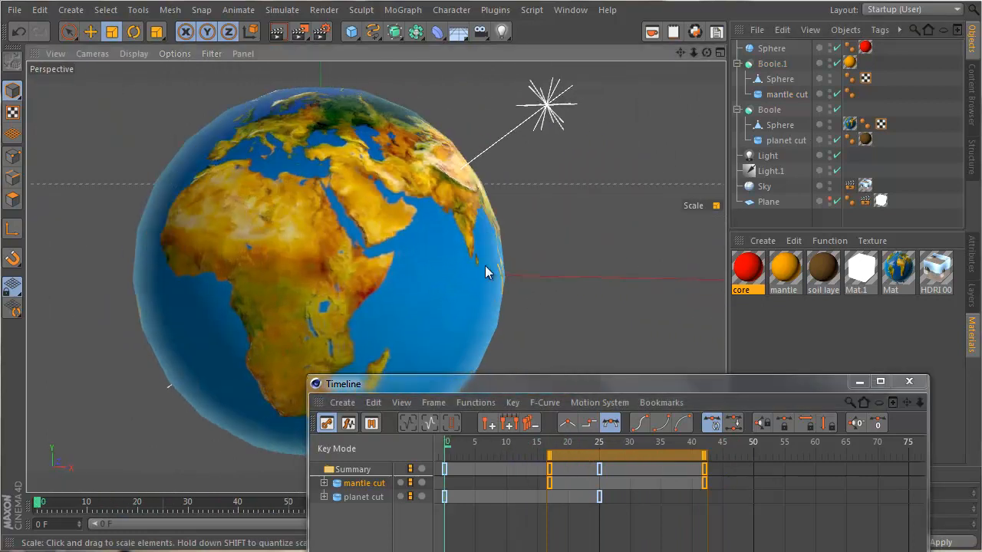
mouse_move(505, 445)
left_mouse_down()
mouse_move(686, 451)
mouse_move(446, 448)
mouse_move(724, 450)
mouse_move(521, 446)
left_mouse_up()
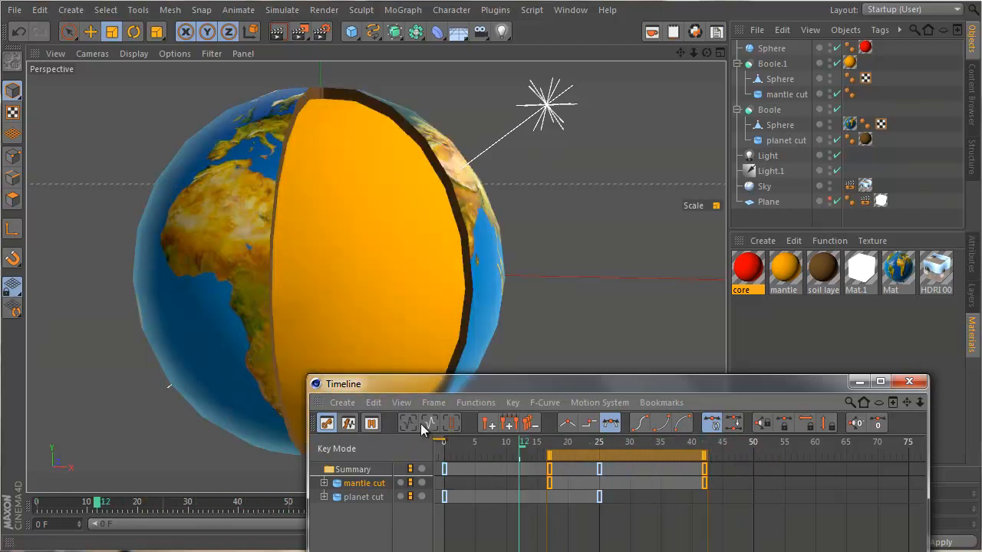
left_click_drag(420, 423, 382, 423)
left_click(907, 382)
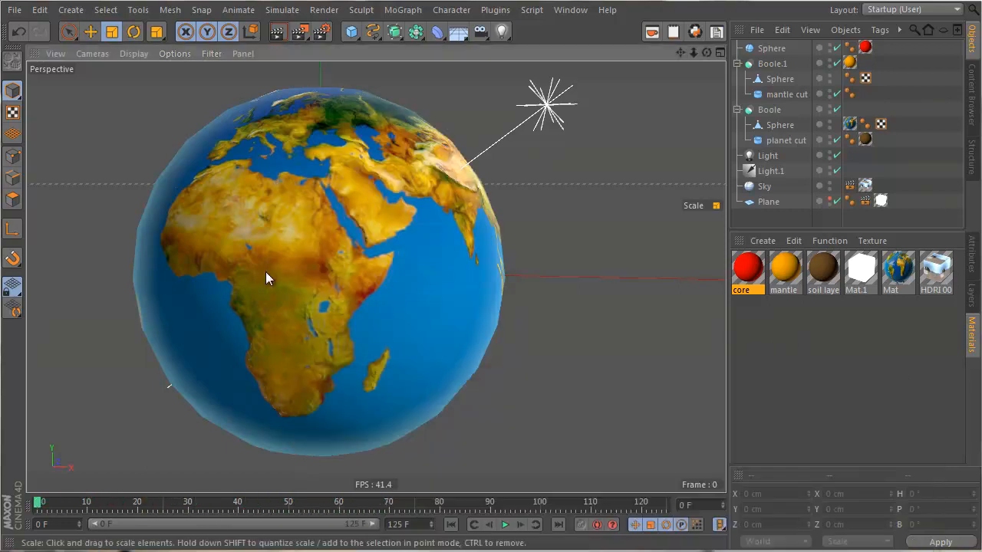
Step: Go to frame 32 with the whole globe in view and render the cutaway in the viewport
scroll(265, 278, "down", 6)
left_click_drag(367, 266, 361, 254, "alt")
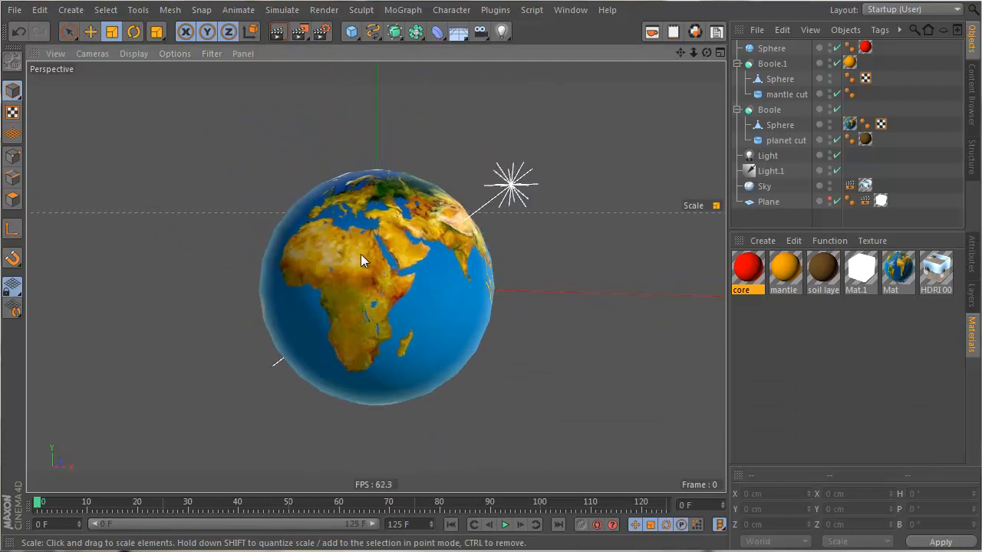
left_click_drag(37, 503, 198, 503)
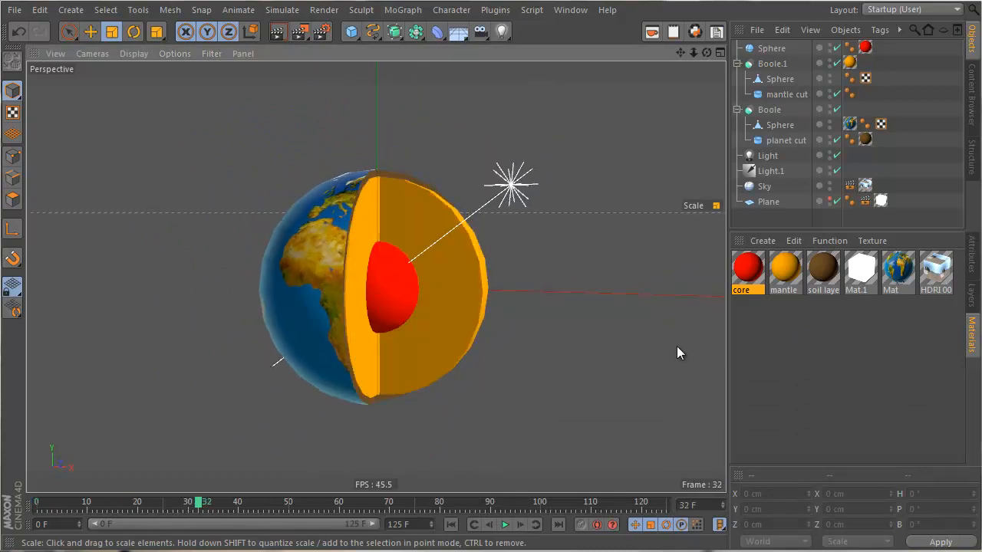
left_click(278, 33)
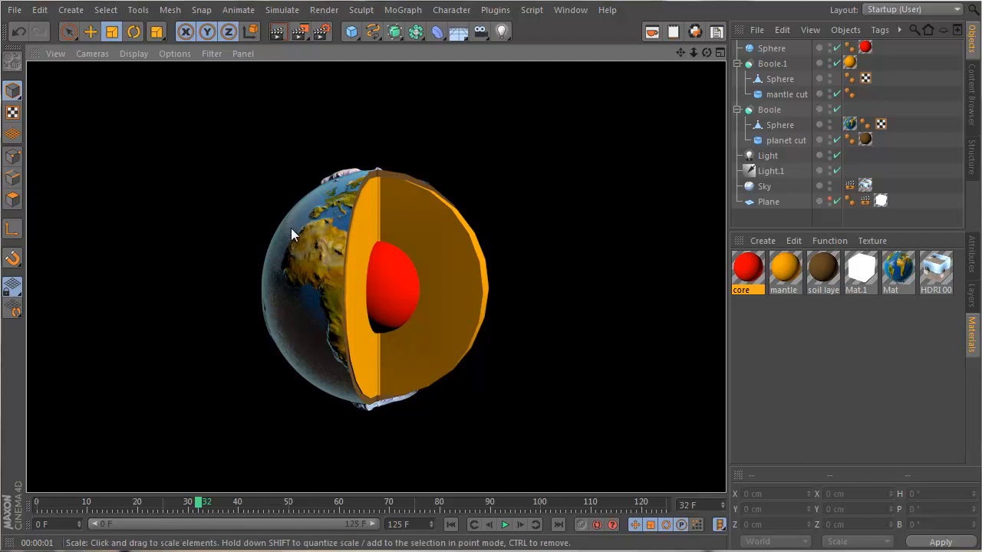
Step: Set the shadow type of the omni light at the globe's centre to None
left_click(770, 170)
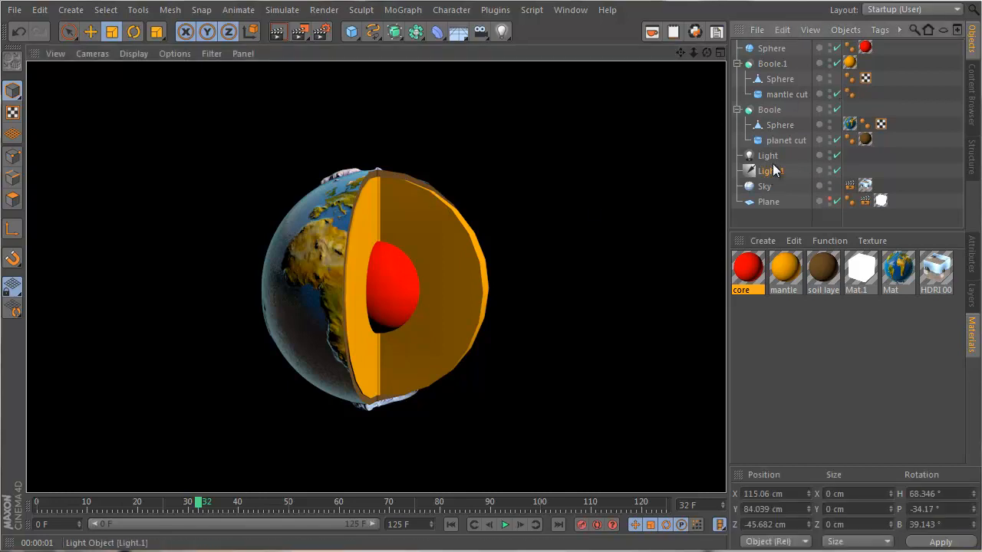
left_click(769, 157)
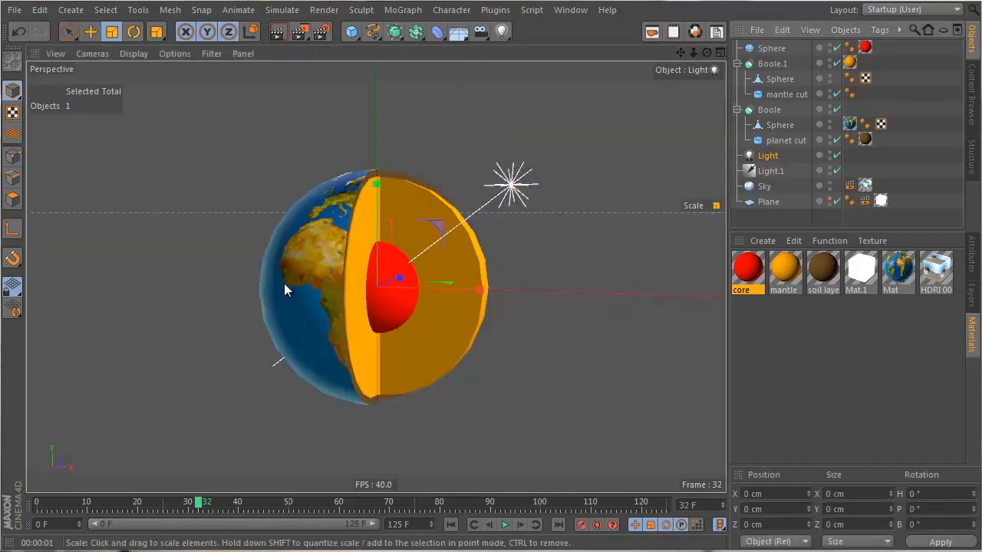
left_click(768, 172)
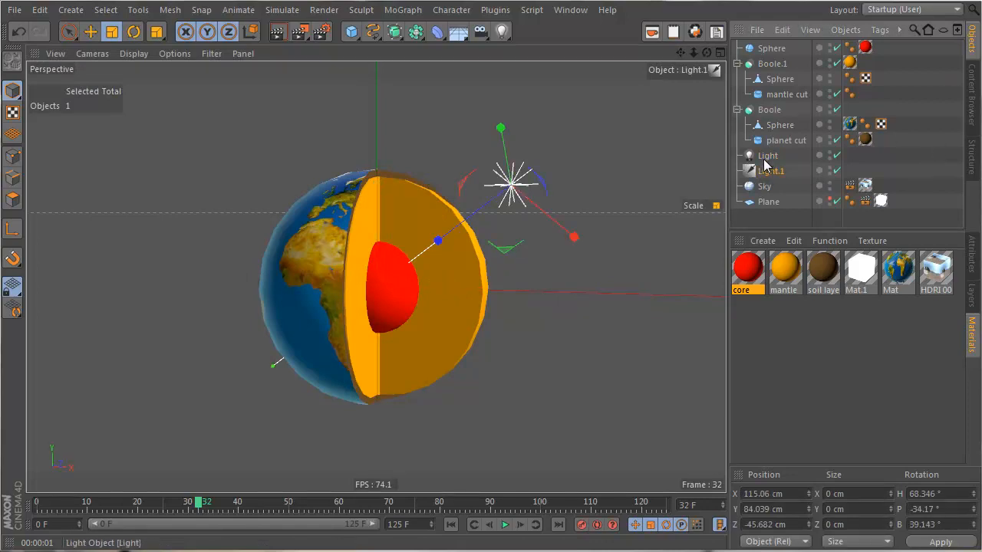
left_click(764, 159)
left_click(971, 257)
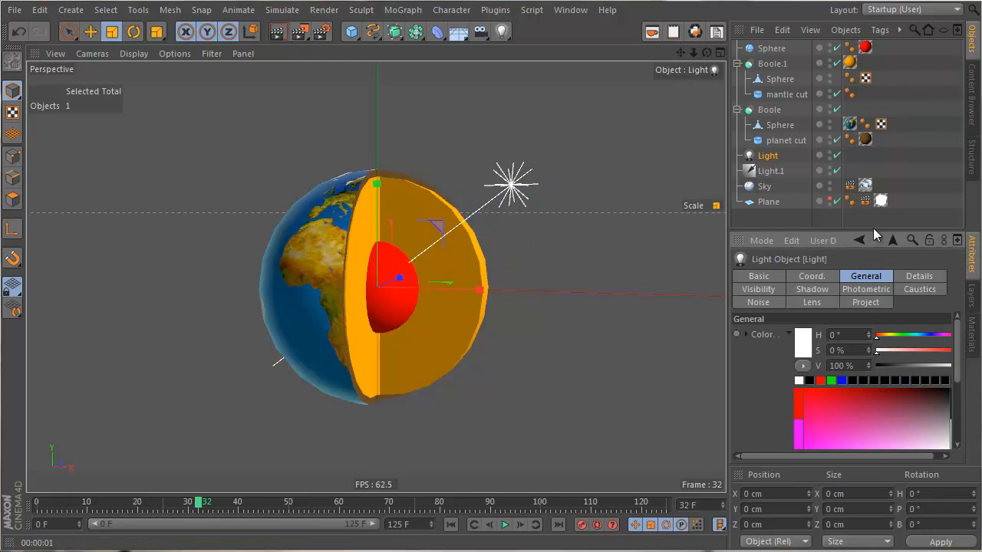
left_click_drag(874, 230, 873, 43)
left_click(828, 346)
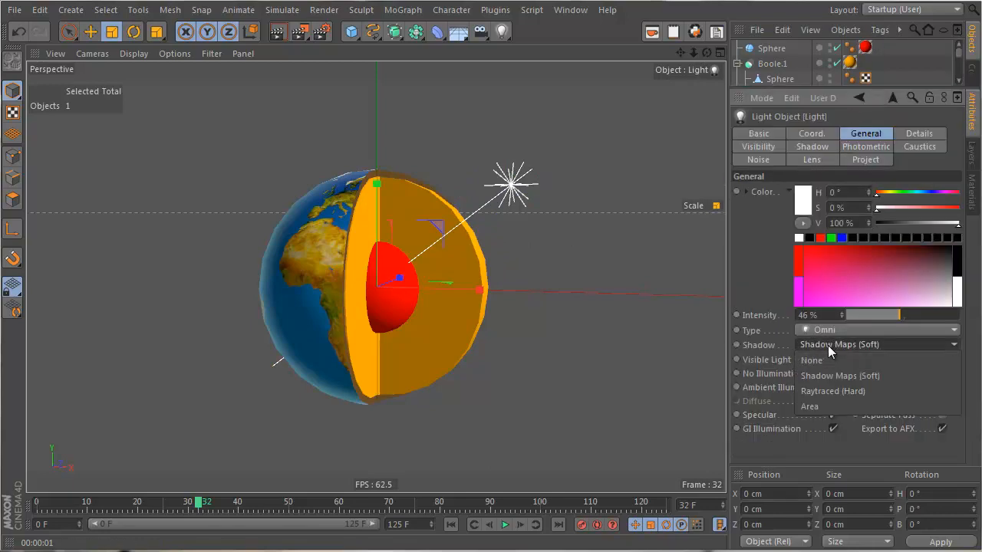
left_click(805, 360)
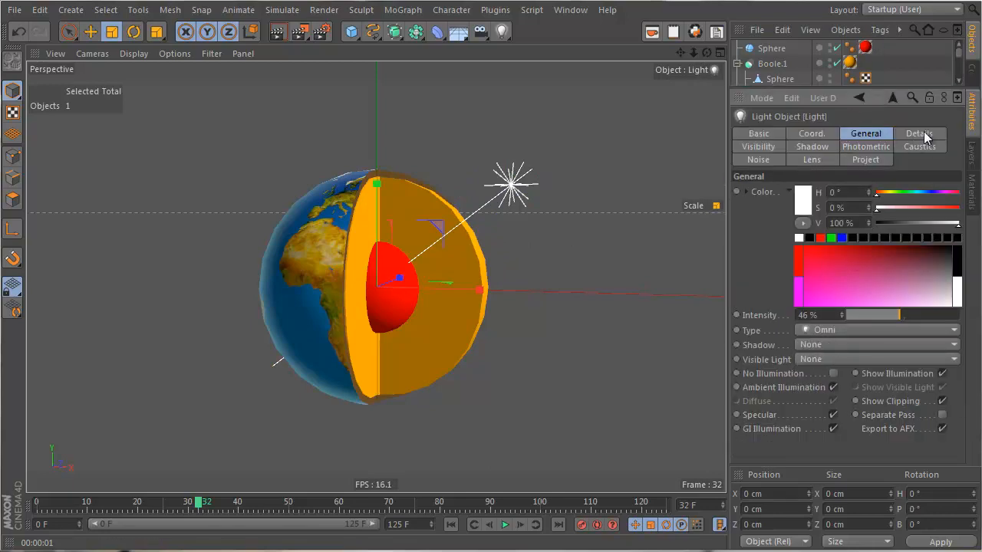
Step: Render the cutaway again to check the lighting and review the omni light's detail and general settings
left_click(923, 135)
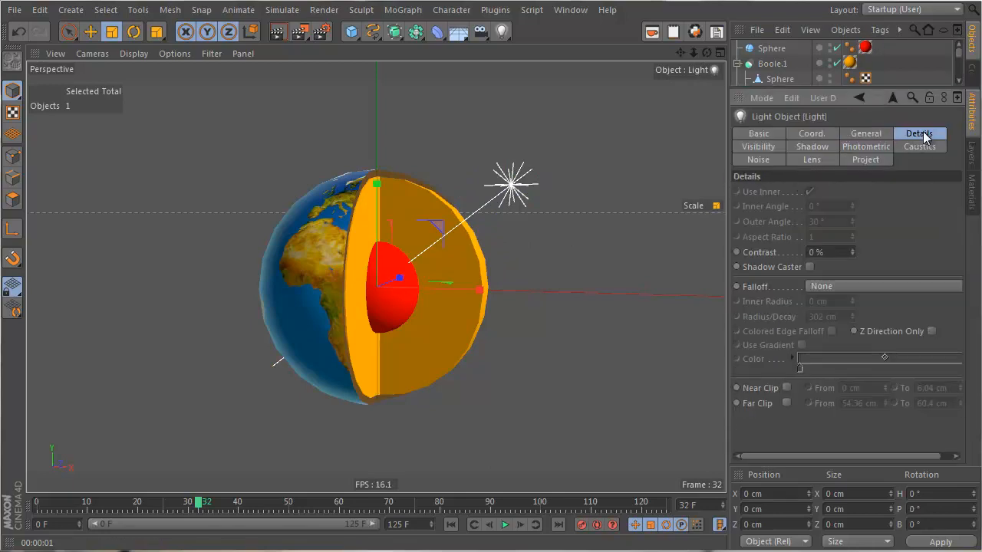
left_click(275, 35)
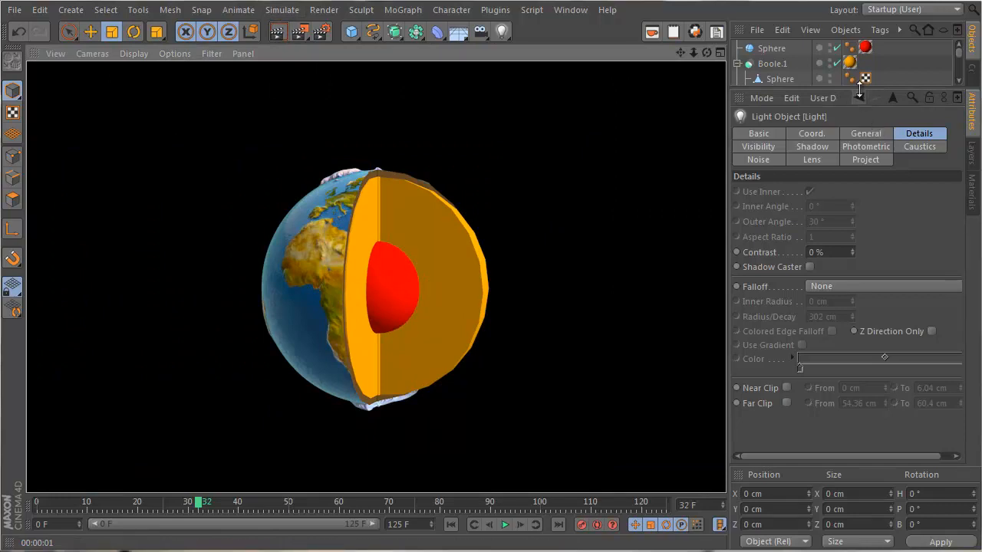
left_click_drag(856, 95, 859, 222)
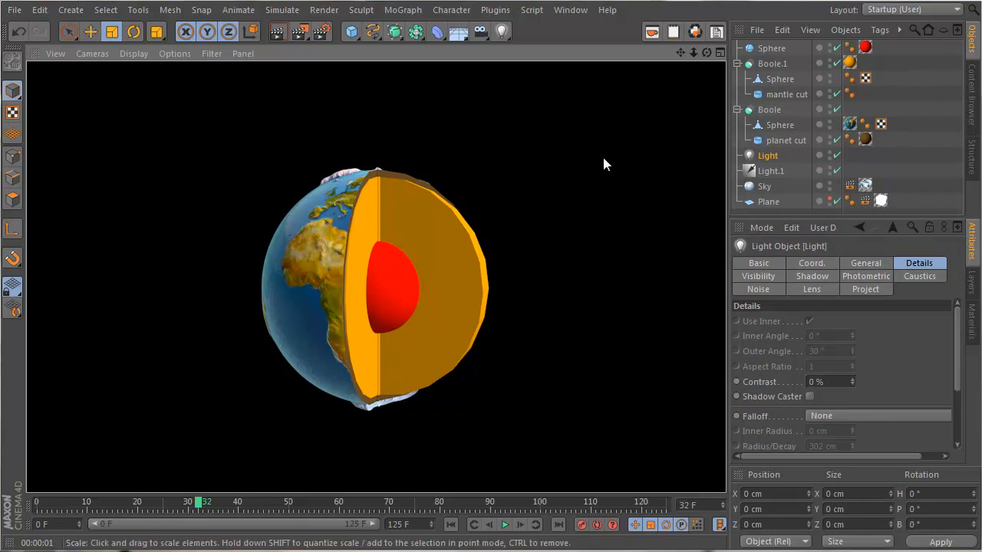
left_click(768, 158)
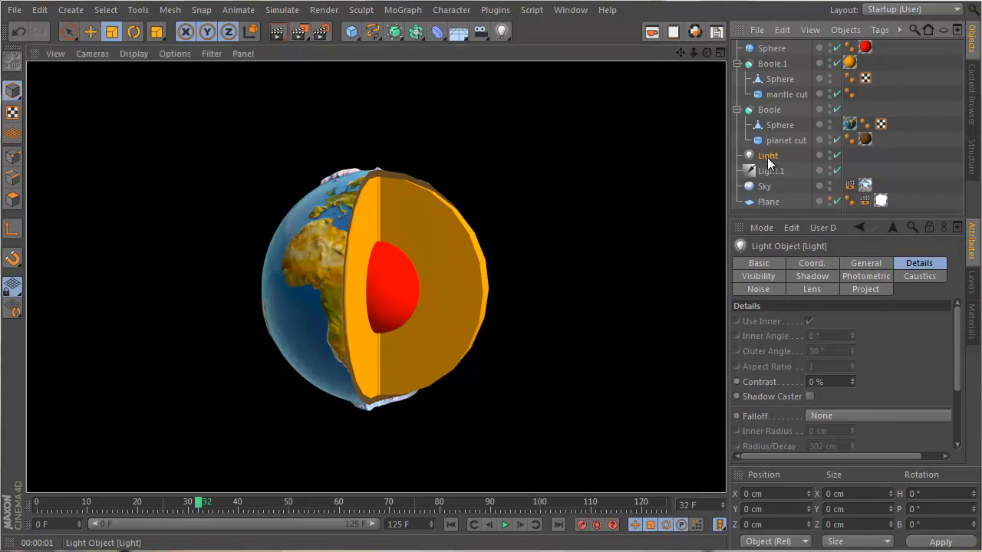
left_click(851, 263)
scroll(782, 314, "down", 3)
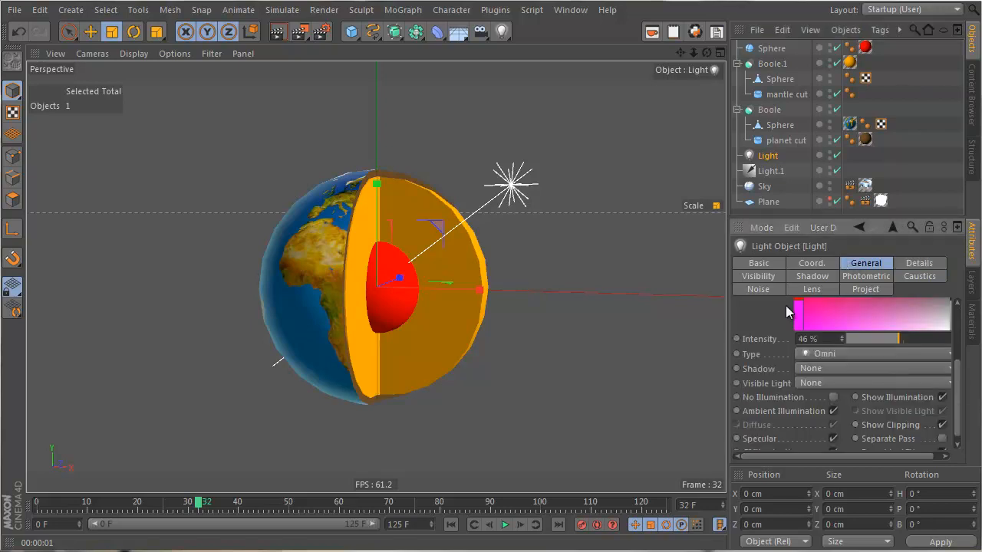
Step: Open the mantle material for editing while keeping the globe's cutaway in view
left_click_drag(412, 281, 425, 261, "alt")
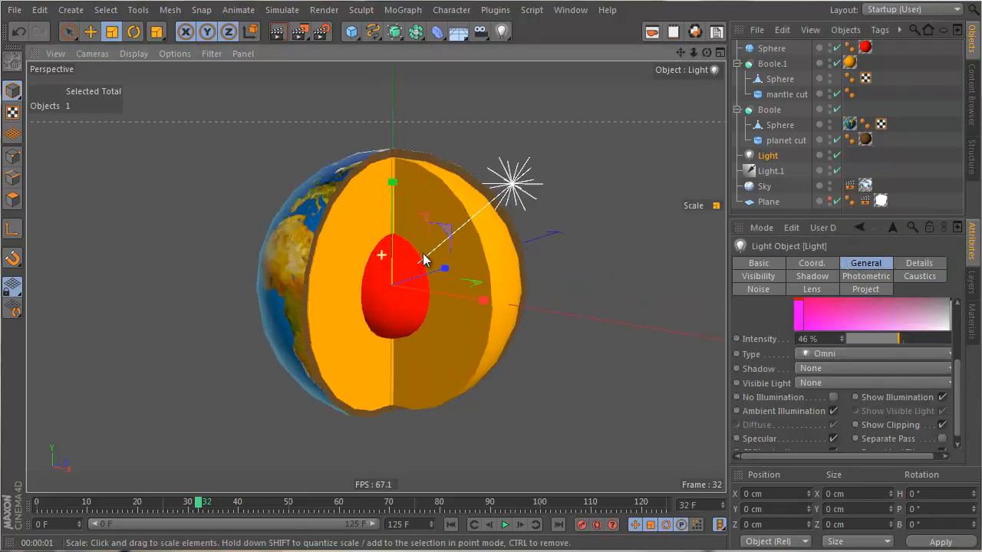
scroll(424, 258, "up", 3)
mouse_move(476, 293)
left_mouse_down("alt")
mouse_move(418, 282)
mouse_move(460, 288)
left_mouse_up("alt")
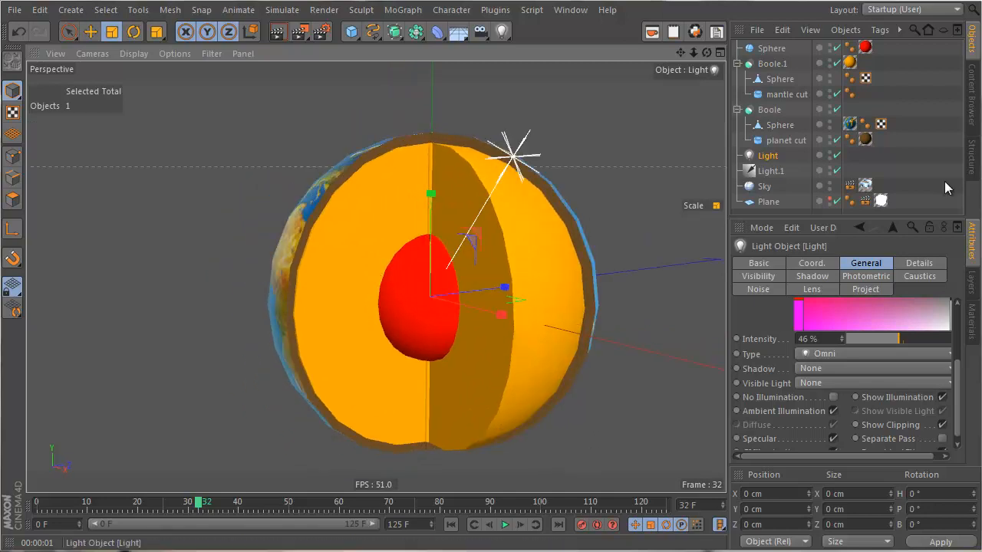
left_click(970, 317)
double_click(778, 260)
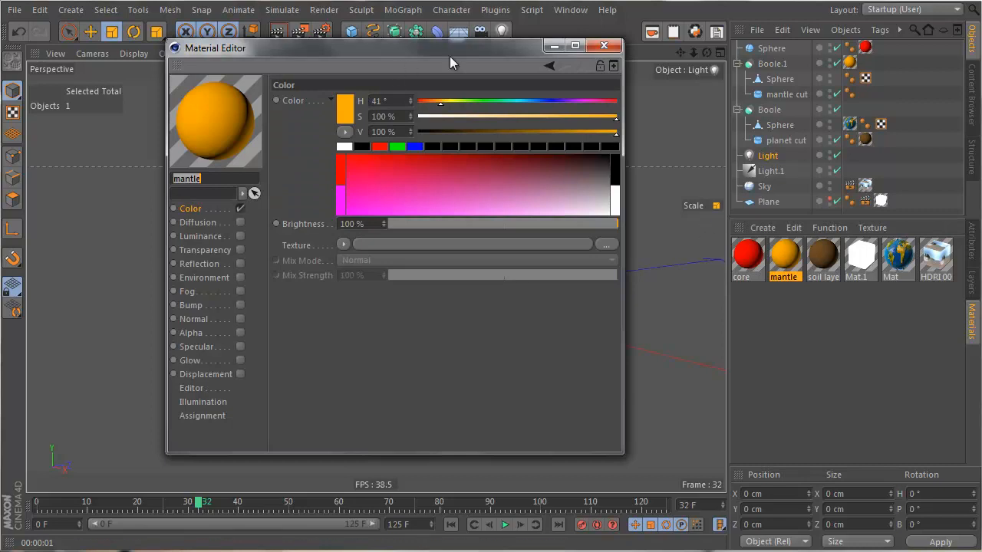
left_click_drag(449, 56, 859, 188)
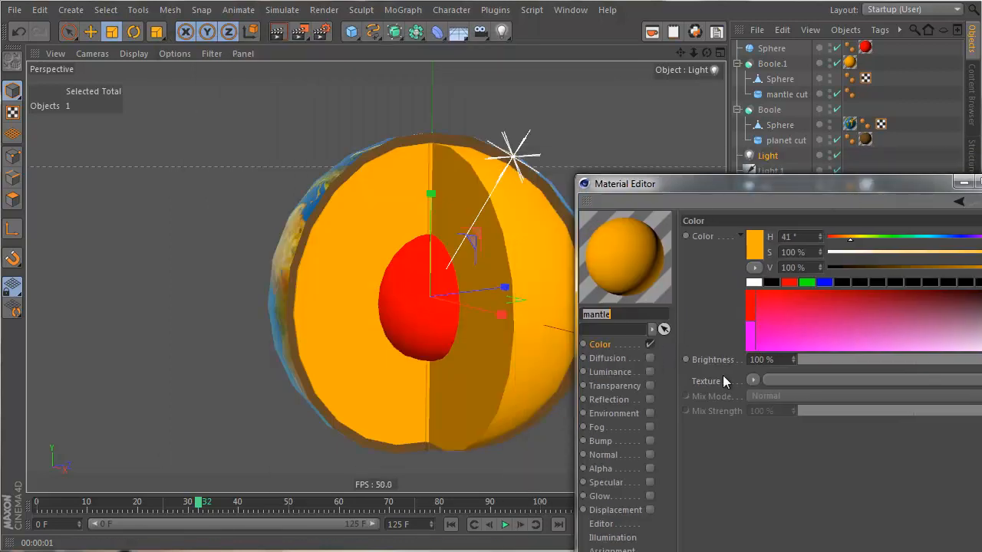
Step: Assign a Gradient shader to the mantle material's color texture and expand its gradient knot settings
left_click(757, 380)
left_click(793, 183)
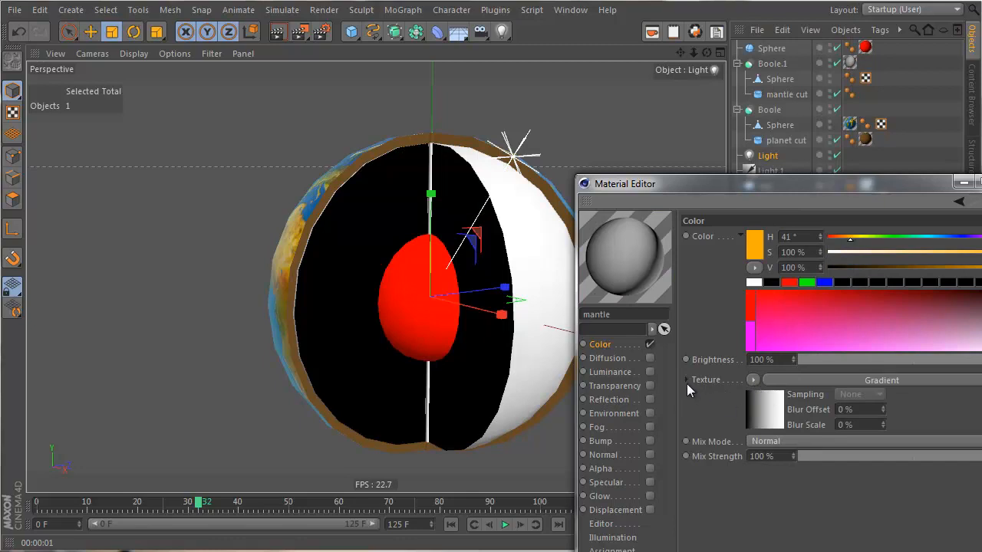
left_click(686, 381)
left_click_drag(866, 476, 875, 394)
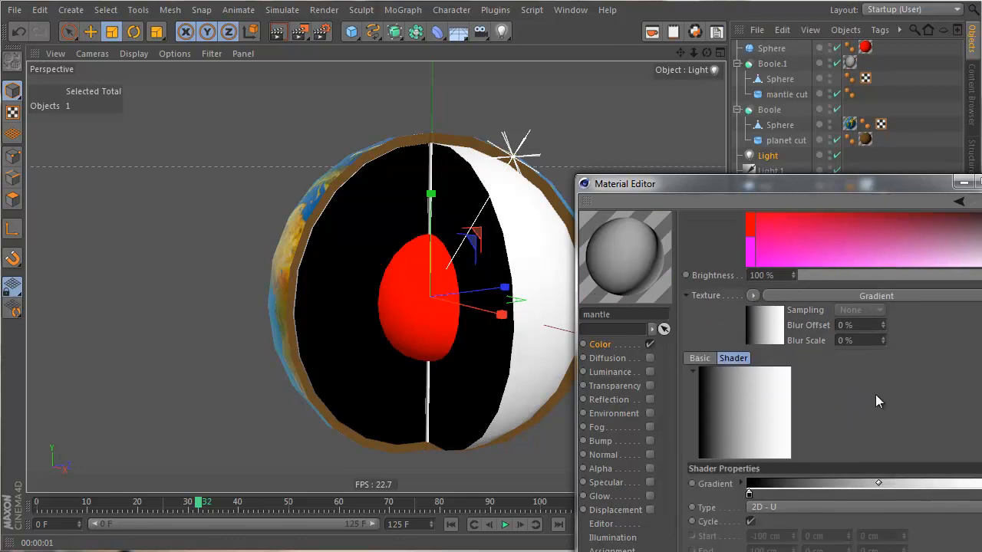
left_click(740, 484)
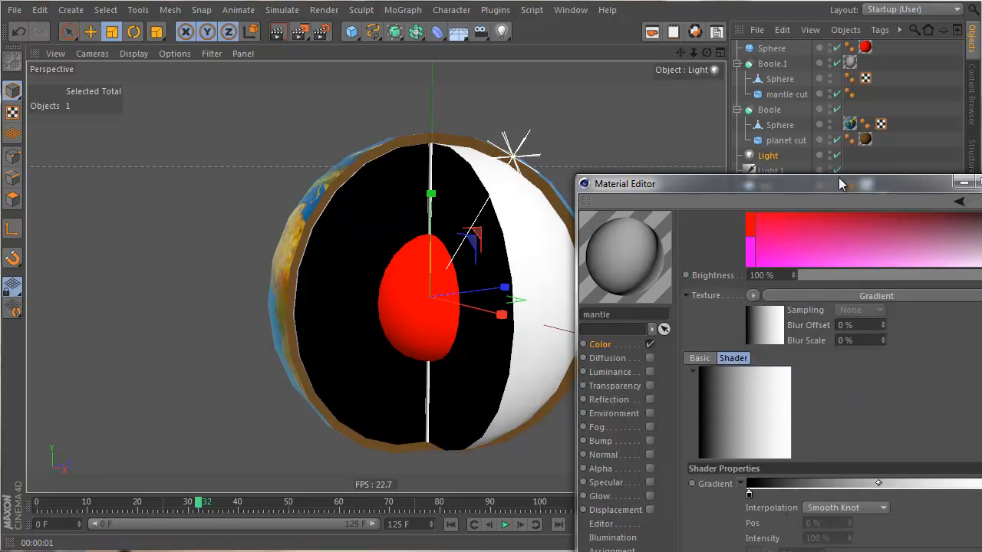
left_click_drag(798, 183, 711, 0)
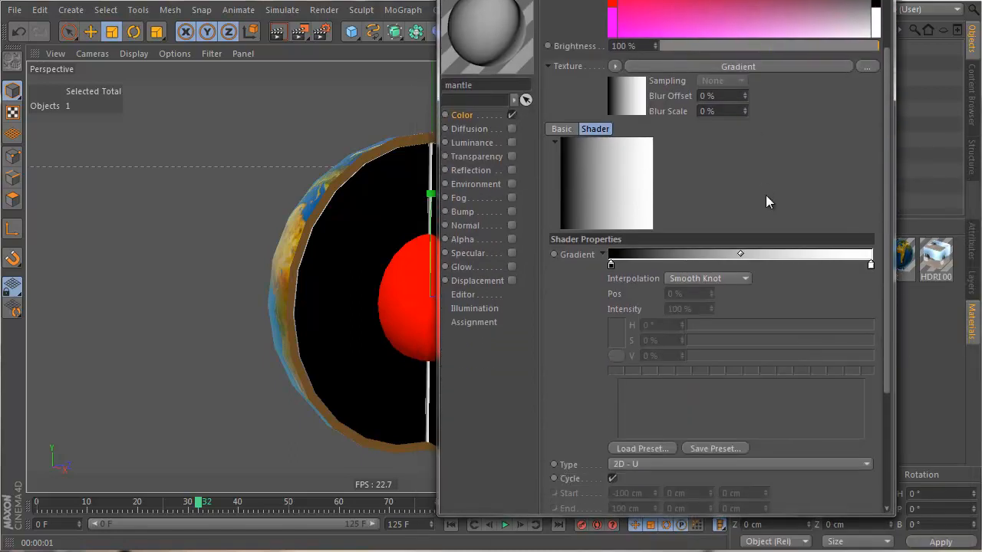
left_click_drag(767, 202, 773, 322)
left_click(604, 7)
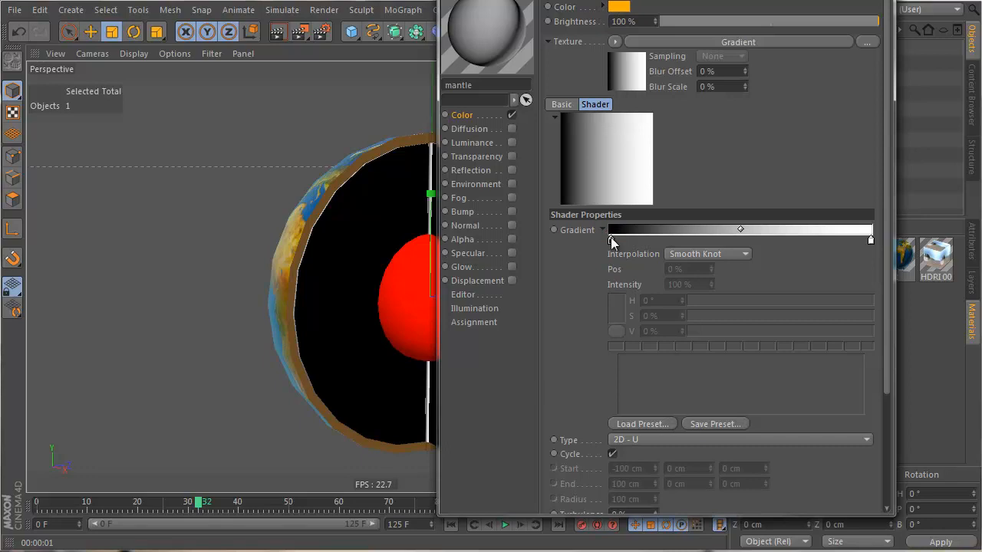
Step: Color both gradient knots with the material's orange and shift the end knot at 100% to a hue of 34°
left_click(611, 241)
left_click_drag(619, 8, 617, 317)
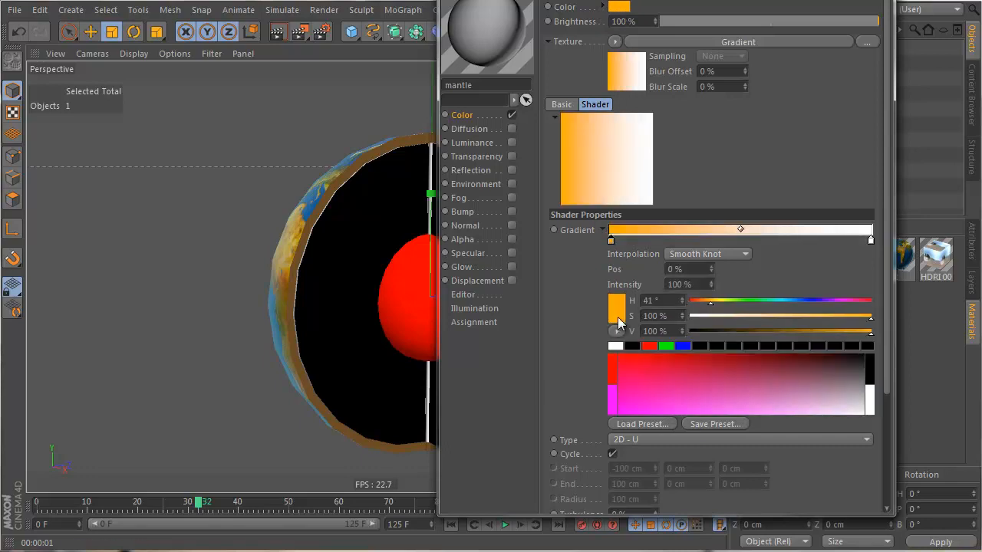
mouse_move(869, 240)
left_mouse_down()
mouse_move(871, 253)
mouse_move(868, 246)
left_mouse_up()
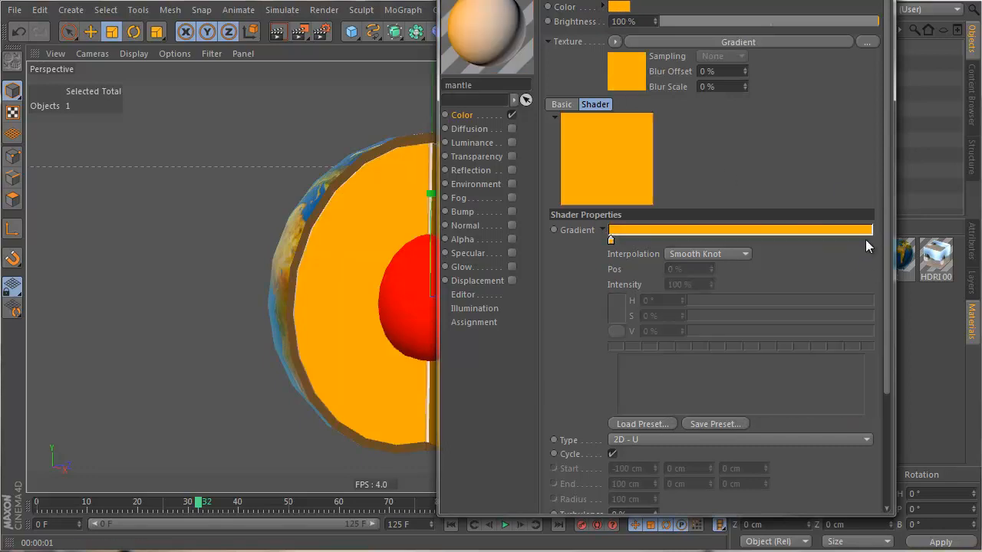
left_click(867, 241)
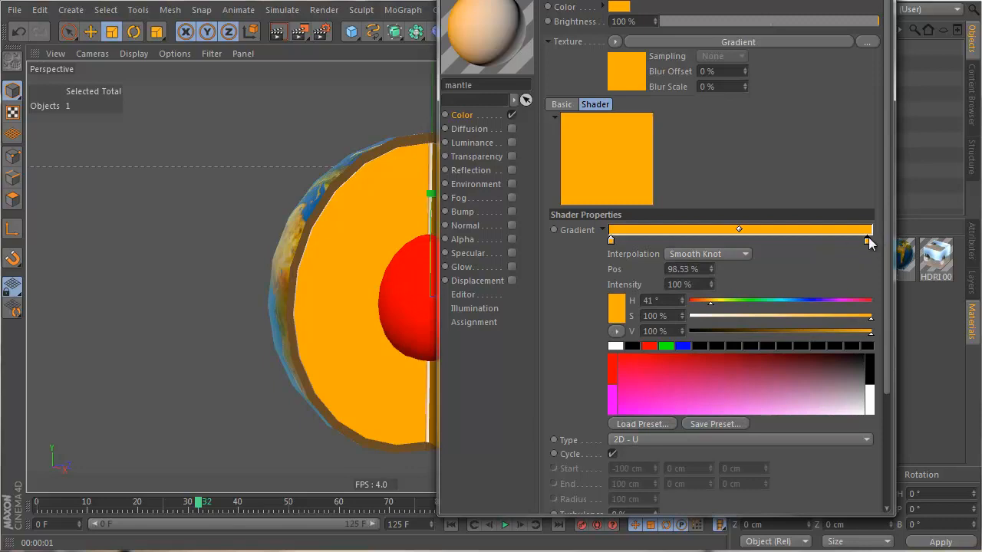
left_click_drag(871, 242, 861, 194)
left_click_drag(873, 242, 872, 242)
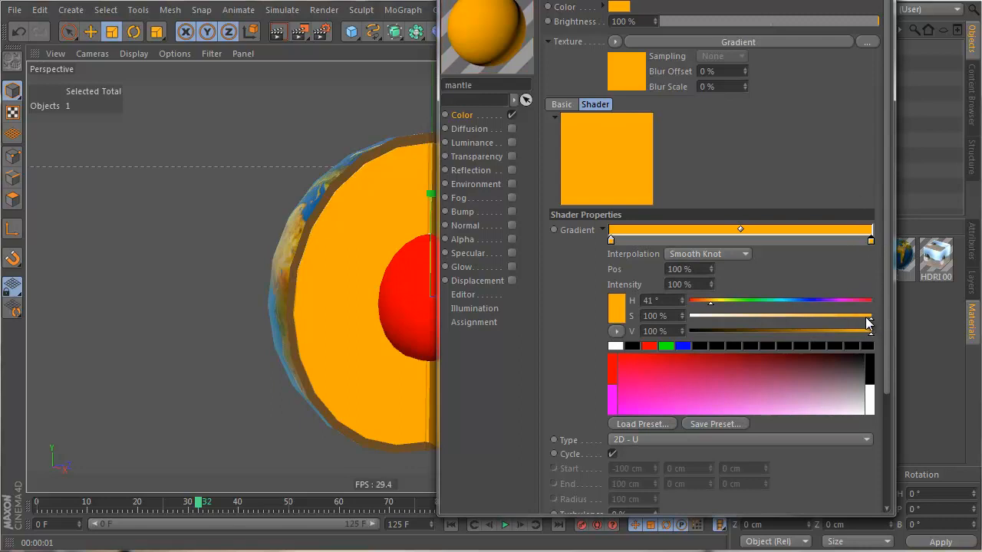
left_click_drag(710, 302, 706, 301)
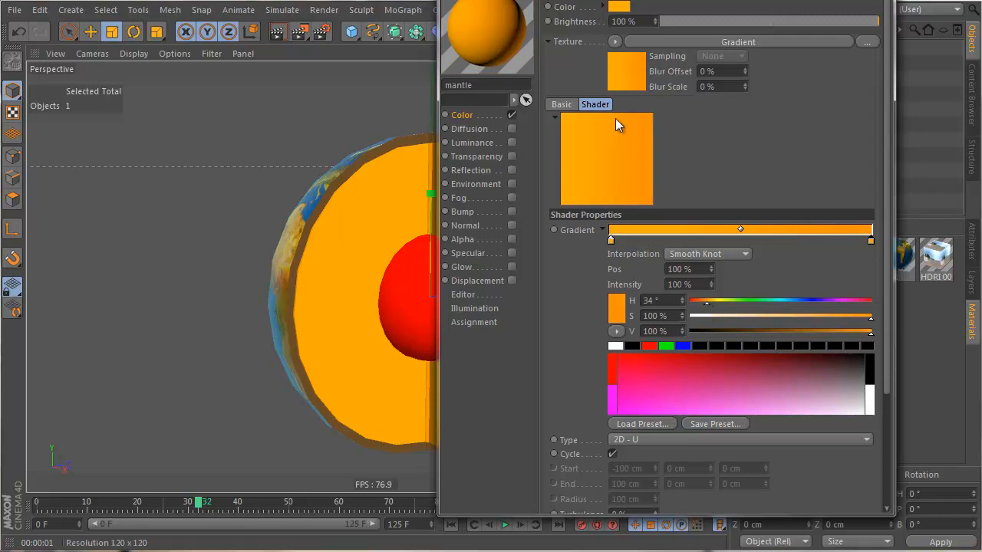
Step: Try a hue of 260° on the gradient's start knot and return it to the material's orange
left_click_drag(670, 0, 644, 1)
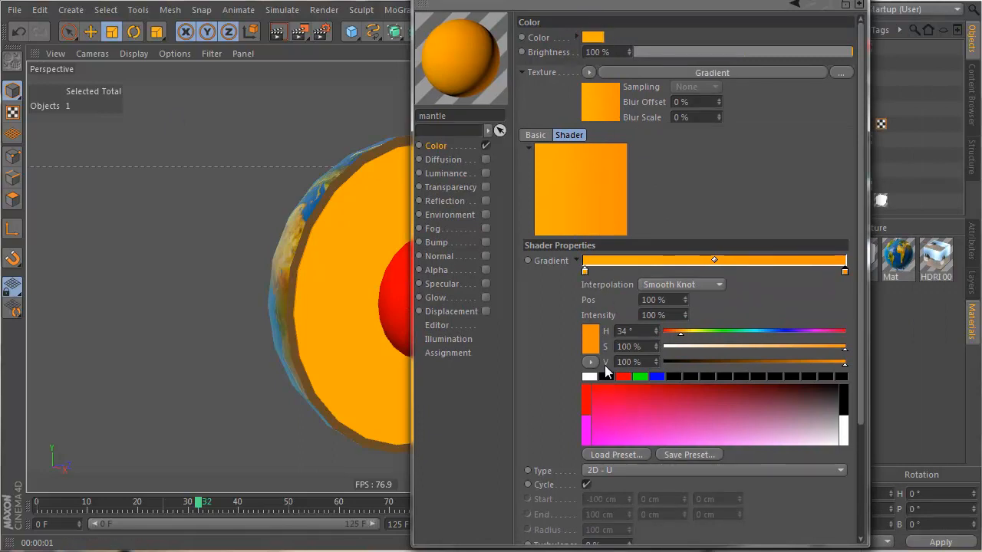
left_click(586, 272)
left_click_drag(709, 330, 794, 332)
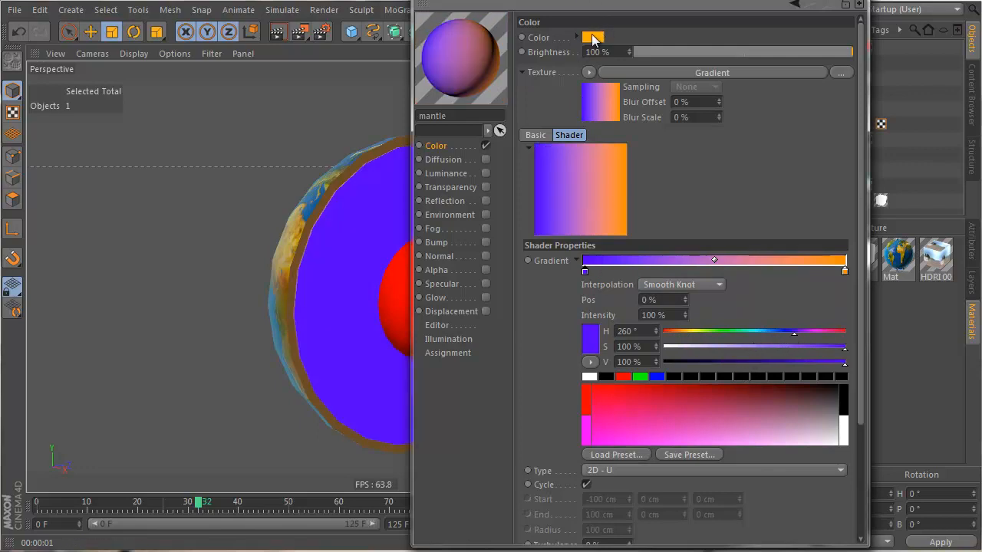
left_click_drag(592, 36, 590, 341)
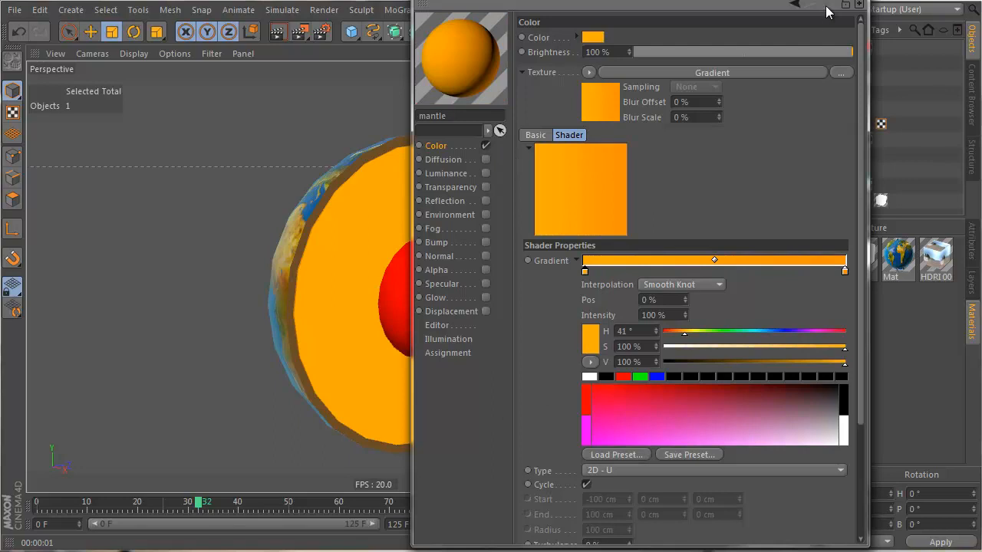
Step: Replace the mantle's color texture with a Fresnel shader and give its start knot the material's orange color
left_click_drag(652, 0, 887, 17)
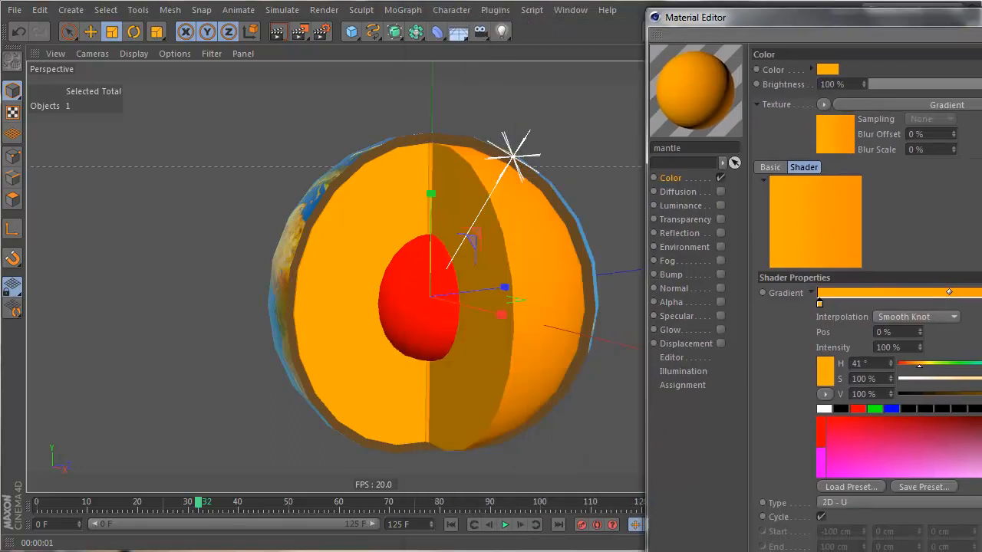
left_click(824, 105)
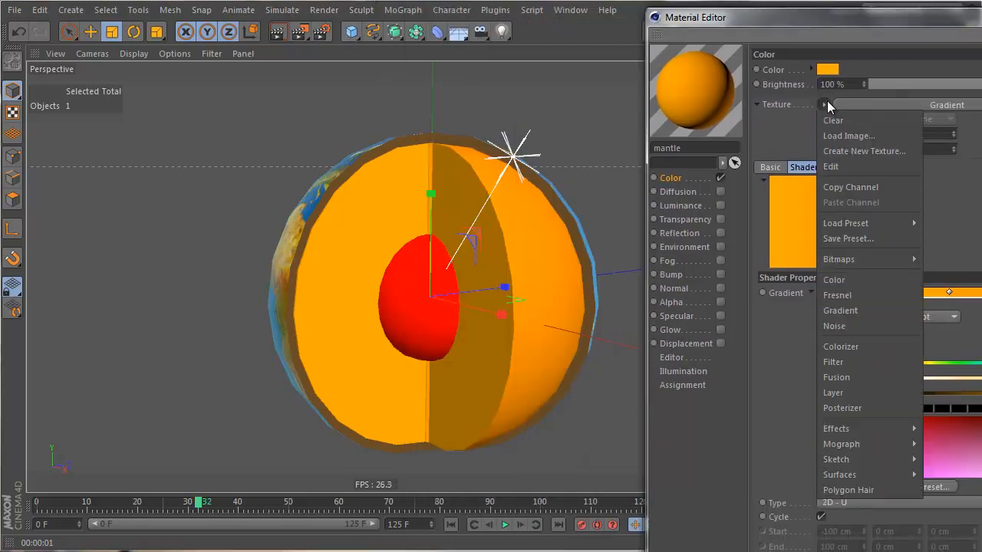
left_click(889, 291)
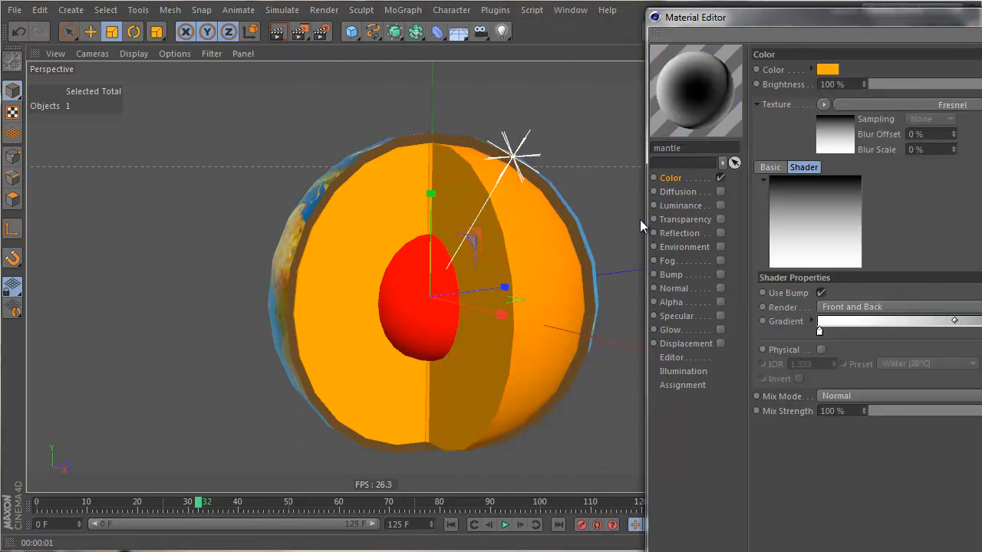
left_click(811, 321)
left_click(819, 332)
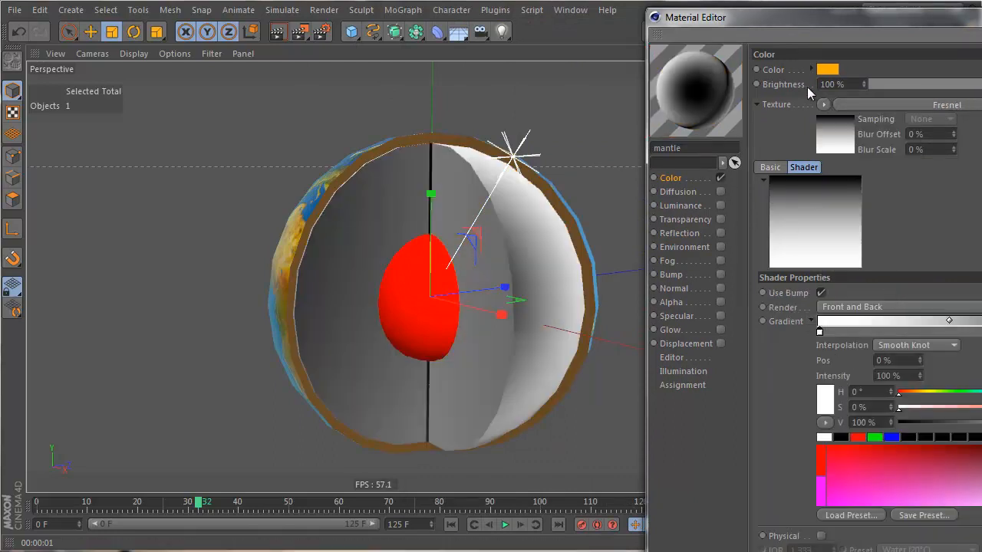
left_click_drag(836, 73, 827, 398)
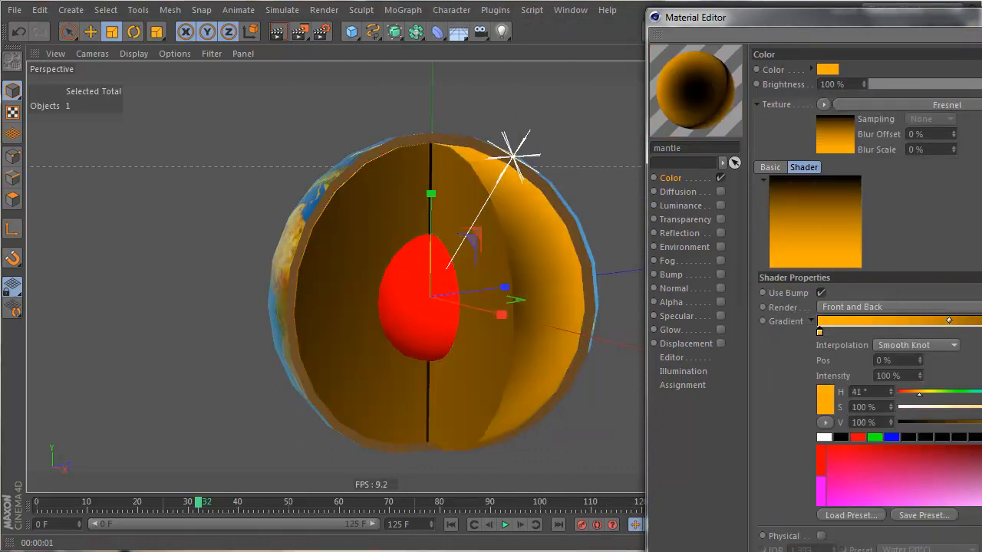
Step: Replace the Fresnel gradient's black end with an orange knot at 100% with hue 37°, and render the view
left_click(845, 332)
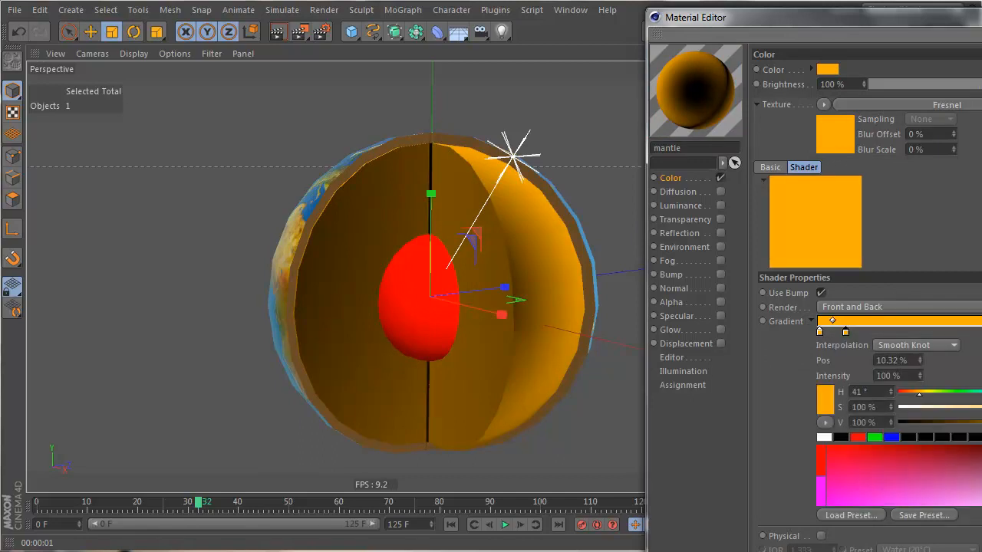
left_click_drag(844, 333, 981, 339)
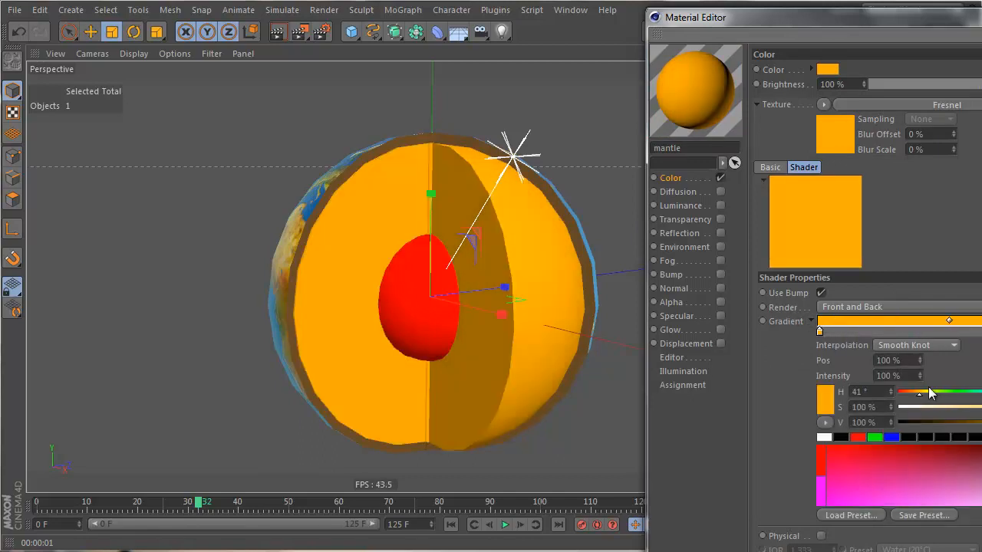
left_click_drag(920, 396, 919, 396)
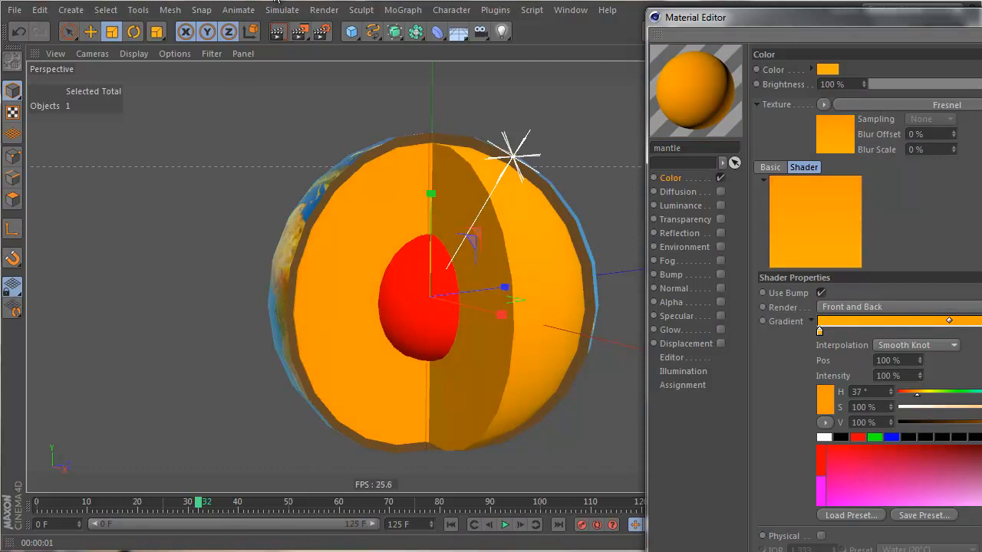
left_click(279, 36)
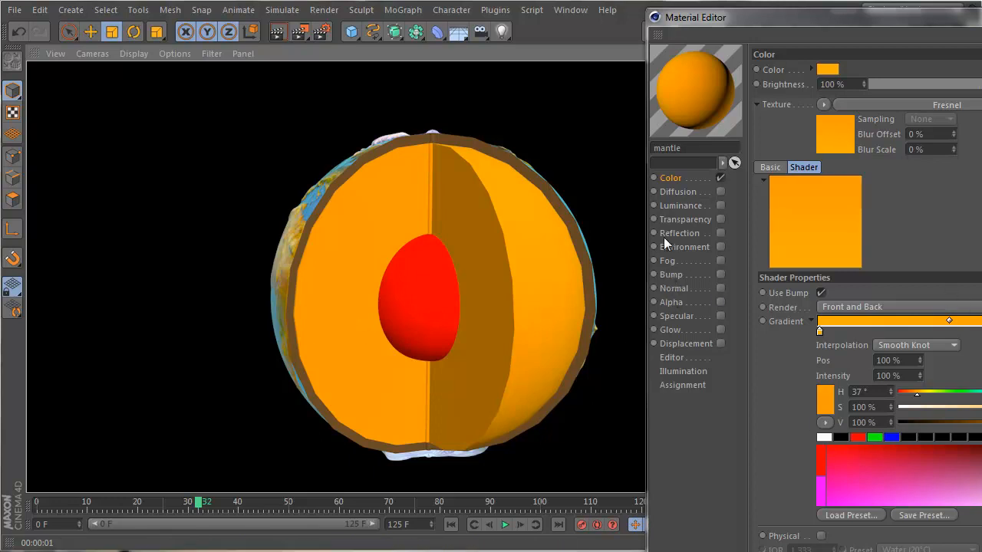
Step: Enable reflection on the mantle material with a Fresnel texture, 5% brightness and 12% mix strength
left_click(720, 232)
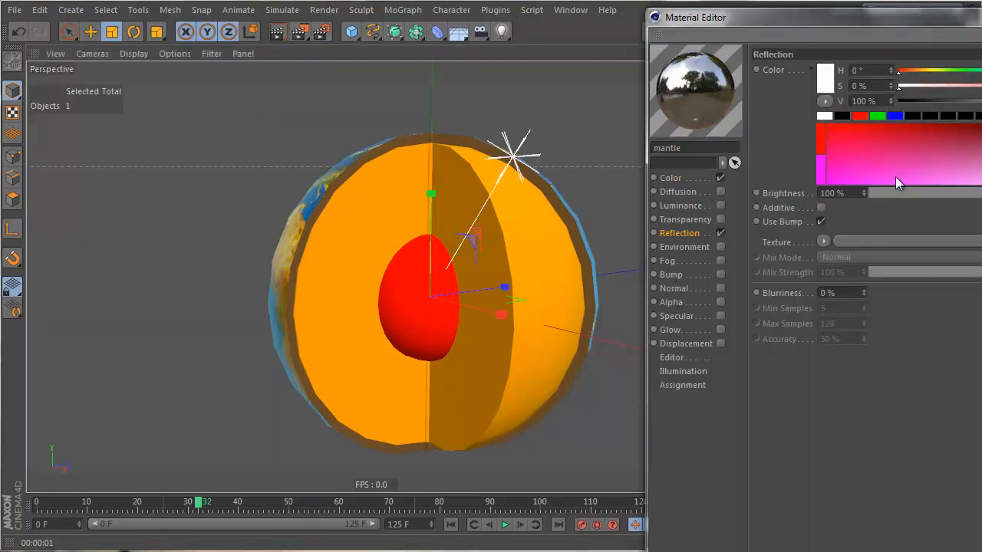
left_click(825, 243)
left_click(846, 421)
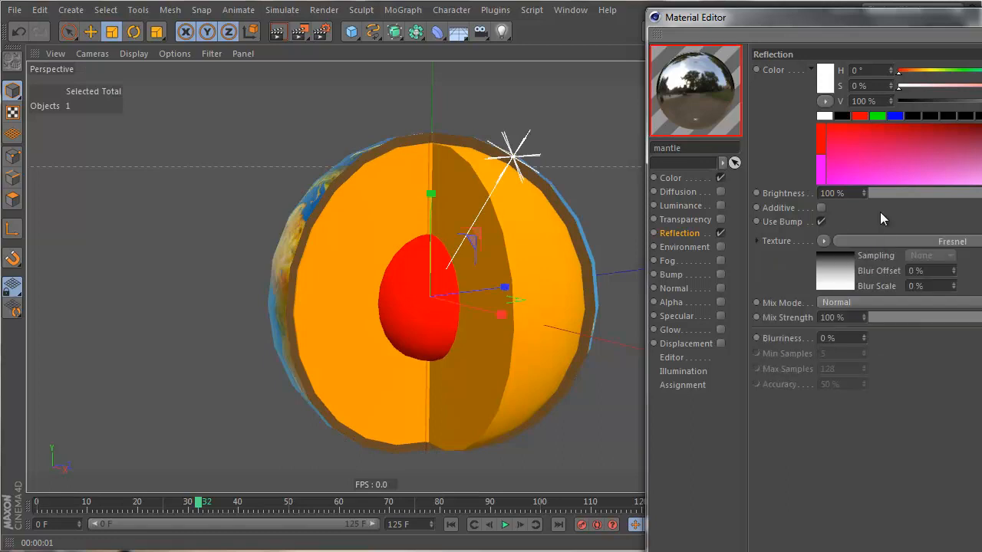
left_click_drag(883, 195, 874, 194)
left_click_drag(886, 317, 897, 318)
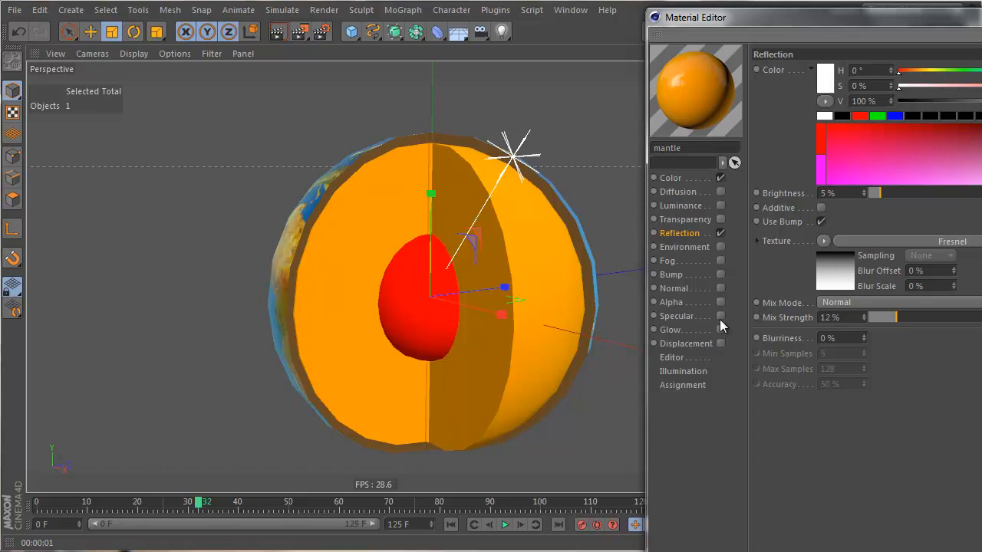
Step: Enable luminance on the mantle material with an orange of hue 38° and saturation 82%, at 39% brightness
left_click(721, 205)
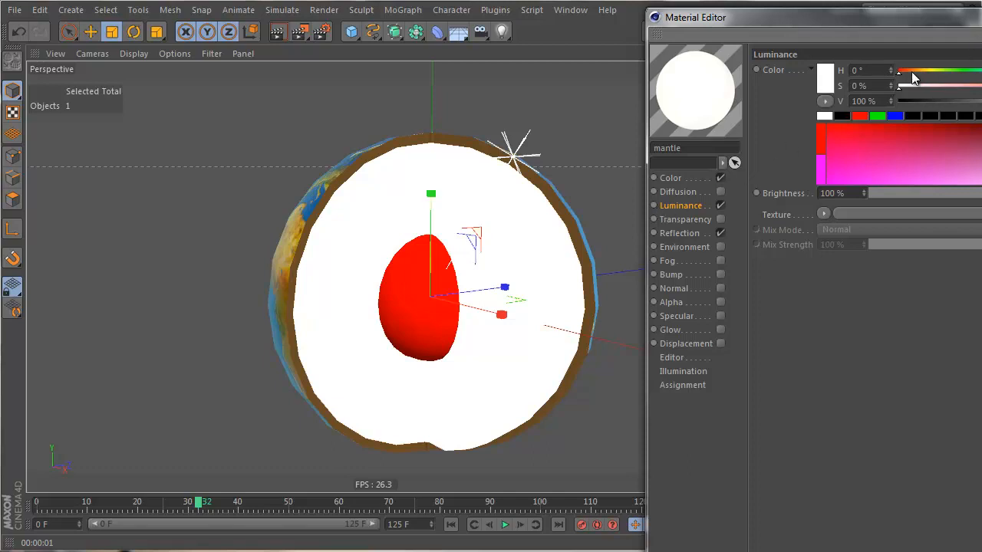
left_click(918, 73)
left_click_drag(920, 85, 981, 85)
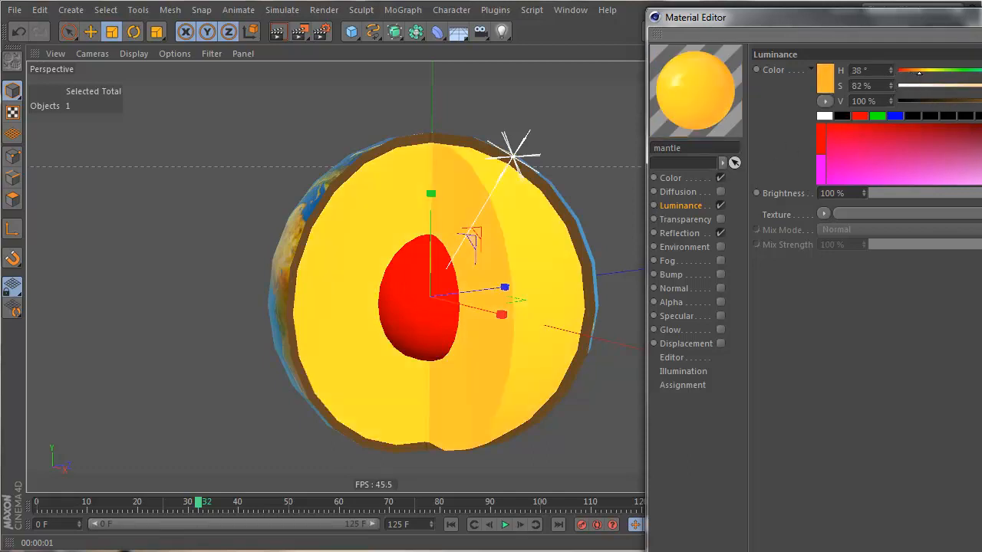
left_click_drag(980, 194, 958, 193)
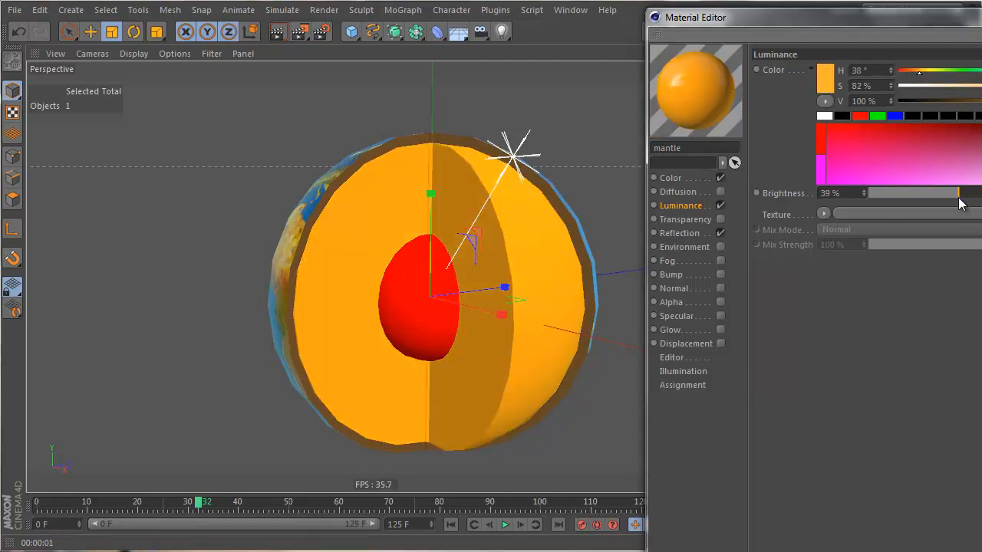
Step: Render the cutaway from the side showing Africa and the core to check the mantle's new look
left_click_drag(385, 309, 537, 299, "alt")
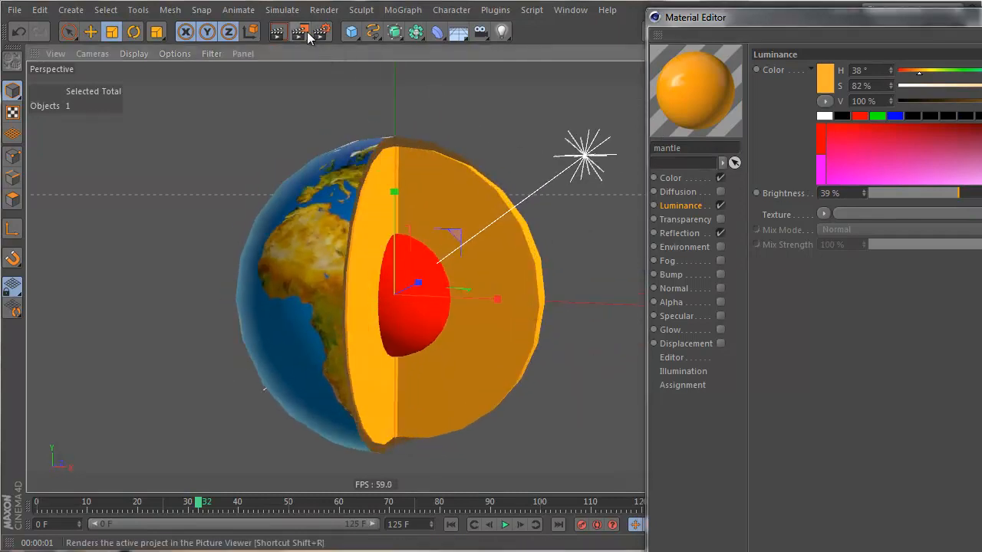
left_click(278, 37)
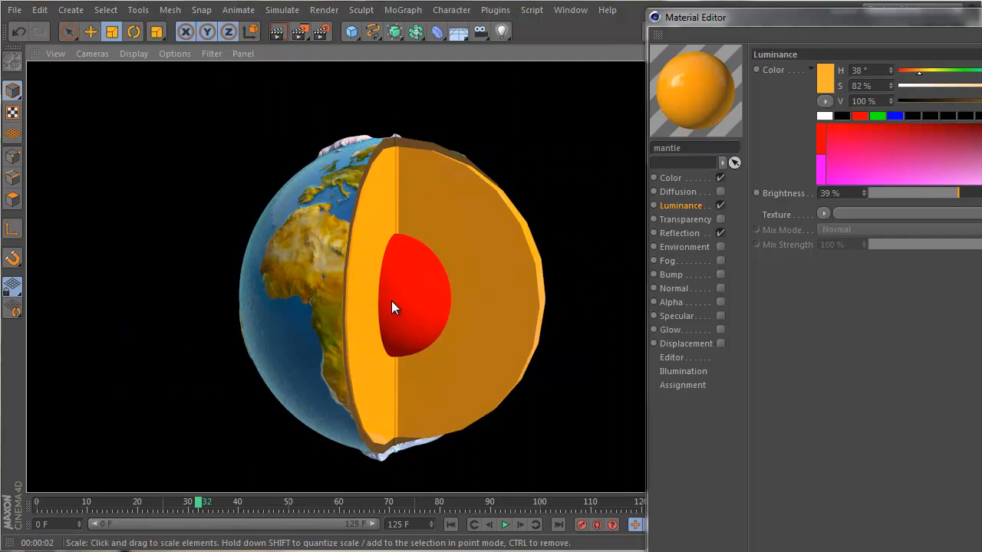
left_click_drag(391, 301, 362, 301, "alt")
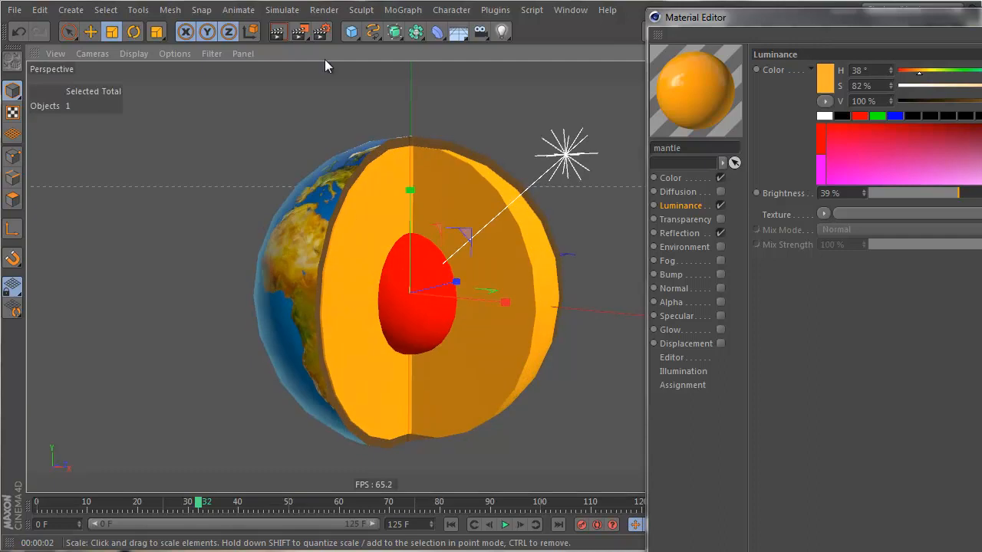
Step: Place the mantle Boole and the crust Boole each under its own HyperNURBS, and render the cutaway at frame 26
left_click_drag(814, 16, 981, 125)
left_click(772, 64)
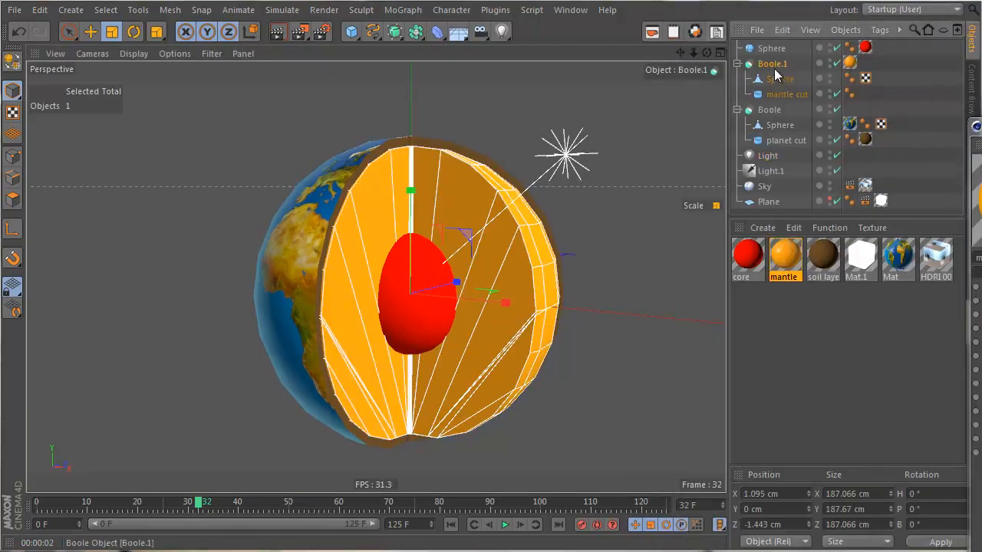
left_click(372, 32, "alt")
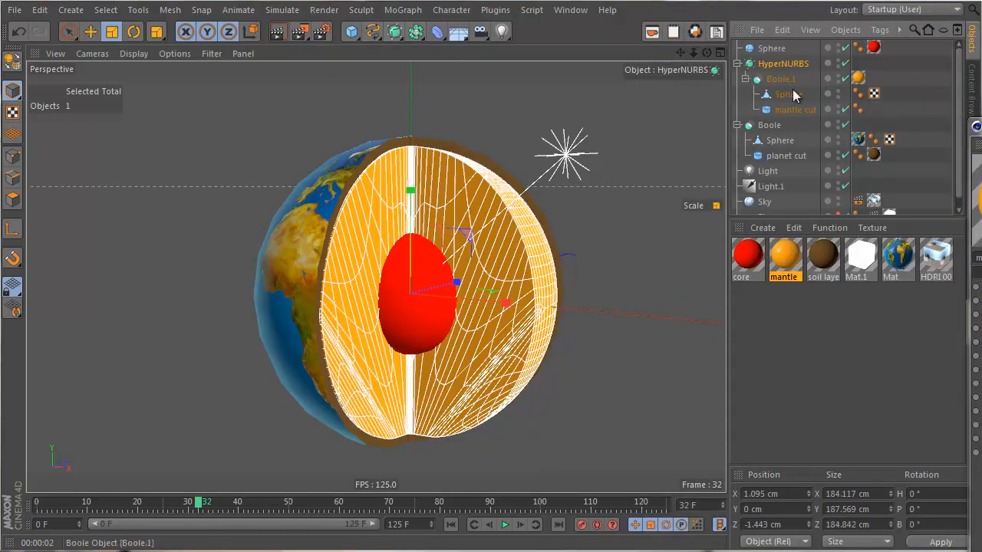
left_click(764, 126)
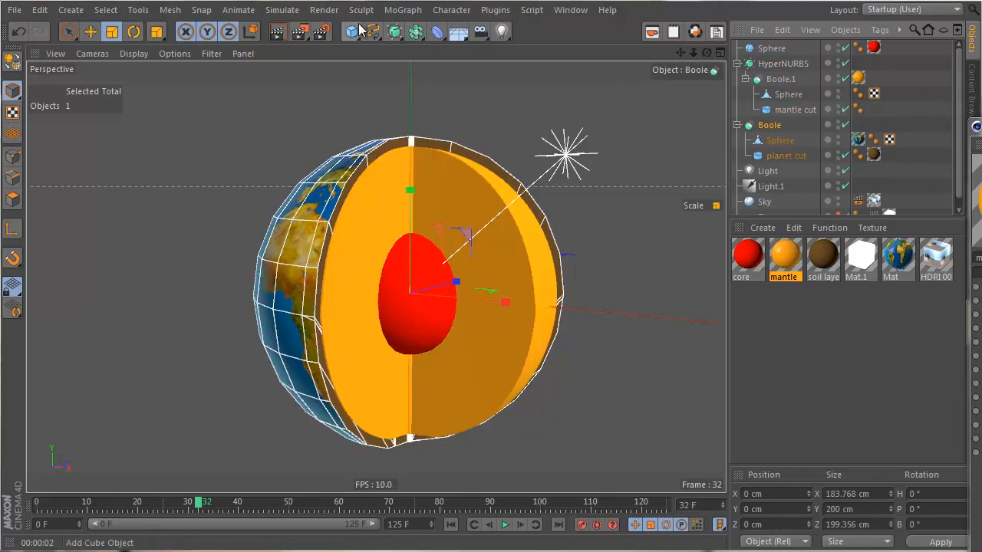
left_click(399, 35, "alt")
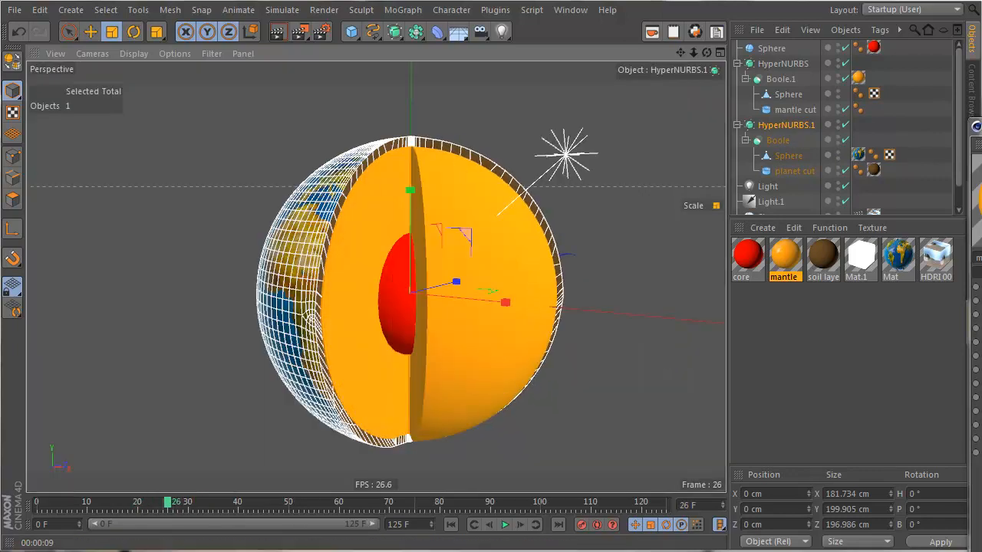
left_click(280, 31)
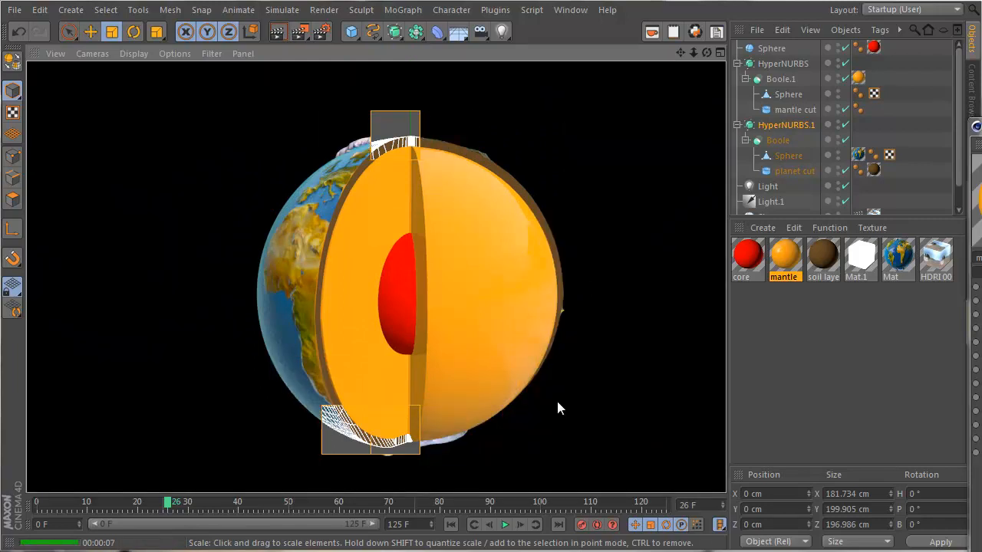
Step: Recolour the core material to red-orange with a test render at frame 59, and collapse both HyperNURBS groups in the hierarchy
left_click(750, 256)
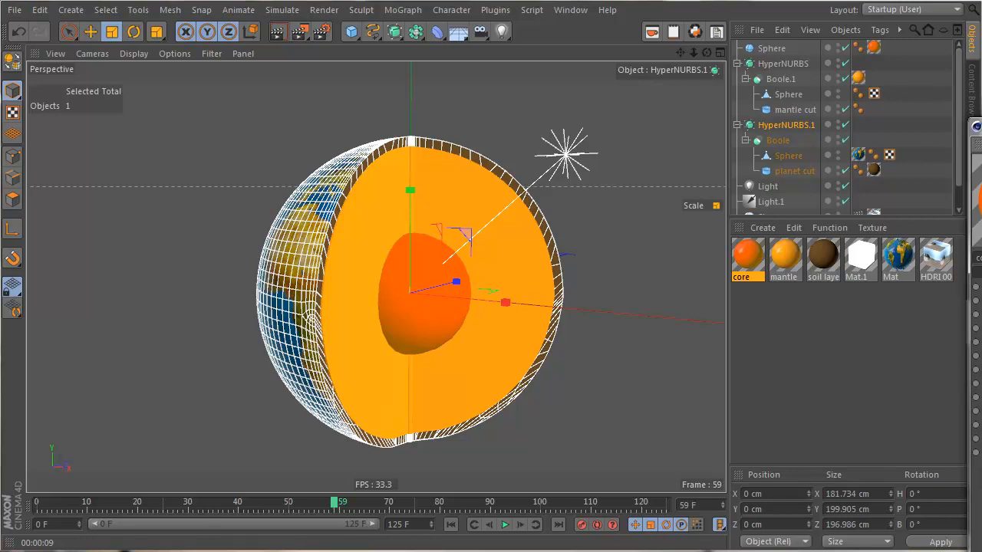
left_click(275, 38)
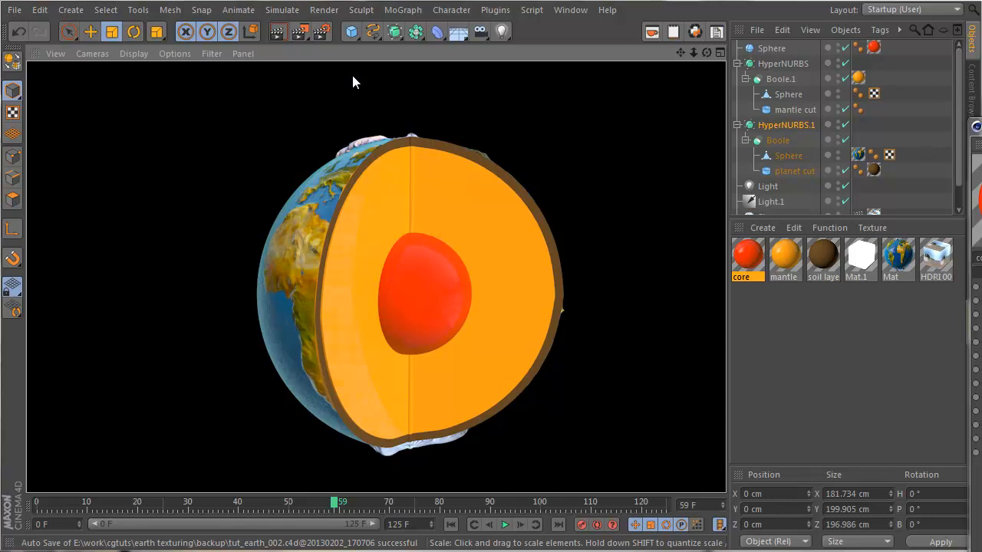
left_click(737, 63)
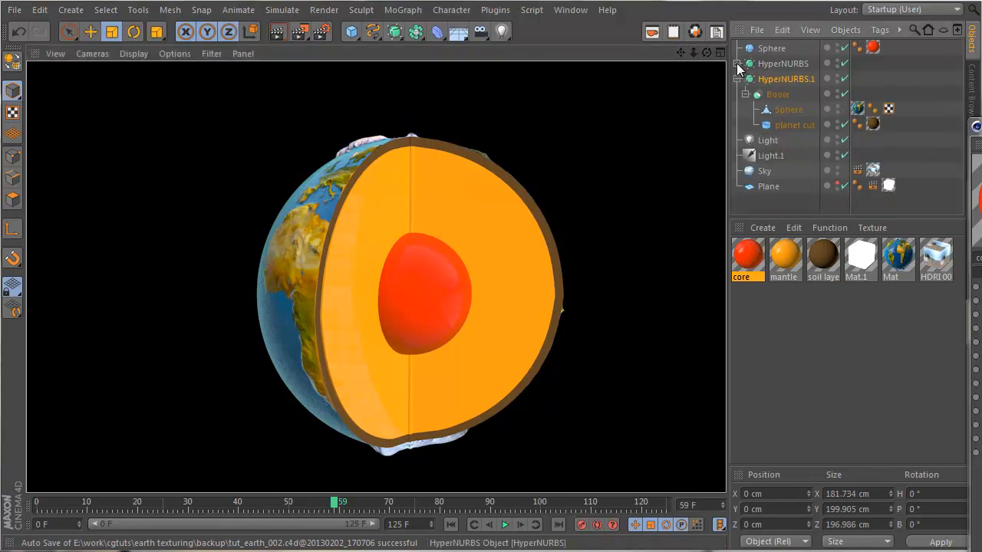
left_click(737, 79)
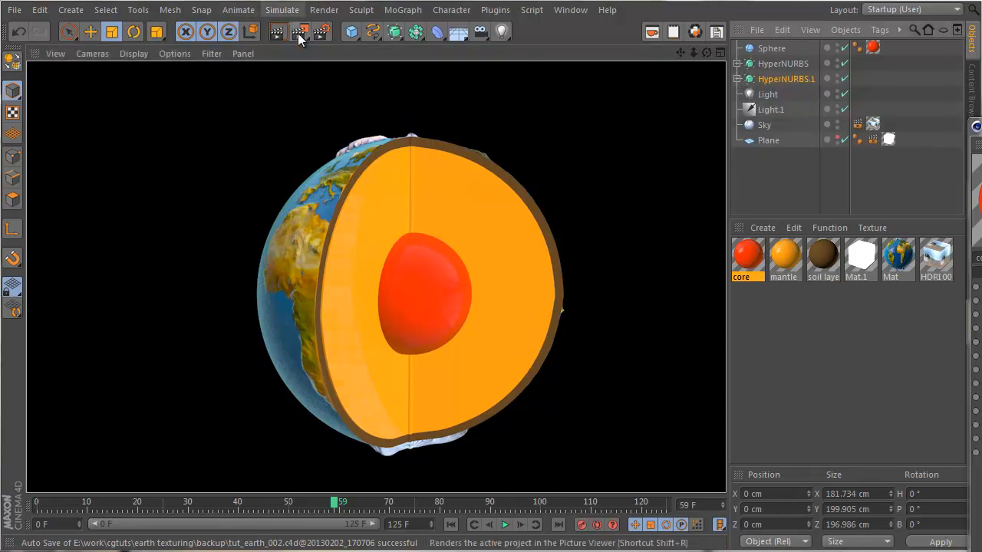
Step: Add a Circle spline around the globe and rotate its heading to -90° so it faces along the cut
left_click_drag(372, 38, 522, 111)
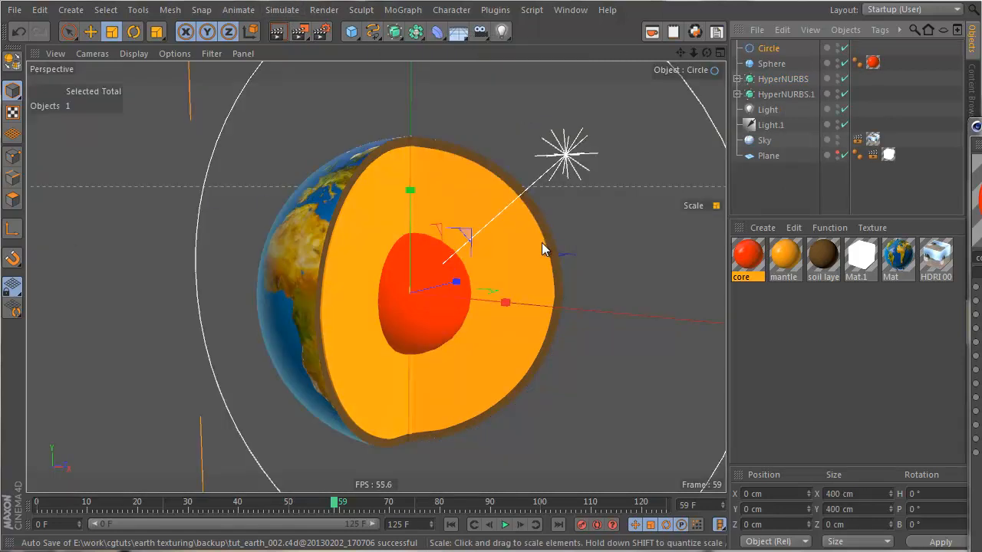
key("r")
left_click_drag(445, 302, 273, 277)
left_click_drag(437, 414, 350, 333, "alt")
Step: Scale the circle spline down to about 139 cm across, so it runs through the mantle between core and crust
key("t")
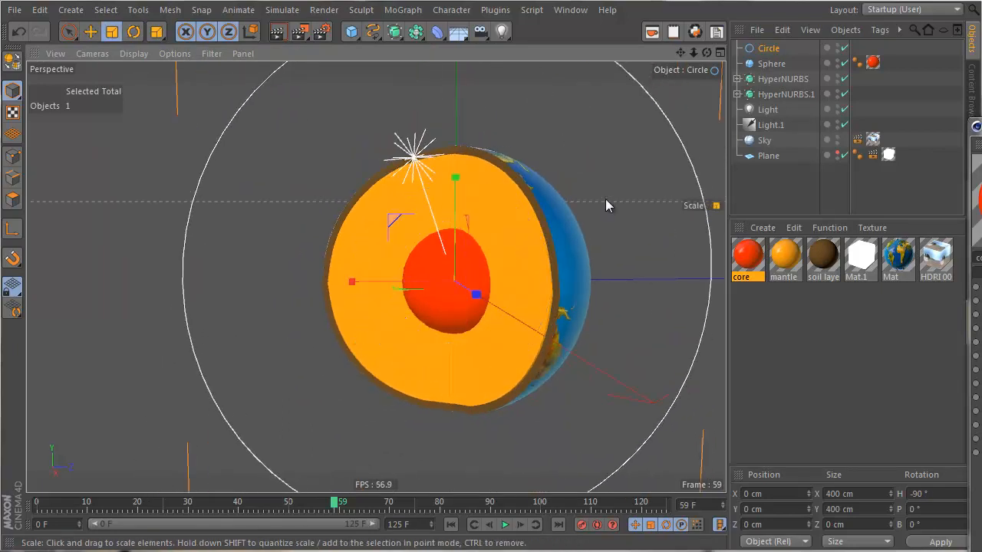
left_click_drag(586, 176, 231, 282)
key("F5")
middle_click(191, 343)
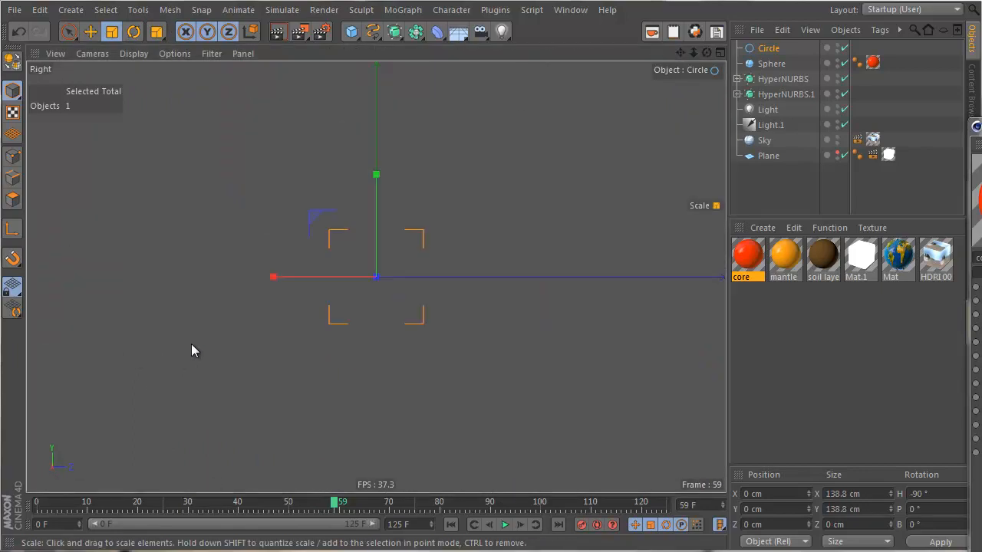
mouse_move(464, 222)
left_mouse_down()
mouse_move(559, 203)
mouse_move(472, 232)
left_mouse_up()
middle_click(326, 164)
left_click_drag(220, 152, 677, 347, "alt")
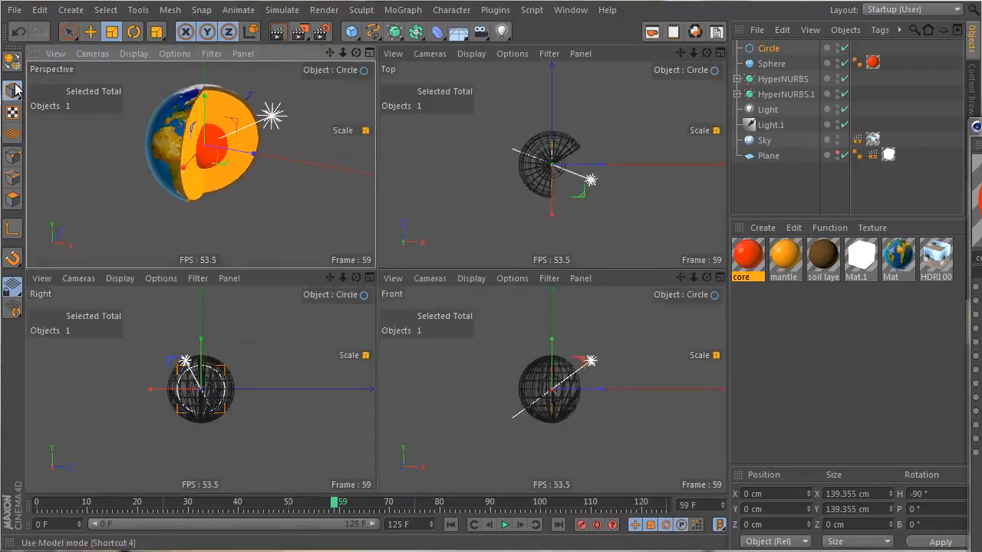
right_click_drag(177, 105, 221, 112, "alt")
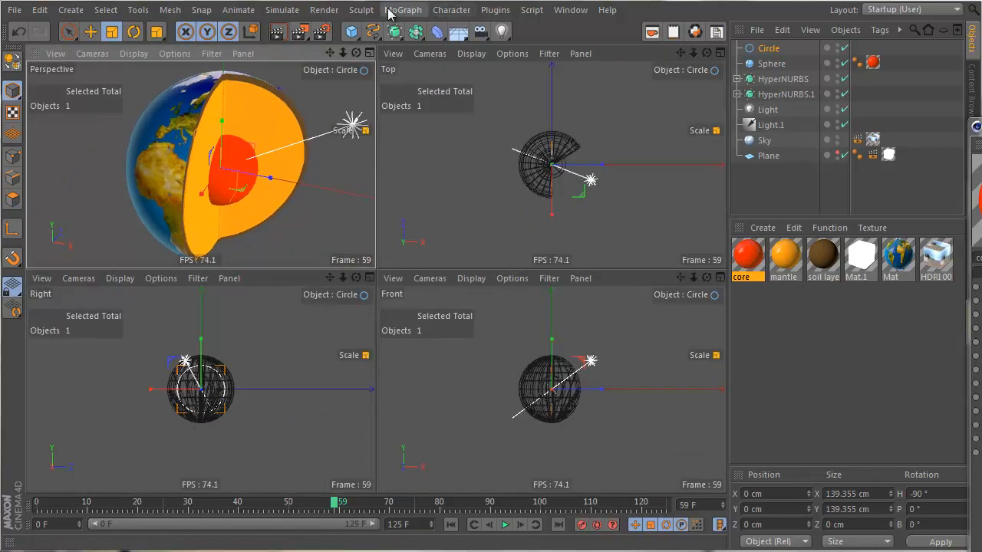
Step: Add a MoText object and set its text to MANTLE
left_click(390, 10)
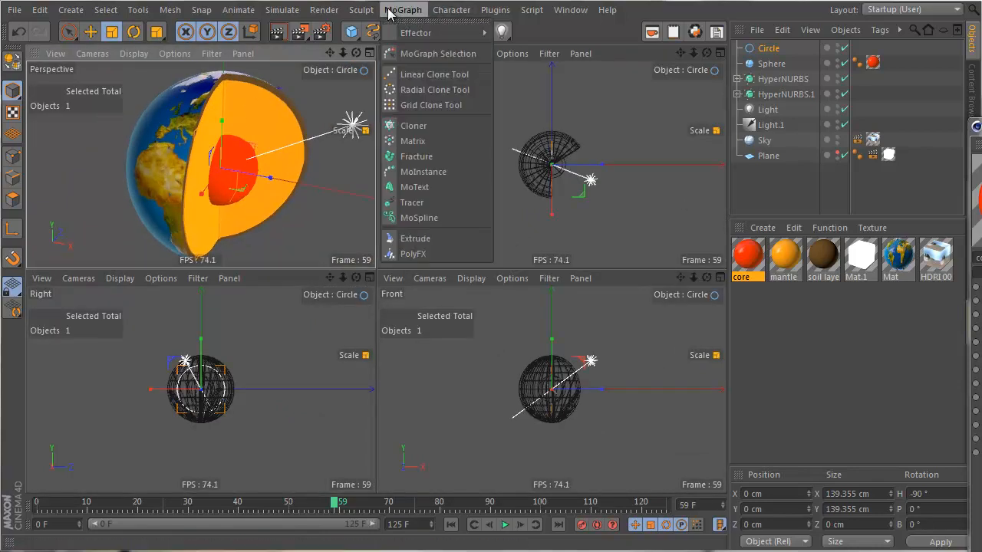
left_click(443, 185)
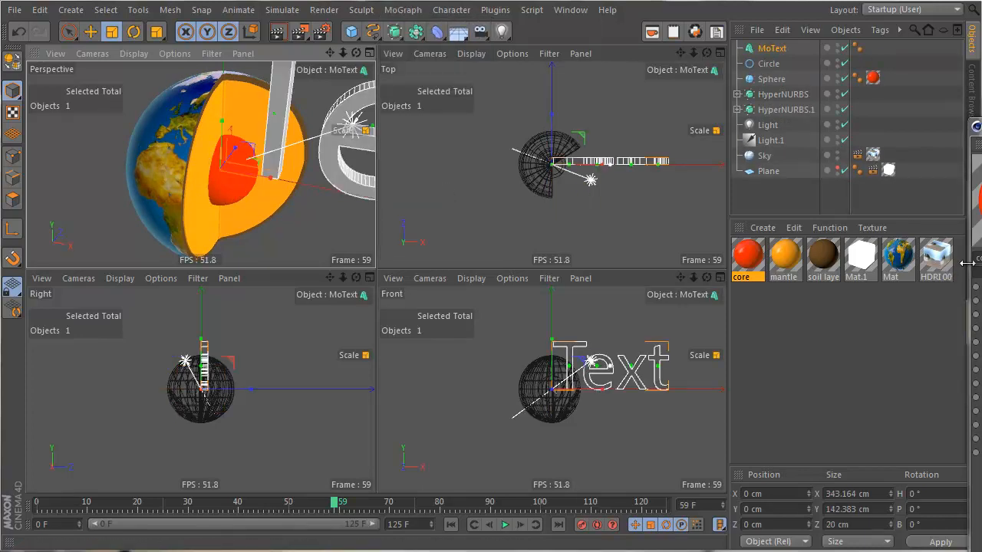
left_click_drag(981, 126, 296, 97)
left_click(673, 99)
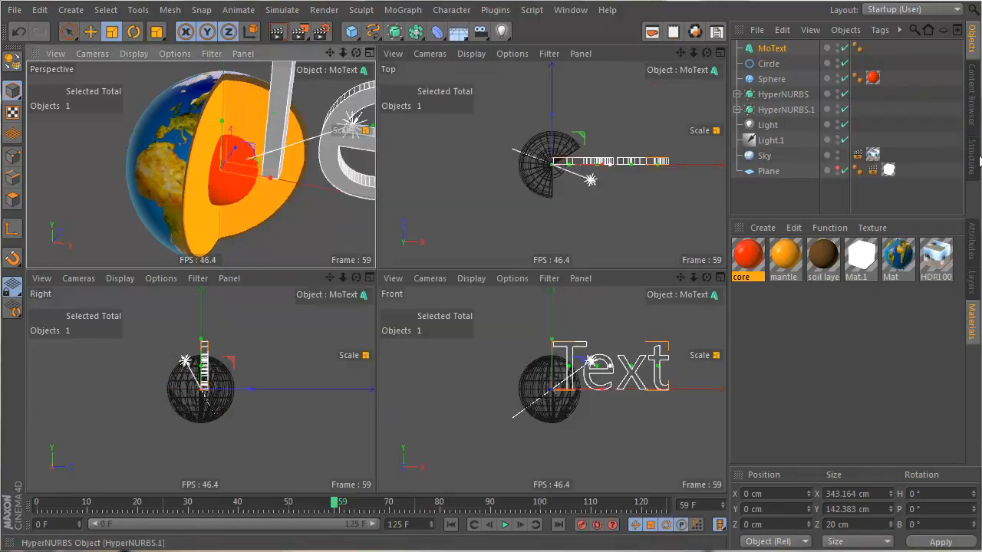
left_click(977, 242)
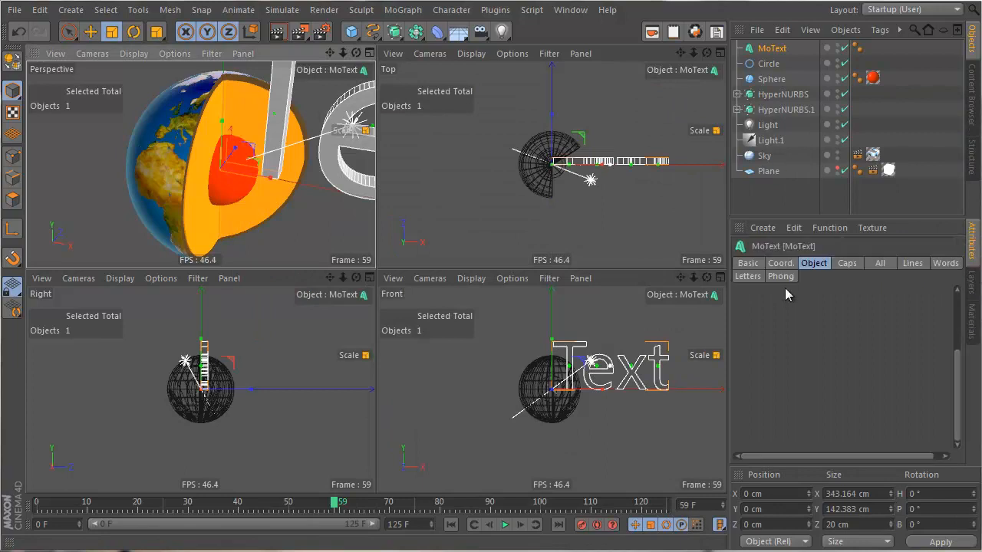
left_click(846, 263)
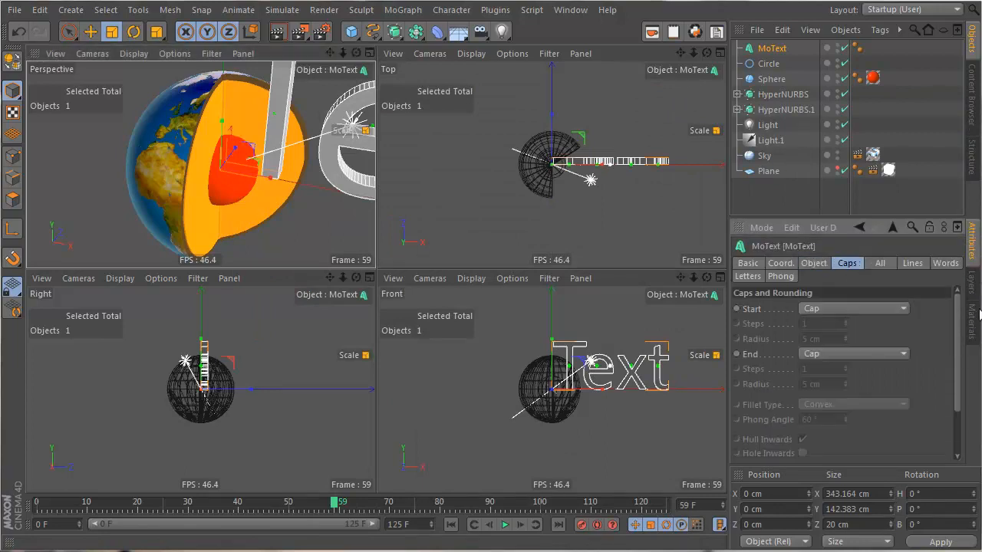
left_click(814, 263)
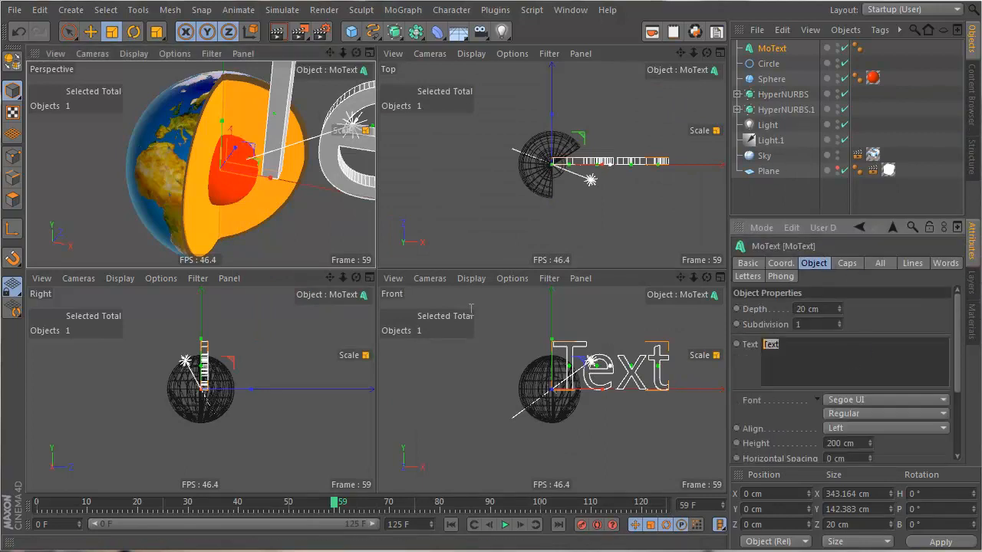
type("MANTLE")
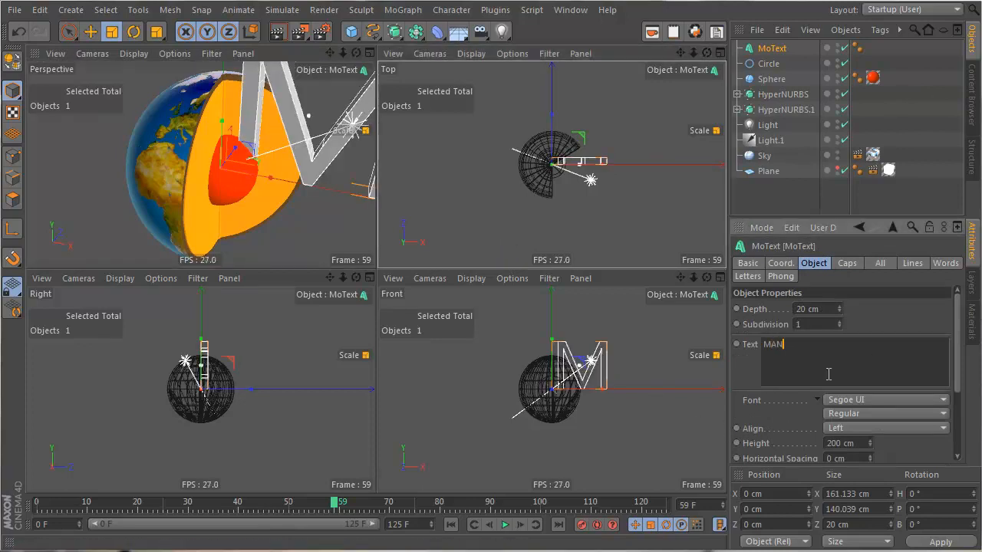
Step: Change the font of the MANTLE text to Sunline
middle_click(204, 145)
left_click_drag(520, 278, 591, 264, "alt")
right_click_drag(528, 266, 253, 299, "alt")
middle_click_drag(376, 277, 189, 276, "alt")
right_click_drag(189, 277, 236, 274, "alt")
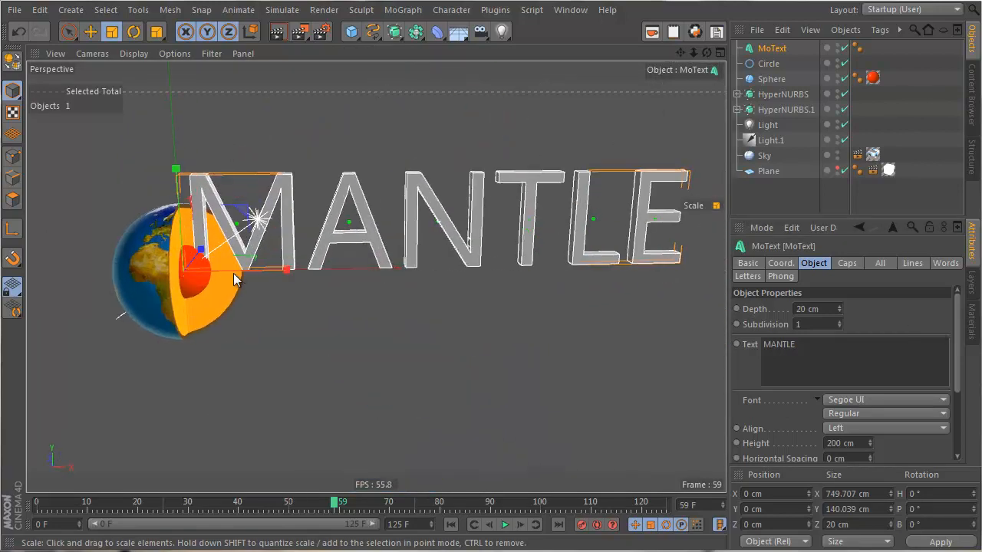
left_click(912, 394)
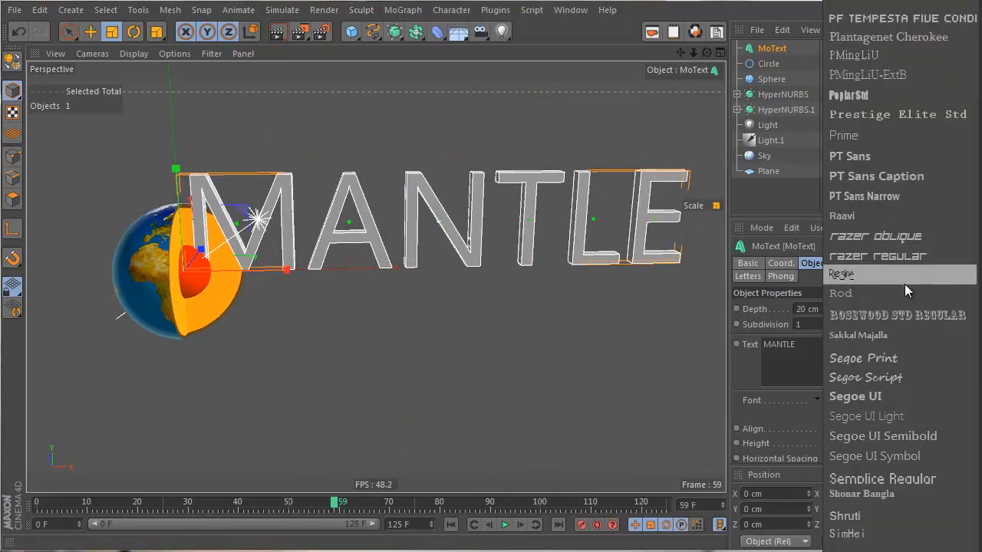
scroll(891, 128, "up", 5)
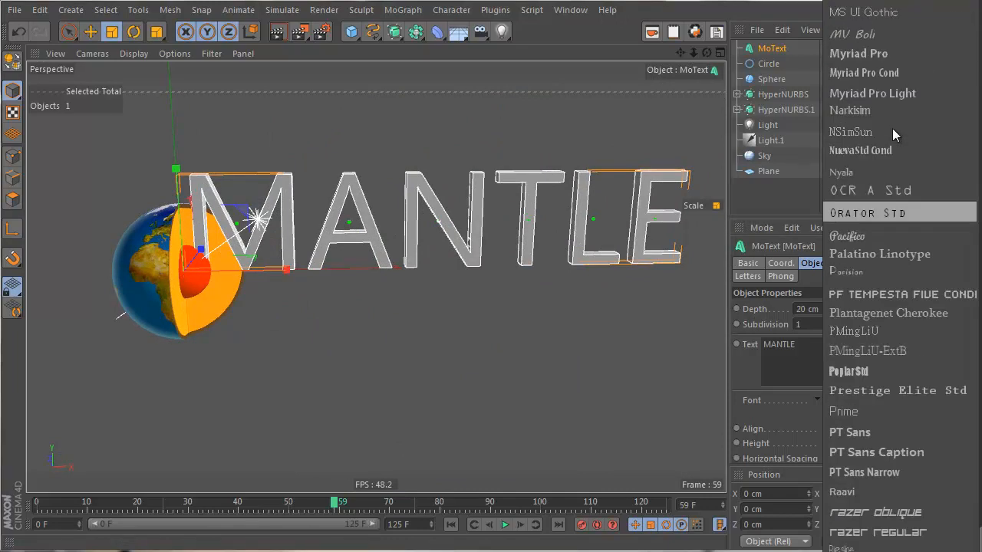
scroll(892, 130, "up", 2)
scroll(906, 183, "down", 4)
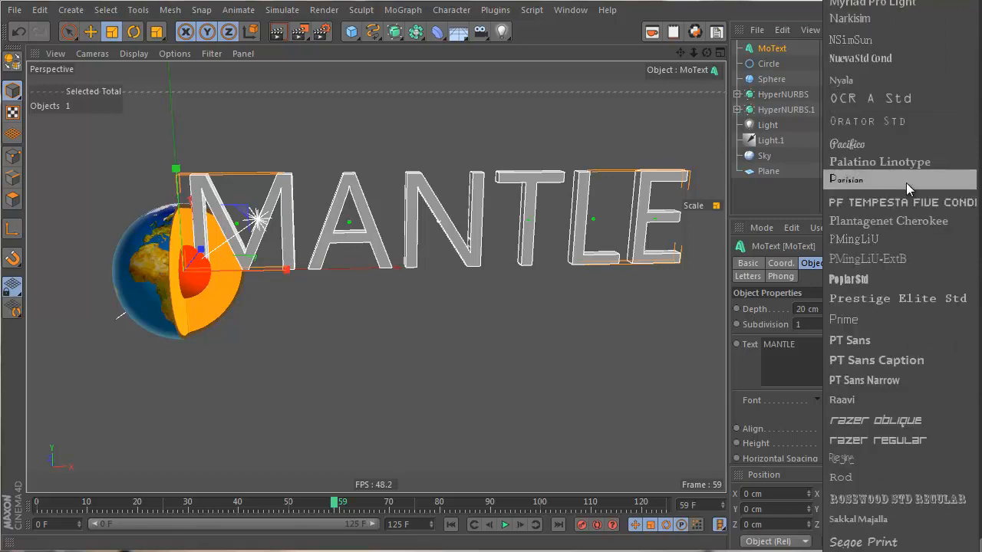
scroll(906, 182, "down", 3)
scroll(874, 477, "down", 2)
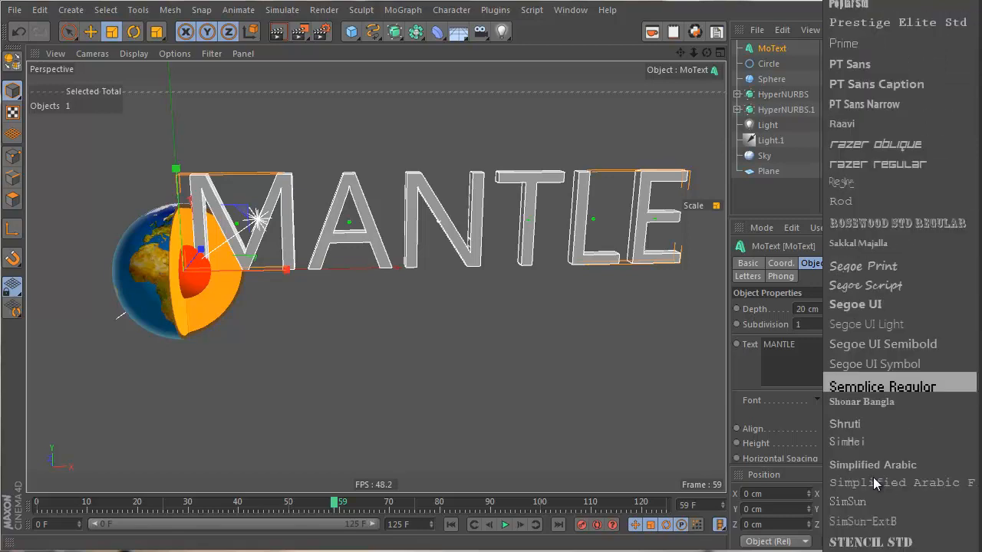
scroll(888, 422, "down", 3)
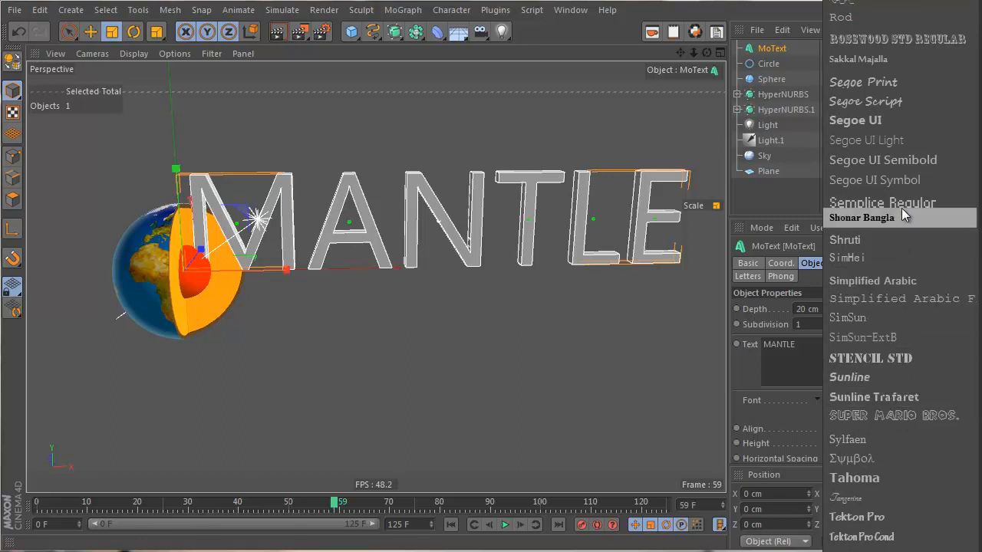
left_click(907, 378)
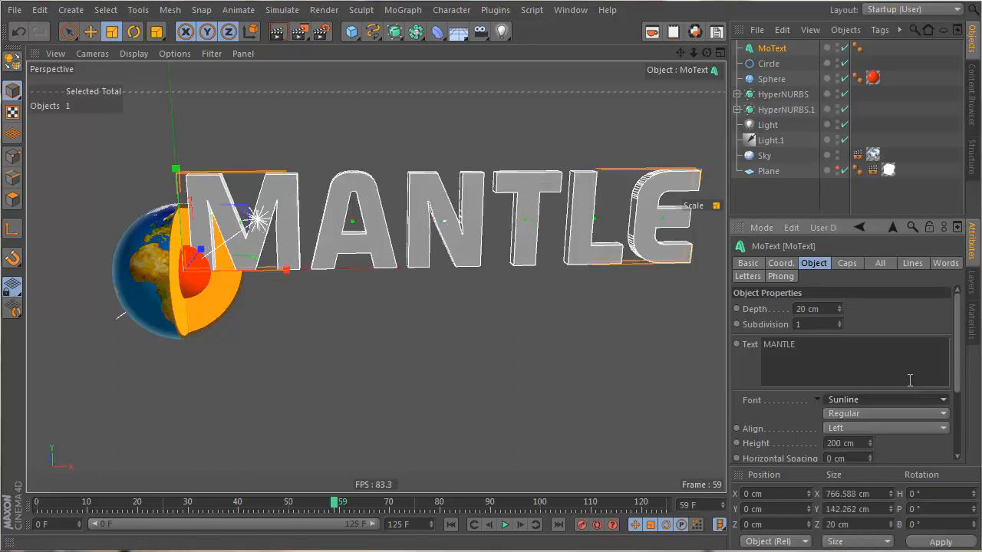
Step: Scale the MANTLE text down uniformly to about 404 cm wide and 75 cm high
left_click(806, 368)
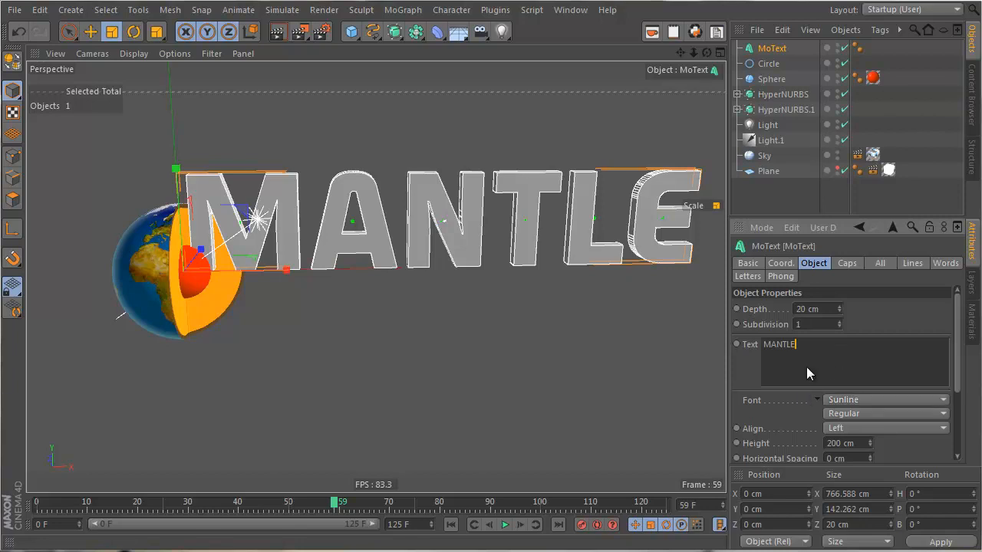
left_click_drag(455, 228, 414, 215, "alt")
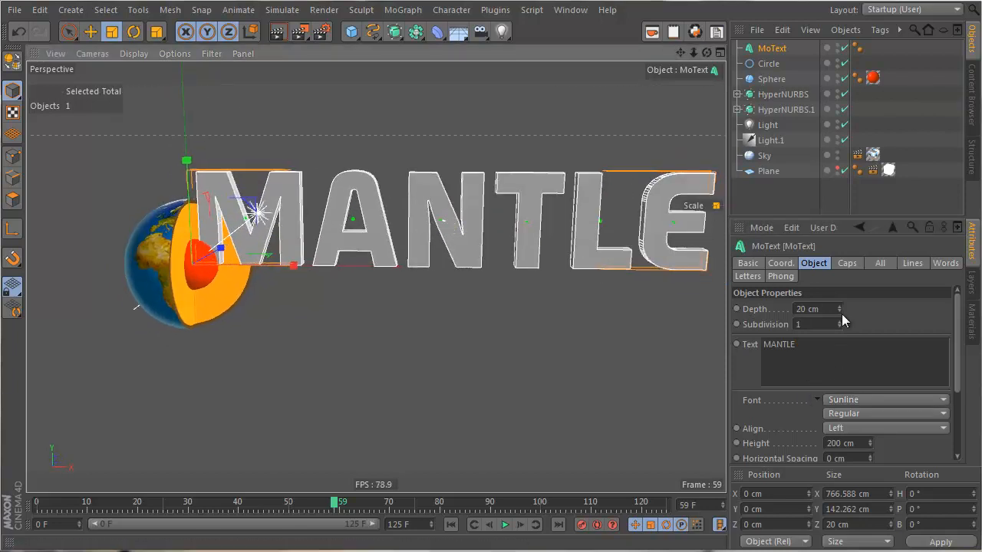
left_click(390, 221)
left_click_drag(337, 217, 192, 230)
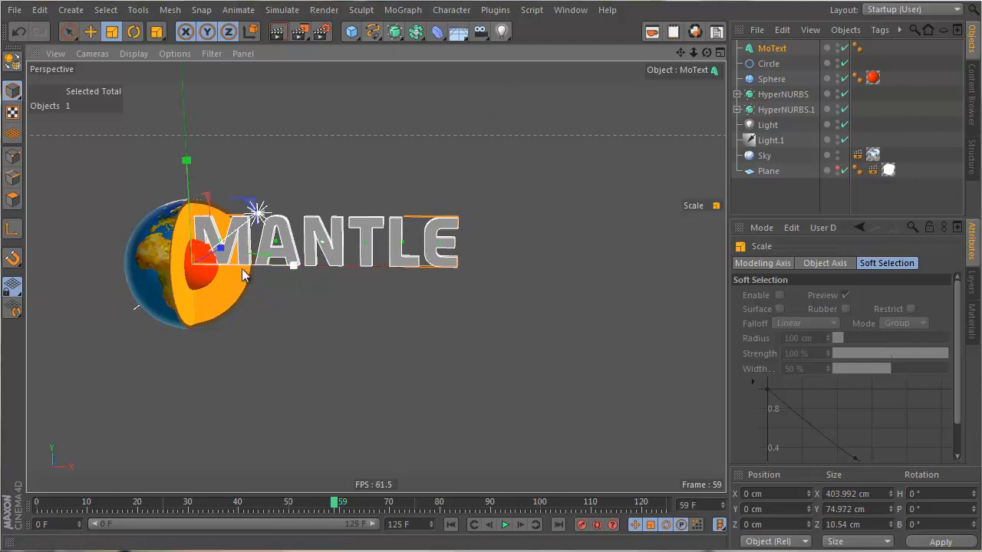
Step: Add a Spline Wrap deformer under the MoText and assign the Circle as its spline along the +X axis
left_click_drag(241, 268, 193, 314, "alt")
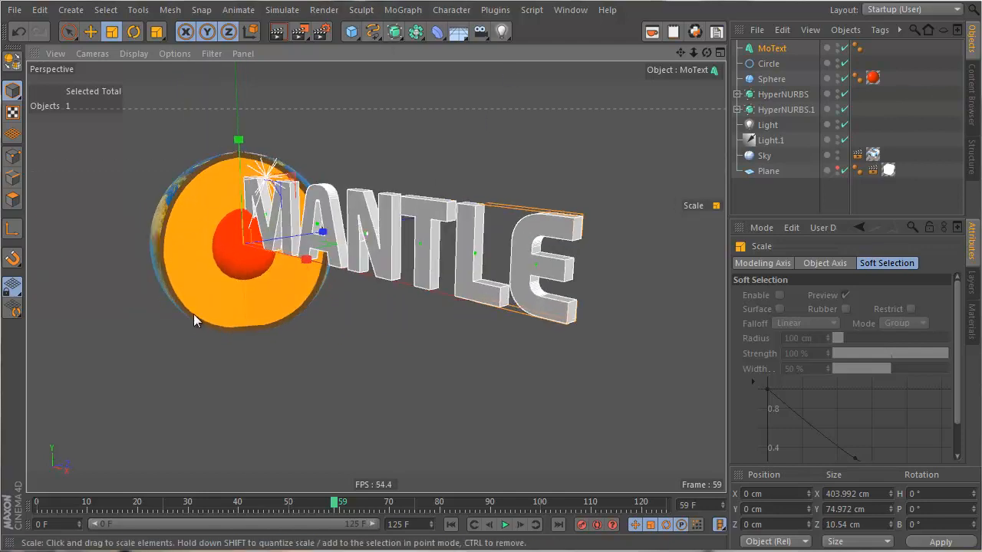
left_click_drag(416, 33, 616, 201)
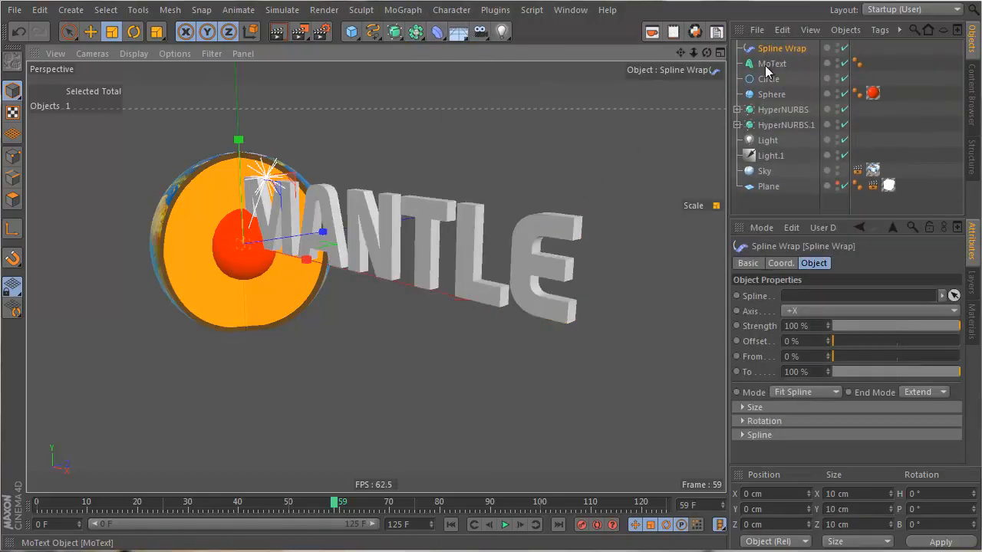
left_click_drag(772, 48, 828, 296)
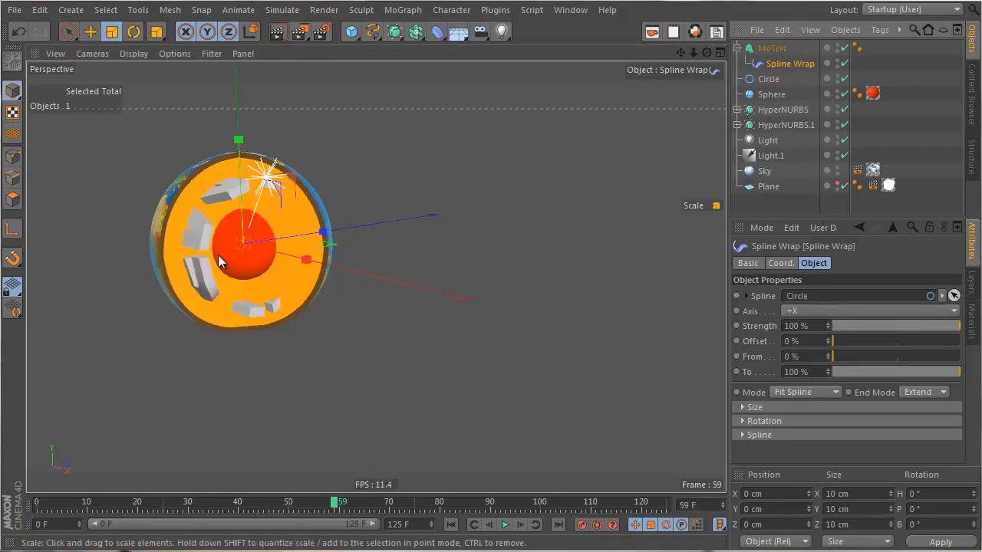
Step: Move the Circle along X to about 163 cm and place it above the MoText in the object hierarchy
left_click(768, 79)
key("e")
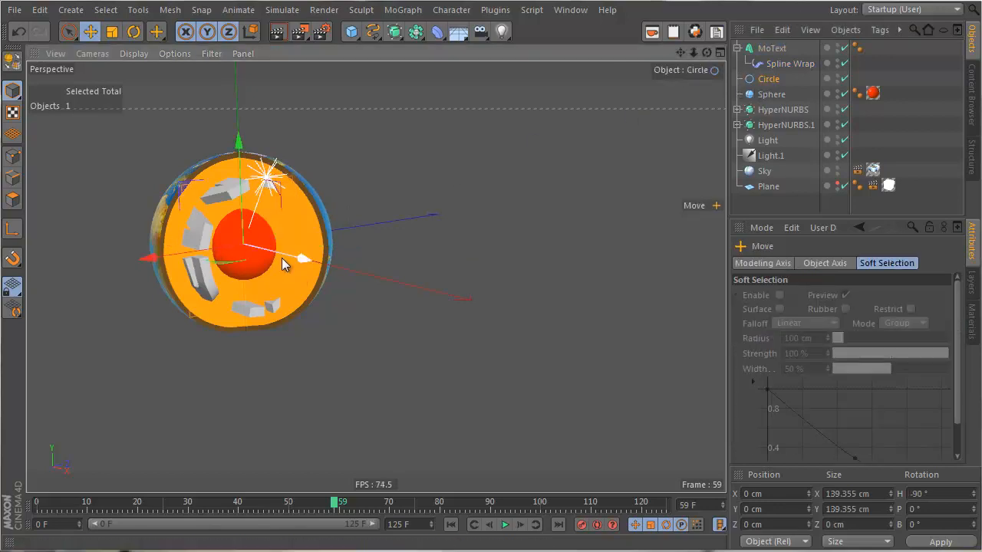
left_click_drag(282, 258, 381, 282)
left_click_drag(767, 79, 770, 48)
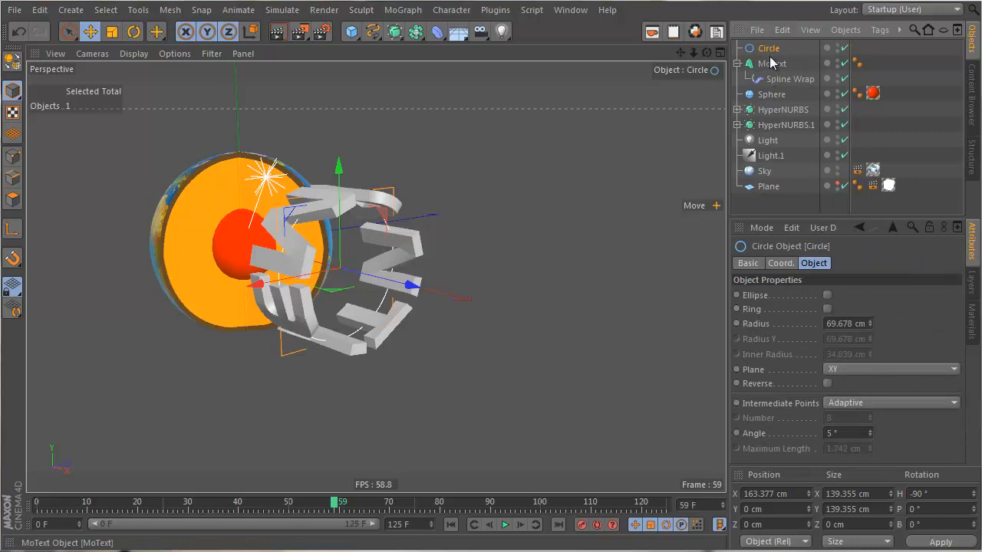
Step: Convert the Circle into an editable spline and delete its side point at X -69.678 cm
left_click_drag(227, 224, 280, 438, "alt")
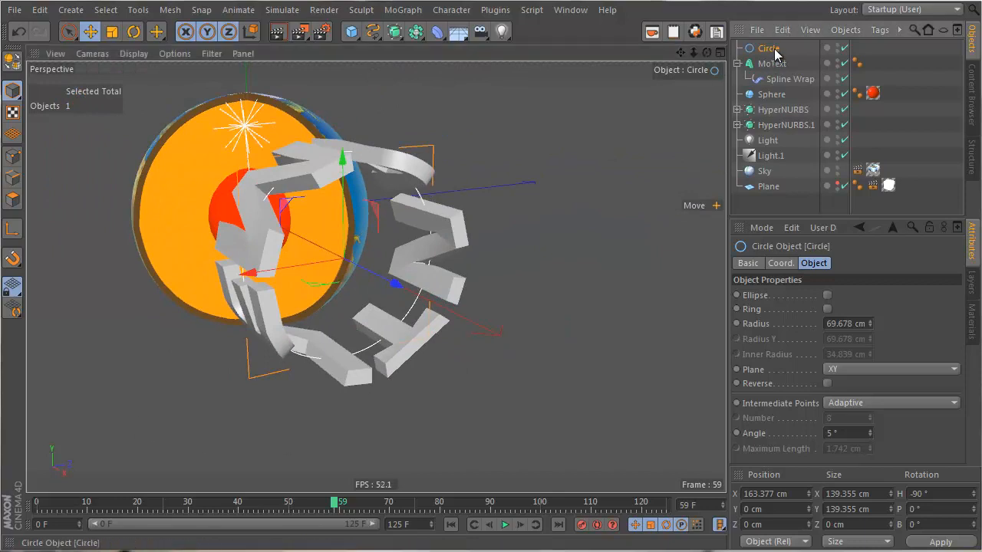
left_click(13, 61)
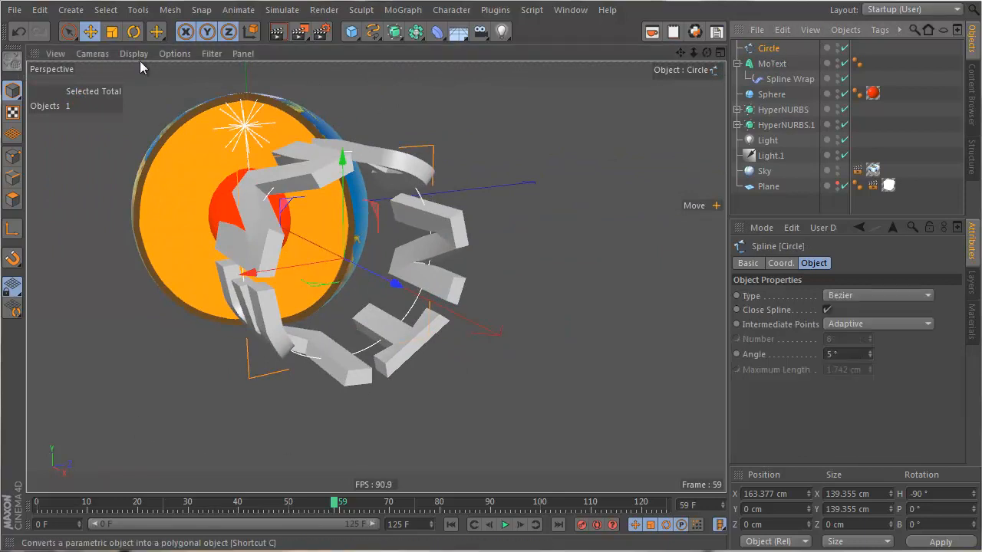
left_click(12, 155)
left_click_drag(481, 324, 394, 301, "alt")
left_click(512, 265)
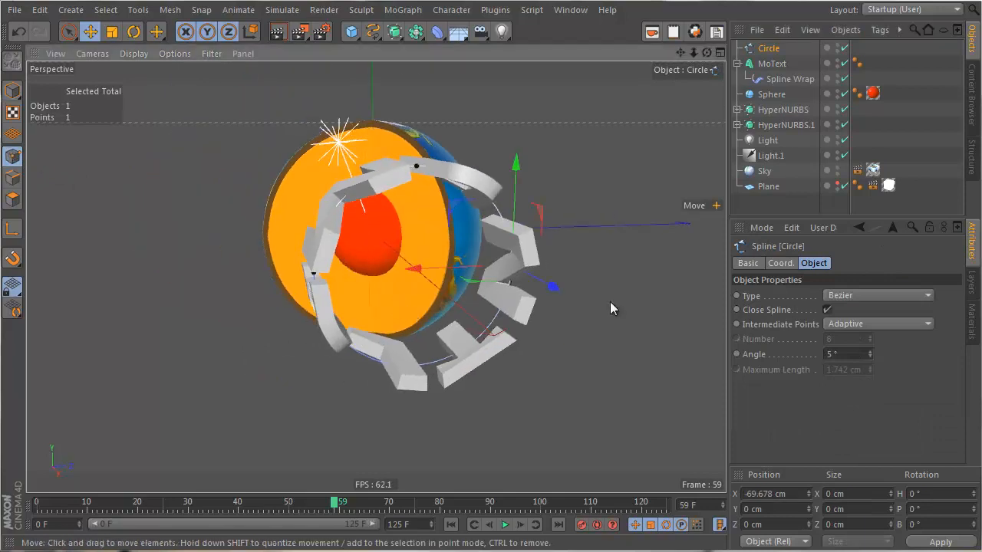
key("Delete")
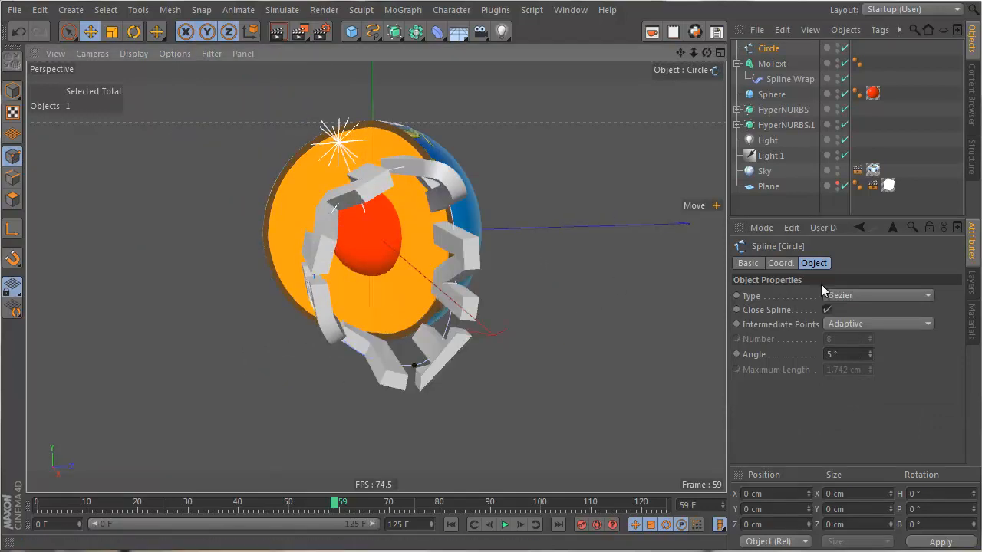
Step: Try opening the Circle spline by disabling Close Spline, and undo that change
left_click(826, 310)
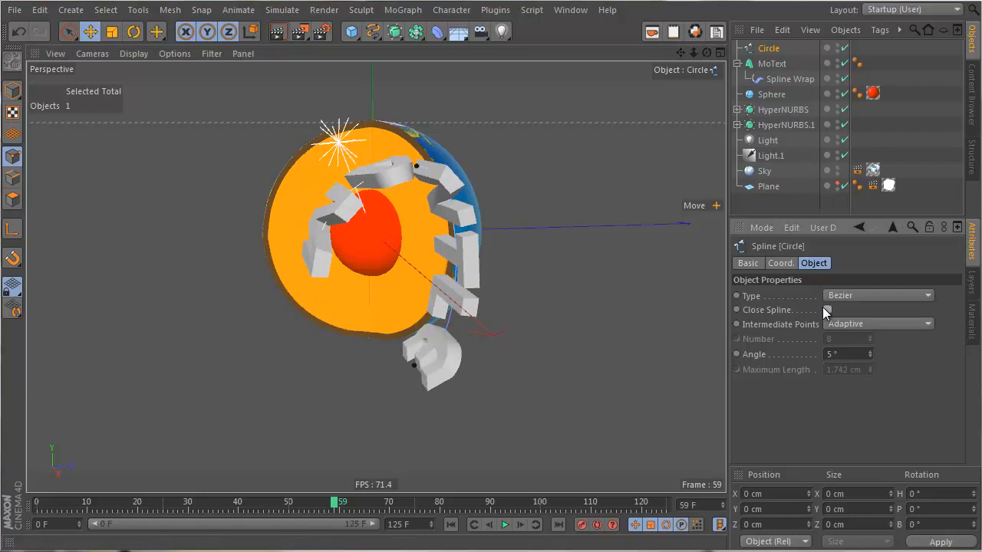
left_click_drag(450, 313, 444, 291, "alt")
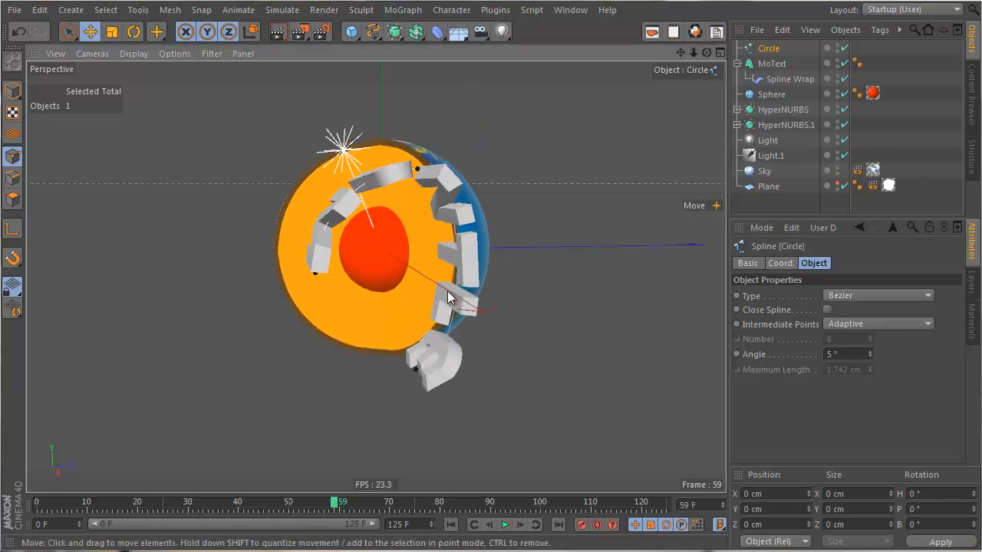
key("ctrl+z")
Step: Disable the Spline Wrap deformer and set the Circle's uppermost point as the spline's first point
left_click_drag(449, 291, 424, 289, "alt")
left_click(427, 168)
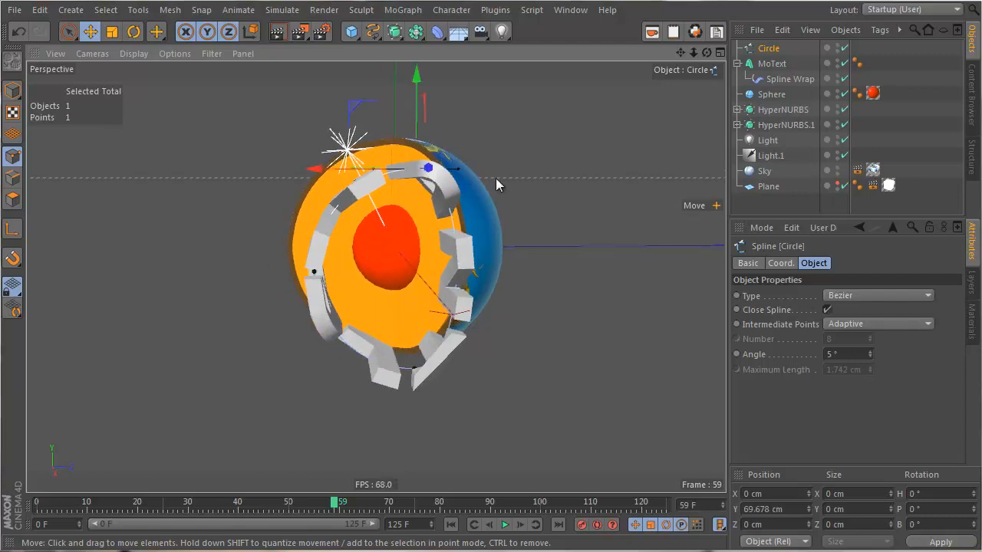
left_click(844, 78)
left_click_drag(518, 188, 469, 280, "alt")
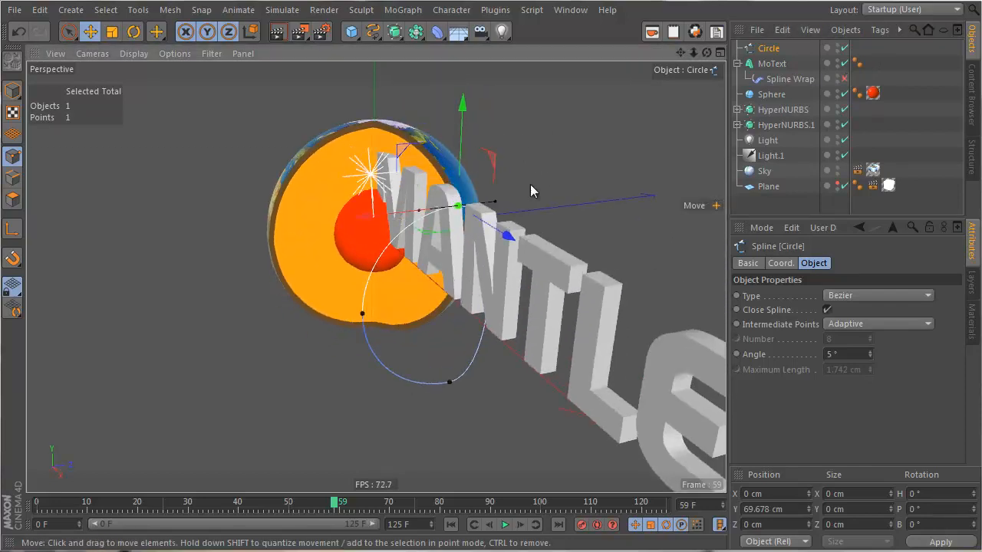
right_click(455, 213)
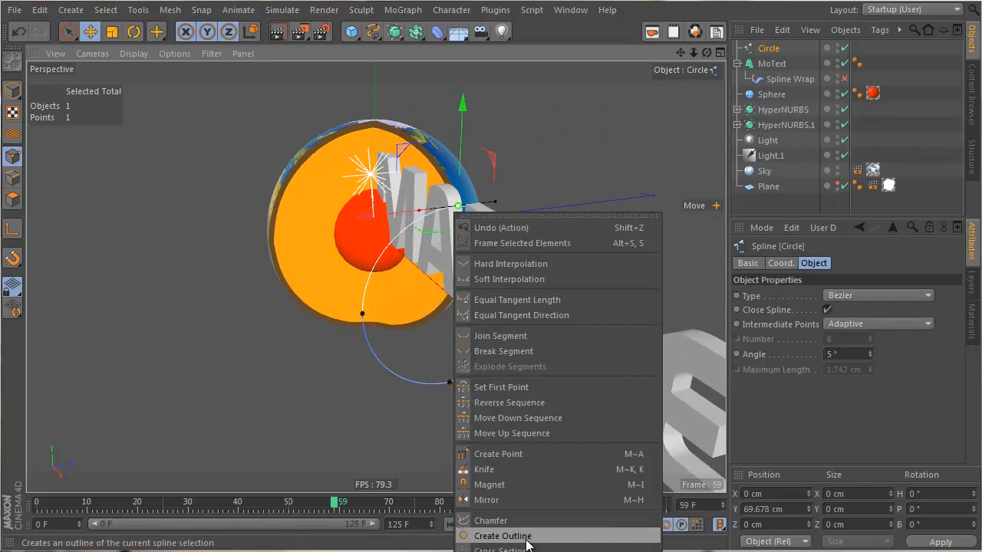
left_click(560, 390)
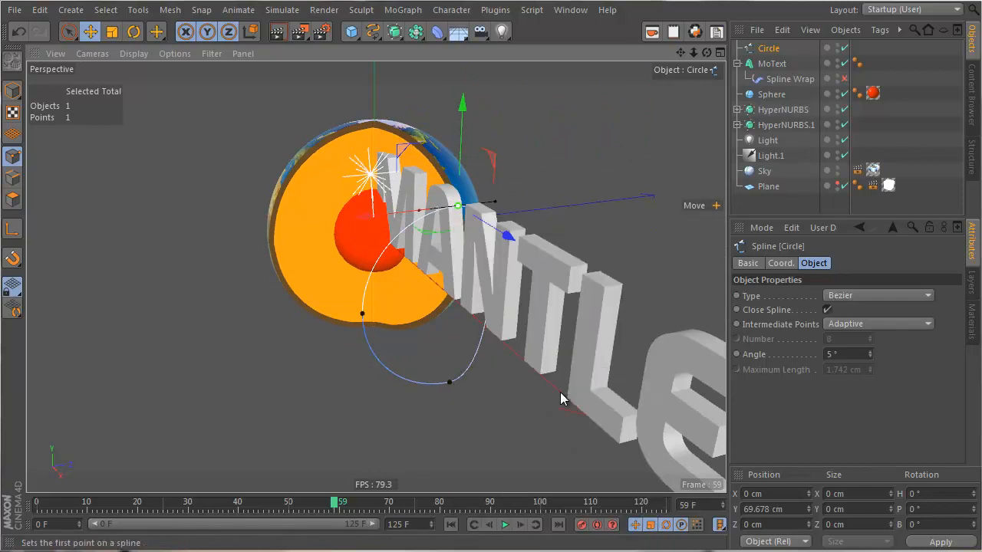
Step: Set the Circle's lowest point as the spline's first point
left_click(828, 308)
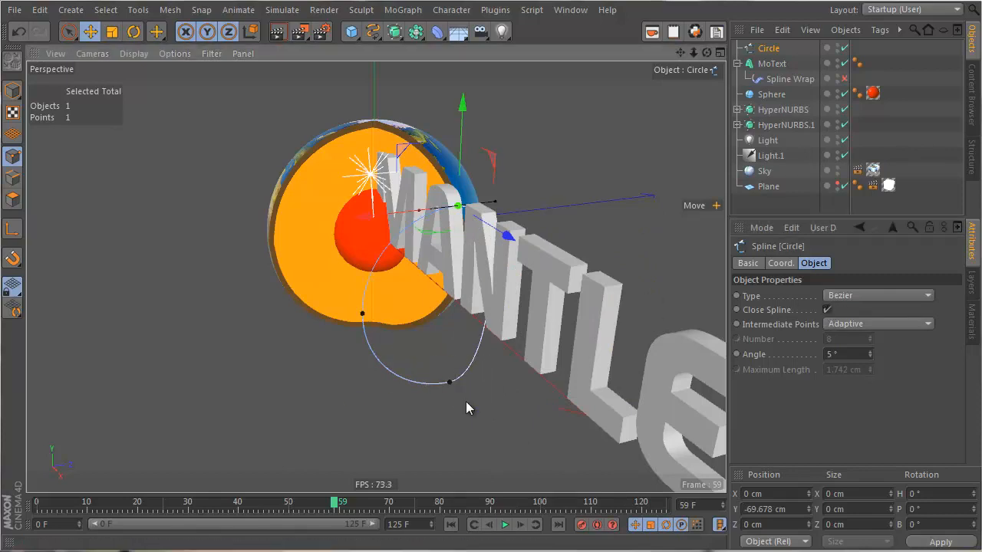
left_click(450, 382)
right_click(444, 389)
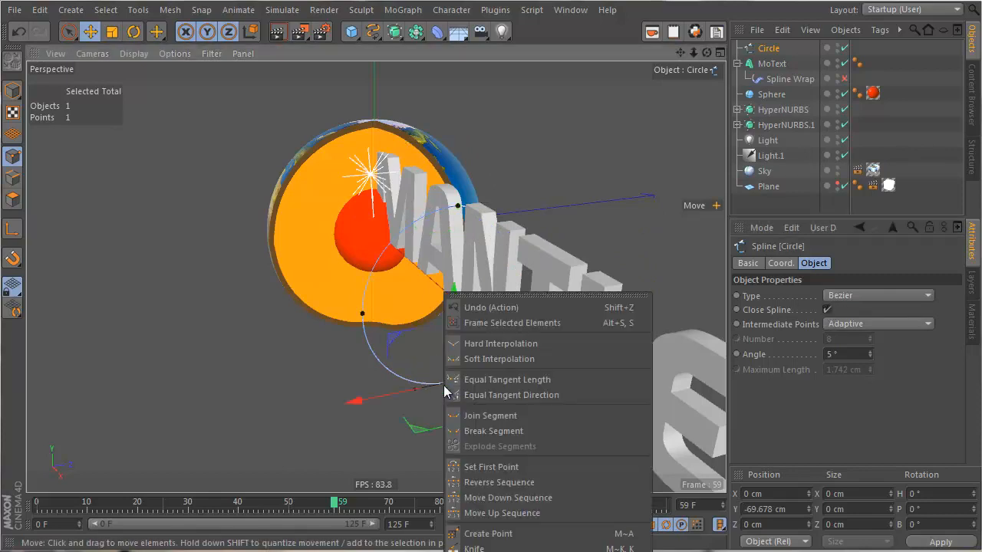
left_click(529, 480)
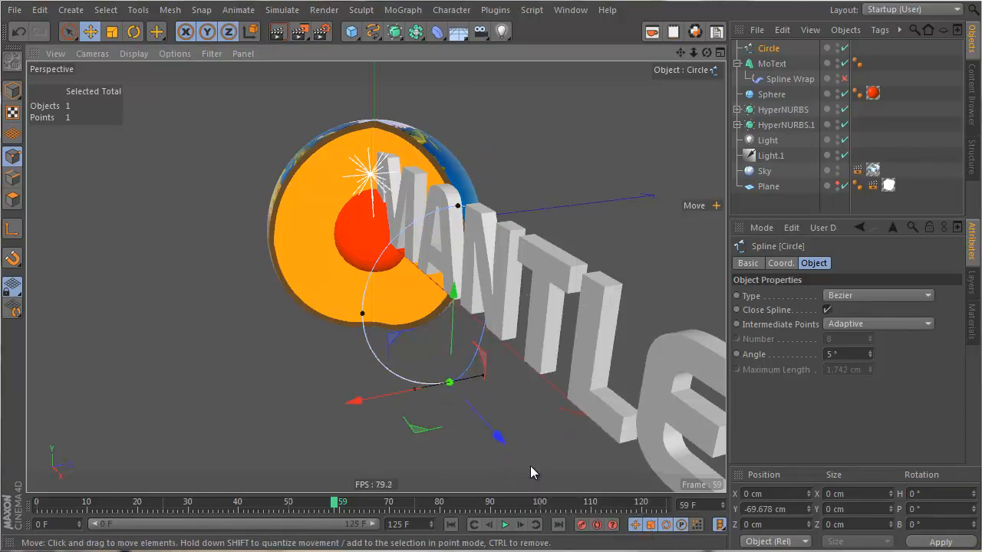
Step: Open the circle spline by turning off Close Spline, and re-enable the Spline Wrap deformer on the MANTLE text
left_click(826, 310)
left_click_drag(426, 318, 563, 189, "alt")
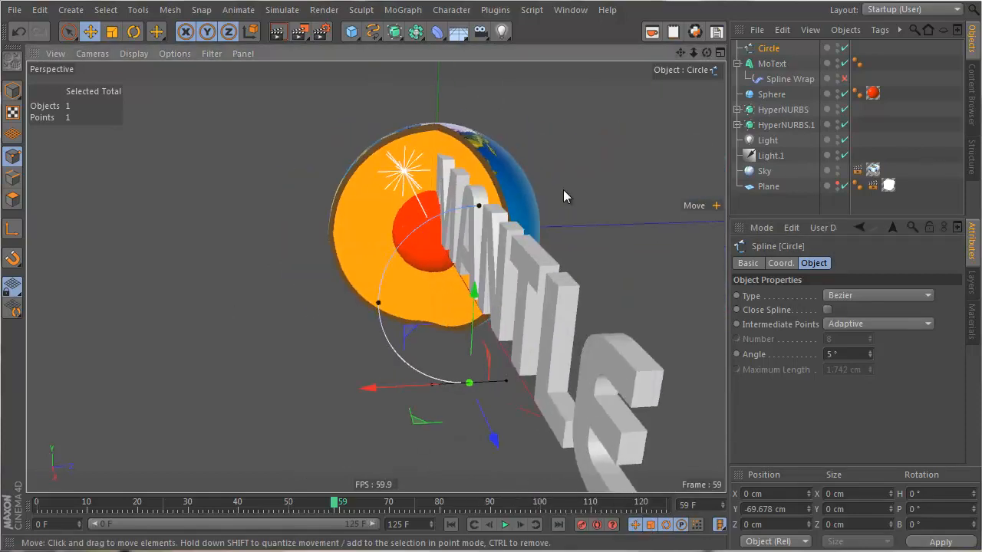
mouse_move(344, 305)
left_mouse_down("alt")
mouse_move(486, 296)
mouse_move(360, 301)
left_mouse_up("alt")
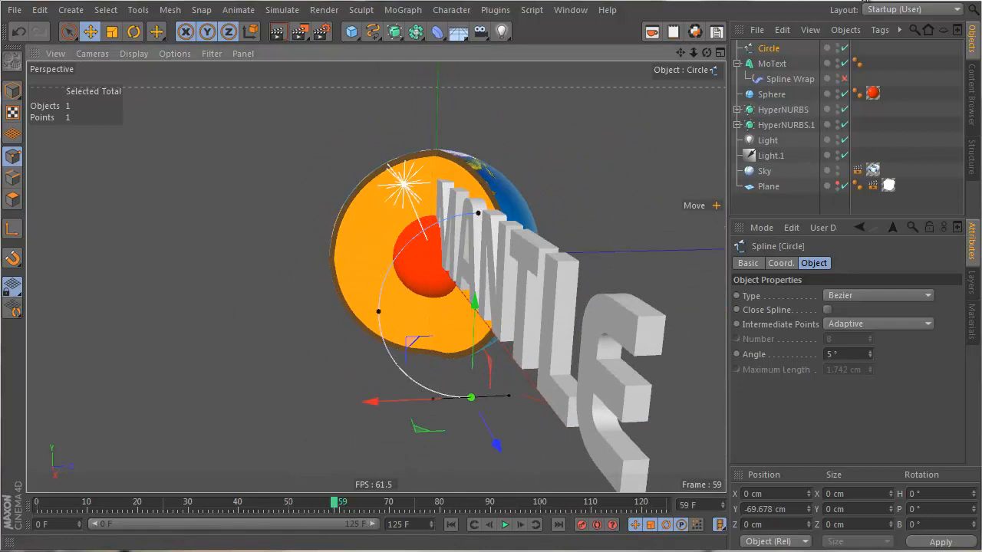
left_click(844, 79)
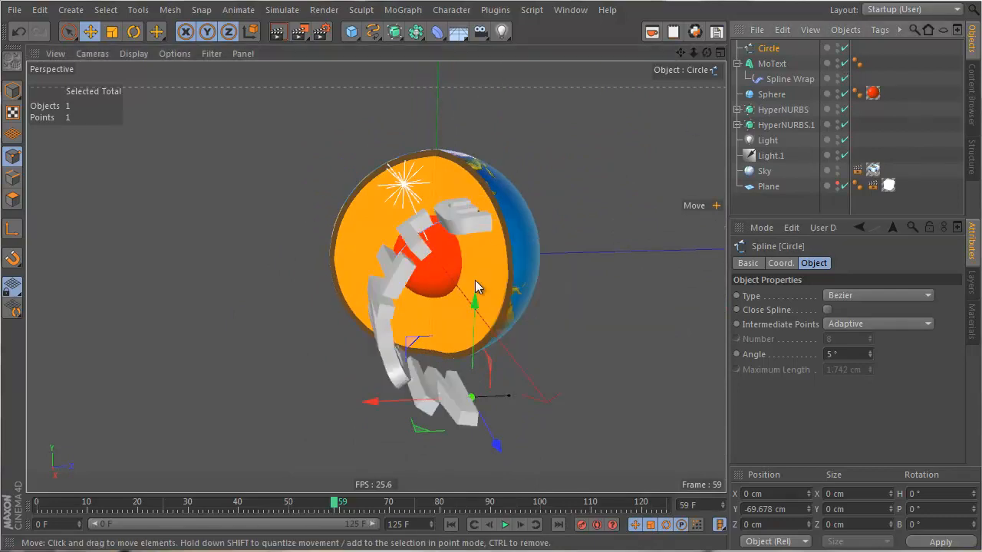
left_click_drag(477, 286, 448, 297, "alt")
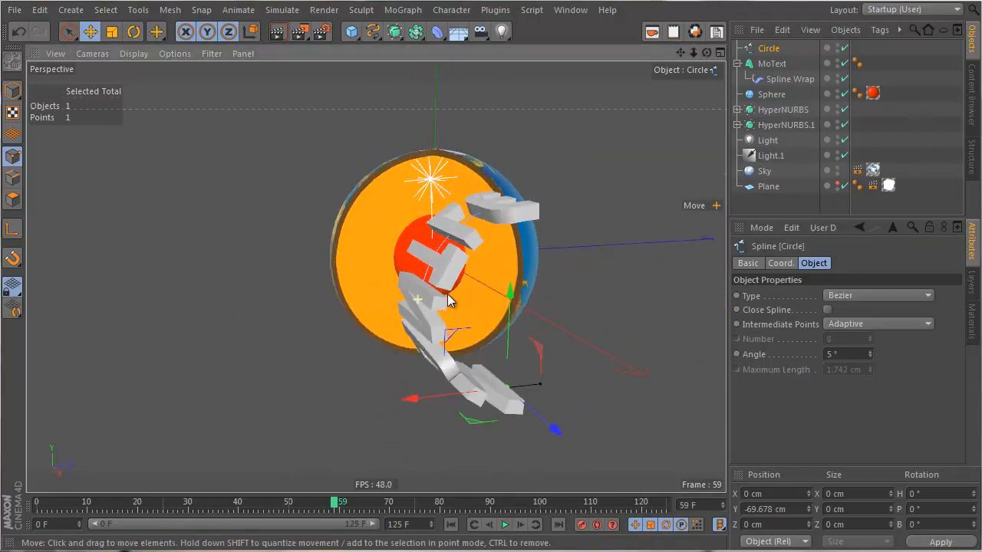
Step: Move the whole circle spline in model mode to about X 5.9 cm, against the Earth's cut face
key("e")
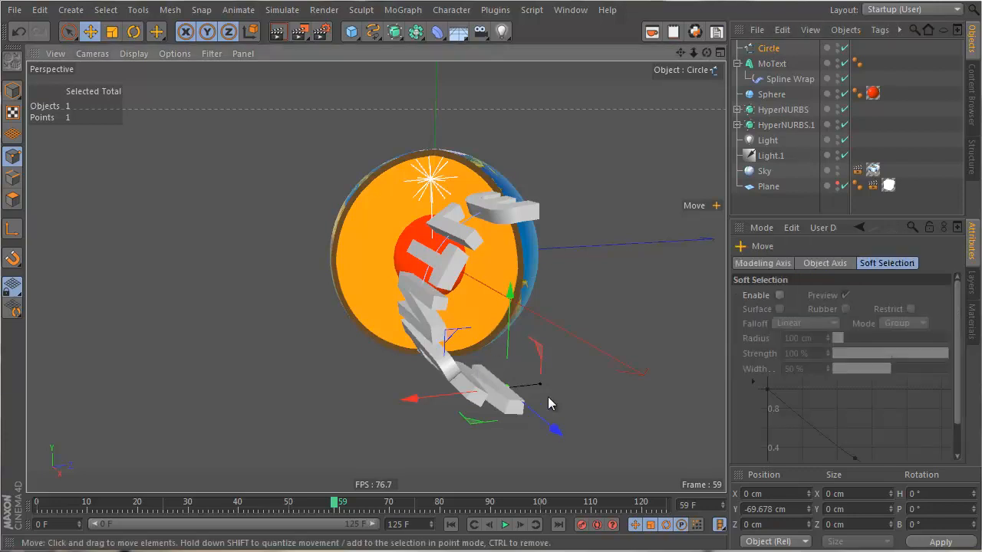
left_click(13, 90)
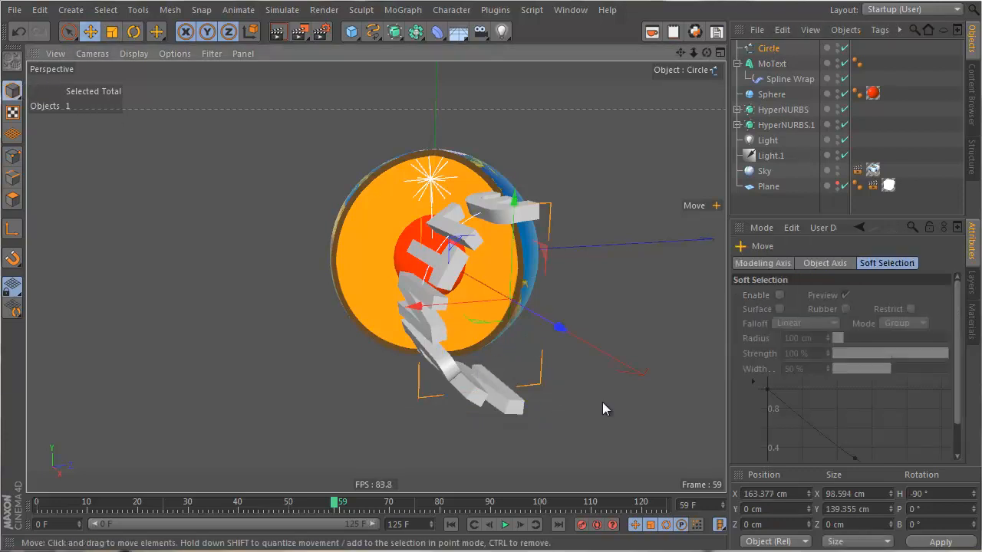
left_click_drag(557, 329, 469, 273)
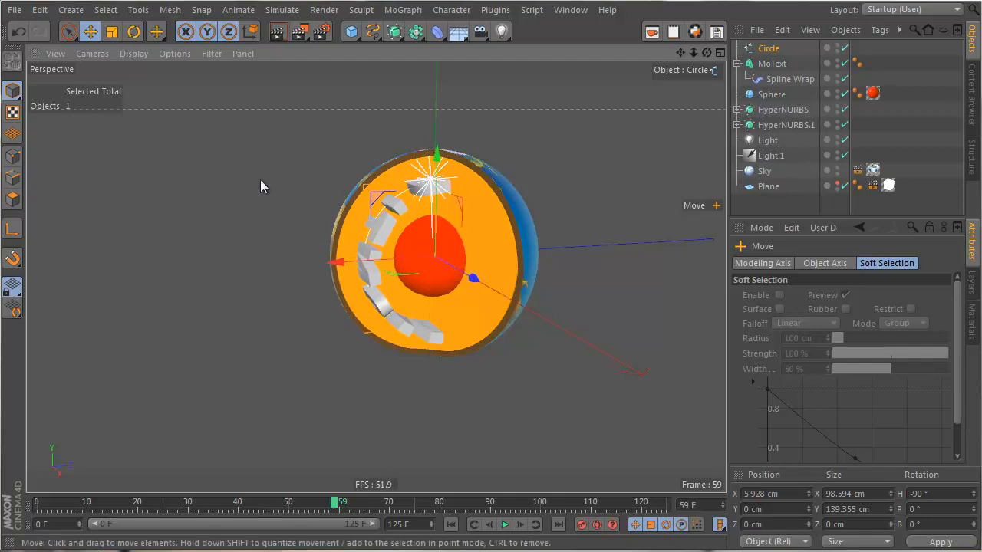
left_click_drag(377, 245, 545, 264, "alt")
right_click_drag(382, 232, 462, 233, "alt")
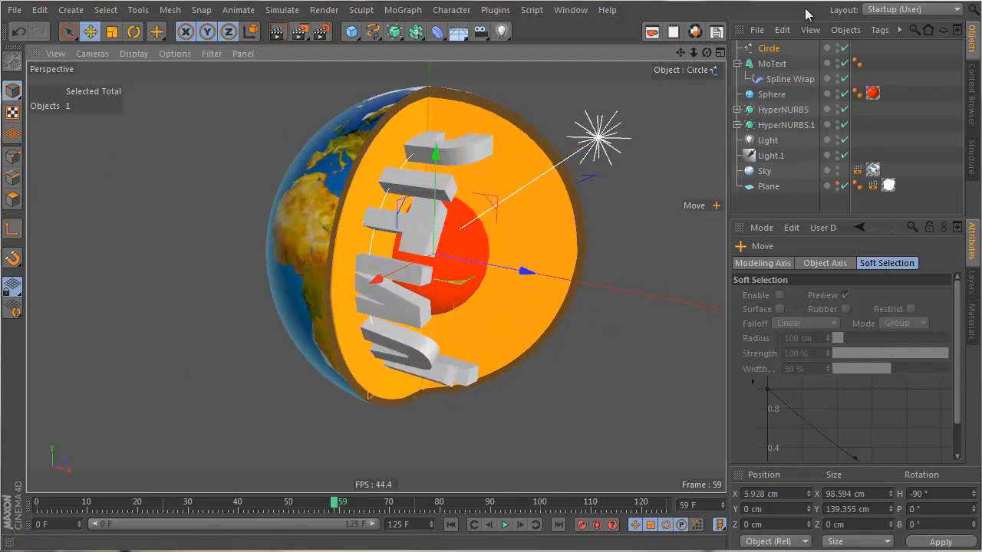
Step: Set the Spline Wrap's rotation banking to -90°
left_click(787, 73)
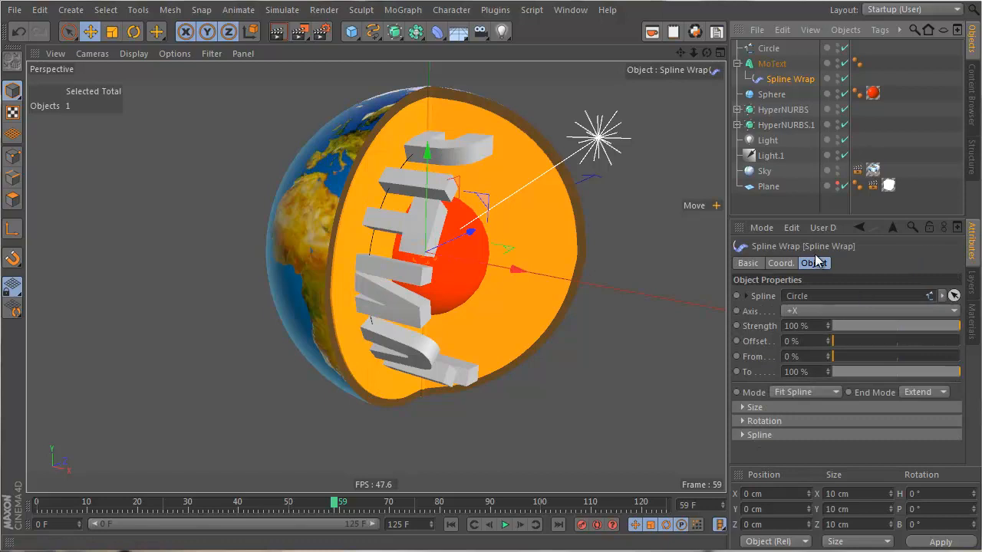
left_click(764, 421)
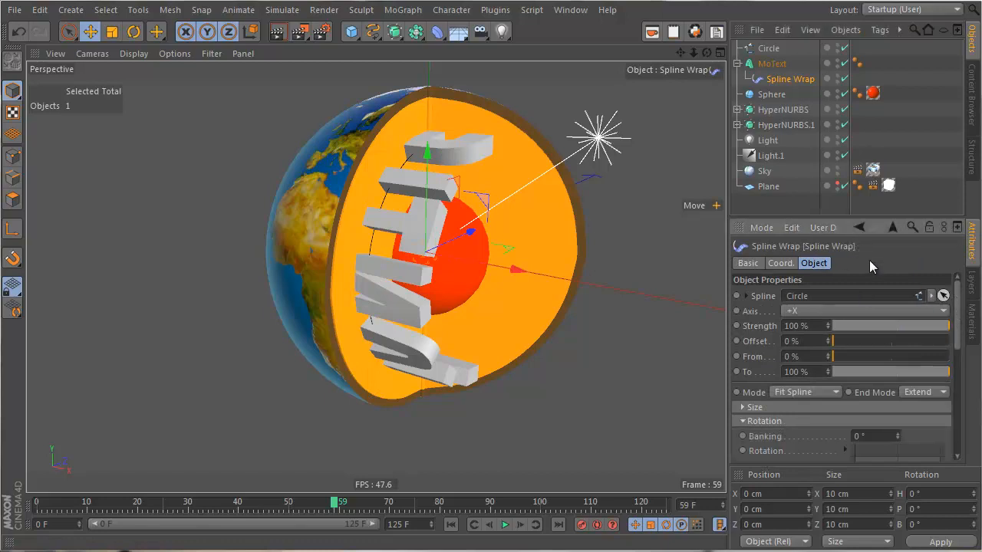
scroll(956, 304, "down", 5)
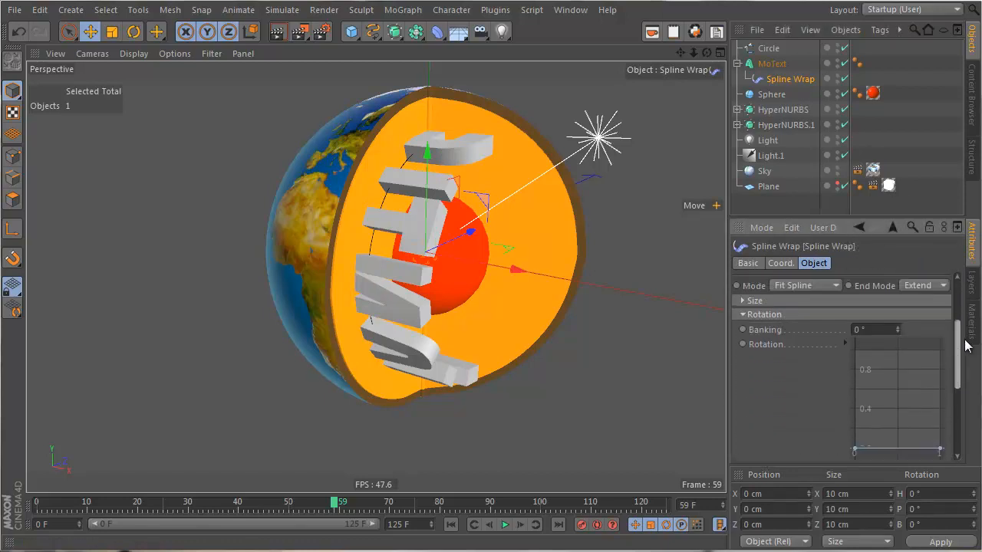
mouse_move(900, 314)
left_mouse_down()
mouse_move(897, 326)
mouse_move(899, 313)
left_mouse_up()
double_click(881, 317)
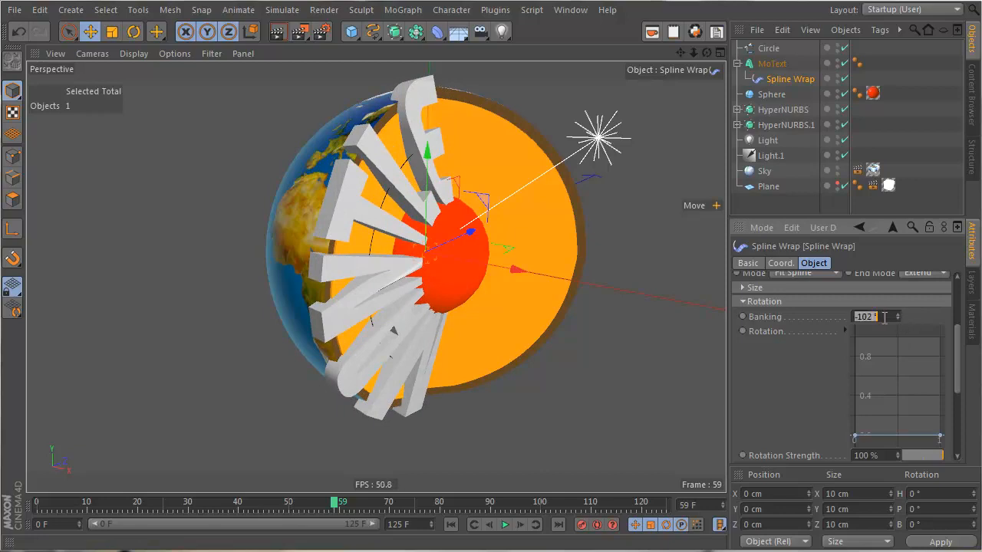
type("-90")
key("Return")
Step: Scale the MANTLE MoText down to a text height of about 36 cm so it fits within the mantle layer
left_click_drag(433, 269, 222, 268, "alt")
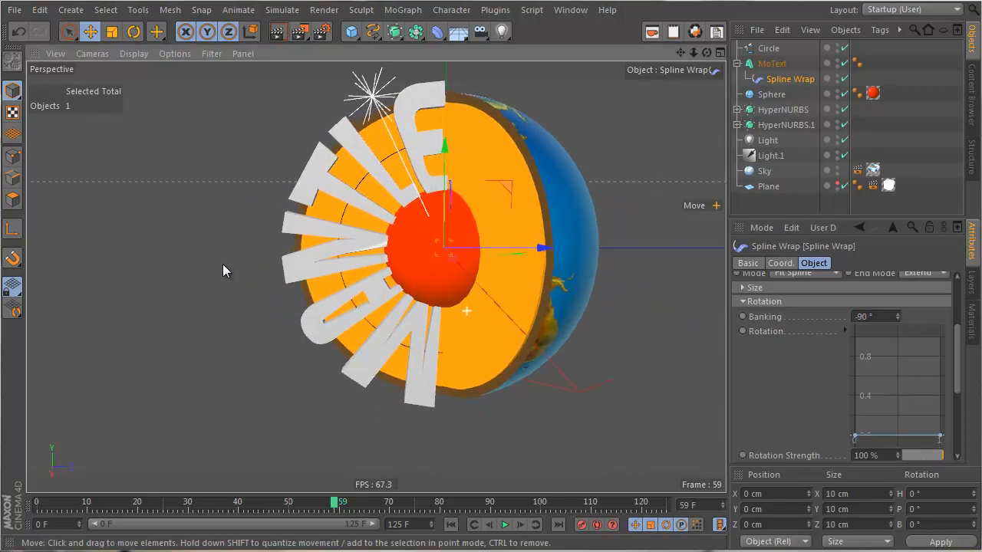
left_click(765, 61)
key("t")
left_click_drag(614, 142, 204, 226)
Step: Scale the circle spline to about 85% and move it to about X 5.4 cm
left_click(768, 47)
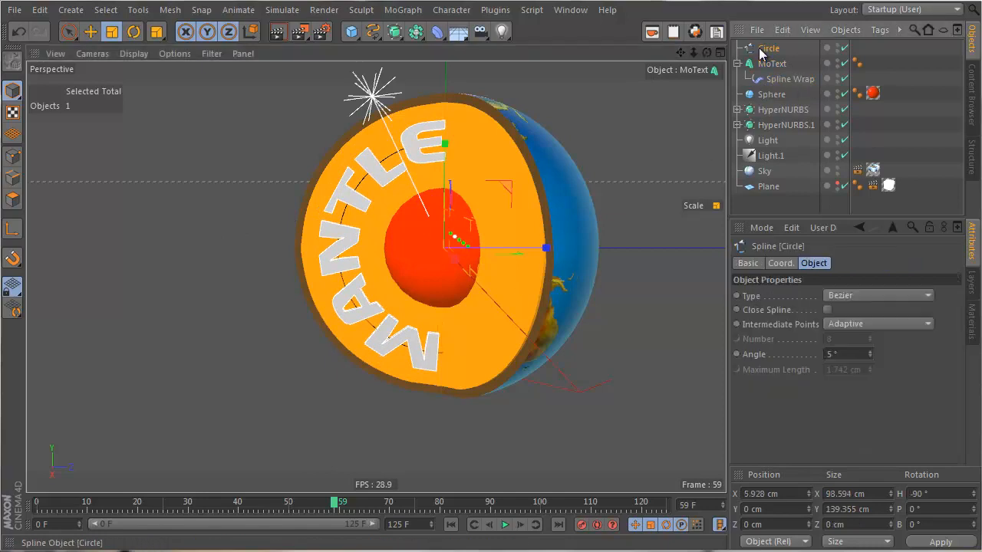
left_click_drag(627, 125, 519, 148)
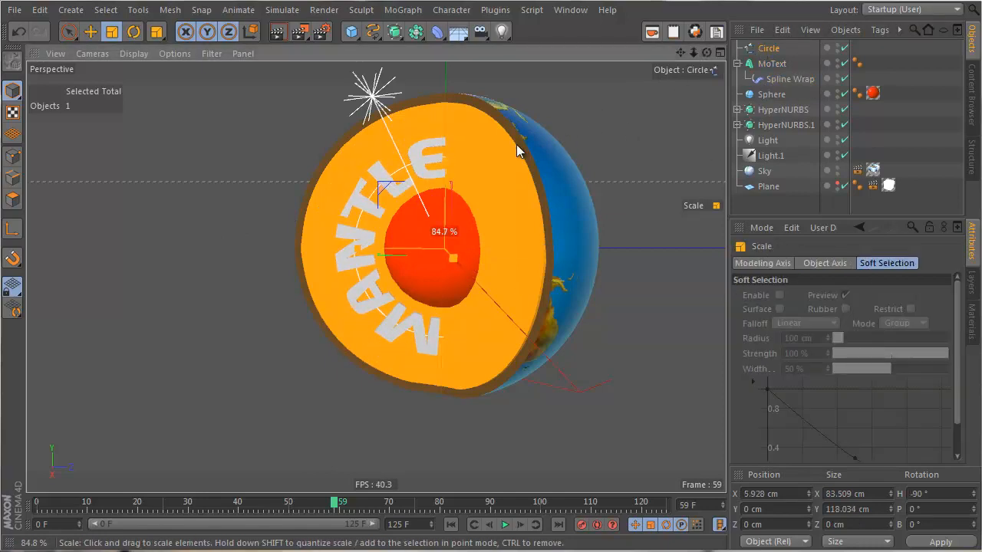
left_click_drag(412, 222, 433, 234, "alt")
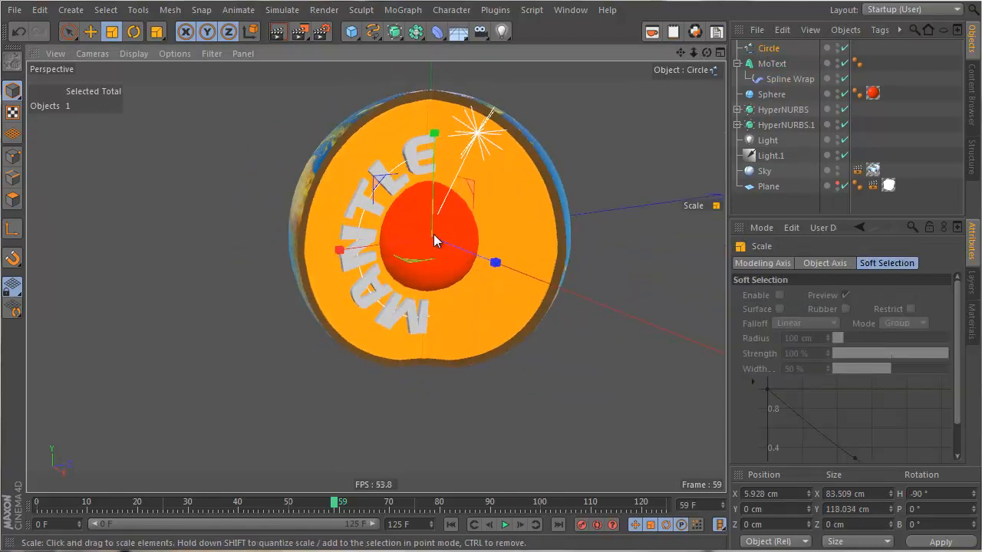
right_click_drag(427, 227, 533, 218, "alt")
left_click(759, 47)
left_click_drag(373, 153, 254, 169, "alt")
key("e")
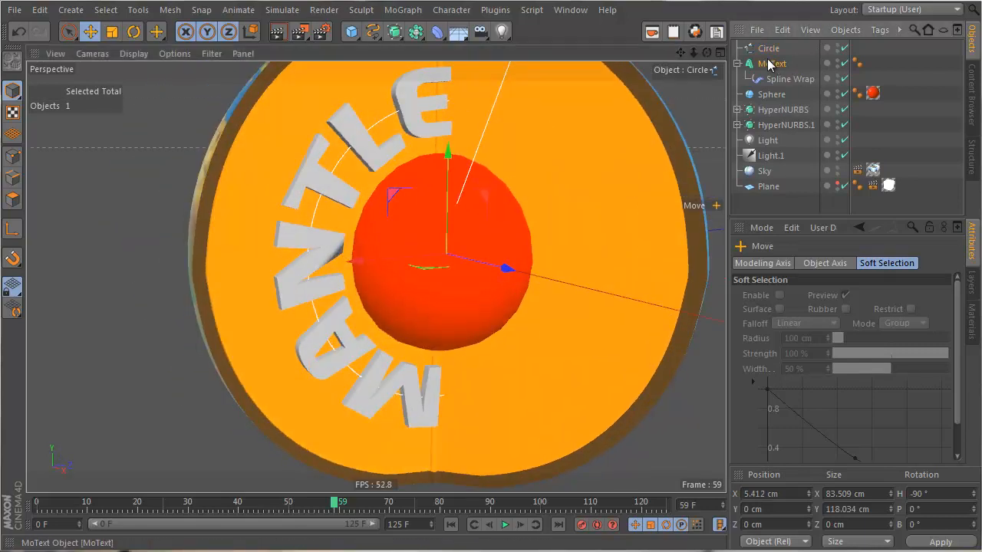
Step: Set the MANTLE text's extrusion depth to about 6.6 cm
left_click(771, 63)
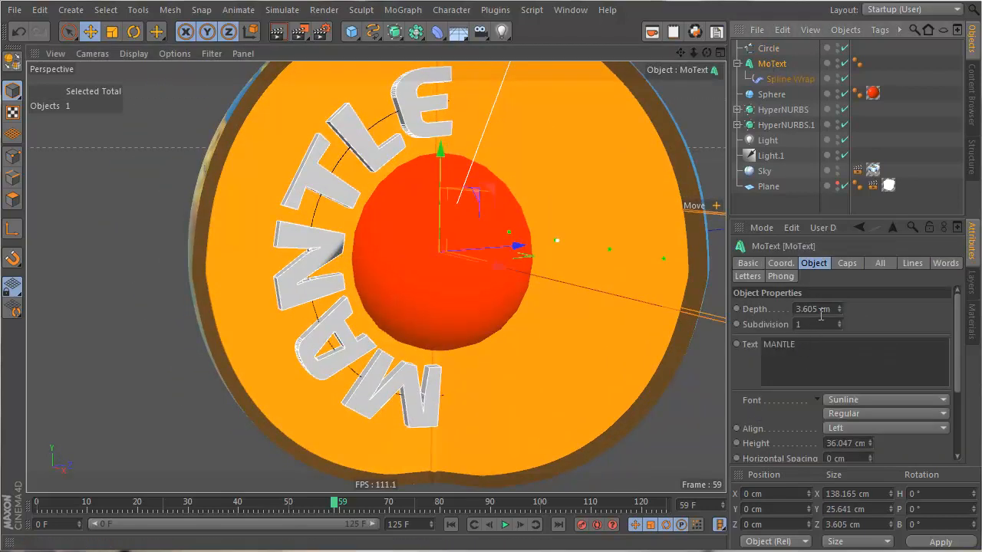
left_click_drag(823, 309, 881, 306)
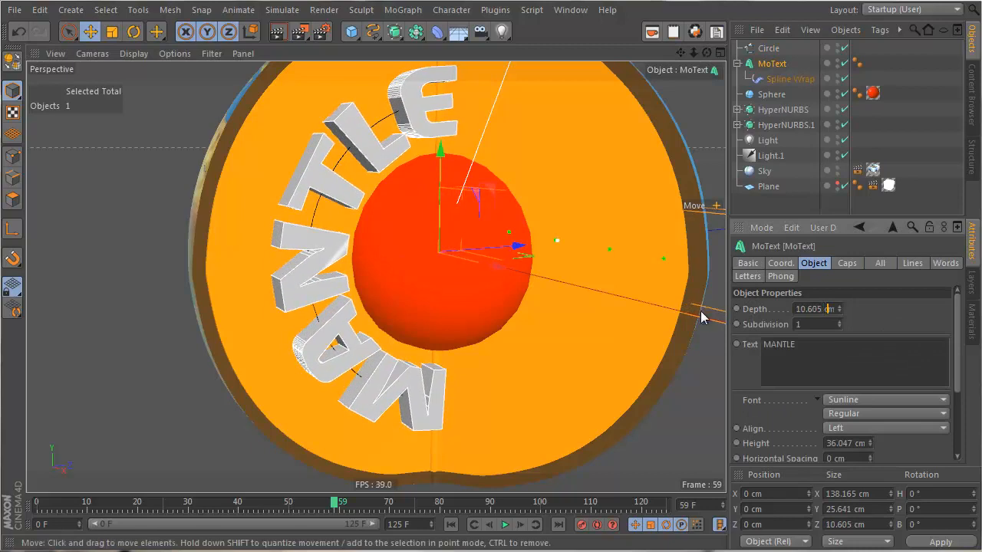
left_click_drag(430, 261, 385, 262, "alt")
scroll(819, 307, "down", 4)
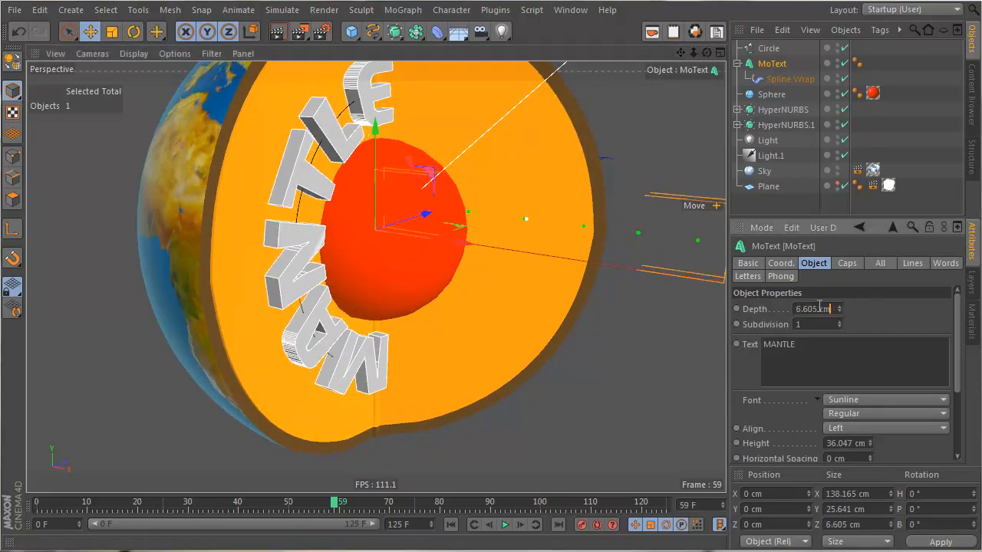
scroll(819, 306, "up", 2)
mouse_move(405, 272)
left_mouse_down("alt")
mouse_move(475, 269)
mouse_move(421, 273)
mouse_move(416, 229)
mouse_move(448, 77)
left_mouse_up("alt")
Step: Display the viewport shading with wireframe lines and move the circle spline to about X 5.5 cm
left_click(768, 48)
key("n")
key("b")
left_click_drag(528, 141, 502, 185, "alt")
scroll(446, 146, "up", 2)
left_click_drag(446, 146, 418, 258, "alt")
left_click_drag(328, 305, 354, 281, "alt")
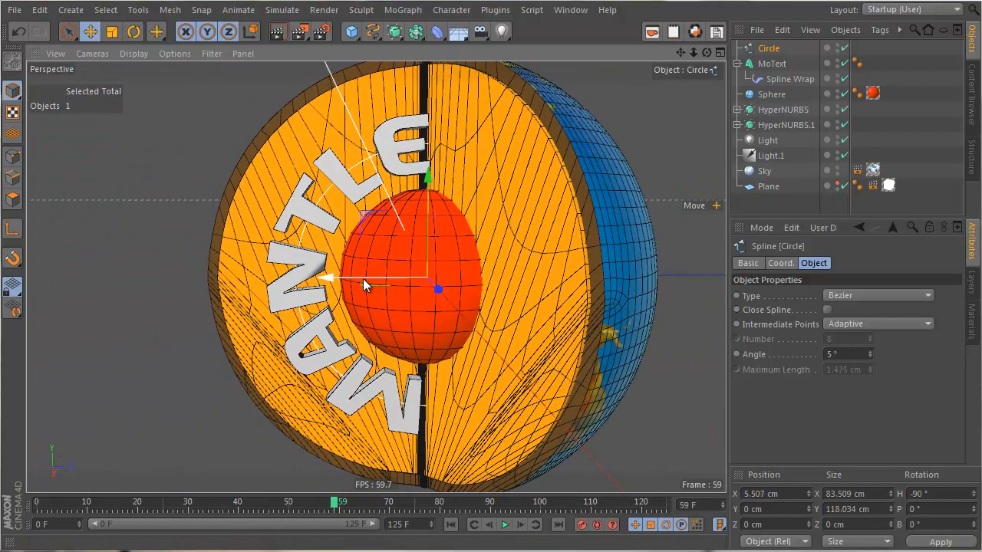
Step: Scale the circle spline up to about 89 × 126 cm to center the text in the mantle
key("t")
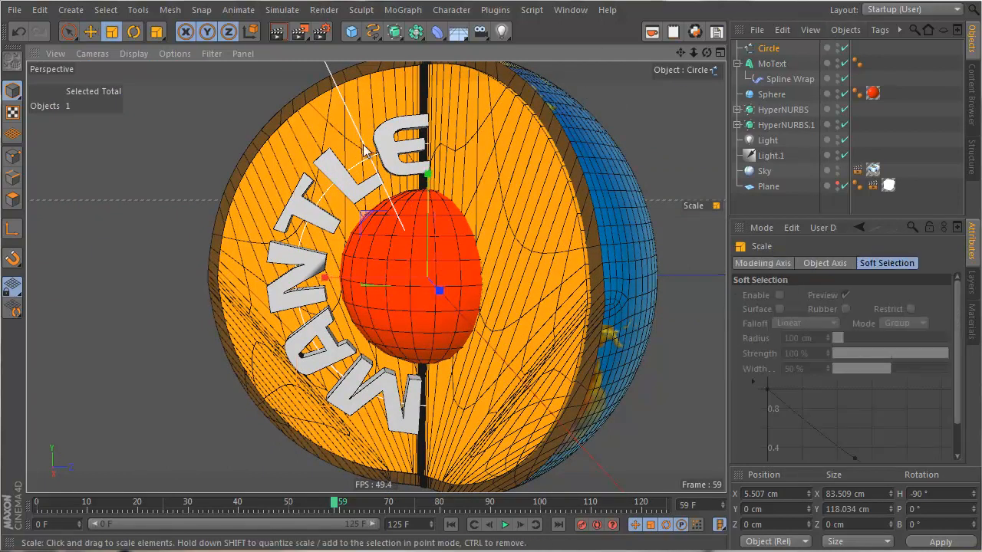
left_click_drag(365, 151, 389, 89)
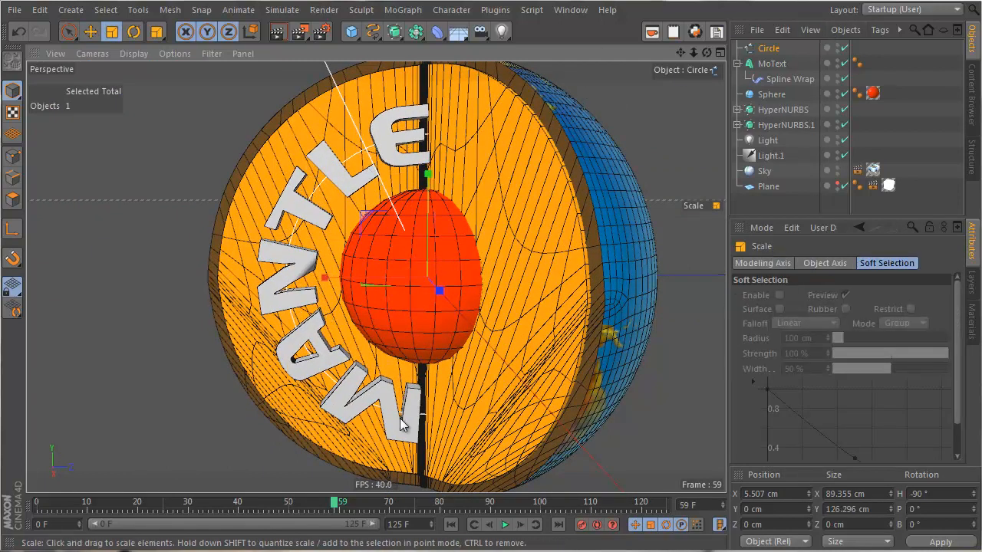
Step: Set the Spline Wrap's From value to 6% and its To value to 91%
left_click(782, 79)
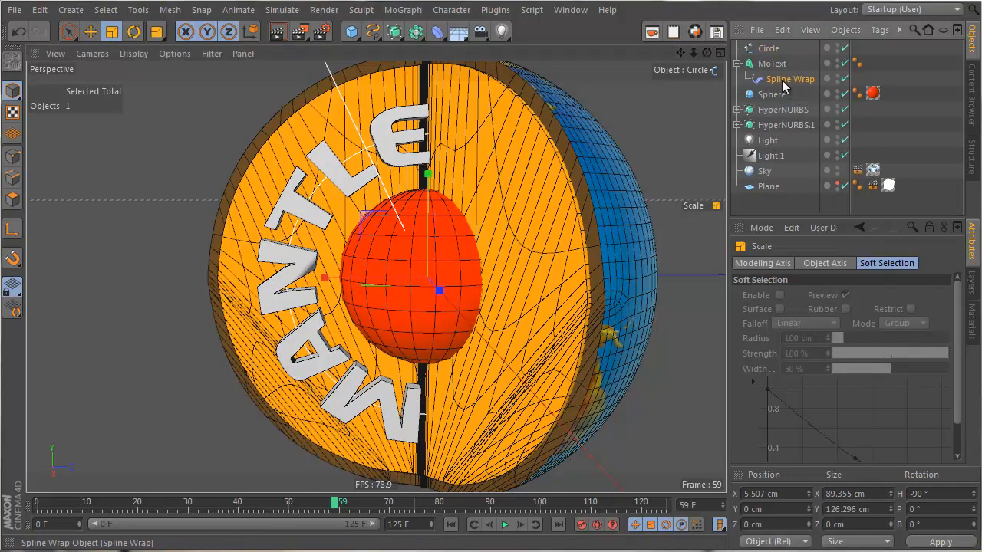
left_click_drag(834, 352, 840, 354)
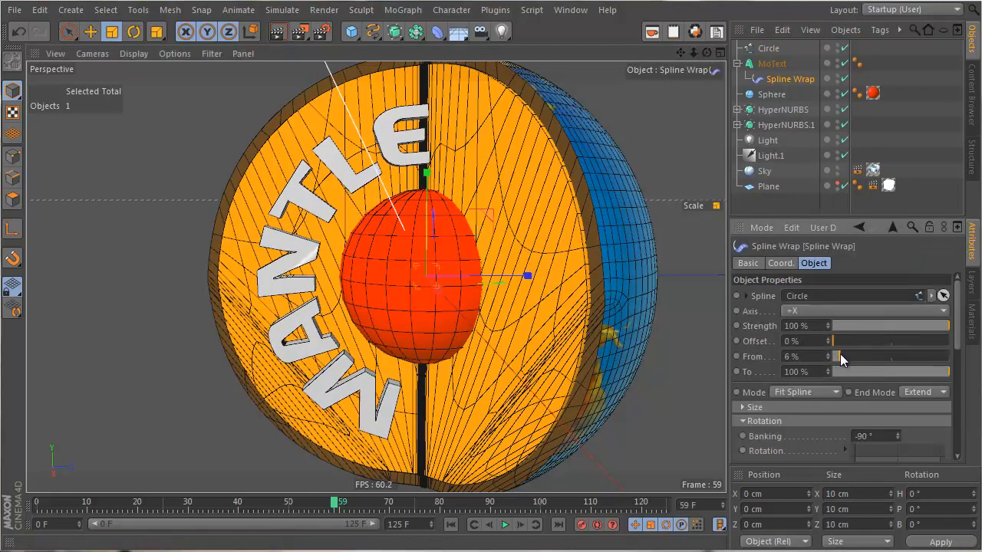
left_click_drag(943, 374, 940, 377)
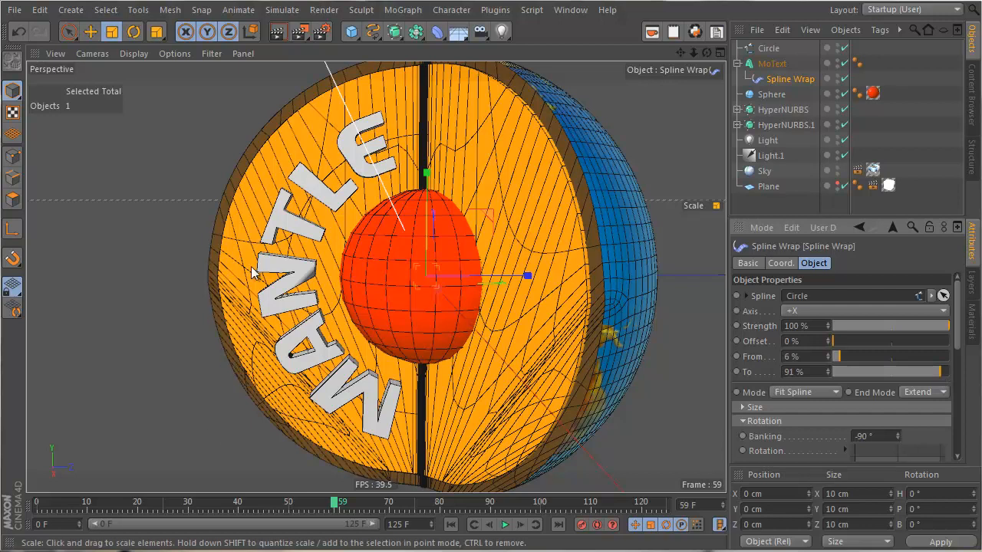
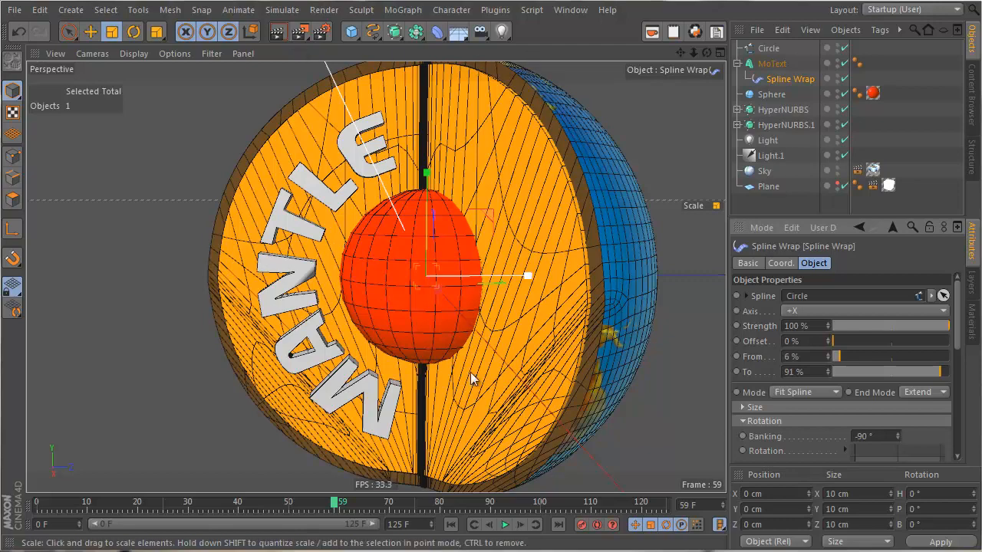
Step: Render the perspective view to check the curved MANTLE text from an angle
left_click_drag(376, 243, 517, 245, "alt")
right_click_drag(516, 245, 407, 294, "alt")
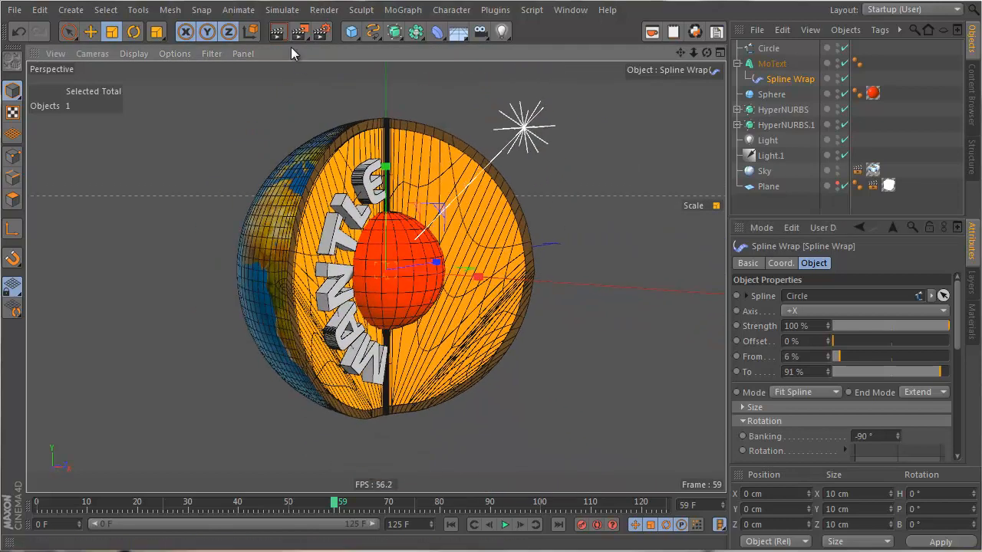
left_click(277, 38)
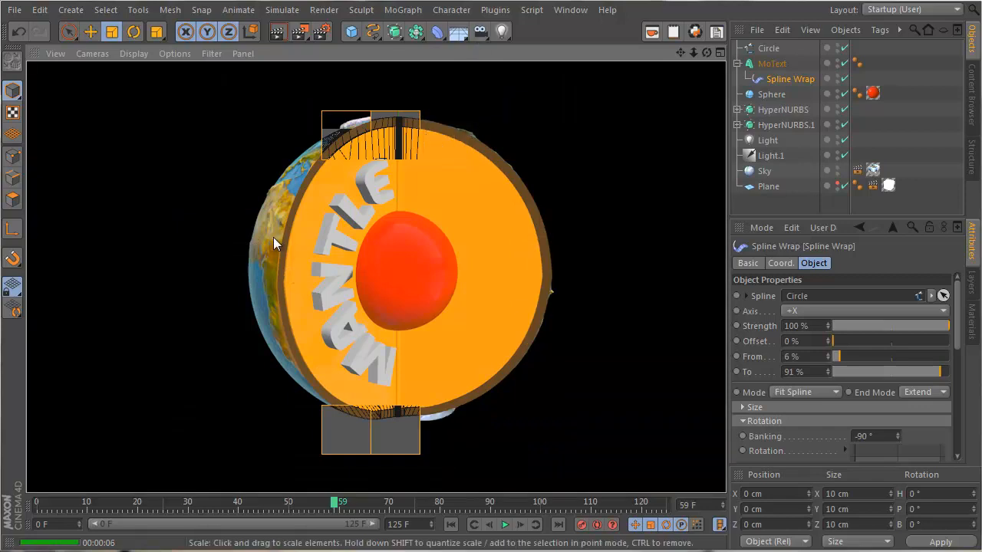
Step: Set the shadow of the infinite light Light.1 to Raytraced (Hard) and render the view to check it
left_click(769, 156)
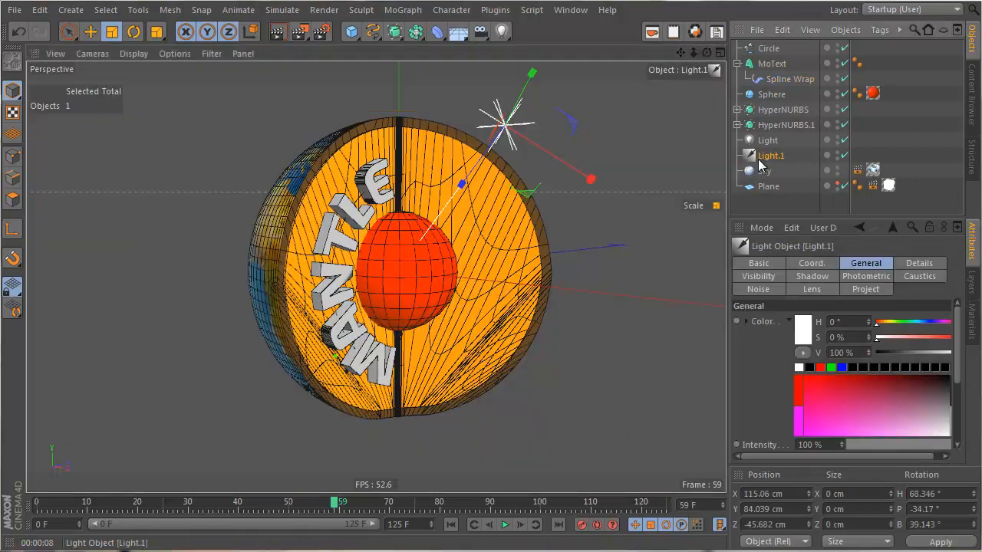
left_click_drag(441, 203, 498, 321, "alt")
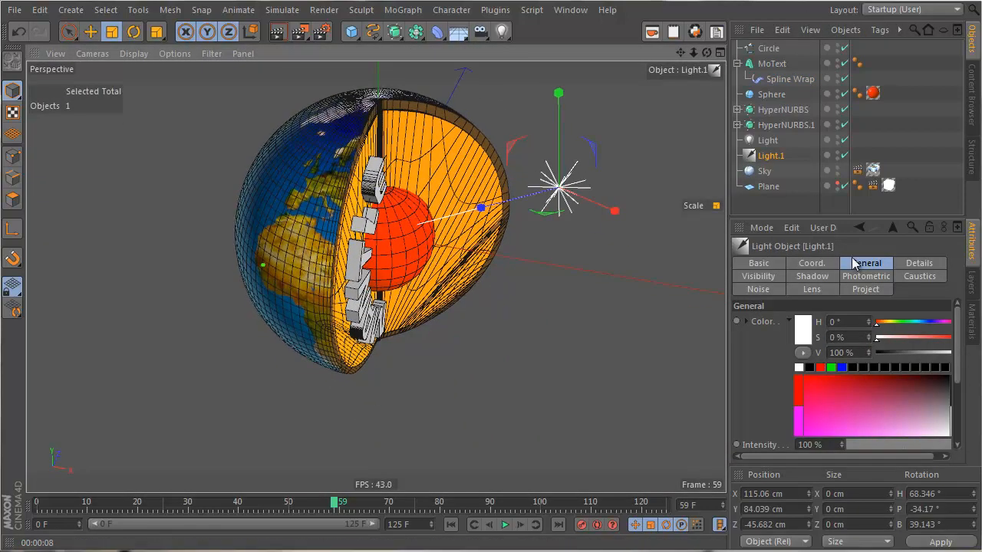
scroll(754, 423, "down", 5)
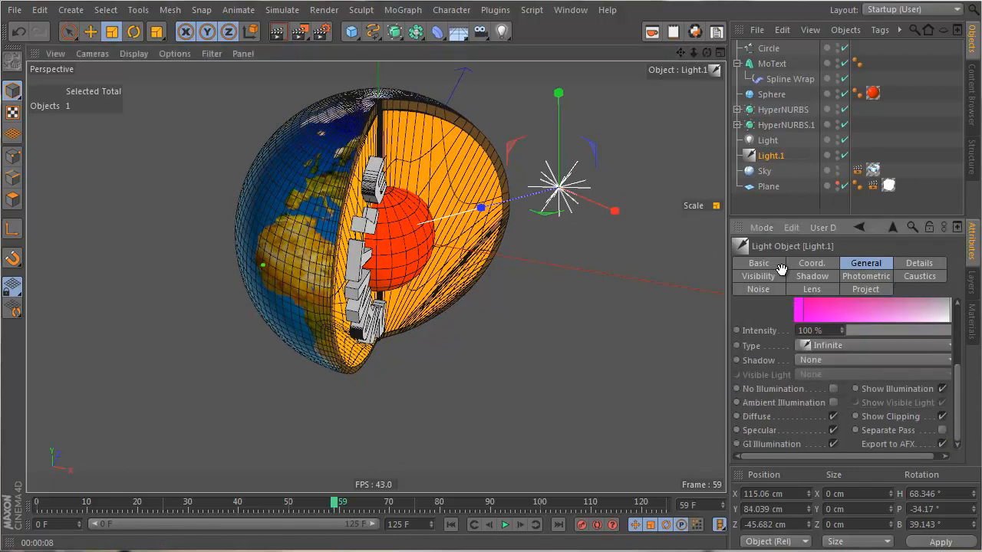
left_click(824, 361)
left_click(841, 406)
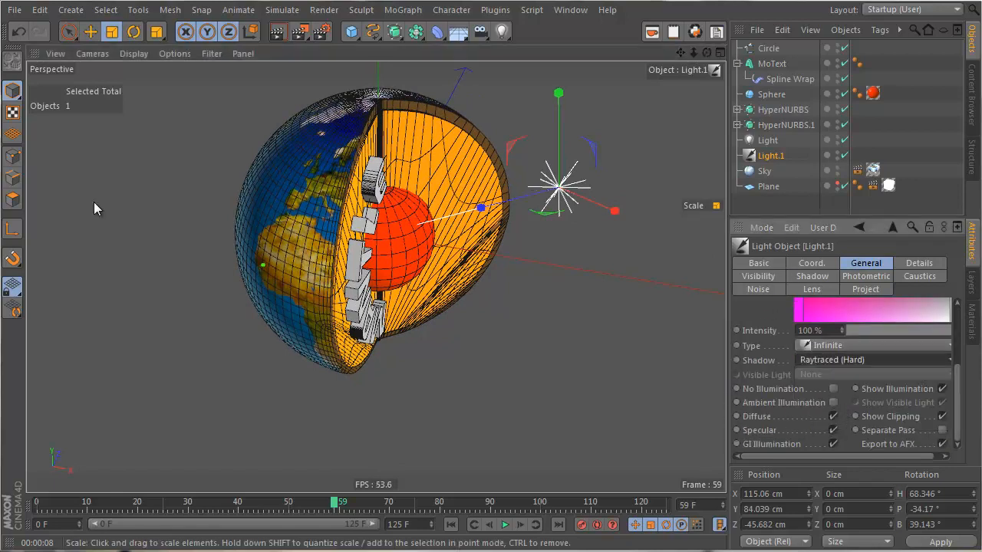
left_click(277, 33)
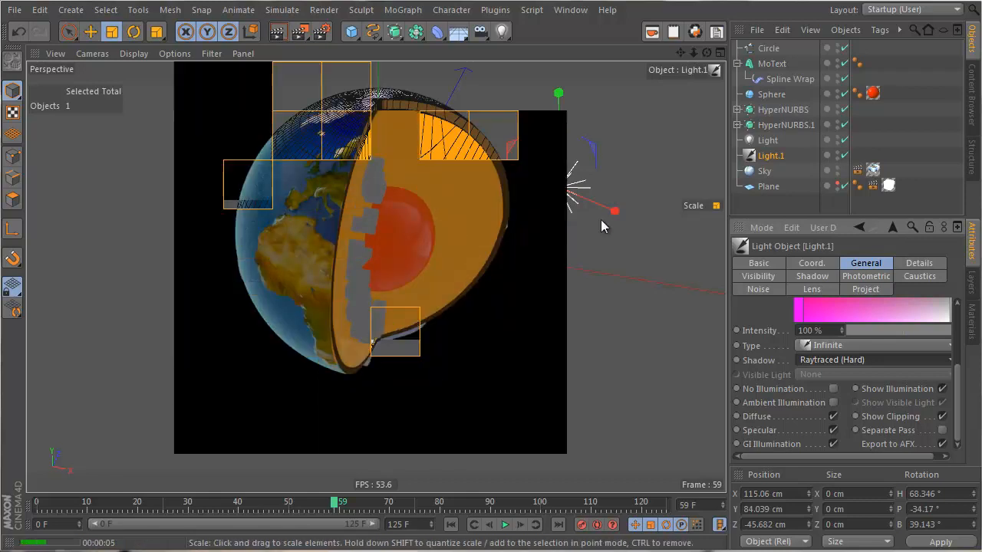
Step: Move the infinite light Light.1 about 269 cm back along its own axis and render the view
key("e")
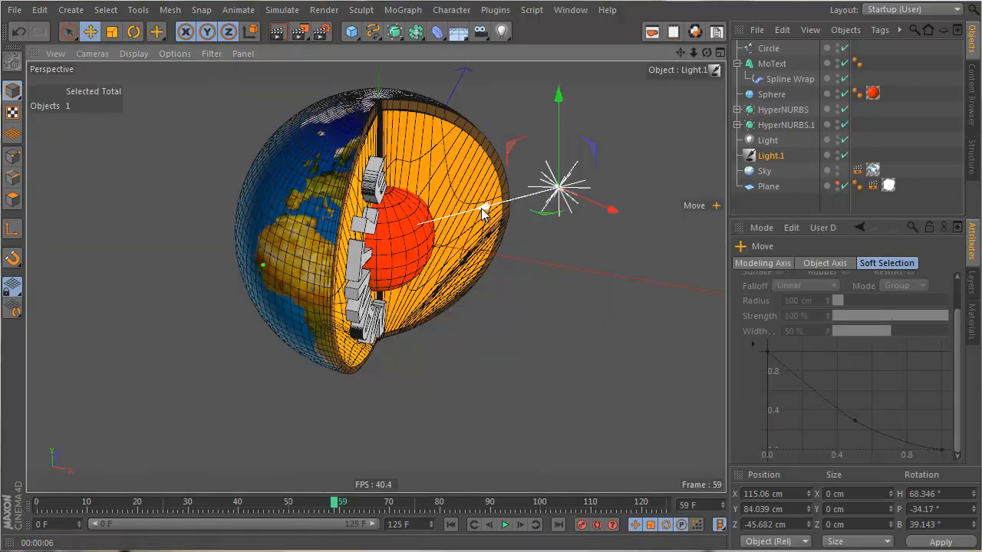
left_click_drag(564, 202, 690, 342)
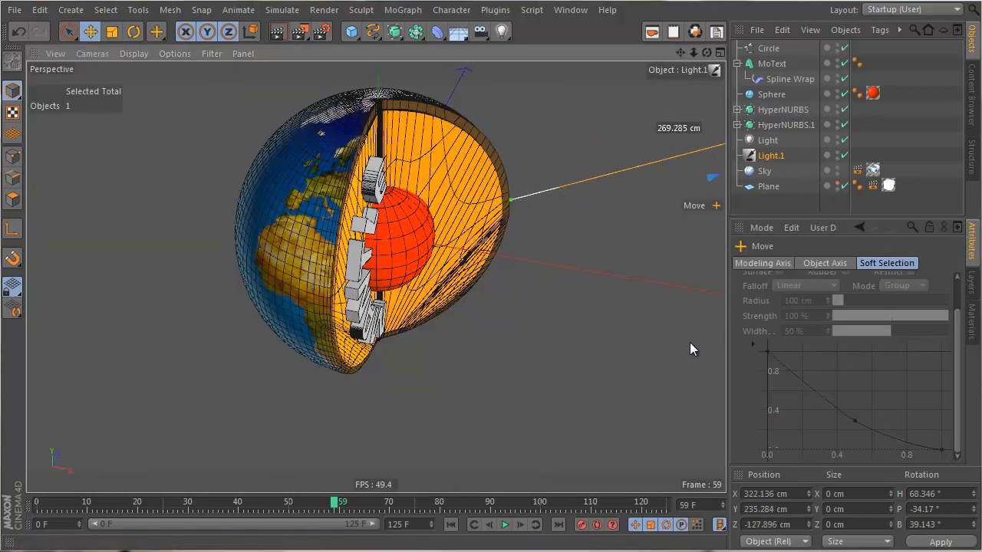
left_click(278, 31)
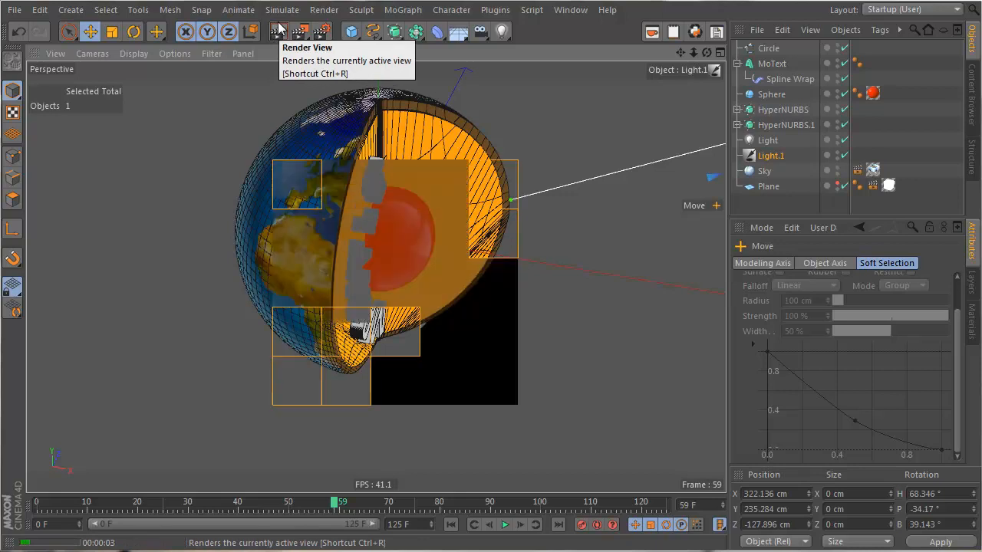
Step: Examine the details and general settings of Light.1, including its type and shadow options
left_click(770, 155)
left_click(919, 265)
left_click(879, 264)
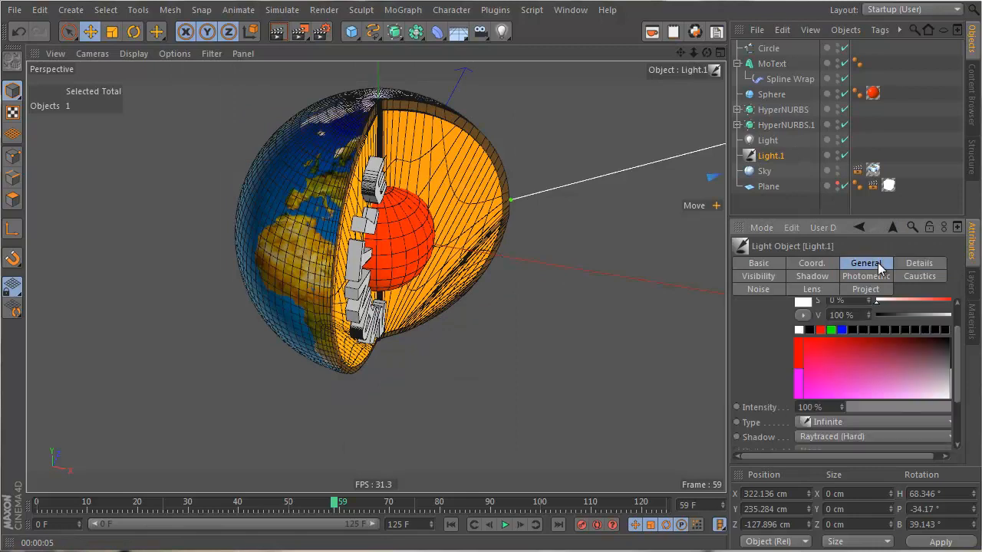
scroll(764, 313, "down", 4)
scroll(764, 375, "up", 5)
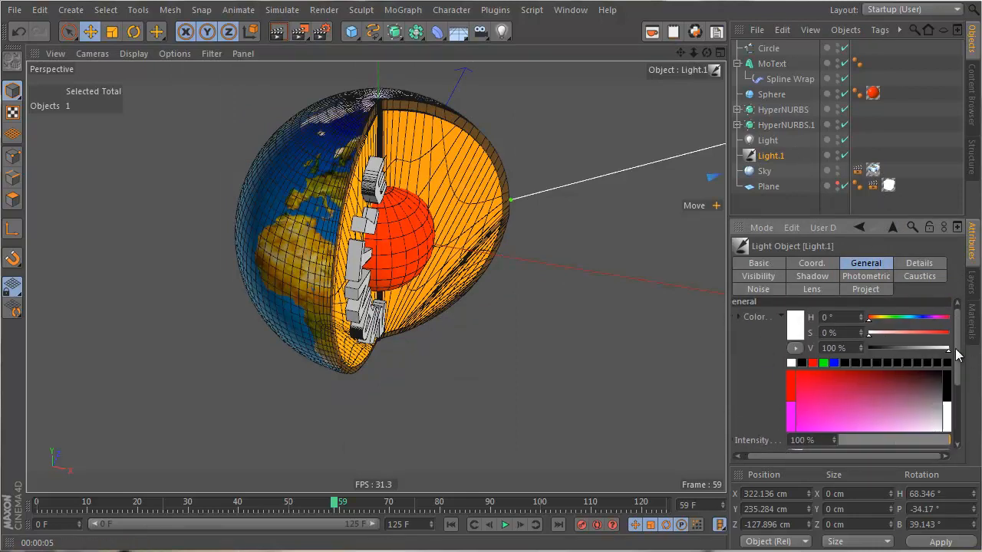
left_click_drag(957, 354, 960, 330)
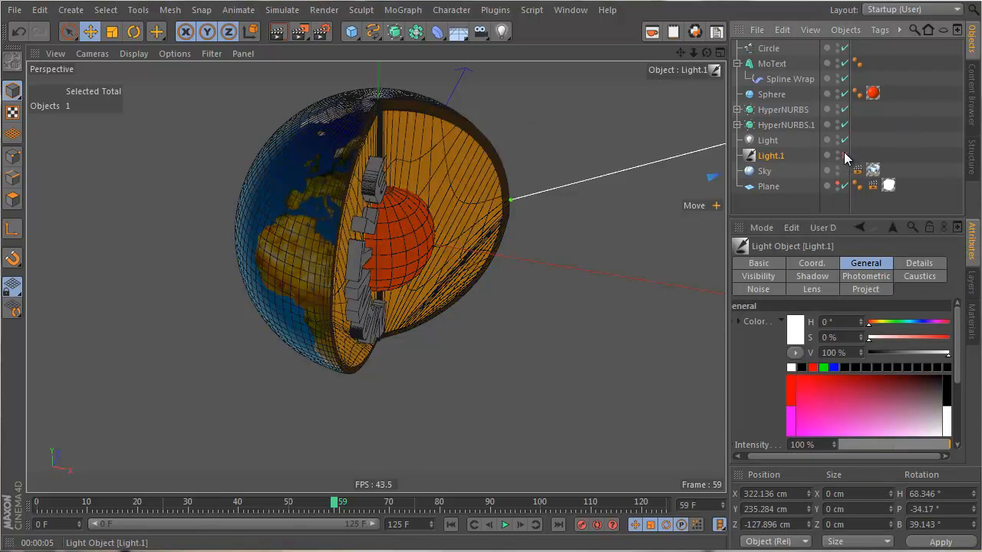
scroll(763, 385, "down", 3)
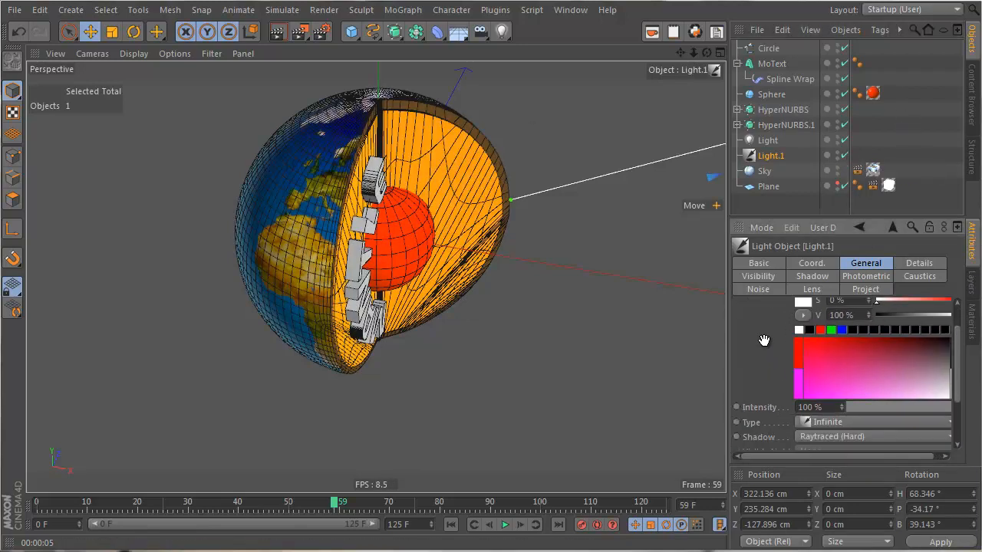
scroll(756, 383, "up", 3)
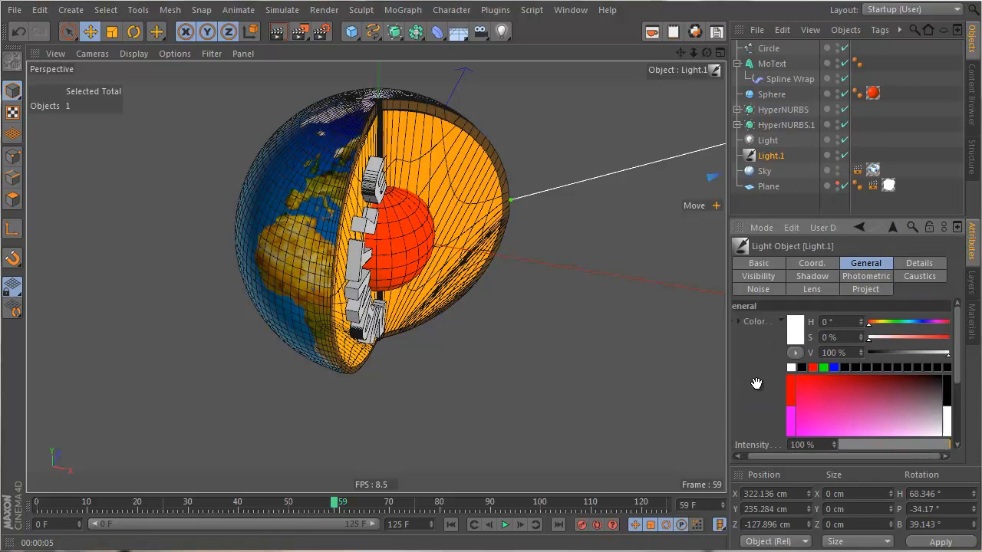
Step: Render the view with Light.1 disabled and again with it enabled to compare its effect
left_click(844, 155)
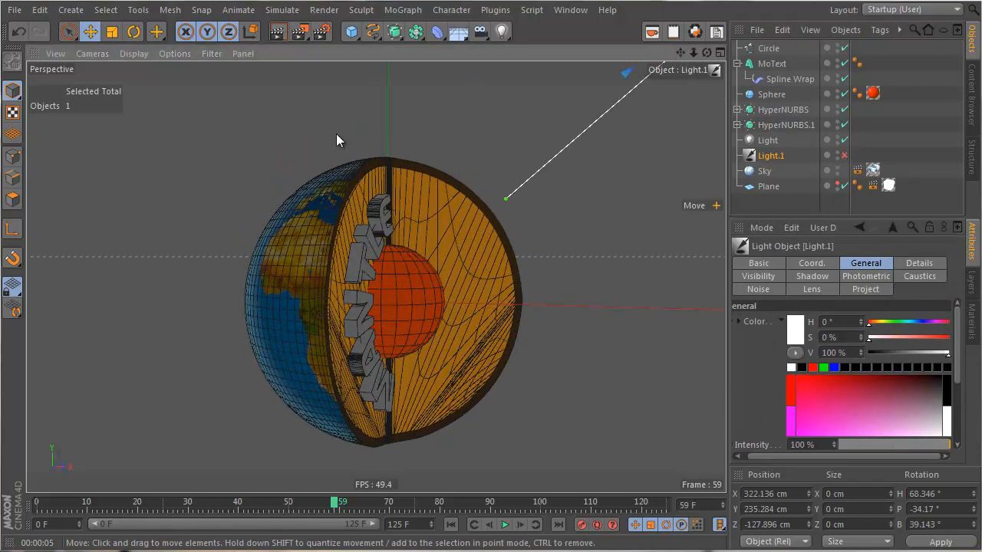
left_click(285, 31)
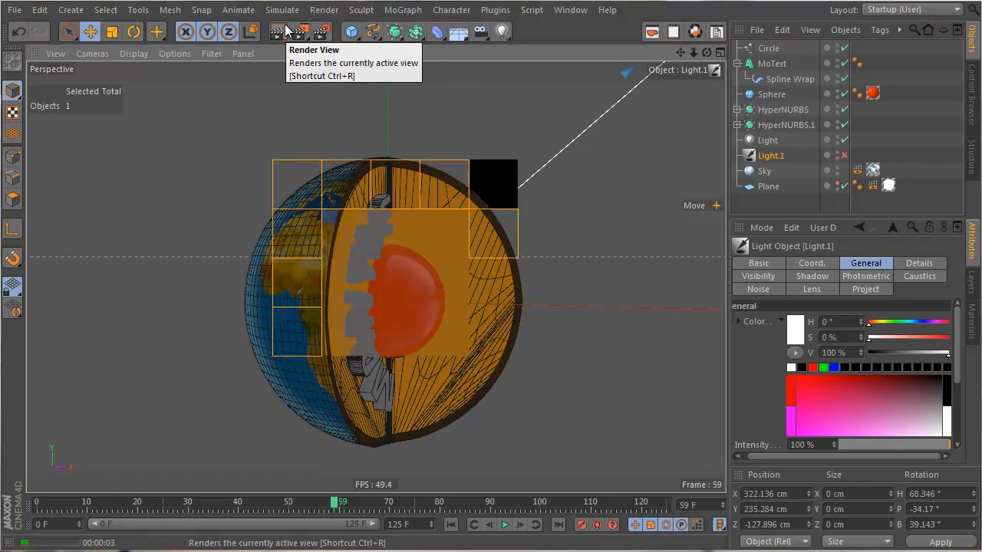
left_click(845, 157)
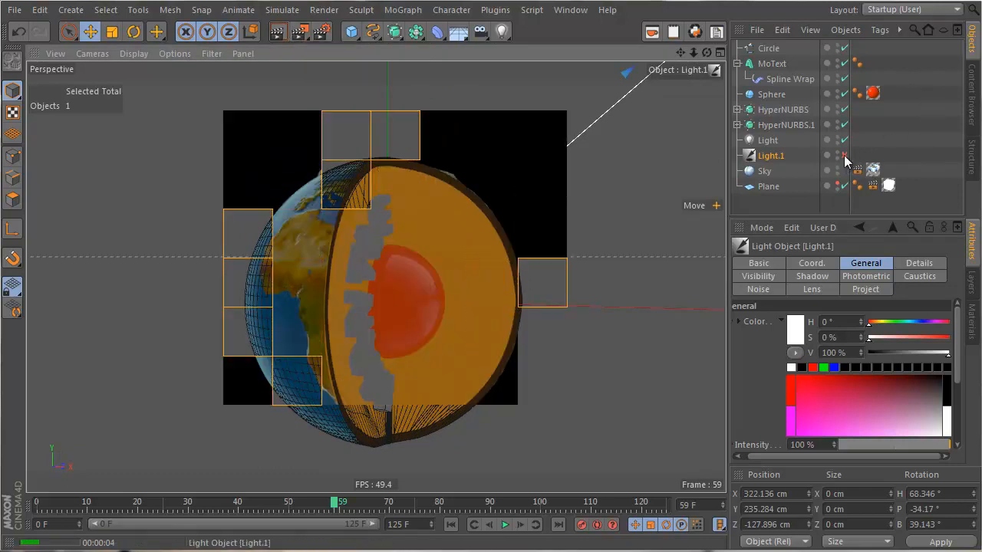
left_click(278, 32)
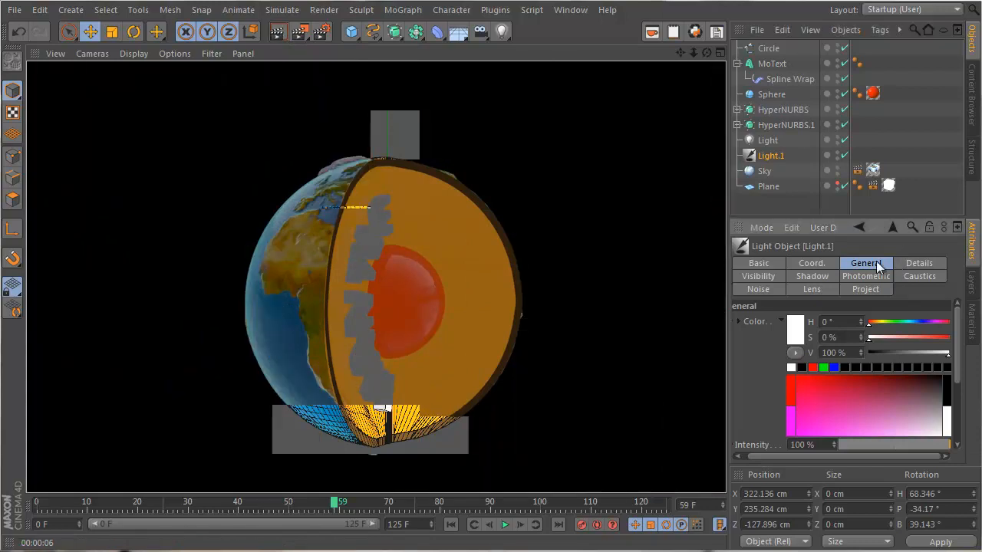
Step: Try No Illumination on Light.1, switch it off again, and render the view
scroll(768, 348, "down", 4)
left_click_drag(773, 255, 698, 242)
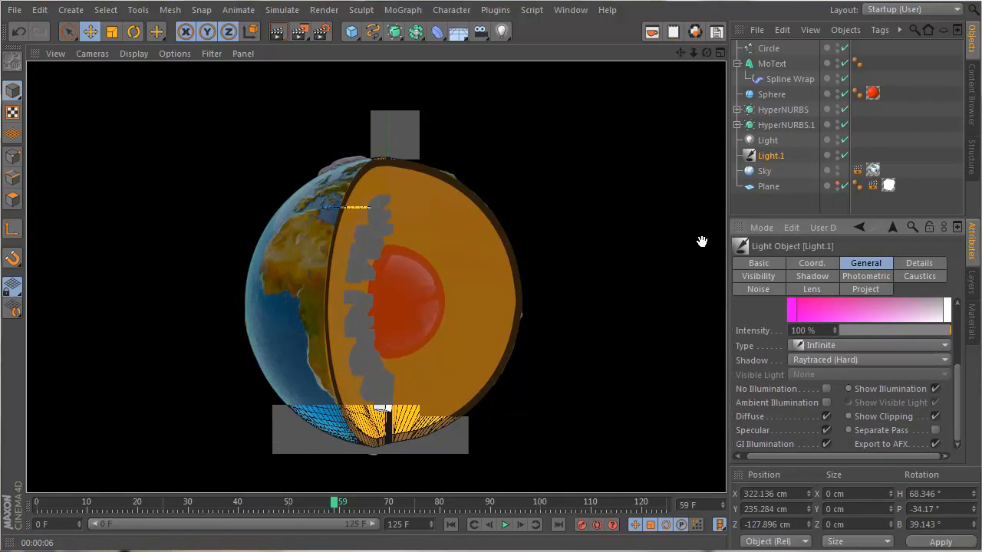
left_click(832, 388)
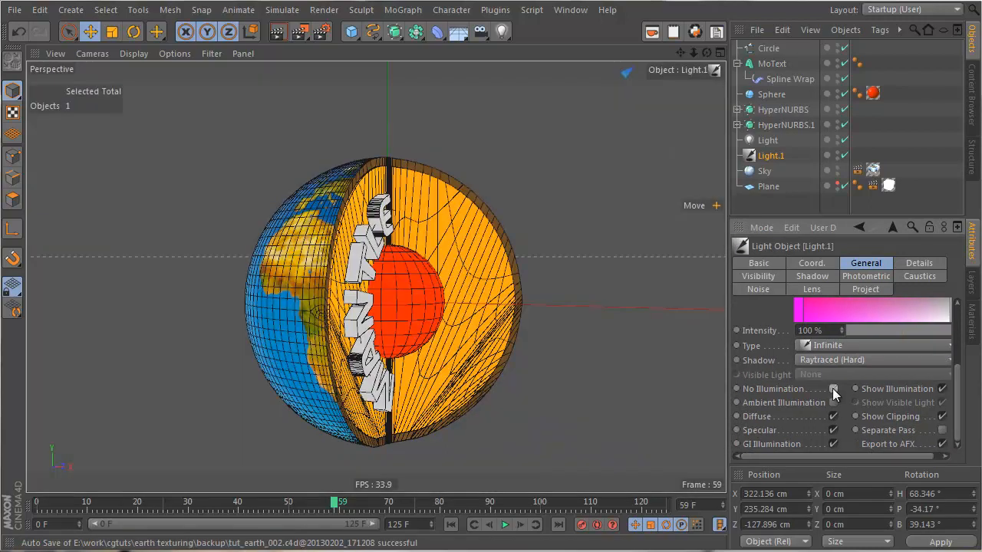
left_click(833, 388)
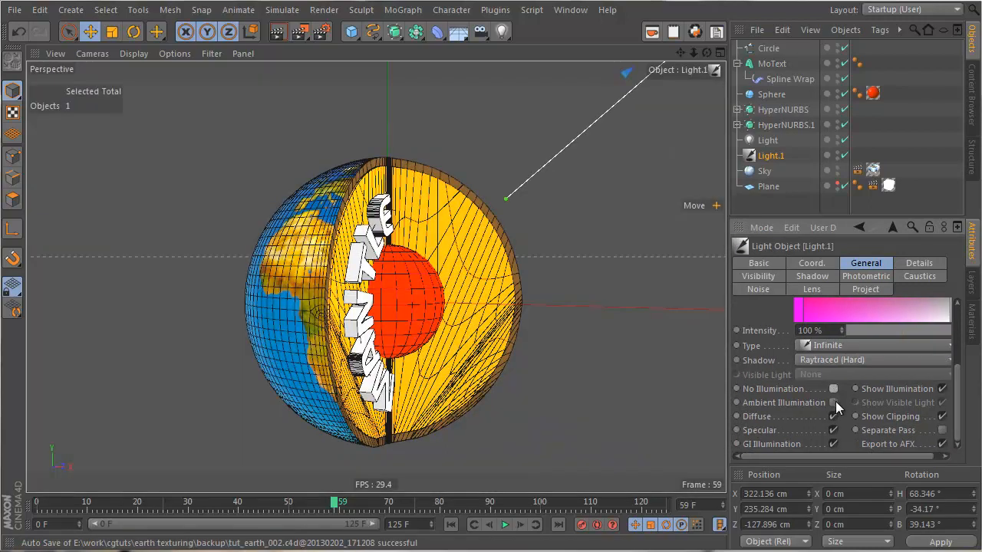
left_click(285, 36)
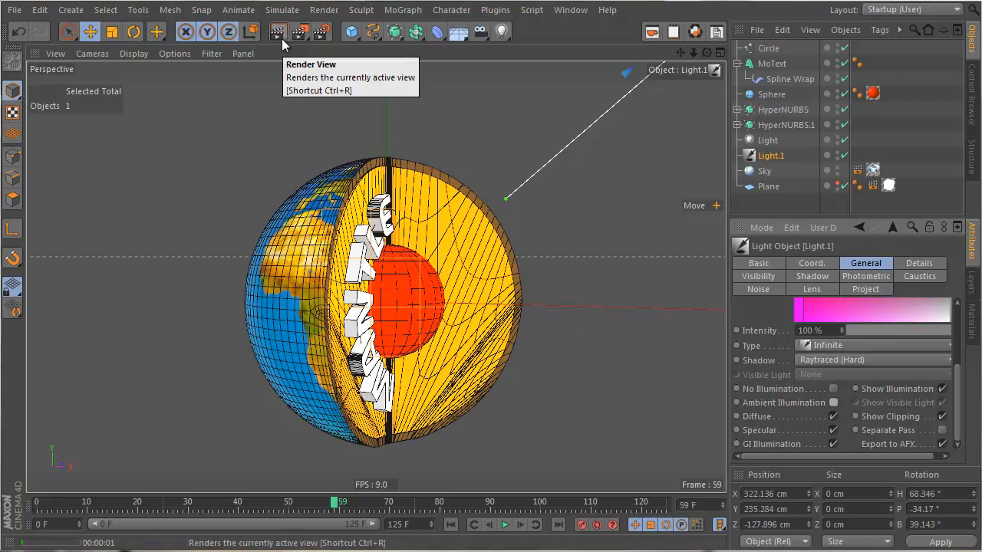
Step: Rotate Light.1 to about H 68.5°, P -36.8°, B 36.4°
left_click_drag(403, 214, 429, 282, "alt")
key("r")
left_click_drag(572, 265, 655, 357)
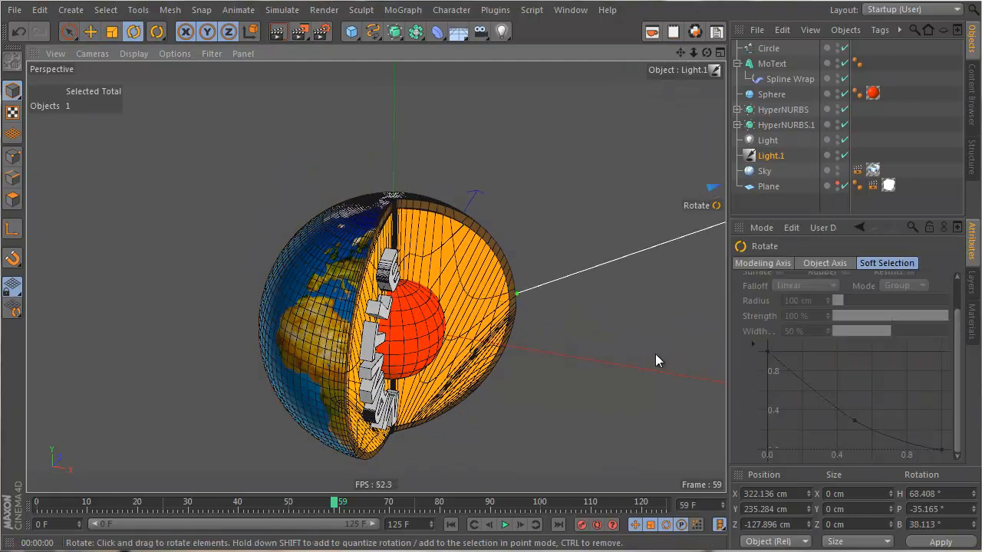
Step: Disable Light.1 and add a new infinite light to the scene
left_click(843, 155)
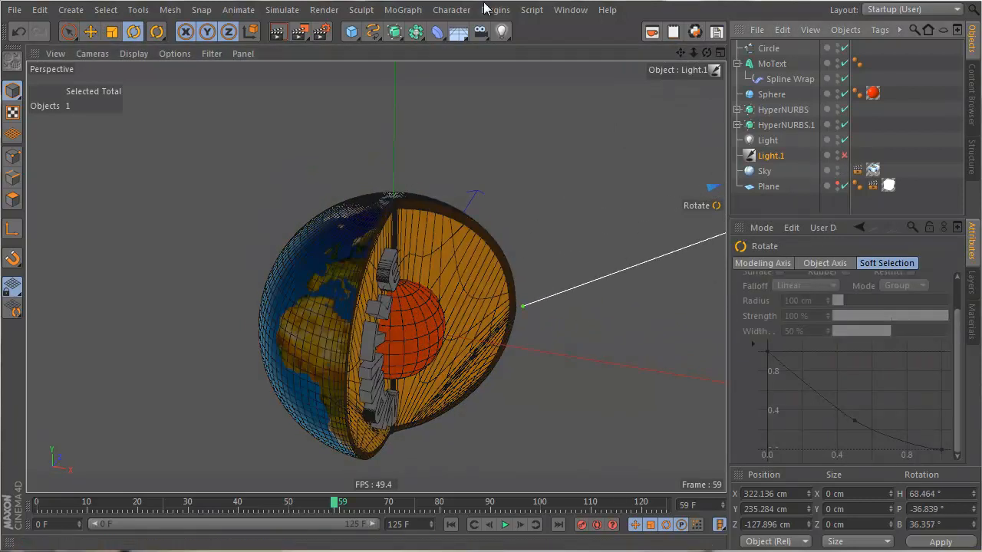
left_click(502, 31)
left_click(675, 115)
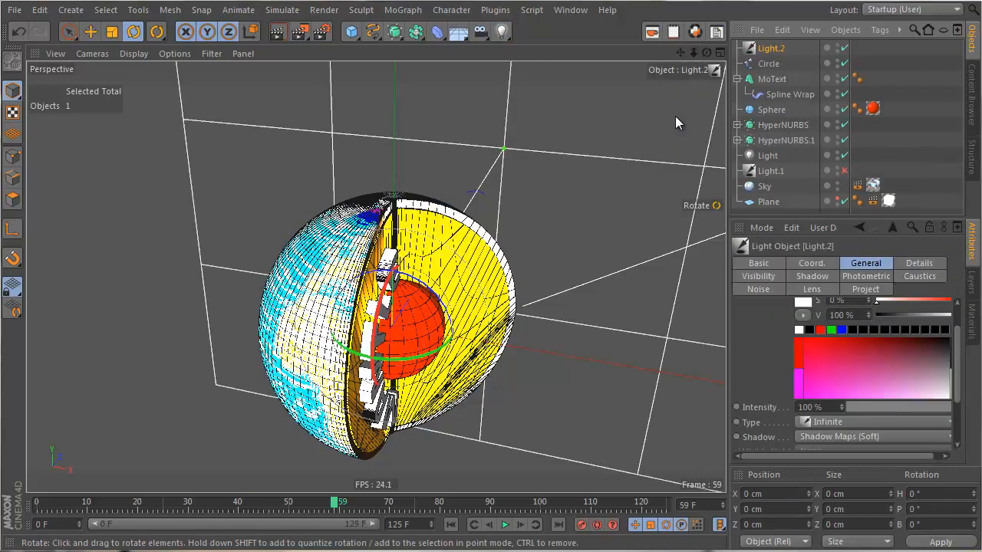
Step: Rotate the new infinite light to about H 57°, P -35°, B 31° so it shines diagonally down on the globe
left_click_drag(558, 235, 415, 214, "alt")
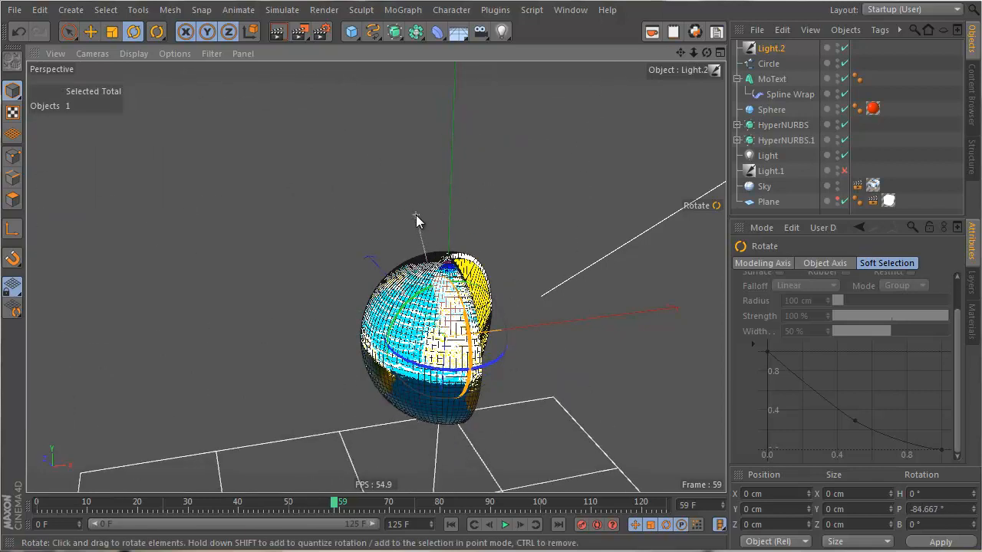
left_click_drag(441, 318, 499, 371)
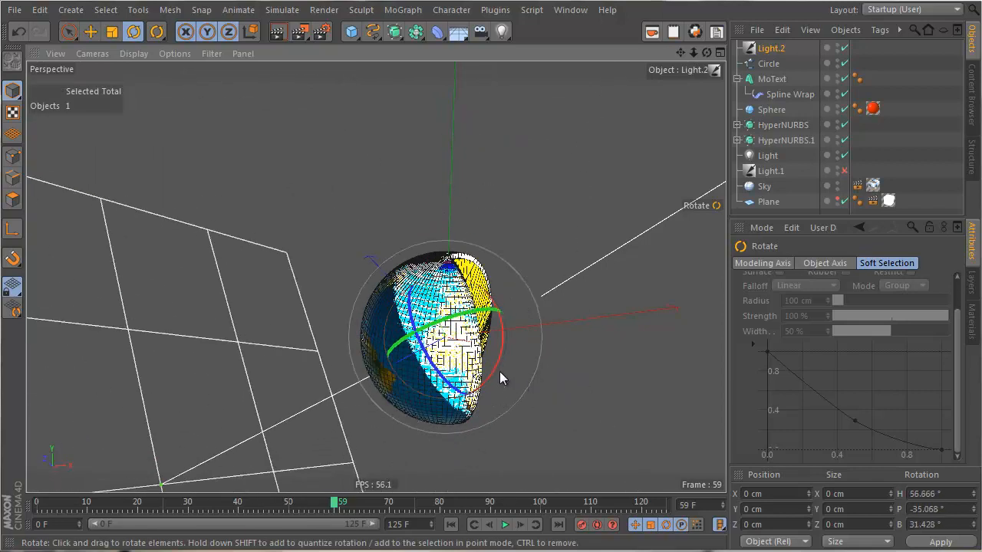
middle_click_drag(434, 356, 299, 324, "alt")
left_click_drag(299, 327, 237, 296, "alt")
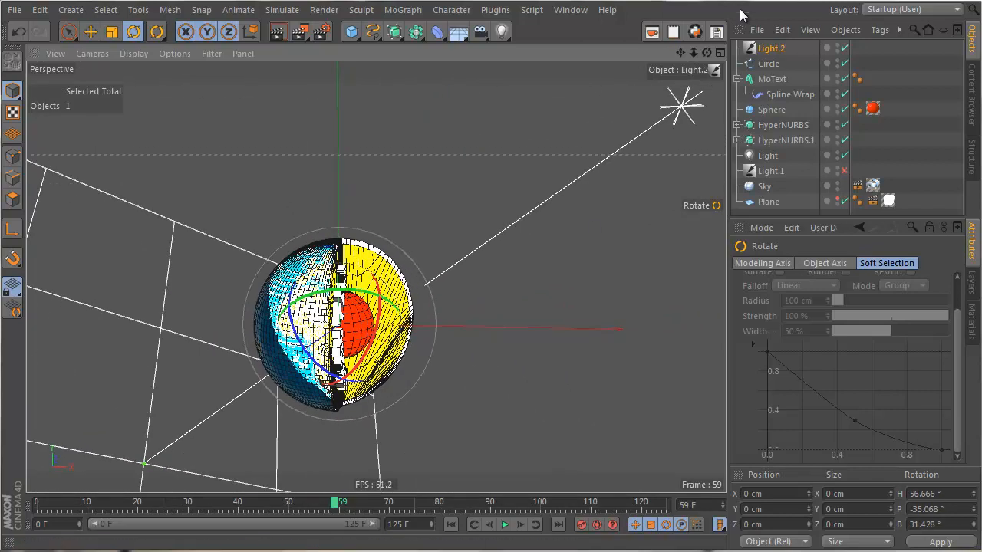
Step: Set the new light's shadow to Raytraced (Hard) and its falloff to None
left_click(759, 47)
left_click(842, 435)
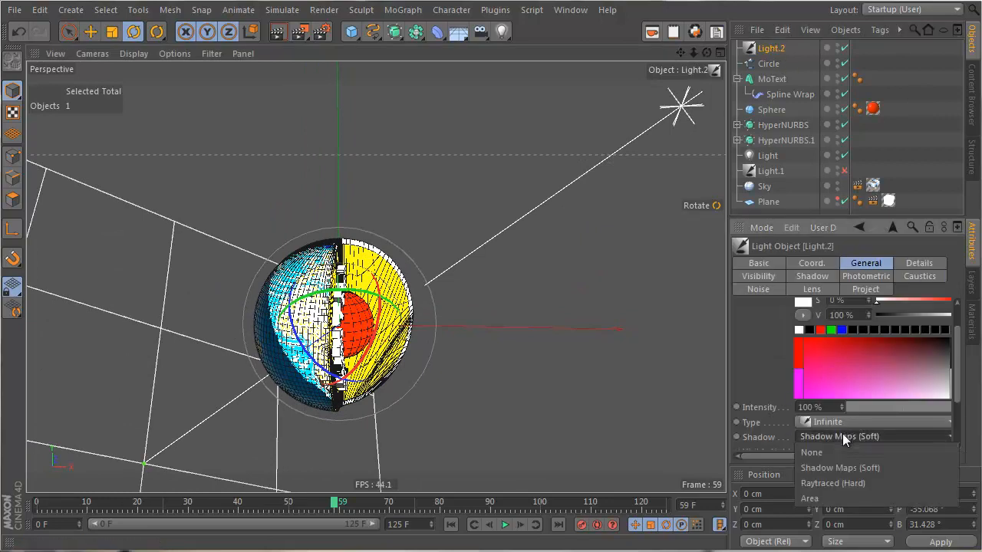
left_click(840, 478)
left_click(912, 264)
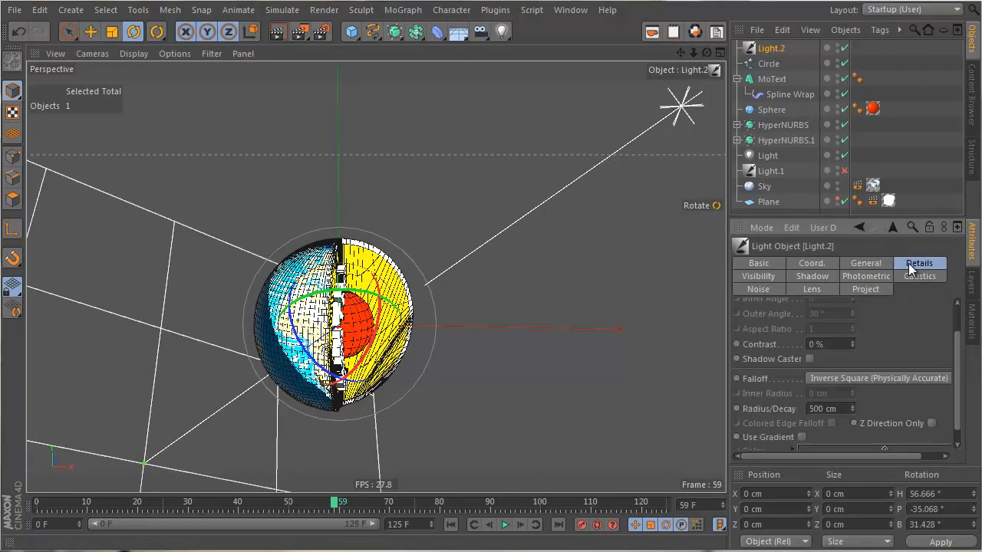
left_click(864, 377)
left_click(867, 389)
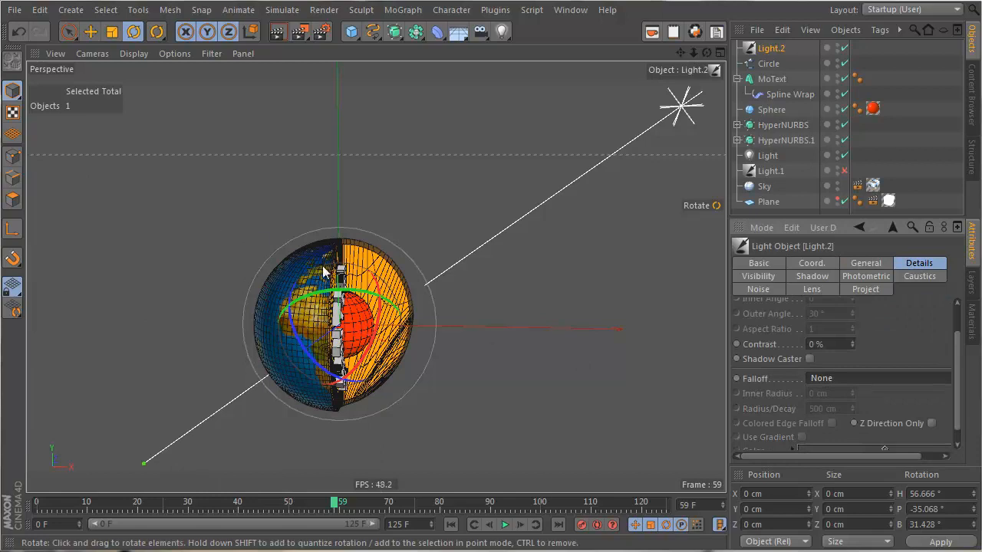
Step: Move the new light back along its axis to about X 259, Y 218, Z -171 cm and render the view
scroll(391, 306, "up", 1)
key("e")
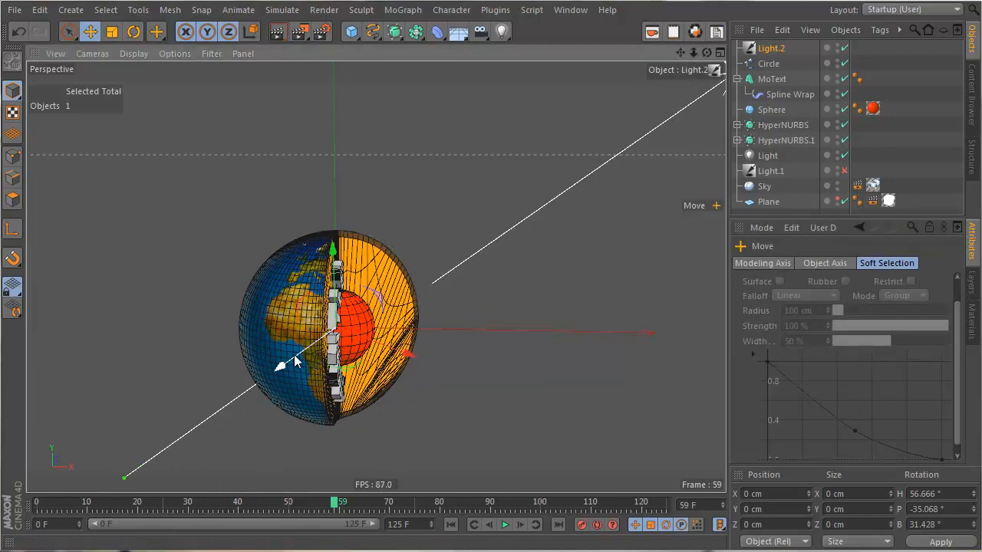
left_click_drag(301, 365, 572, 157)
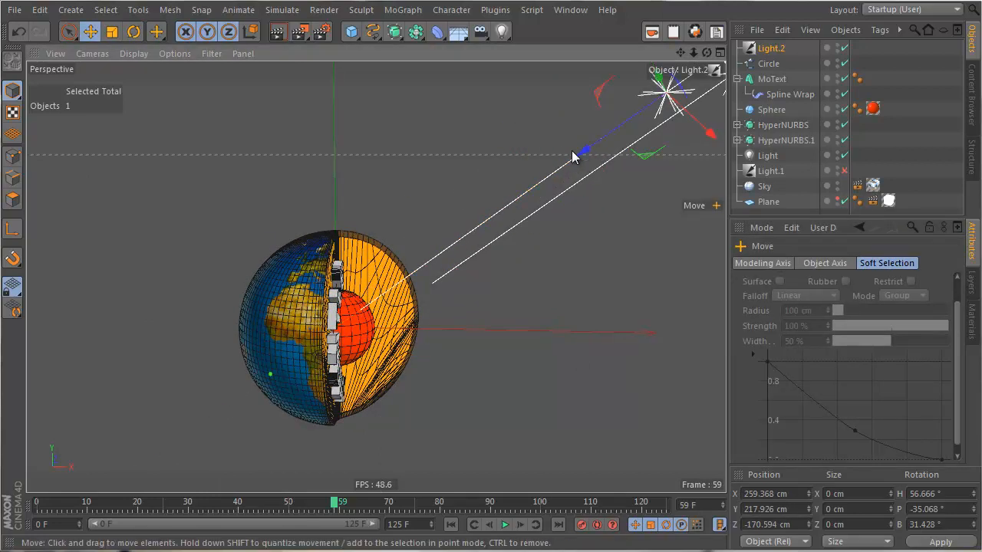
left_click(280, 35)
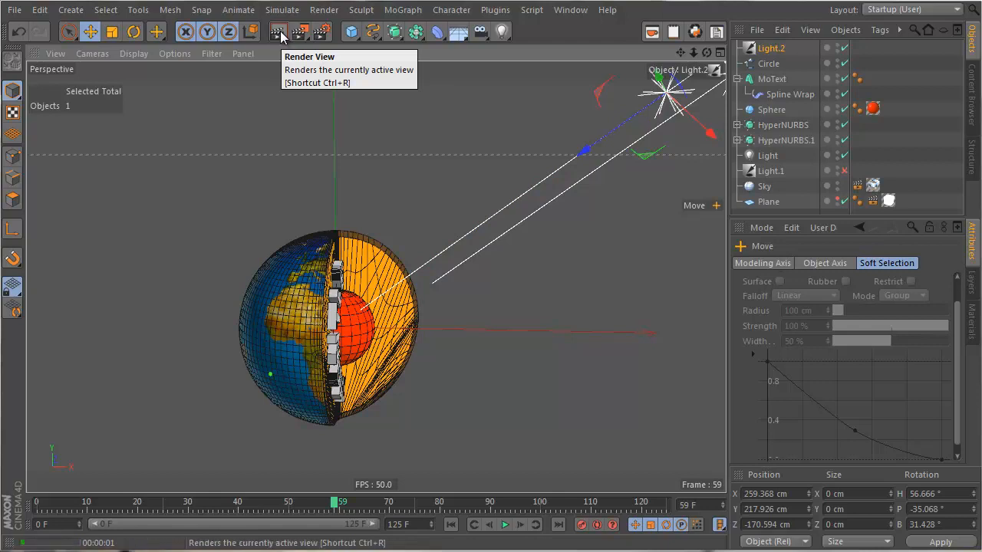
Step: Delete the new infinite light and enable Light.1 again
left_click(773, 50)
key("Delete")
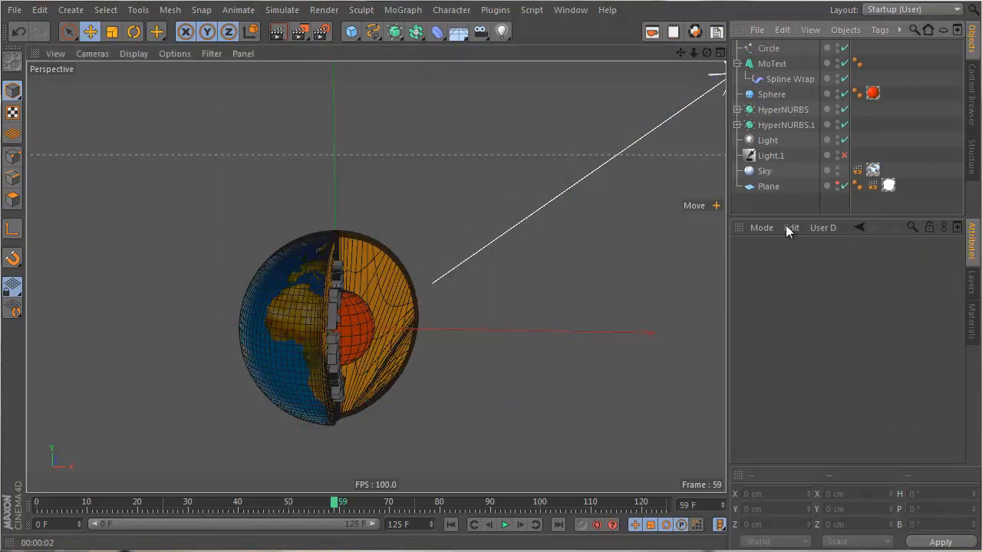
left_click(844, 155)
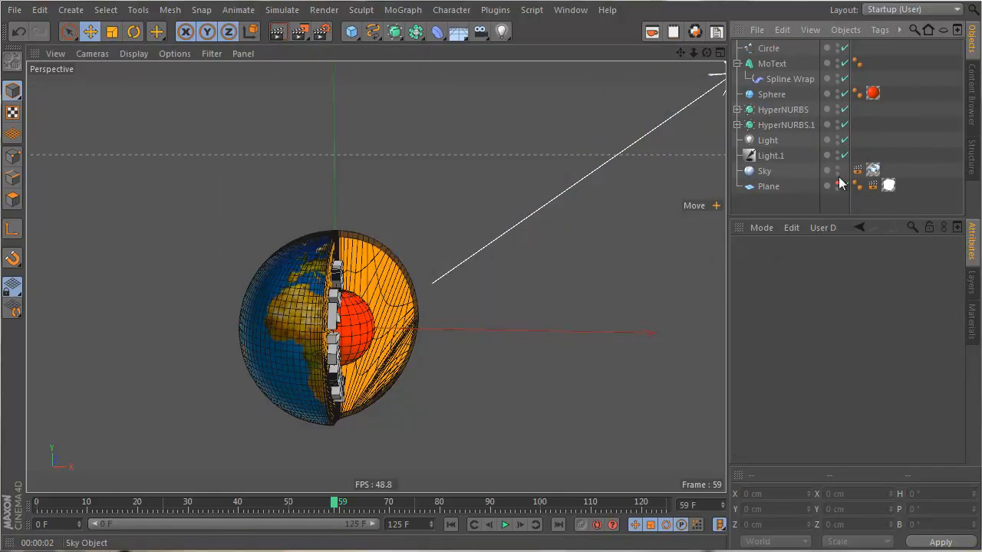
Step: Turn off Receive Shadows and Cast Shadows in the Compositing tag of the plane above the globe
left_click(765, 186)
right_click_drag(469, 193, 357, 249, "alt")
scroll(415, 277, "up", 3)
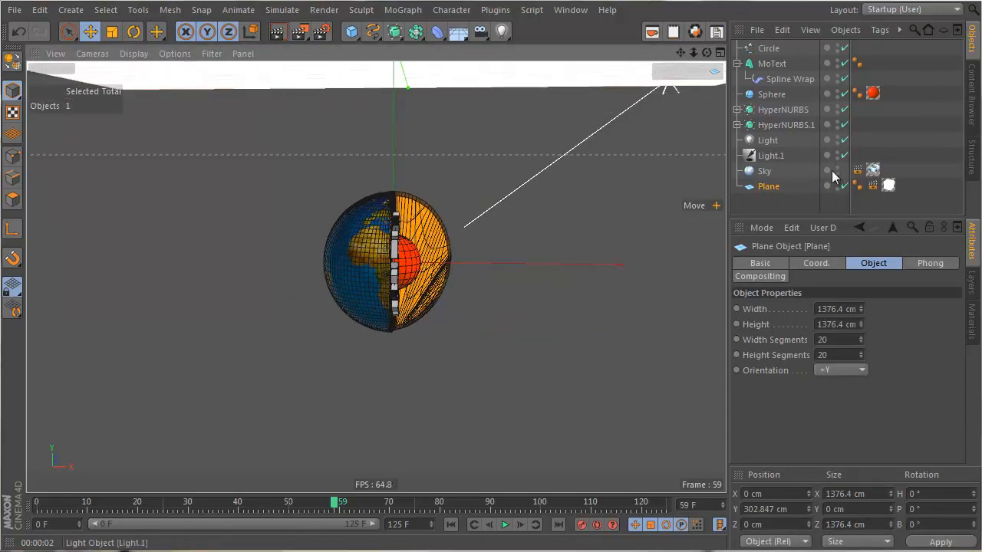
left_click(872, 186)
left_click(817, 322)
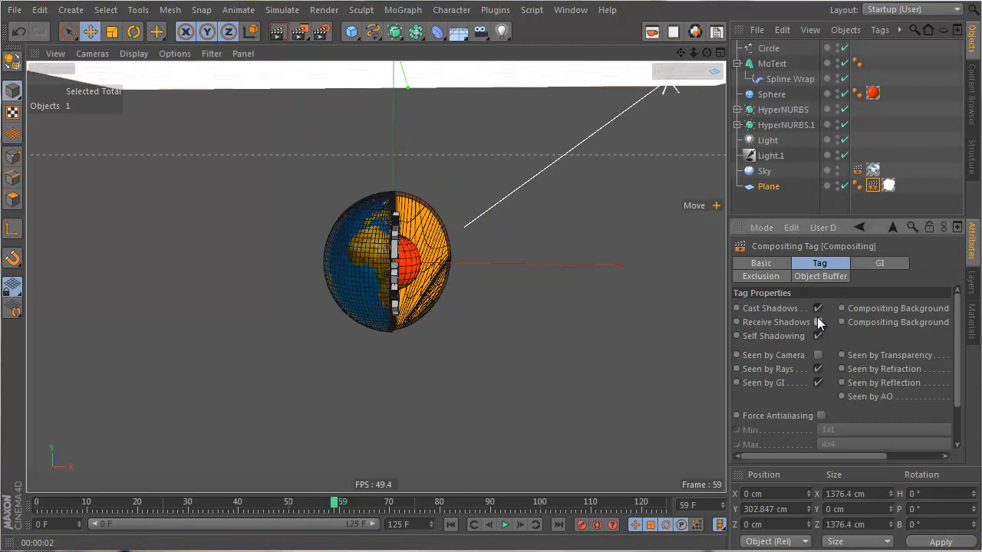
left_click(818, 308)
Step: Render the globe from two angles to check the lighting and shadows on the MANTLE text
scroll(478, 241, "up", 5)
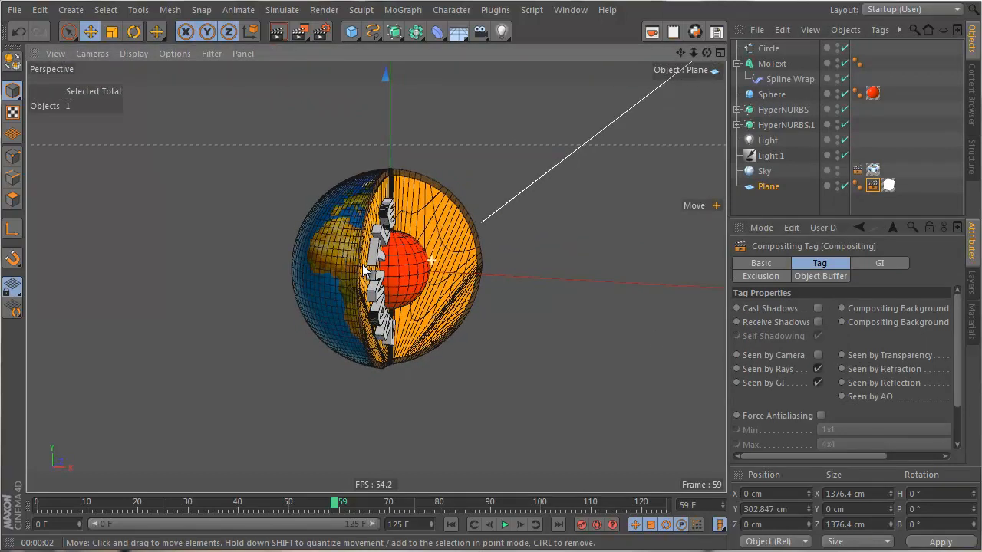
left_click(279, 32)
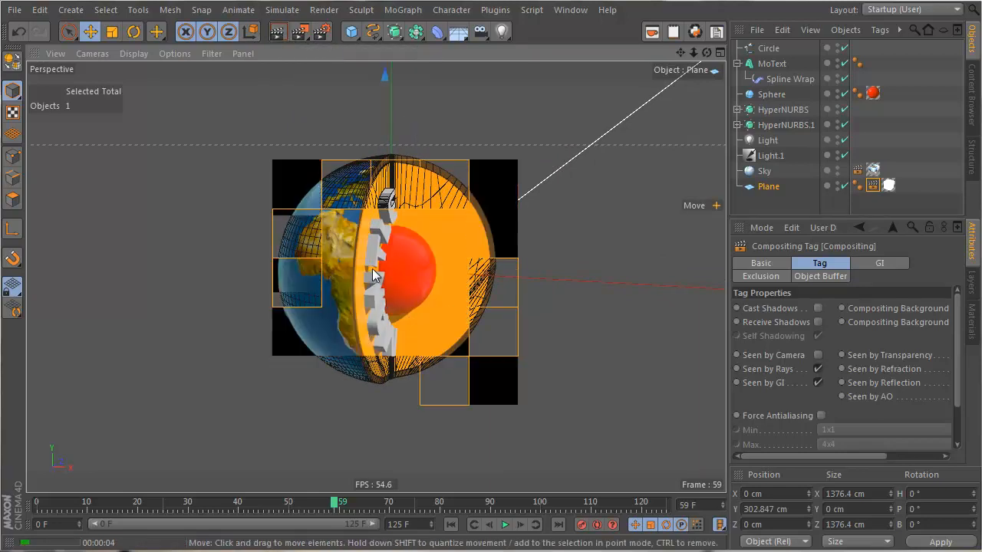
left_click_drag(350, 276, 289, 286, "alt")
left_click(278, 31)
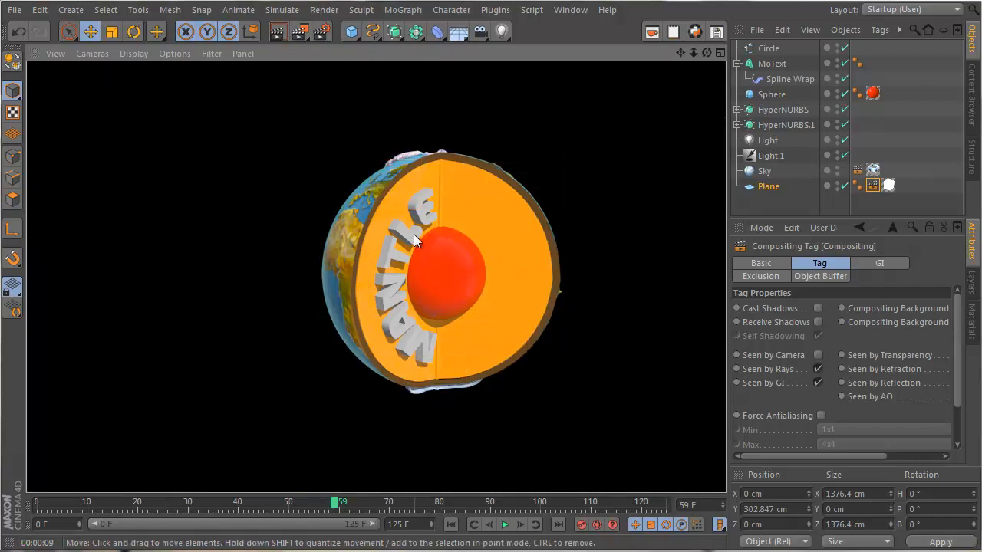
Step: Scale the MANTLE MoText up to about 124% of its size, roughly 172 cm wide
scroll(441, 260, "up", 4)
left_click_drag(411, 274, 384, 276, "alt")
scroll(427, 273, "up", 4)
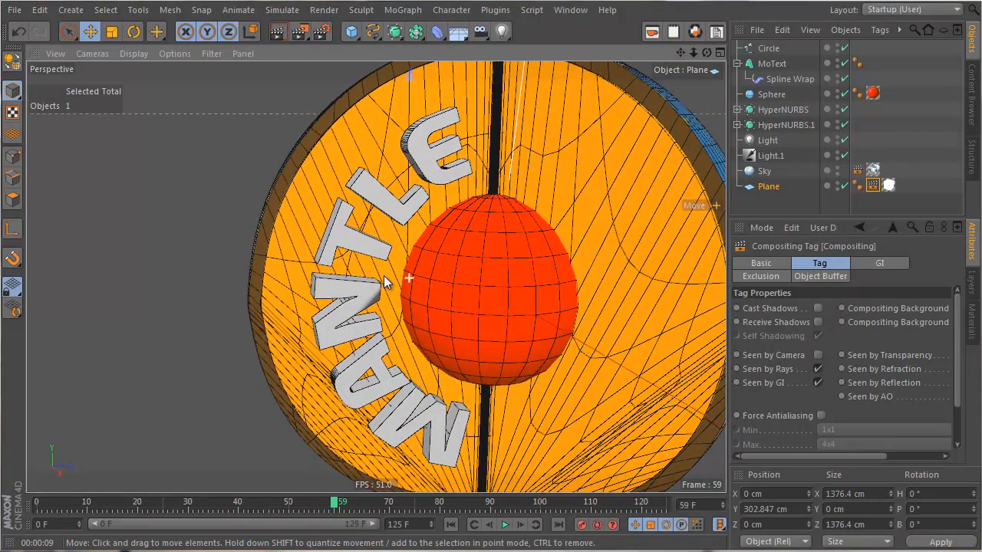
left_click(384, 282)
key("t")
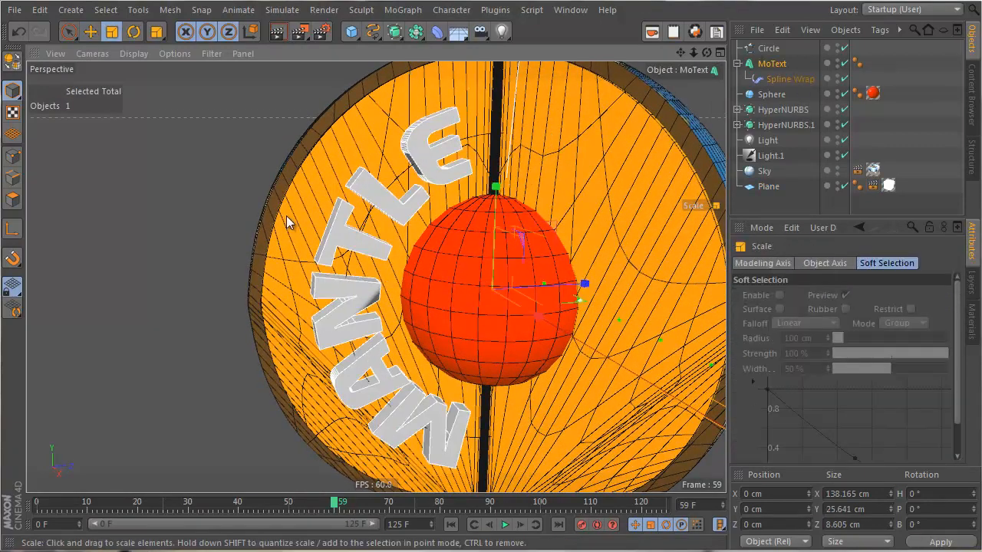
left_click_drag(287, 223, 394, 211)
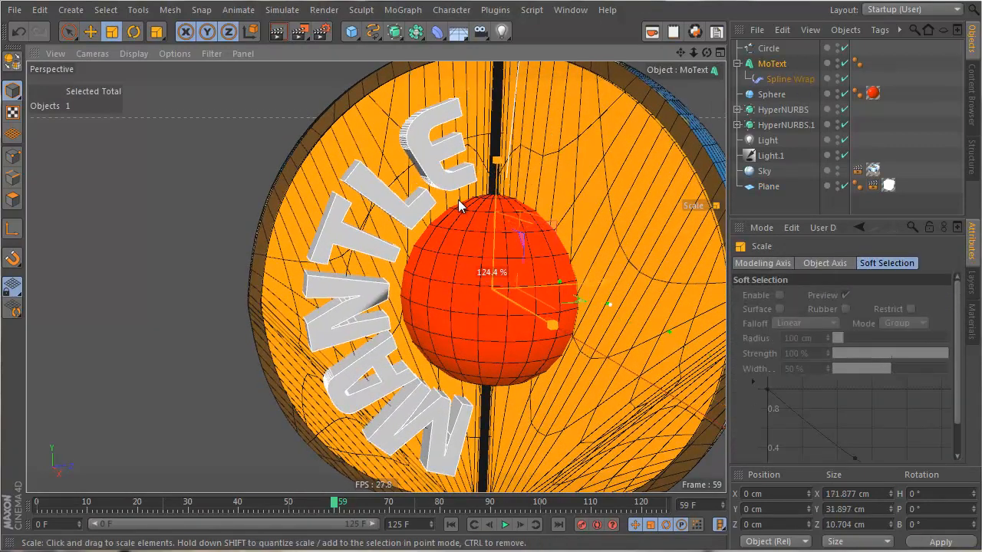
Step: Enlarge the circle spline that the text wraps around to about 94.5 by 133.6 cm
left_click(765, 51)
left_click_drag(406, 154, 437, 152)
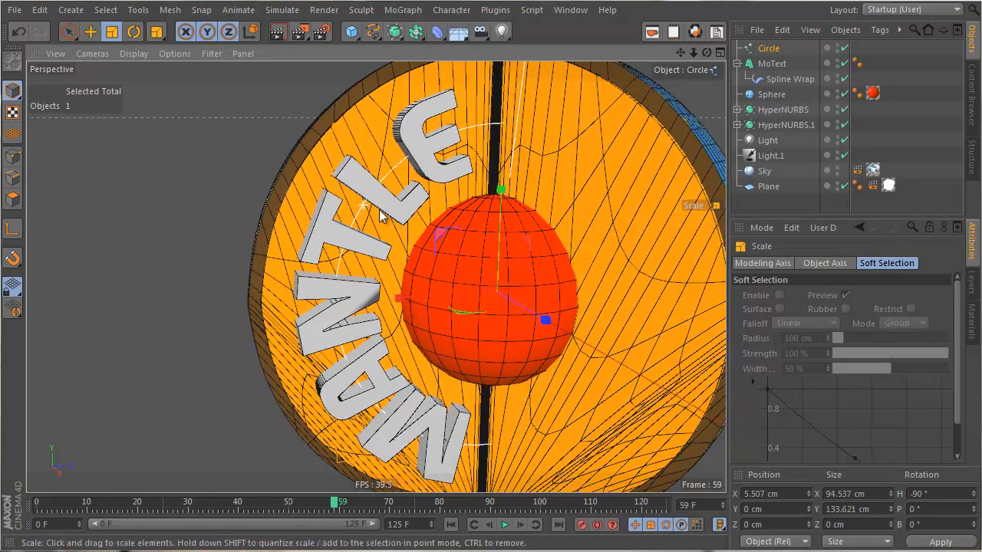
left_click_drag(382, 215, 445, 229, "alt")
mouse_move(360, 318)
right_mouse_down("alt")
mouse_move(298, 316)
mouse_move(375, 310)
right_mouse_up("alt")
left_click_drag(374, 310, 245, 322, "alt")
Step: Change the MANTLE text's cap type to Quadrangles and enable Regular Grid
left_click(369, 333)
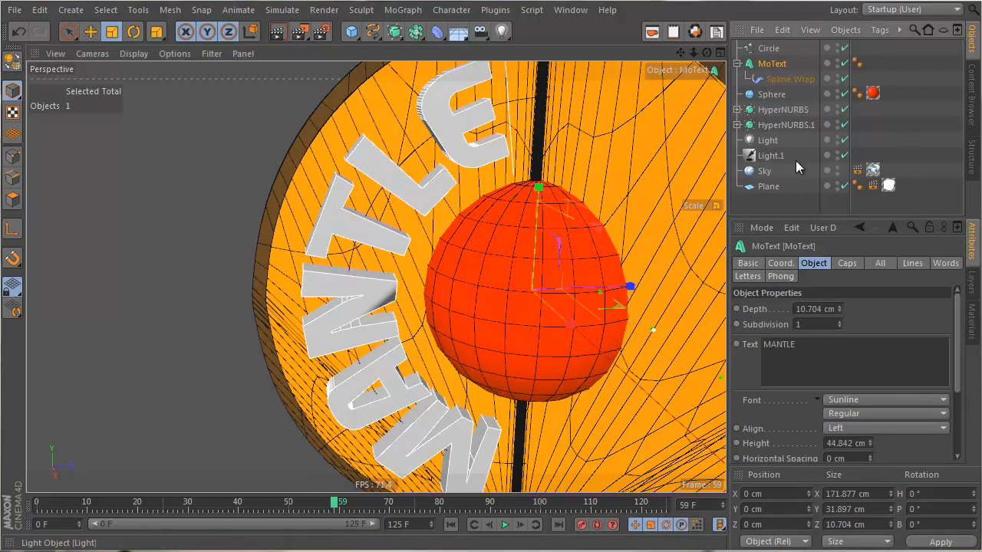
left_click(853, 265)
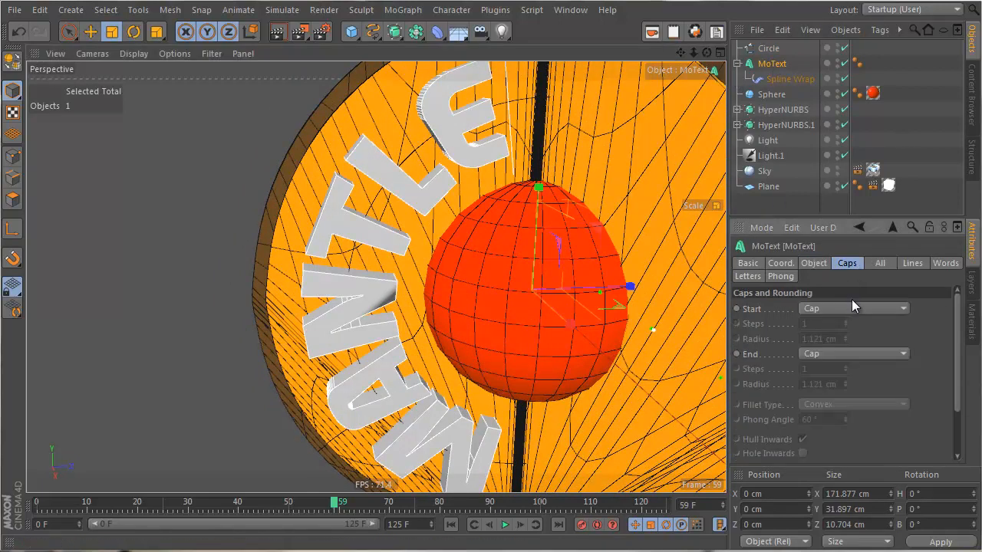
scroll(914, 346, "down", 4)
left_click(858, 425)
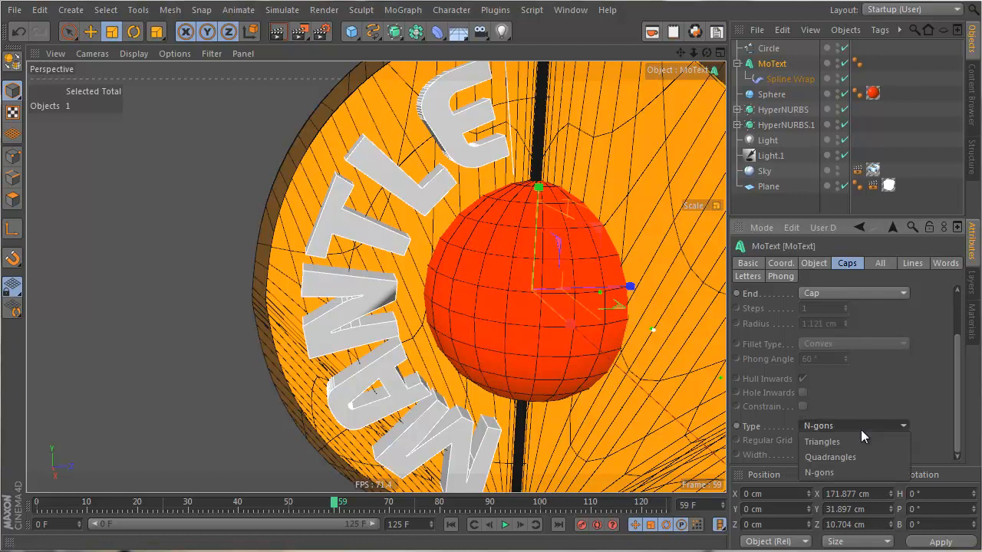
left_click(855, 458)
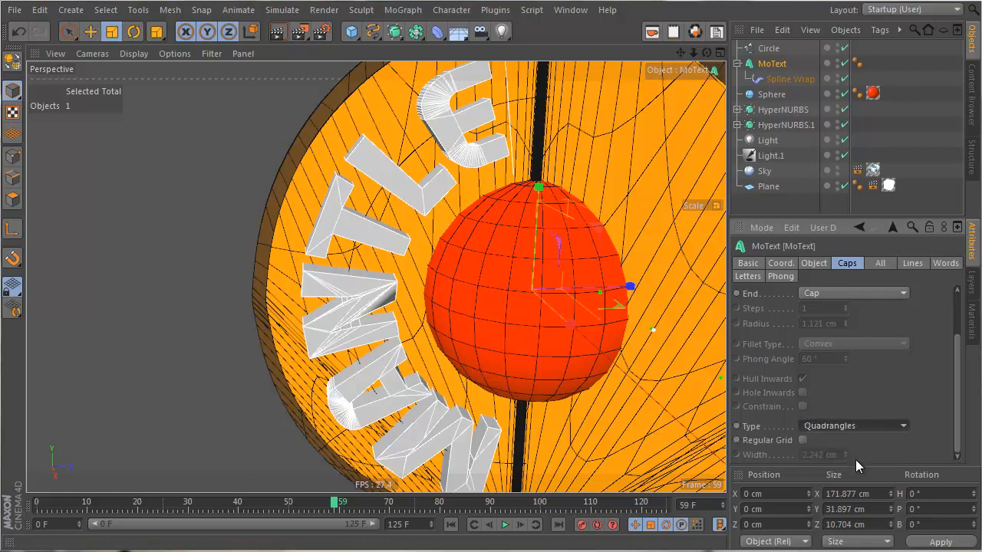
left_click(803, 440)
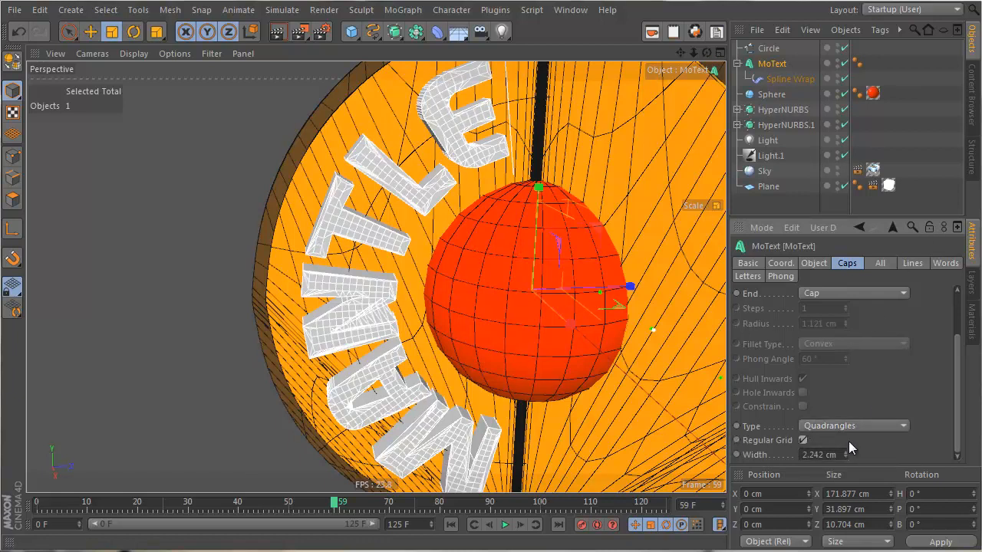
Step: Set the cap grid width of the MANTLE text to 2 cm and render the view to check the letters
scroll(838, 455, "down", 2)
scroll(837, 455, "up", 1)
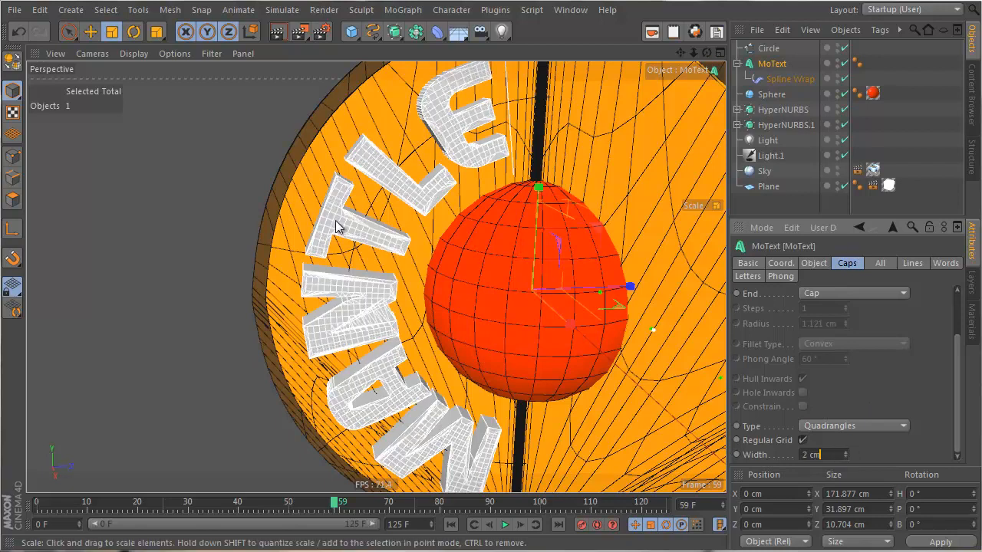
left_click_drag(394, 240, 529, 201, "alt")
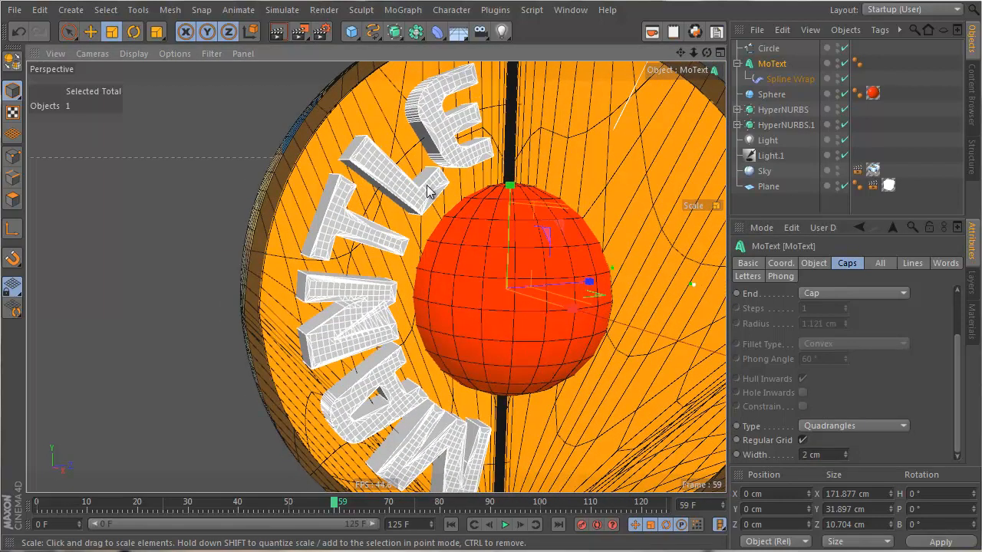
left_click(278, 32)
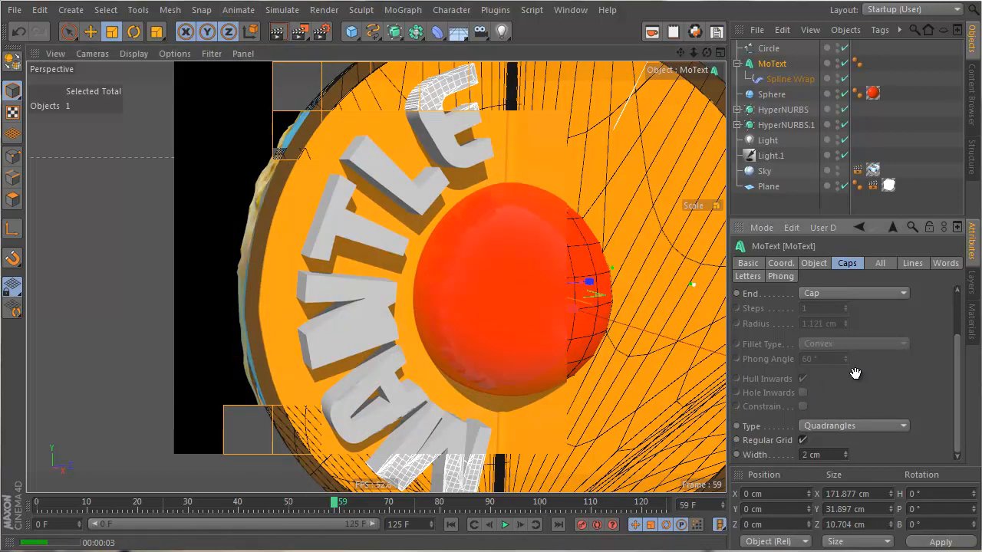
scroll(867, 384, "up", 2)
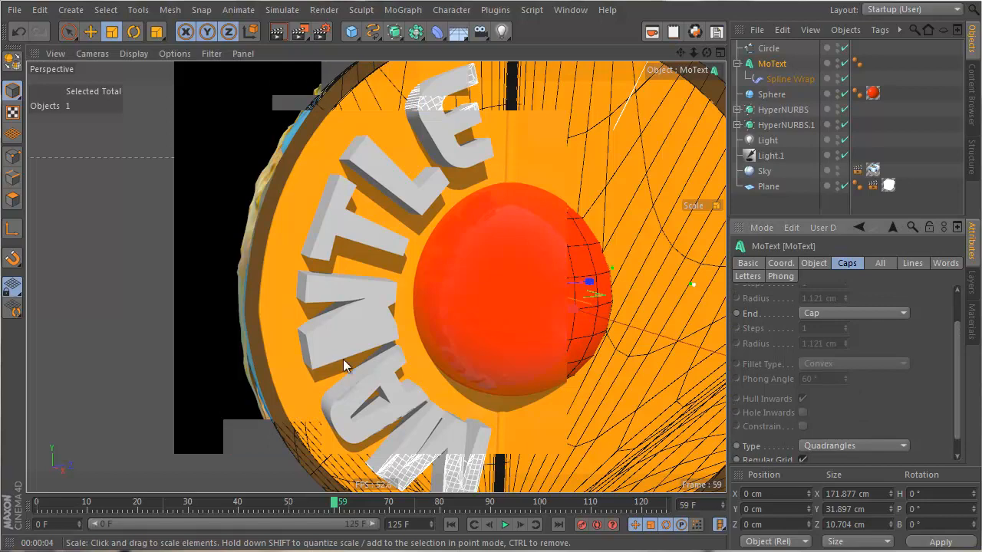
left_click_drag(343, 359, 286, 350, "alt")
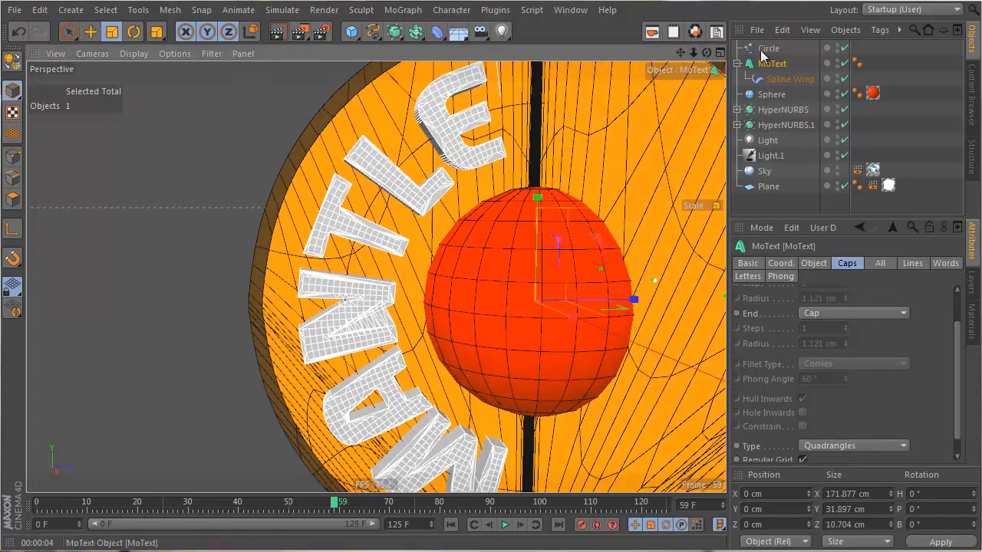
Step: Try a 1 cm cap grid width on the MANTLE text and settle on 3 cm
scroll(919, 341, "down", 2)
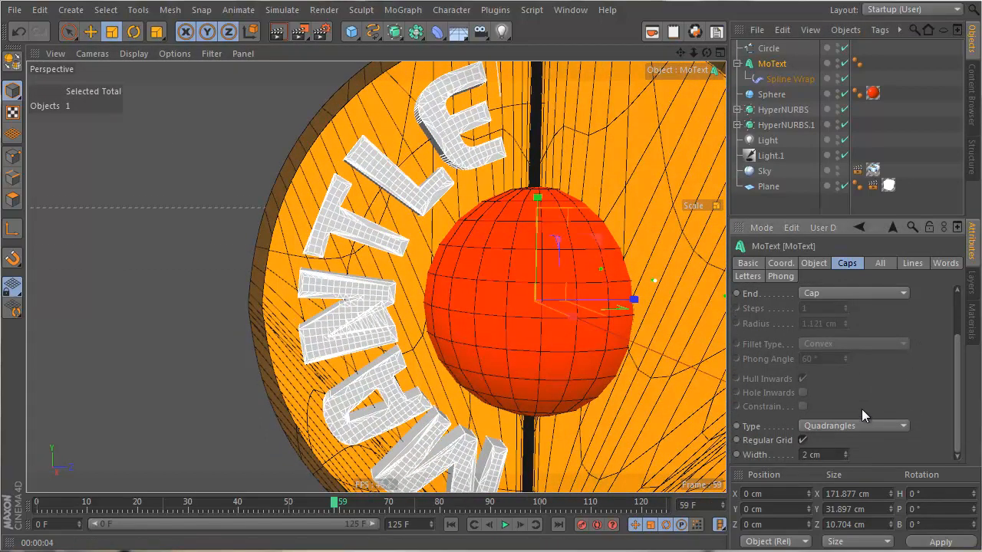
double_click(811, 454)
type("5")
key("Return")
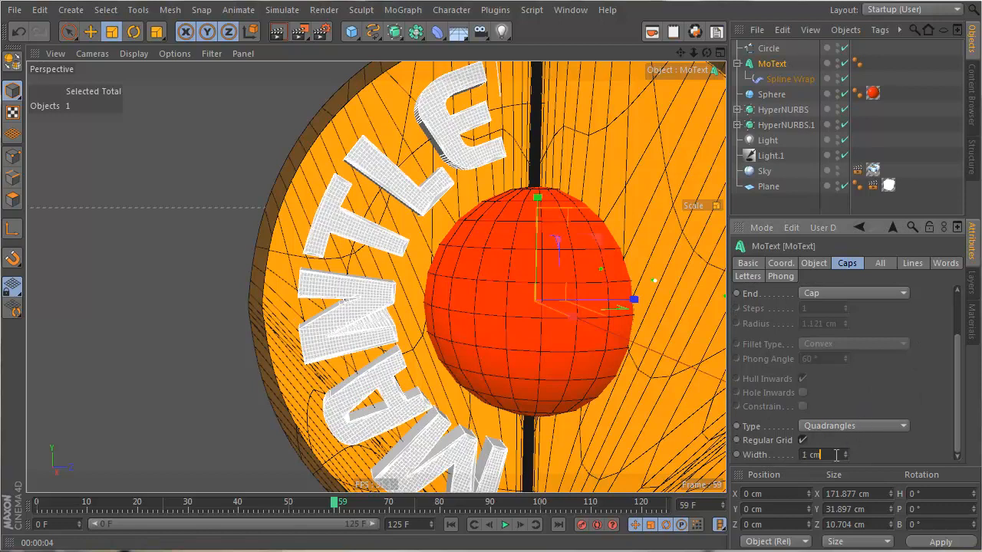
double_click(836, 455)
type("3")
key("Return")
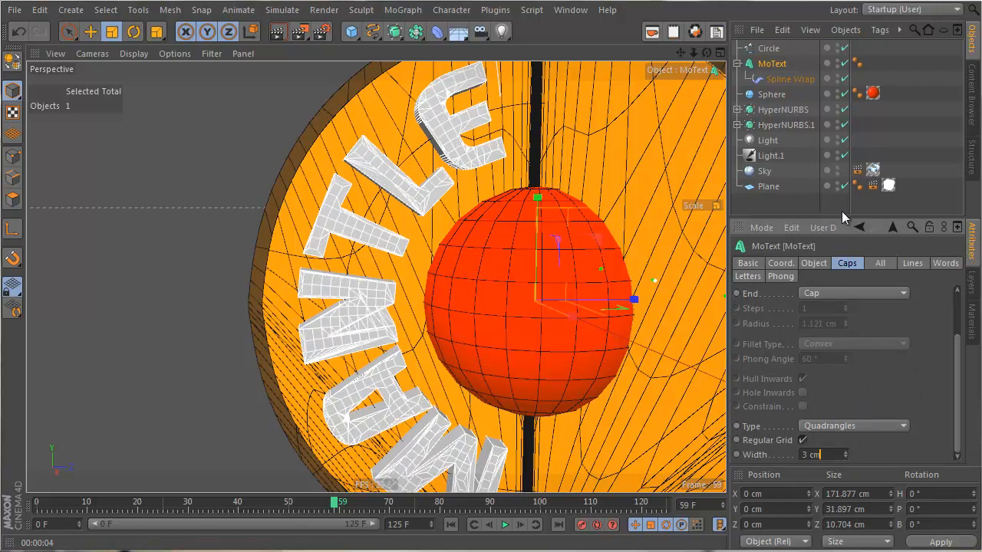
Step: Try Fillet Cap for the start and end of the MANTLE text, and return both to Cap
left_click(823, 262)
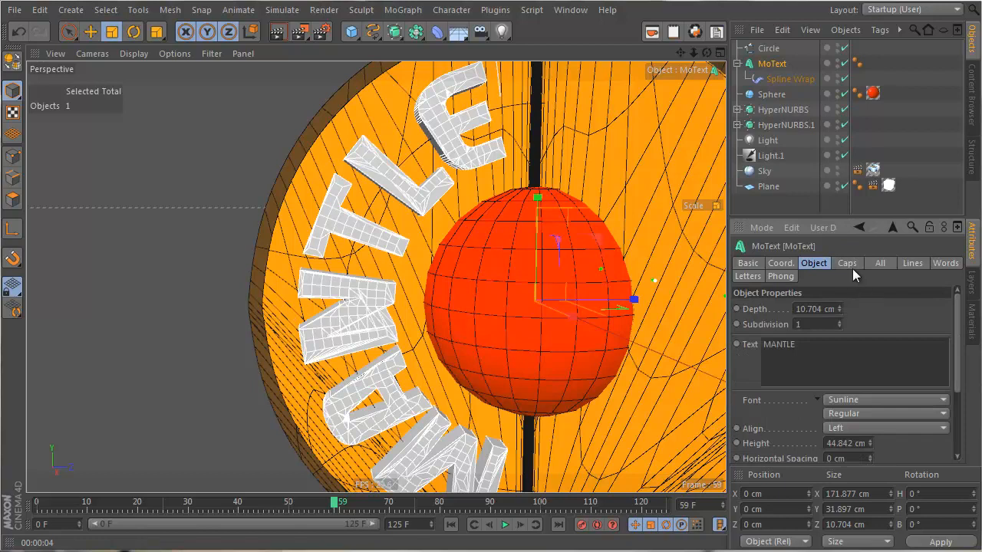
left_click(849, 264)
left_click(820, 307)
left_click(825, 363)
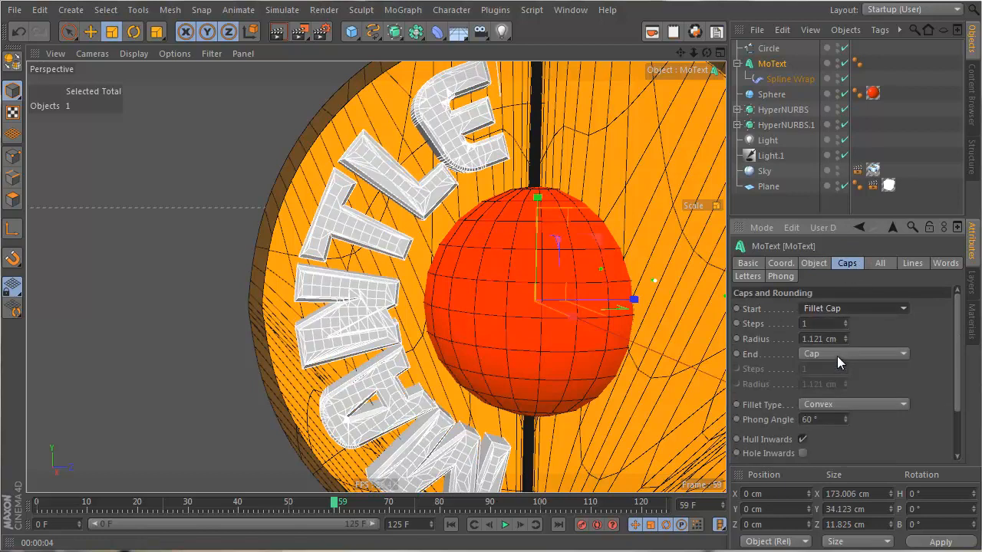
left_click(847, 353)
left_click(853, 412)
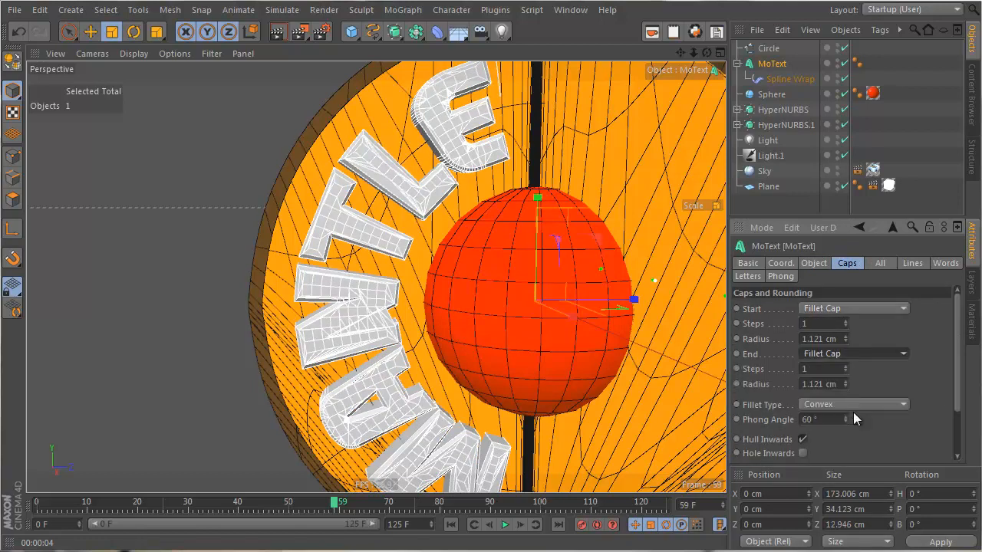
left_click(855, 352)
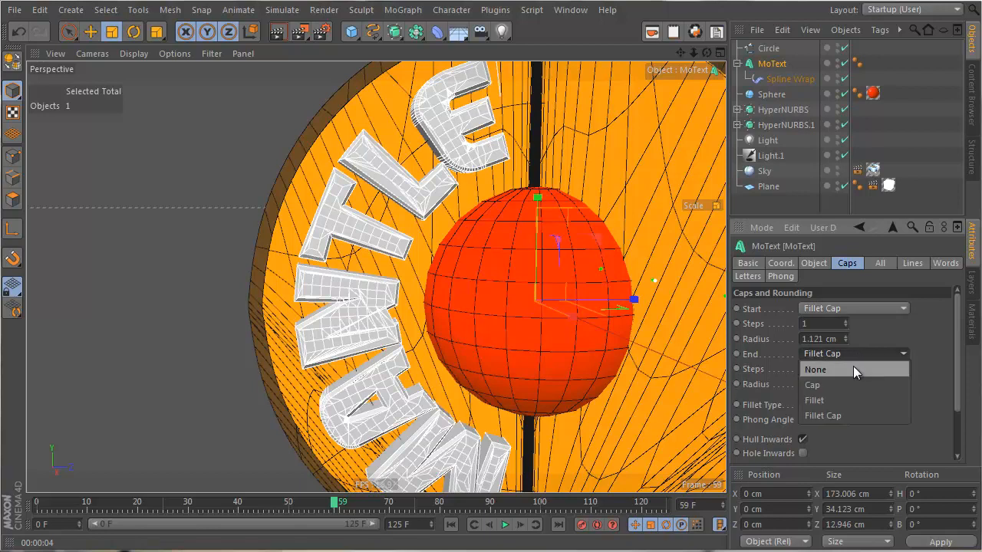
left_click(853, 366)
left_click(862, 307)
left_click(836, 340)
Step: Reduce the MANTLE text's height to 41.842 cm
left_click(821, 264)
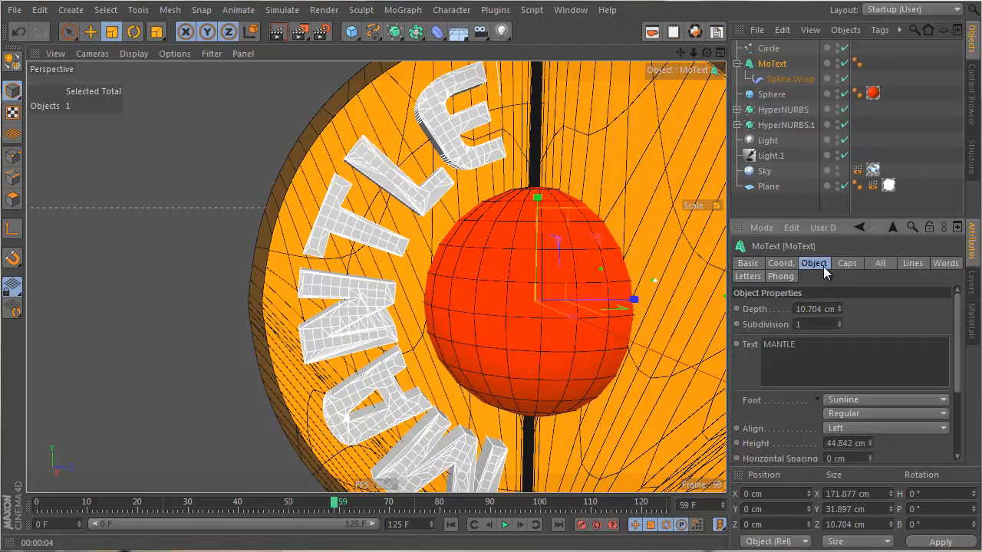
scroll(799, 429, "down", 3)
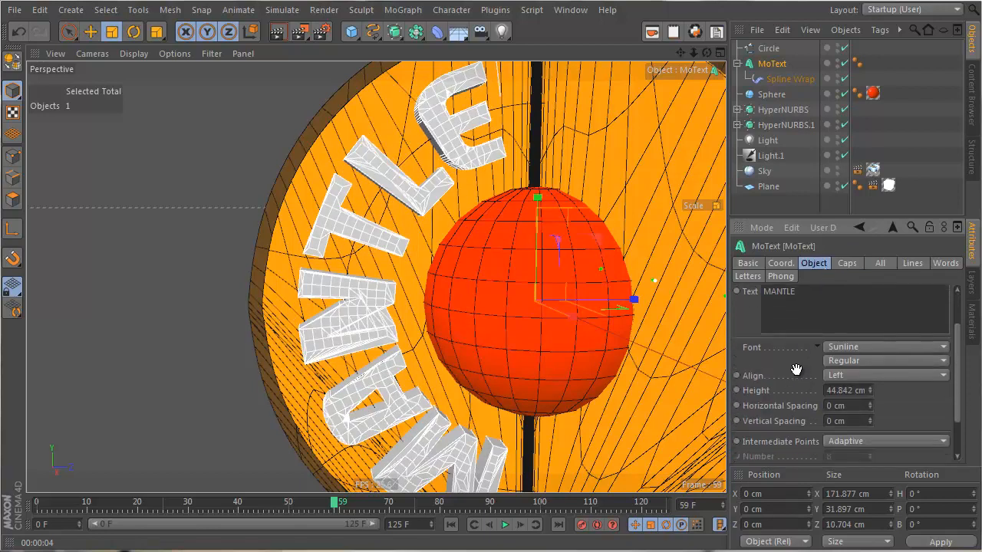
left_click(841, 389)
scroll(841, 388, "down", 2)
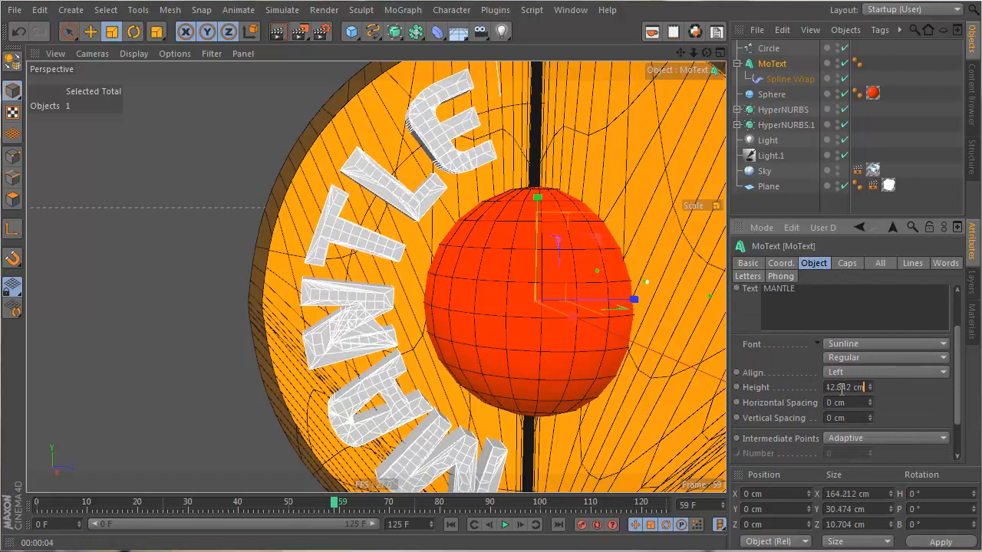
scroll(842, 389, "down", 5)
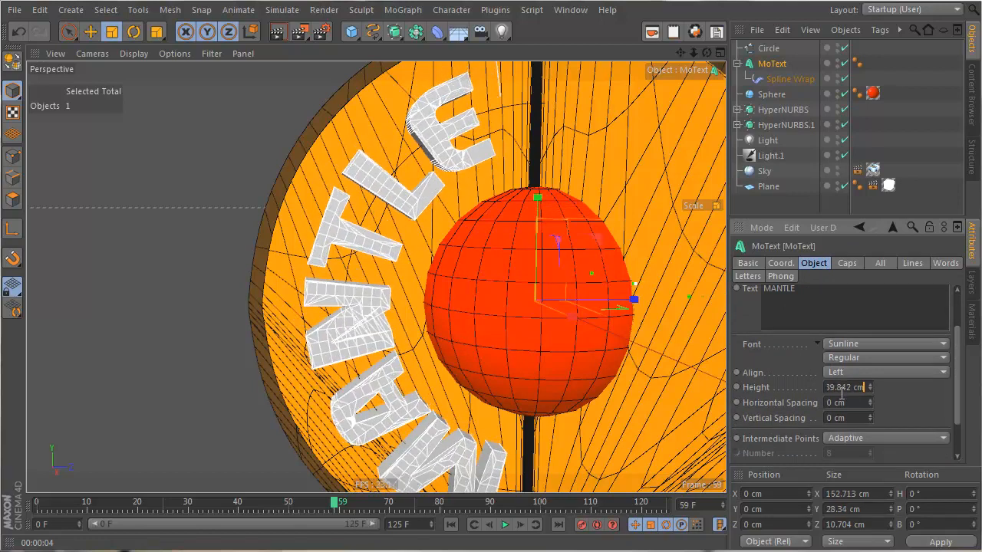
scroll(841, 392, "up", 3)
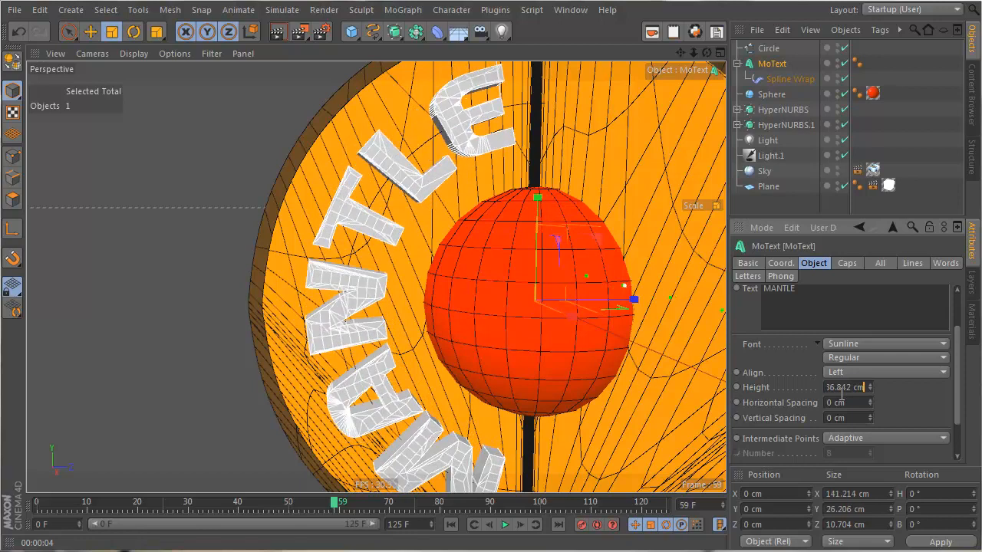
scroll(841, 391, "up", 3)
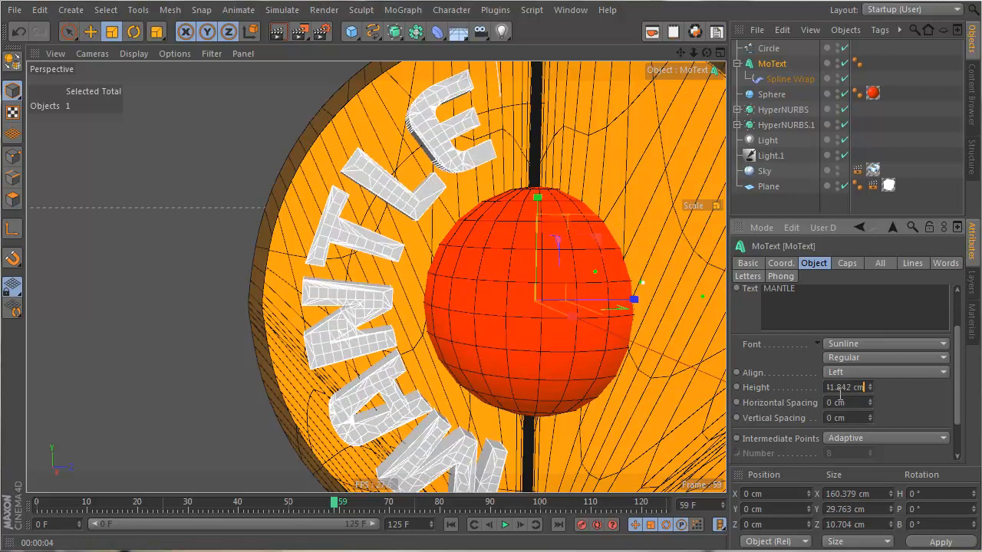
Step: Set the MANTLE text's intermediate points to Uniform with a number of 9
left_click(874, 437)
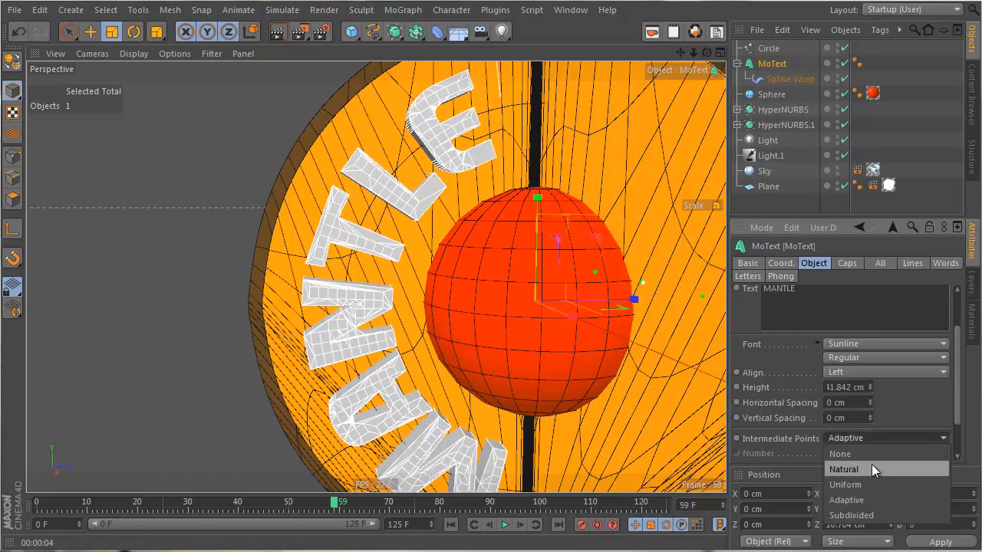
left_click(871, 464)
scroll(885, 441, "down", 3)
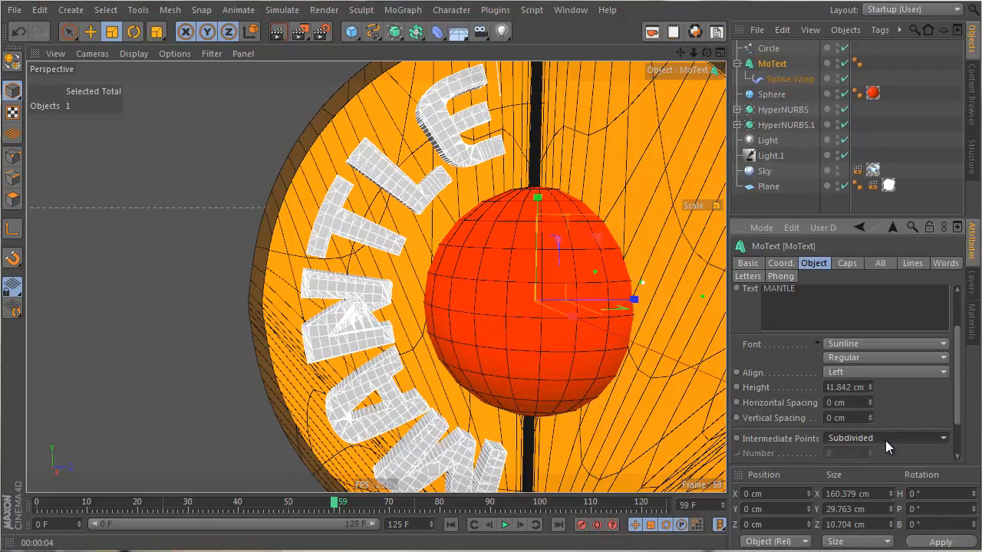
scroll(886, 436, "up", 2)
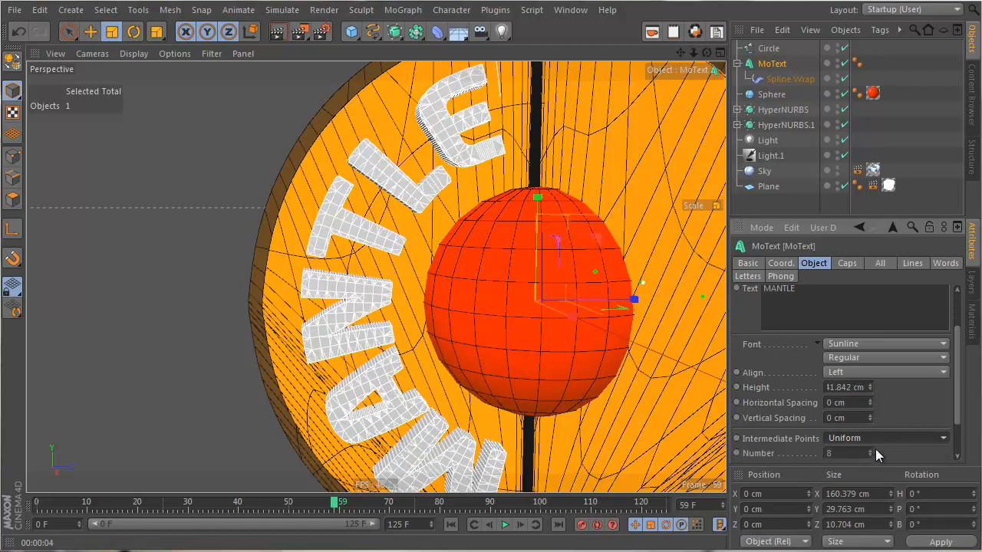
mouse_move(870, 456)
left_mouse_down()
mouse_move(869, 466)
mouse_move(869, 453)
left_mouse_up()
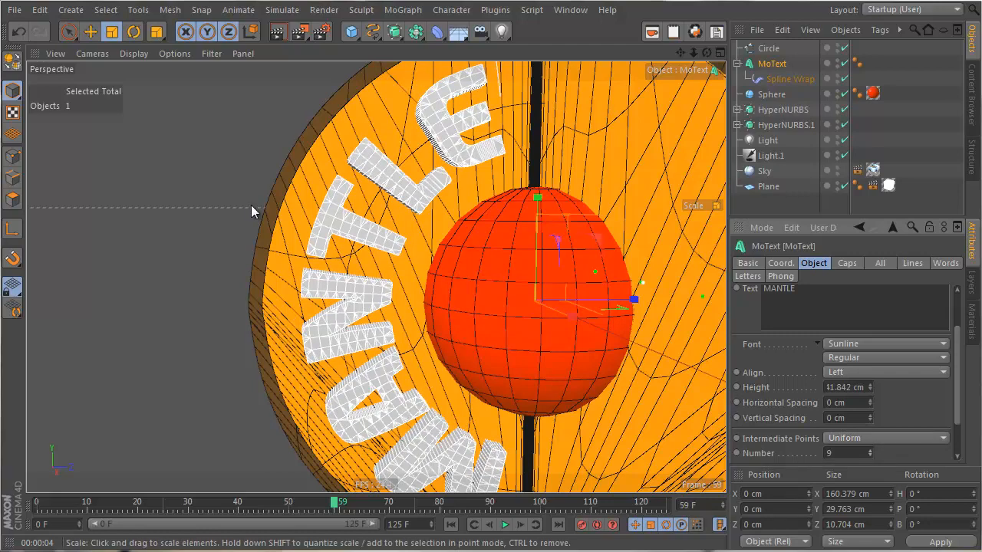
Step: Set both the start and end caps of the MANTLE text to Fillet Cap
left_click_drag(331, 372, 356, 342, "alt")
left_click(847, 263)
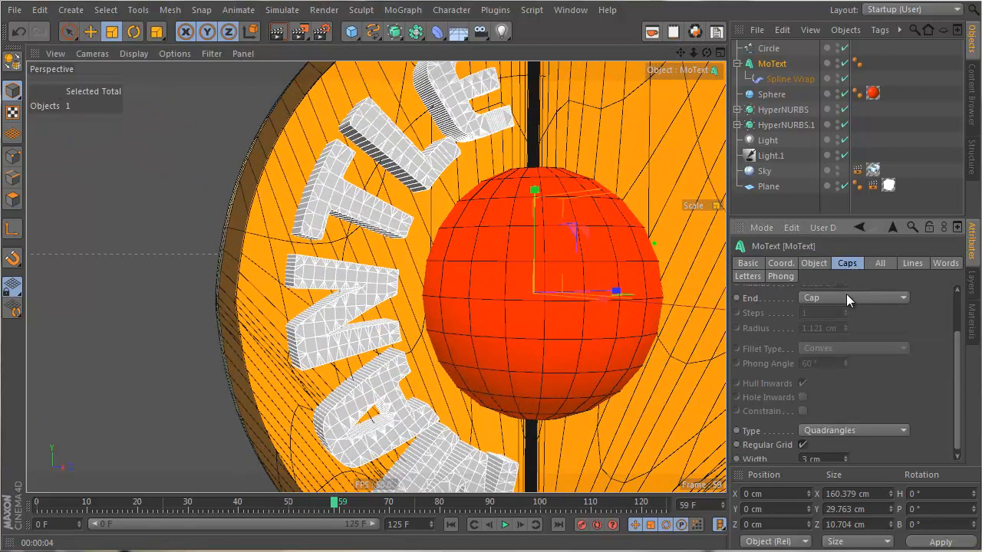
scroll(845, 296, "down", 2)
scroll(883, 334, "up", 3)
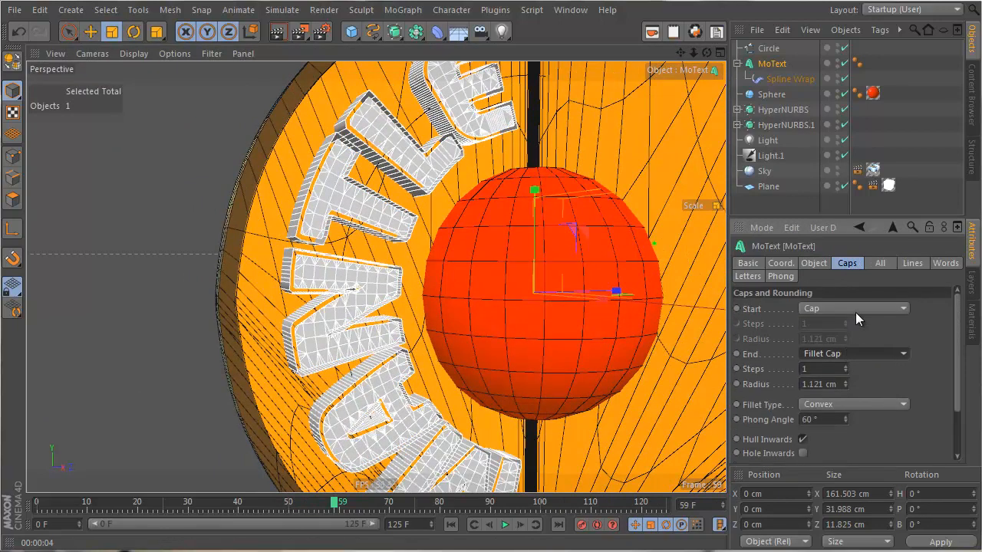
scroll(855, 312, "down", 2)
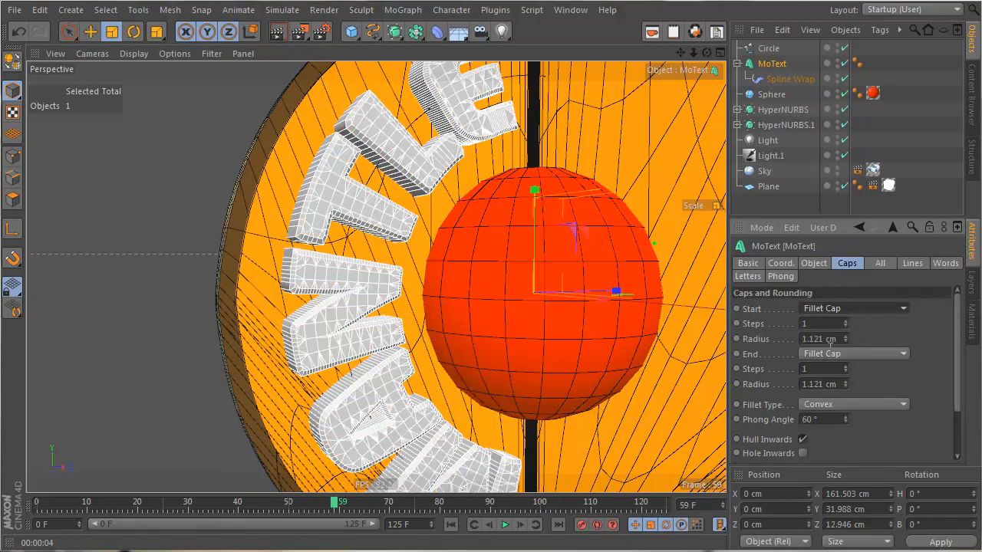
Step: Give the start and end fillets of the MANTLE text 3 steps and a 0.5 cm radius
double_click(827, 324)
type("3")
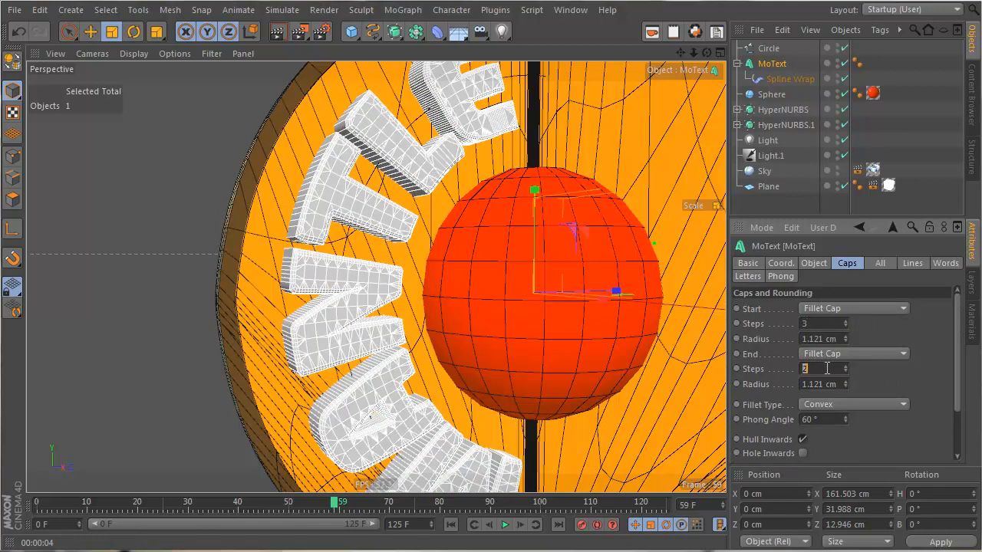
type("0.5")
key("Return")
double_click(832, 384)
type("0")
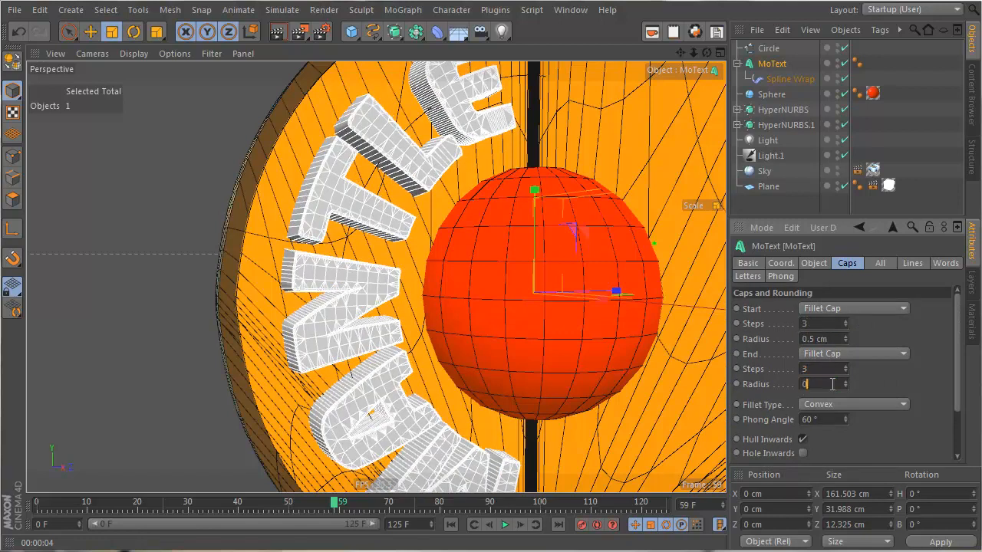
key("Return")
Step: Render an angled view of the whole cutaway Earth to check the rounded MANTLE text
right_click_drag(352, 303, 287, 292, "alt")
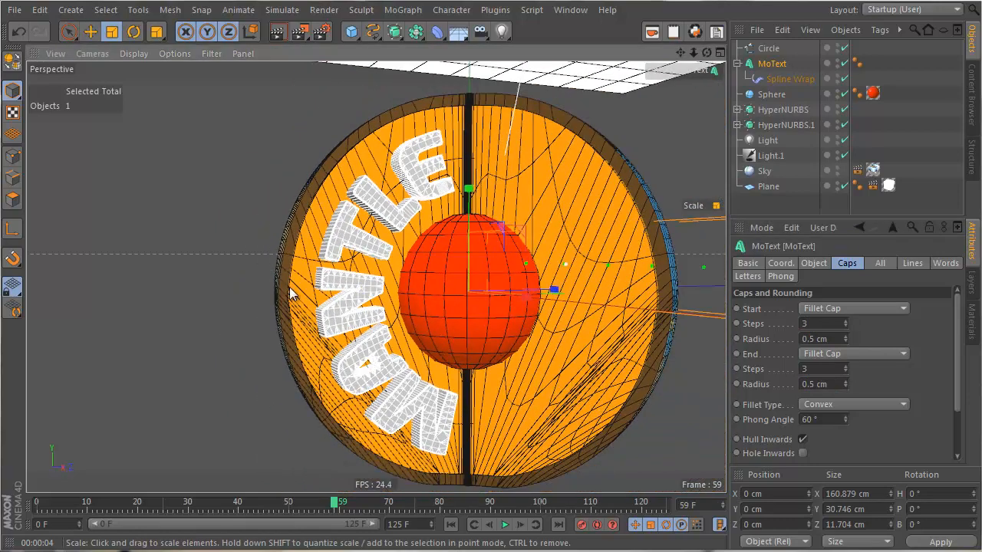
left_click_drag(287, 292, 414, 291, "alt")
left_click(280, 31)
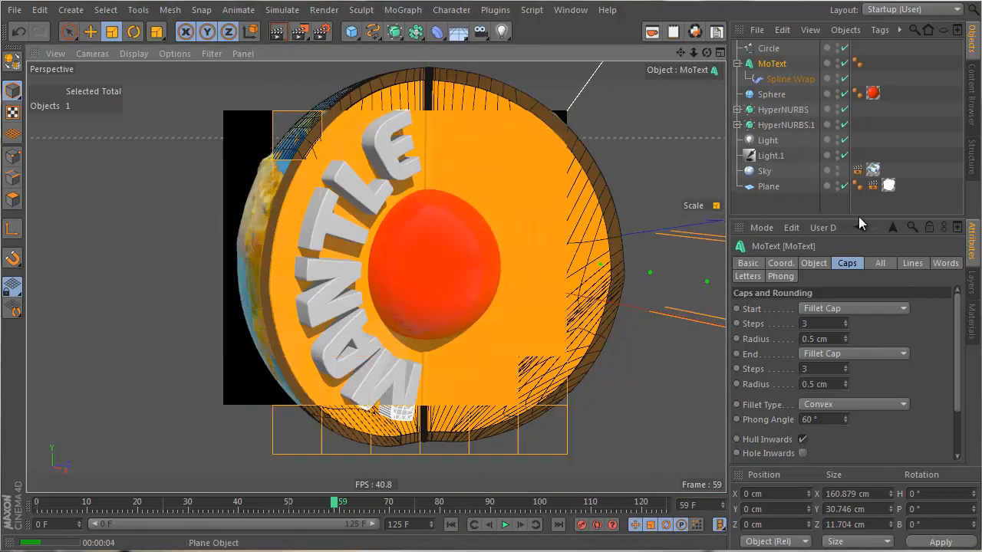
Step: Create a new plain white material and apply it to the MoText object
left_click(971, 318)
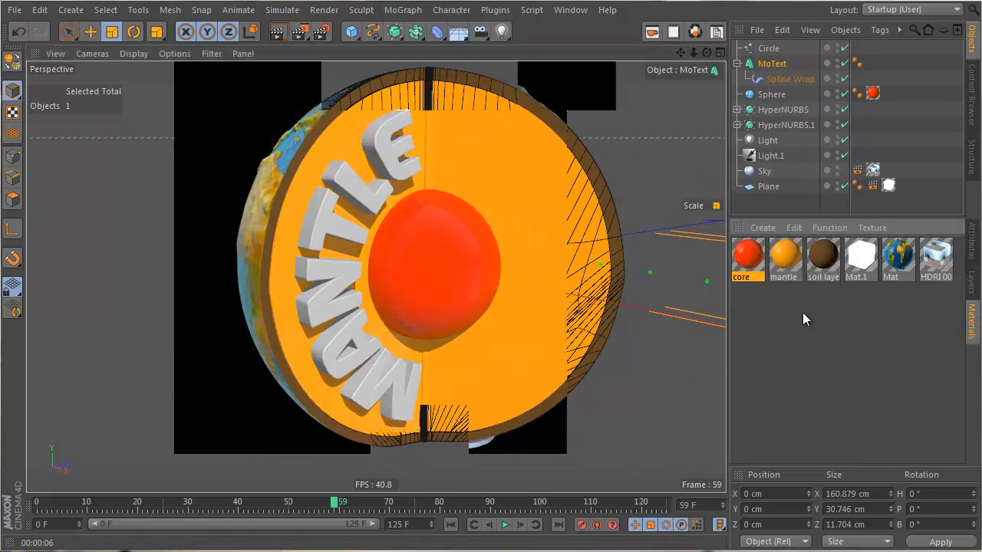
double_click(771, 349)
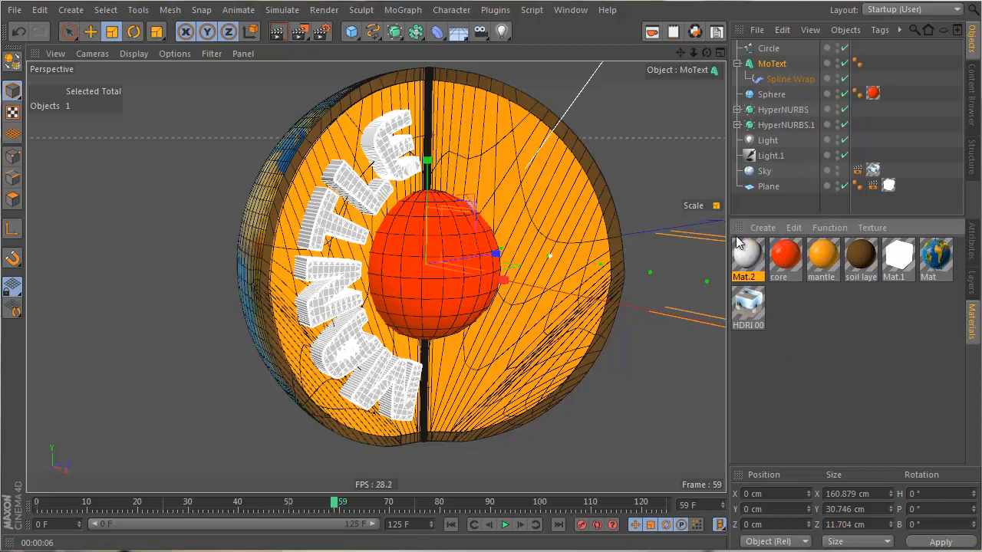
double_click(748, 256)
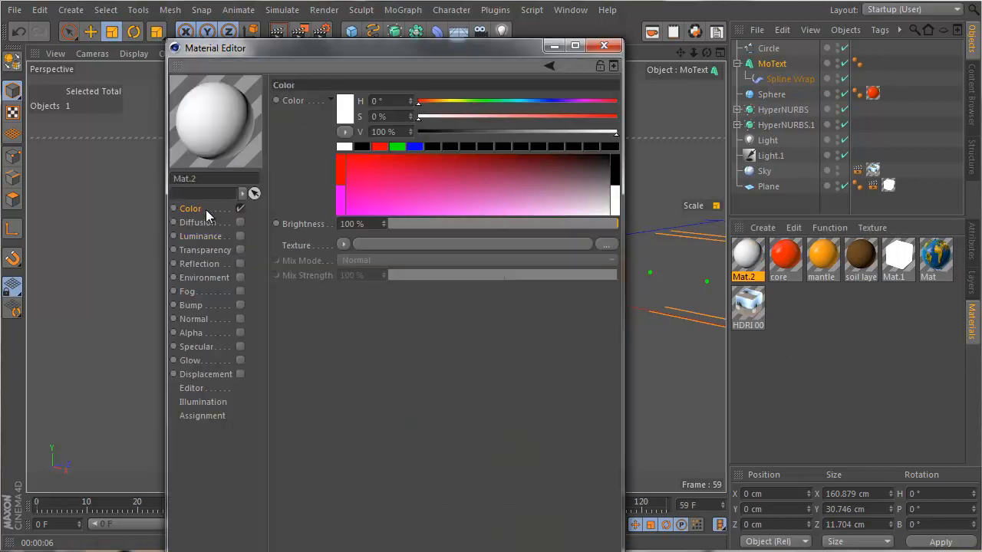
left_click(603, 46)
left_click_drag(750, 257, 770, 67)
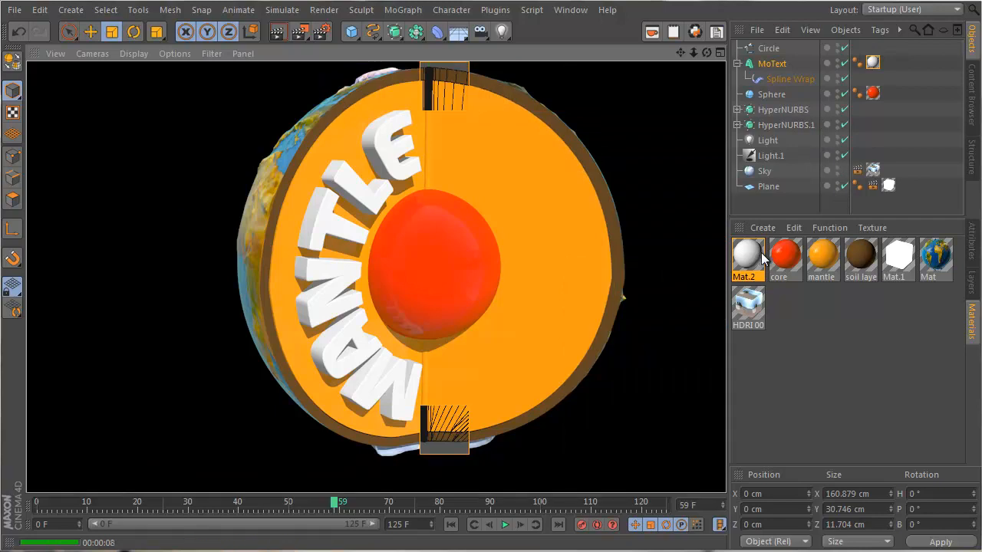
Step: Raise the mantle material's reflection brightness to 27% and render the view
double_click(822, 257)
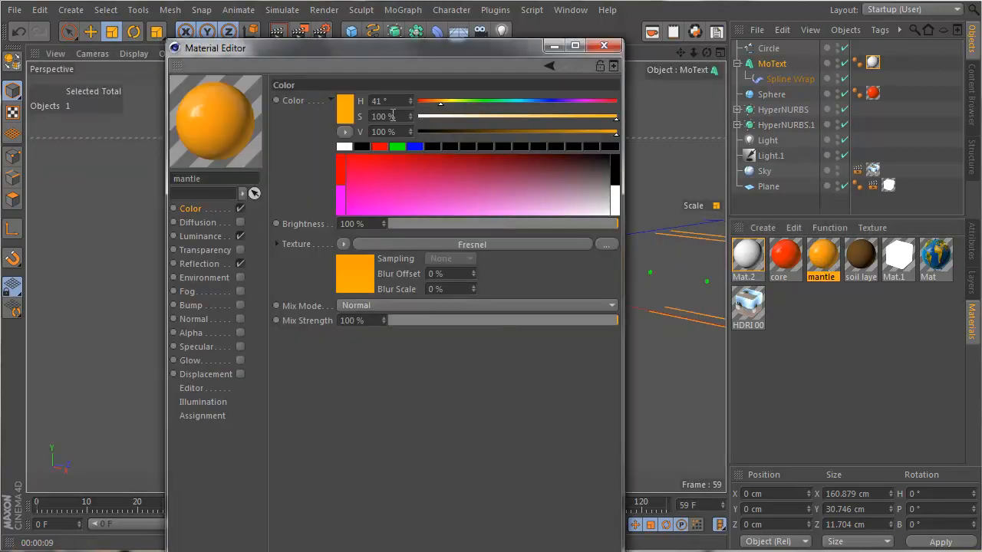
left_click_drag(491, 49, 829, 82)
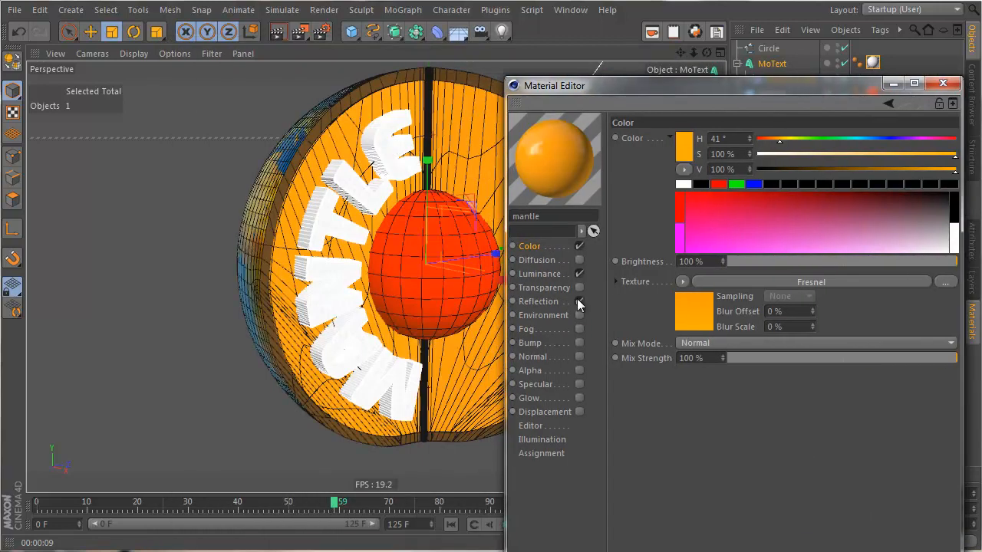
left_click(539, 301)
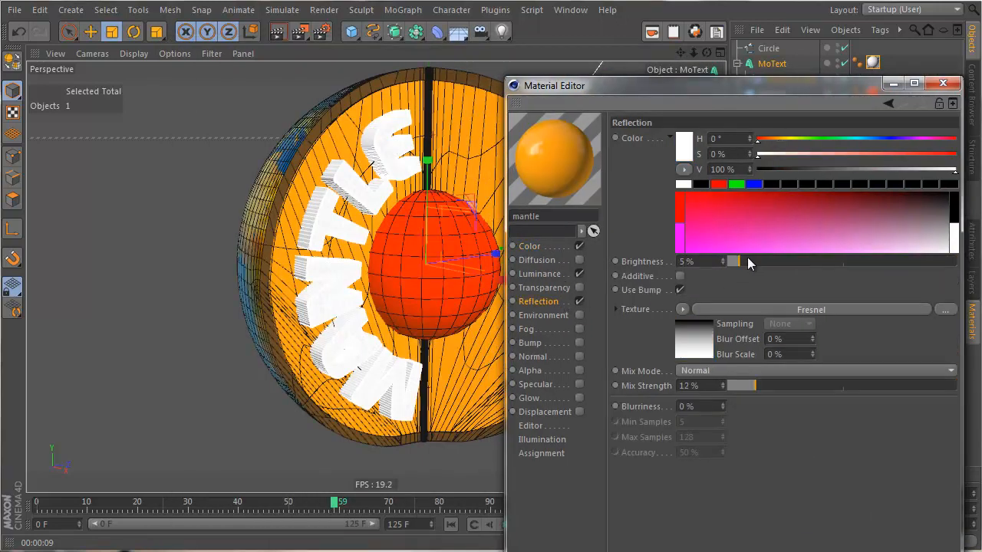
left_click_drag(748, 263, 788, 263)
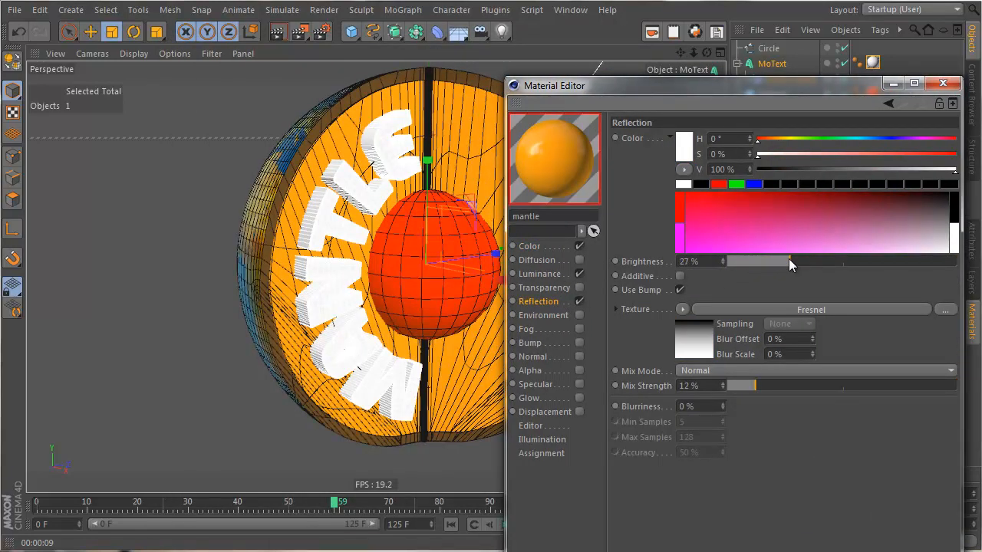
left_click(278, 36)
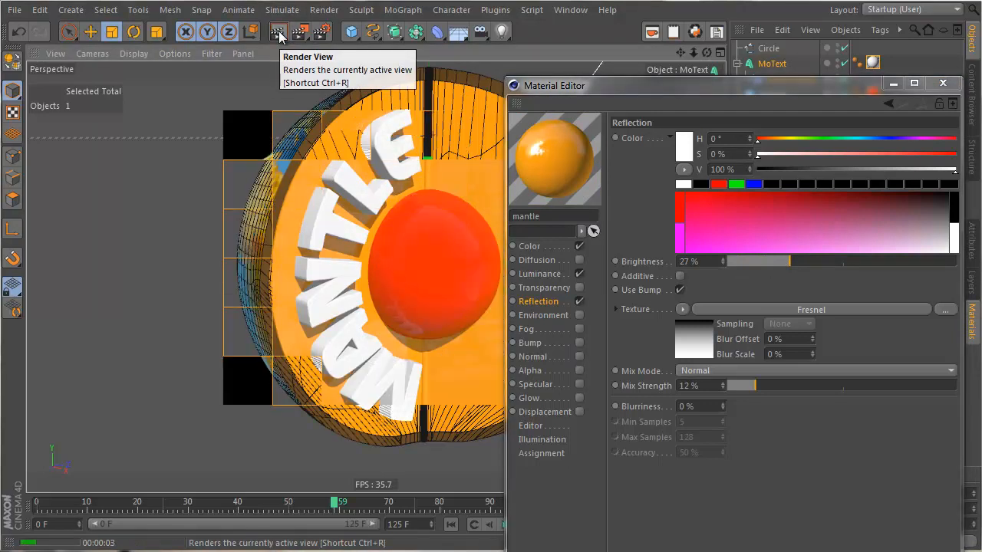
Step: Set the mantle material's luminance to hue 36°, saturation 100% and brightness 65%, and render the view
left_click(554, 273)
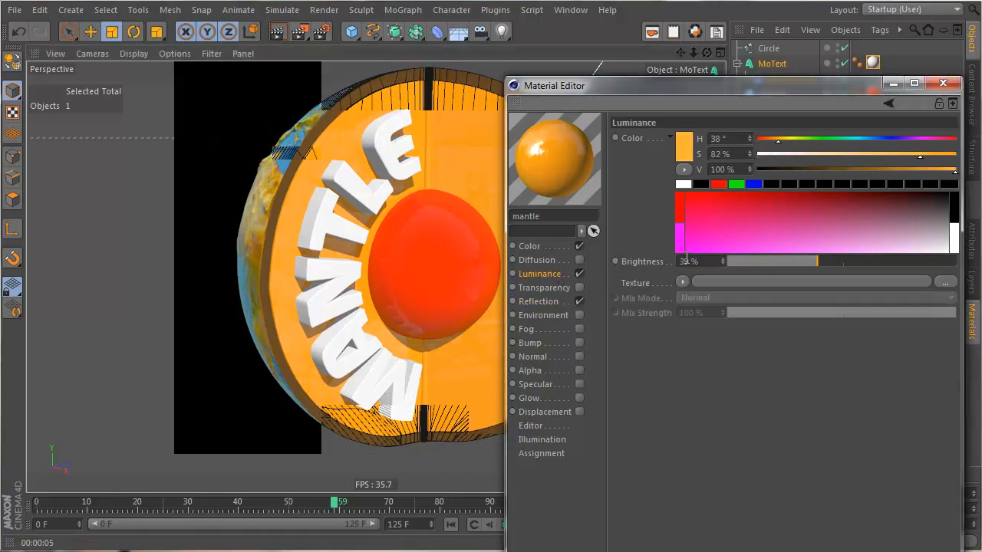
left_click_drag(934, 164, 957, 158)
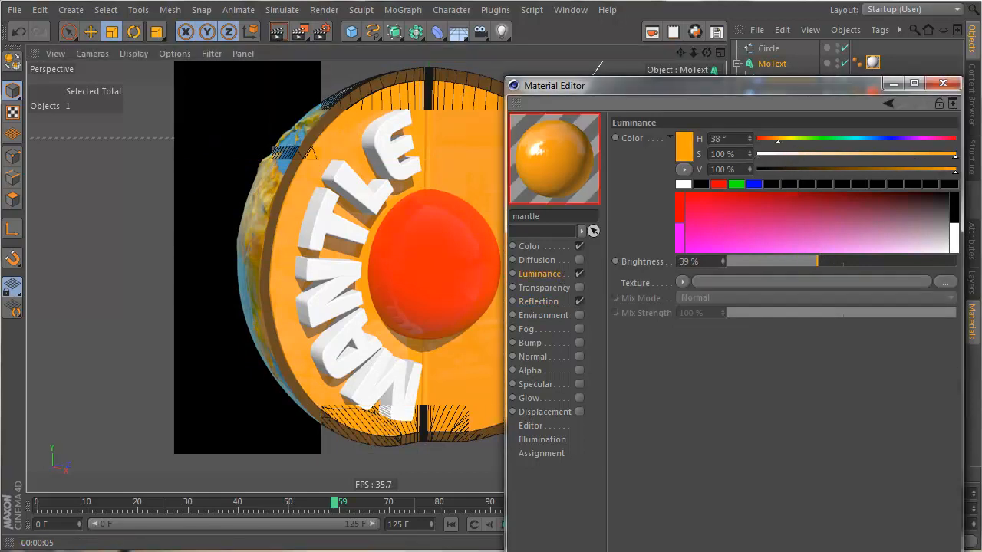
left_click_drag(777, 141, 777, 142)
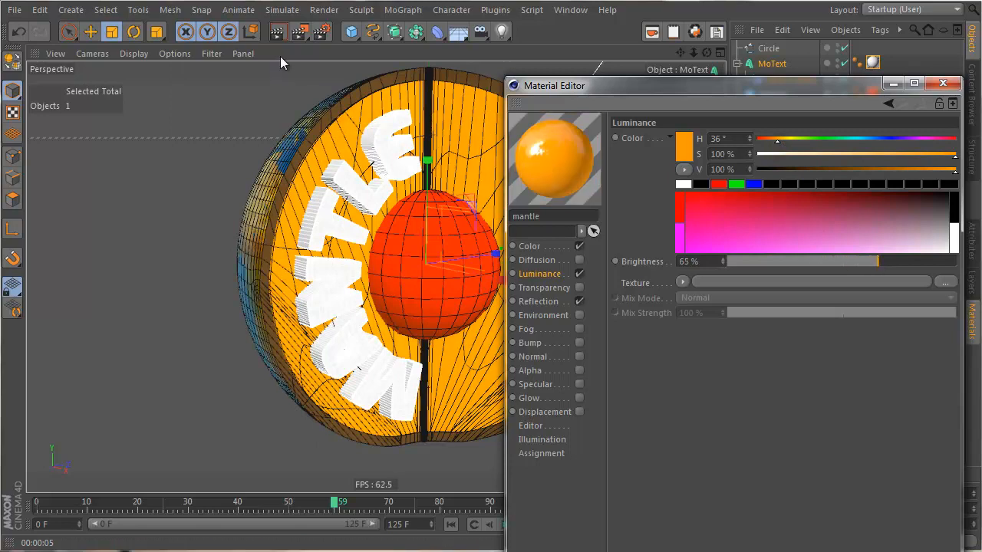
left_click(279, 36)
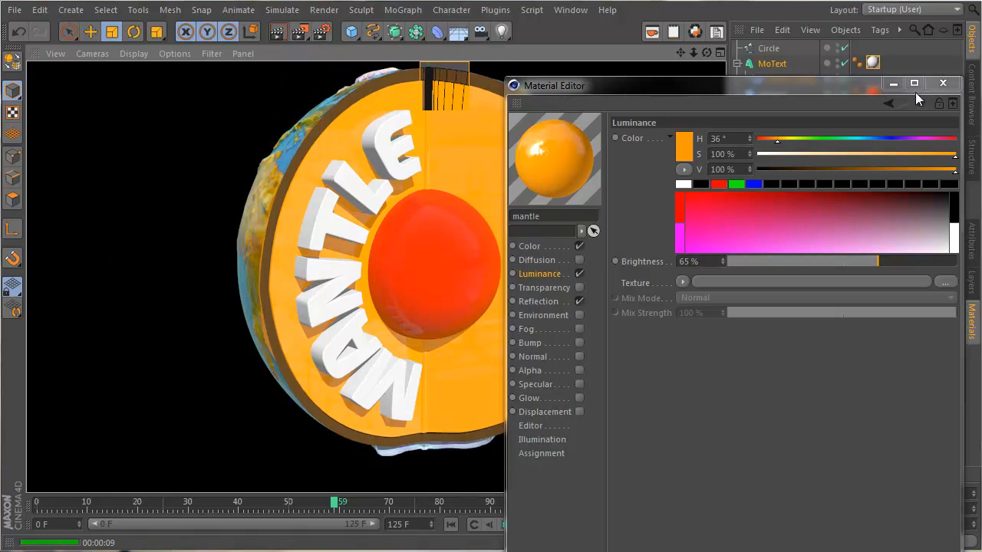
left_click_drag(838, 78, 543, 99)
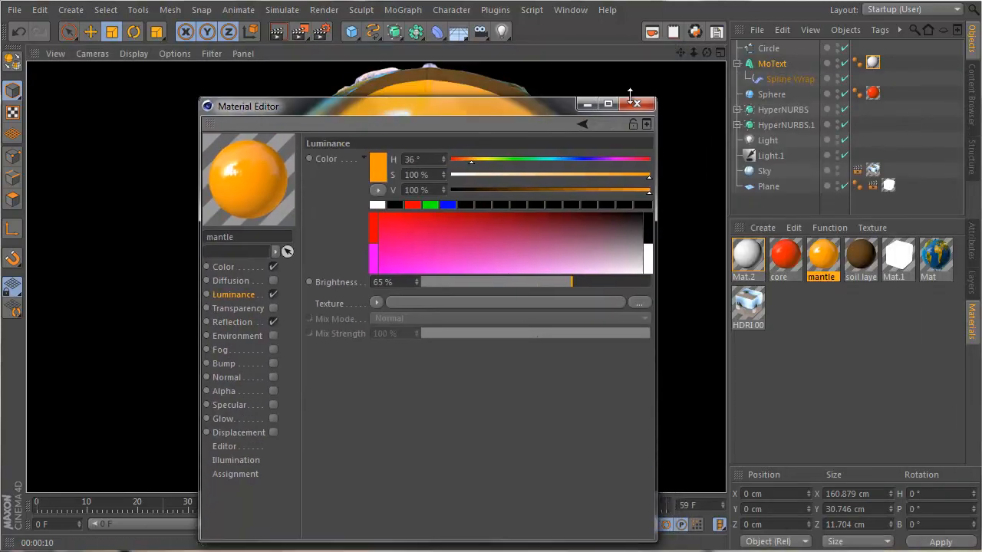
left_click(636, 103)
Step: Load the Ambient Occlusion effect as the color texture of the text's white material
double_click(747, 257)
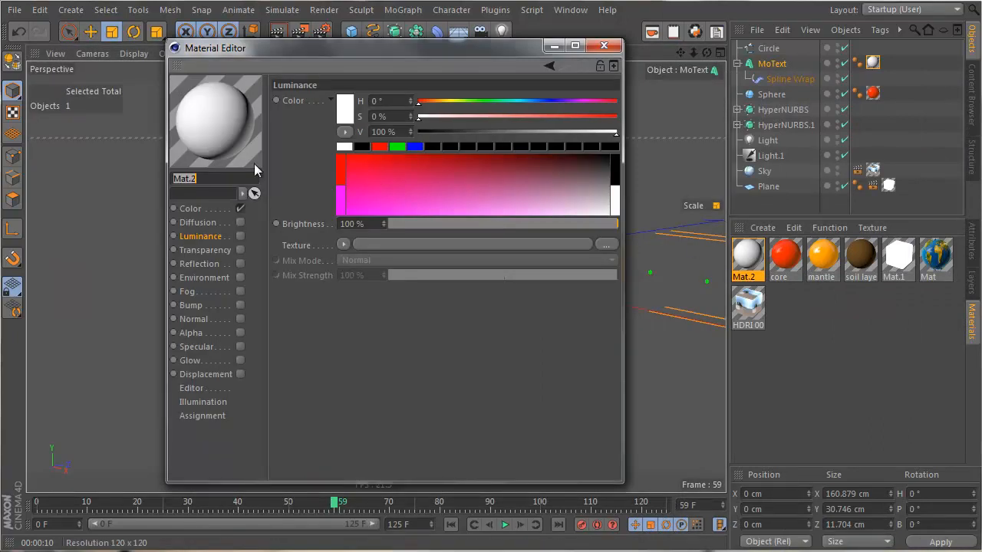
left_click(219, 210)
left_click(343, 244)
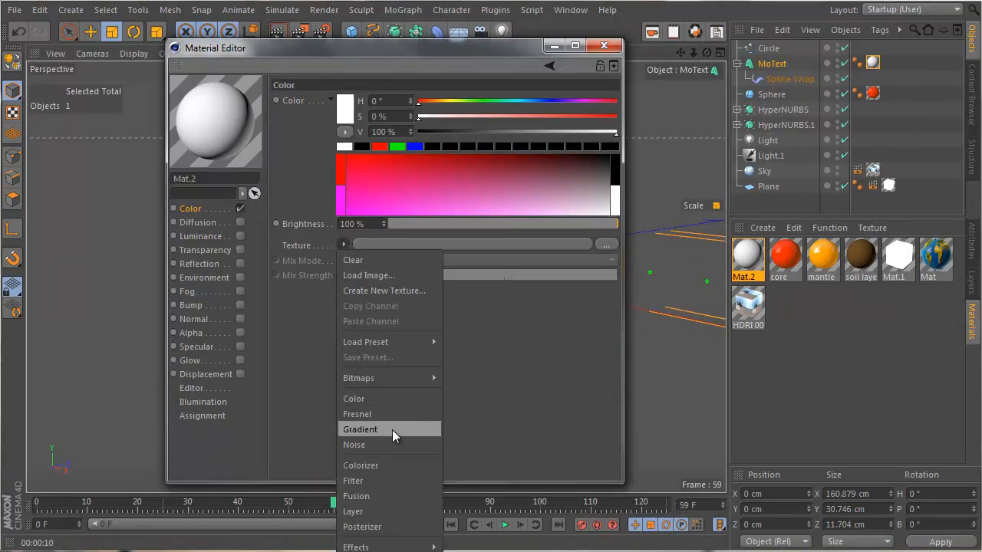
mouse_move(405, 547)
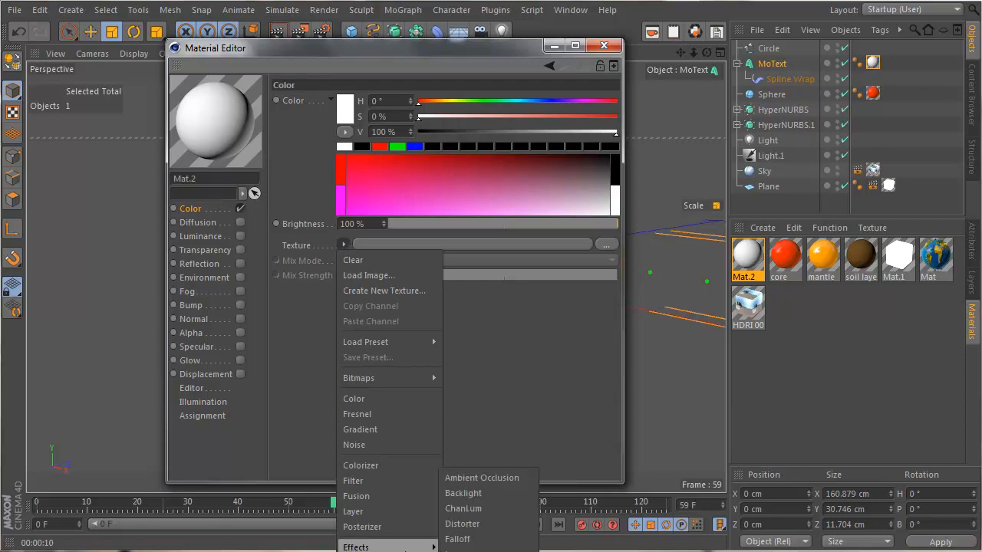
left_click(493, 481)
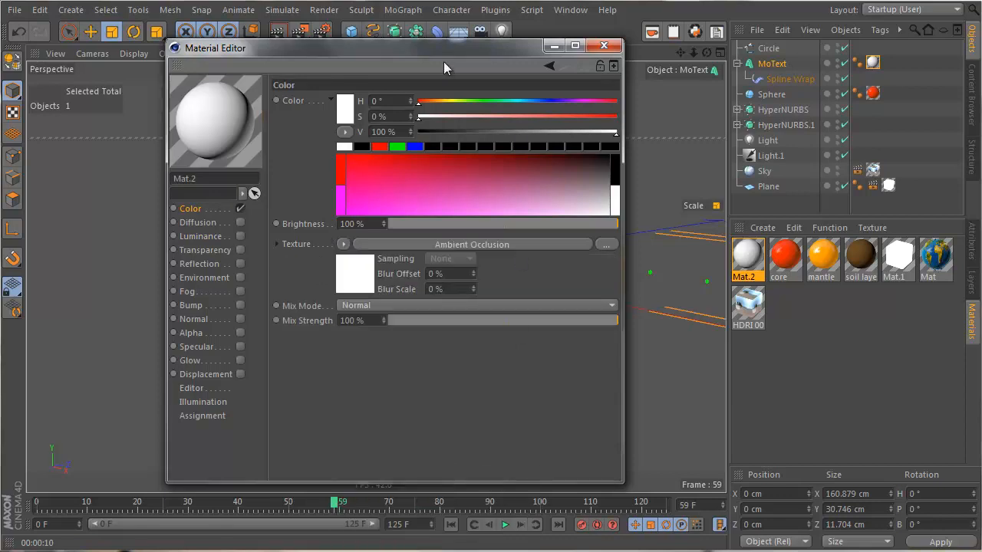
Step: Lighten the black end of the Ambient Occlusion color gradient to grey and render the view
left_click_drag(443, 62, 817, 155)
left_click_drag(889, 156, 956, 167)
left_click(793, 378)
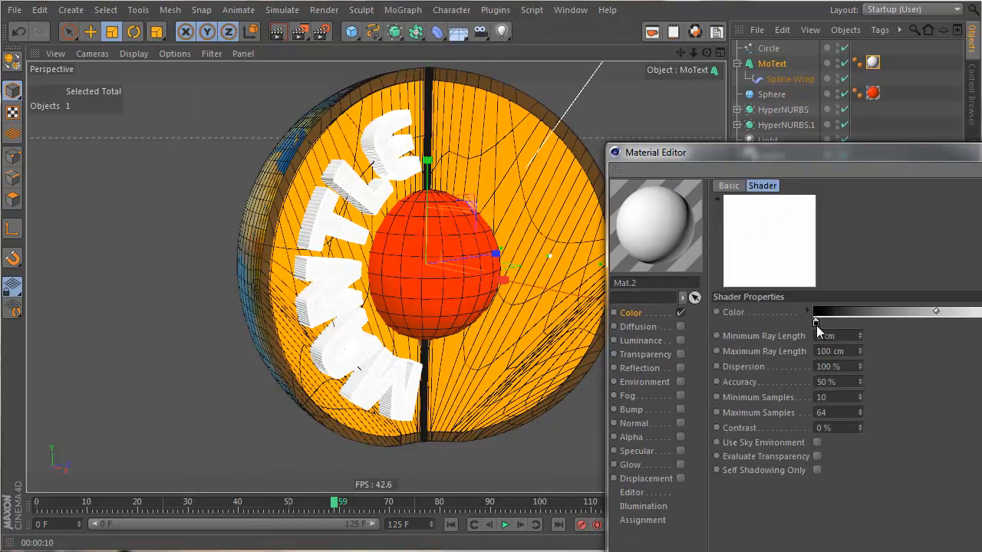
double_click(815, 322)
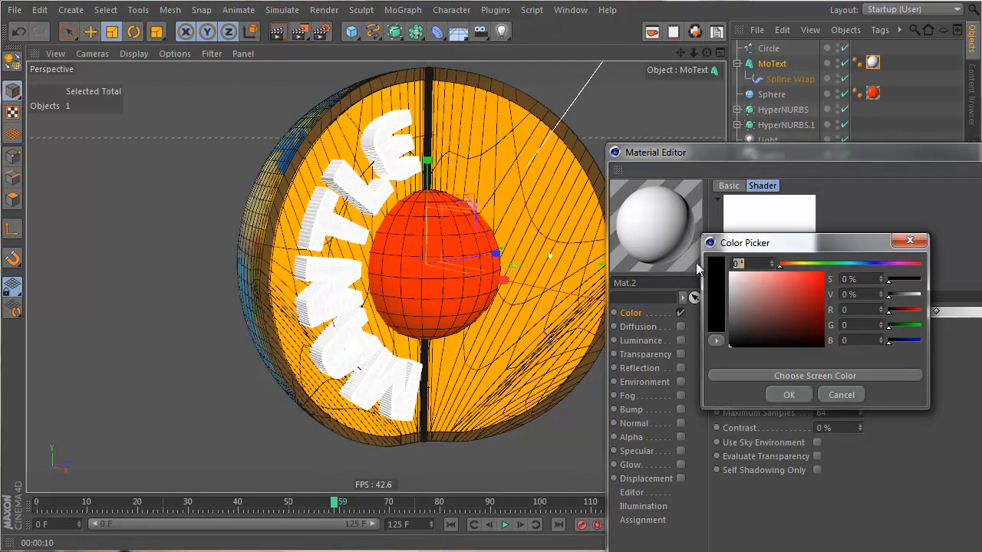
left_click(784, 393)
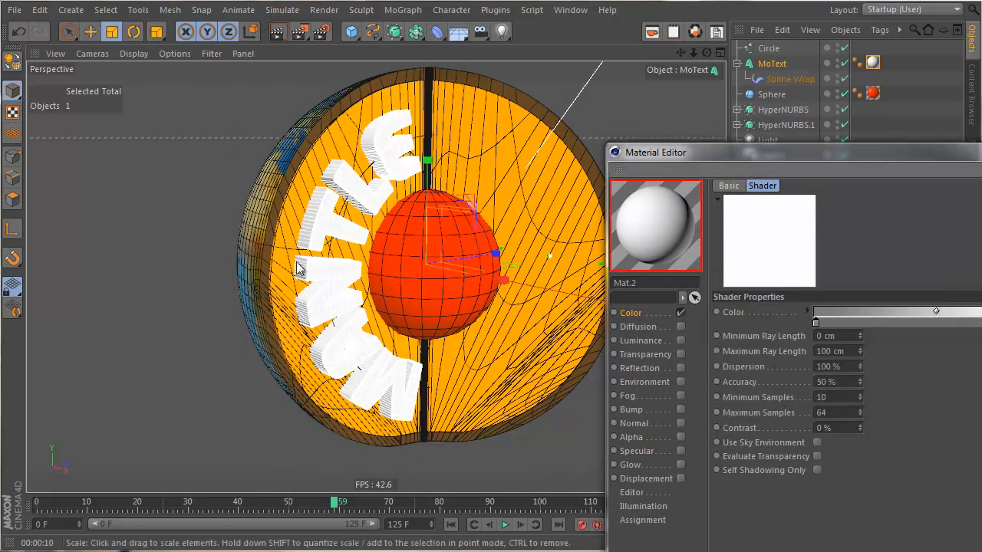
left_click(278, 34)
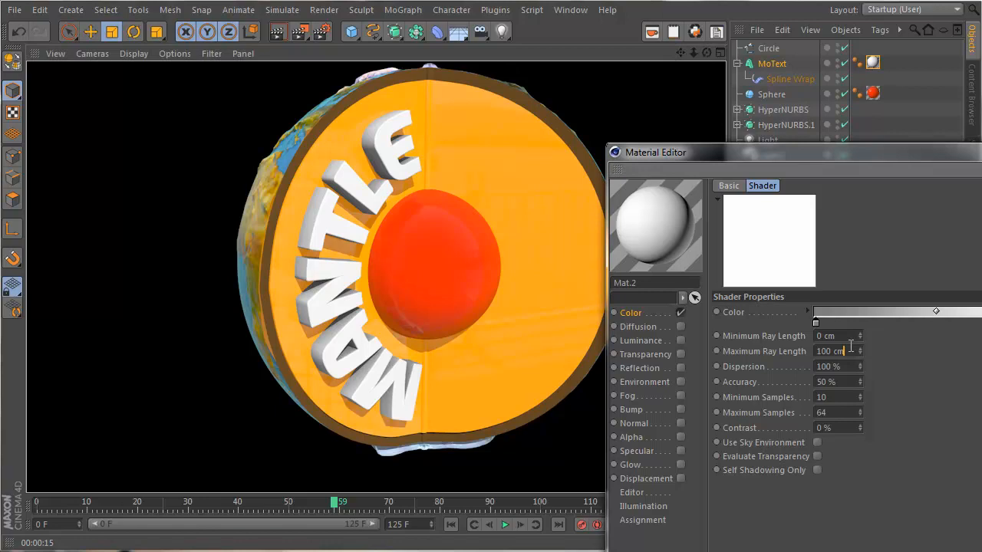
Step: Look up the help entry for the Ambient Occlusion shader's Maximum Ray Length
right_click(765, 347)
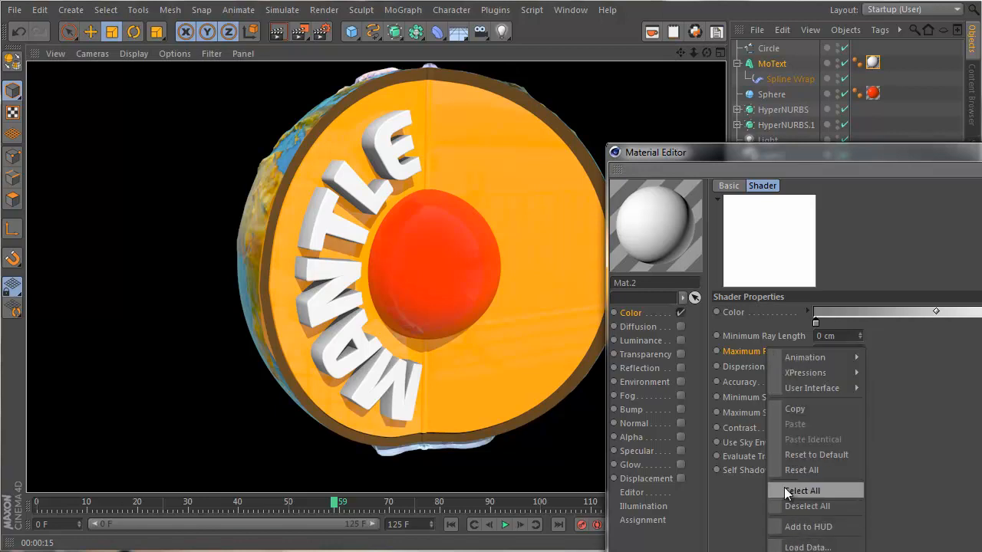
left_click(857, 153)
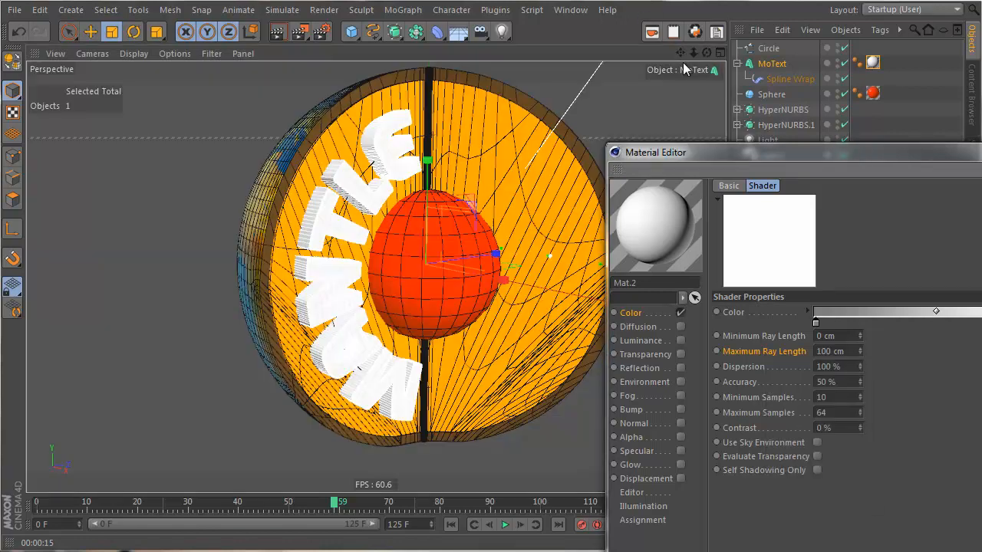
left_click_drag(754, 152, 578, 29)
right_click(558, 228)
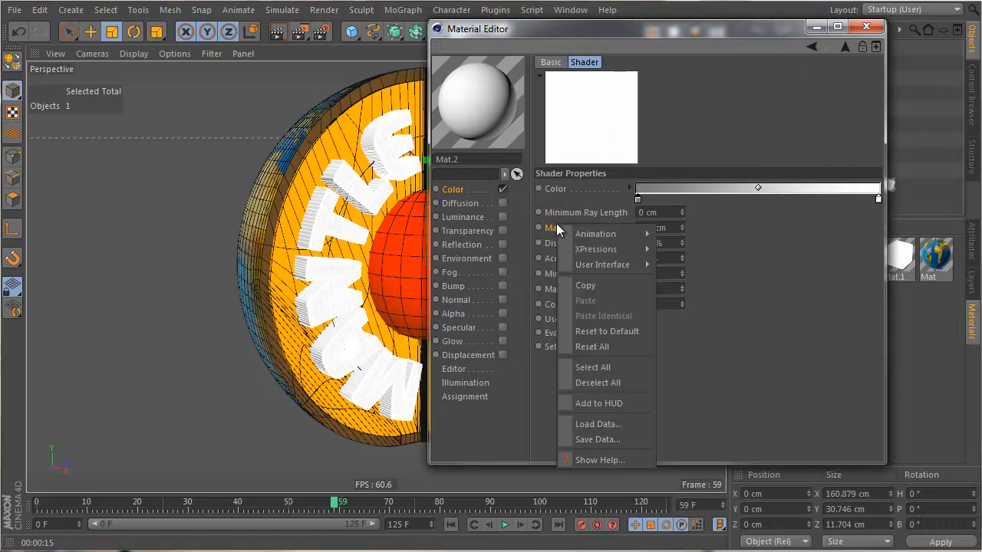
left_click(583, 460)
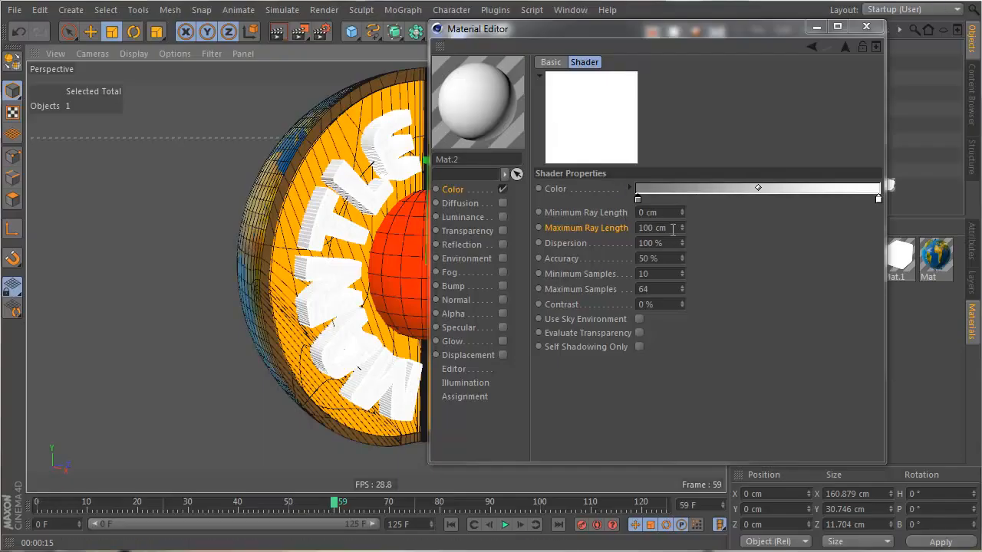
Step: Look up the MoText object's cap settings and extrusion depth
left_click_drag(617, 33, 490, 243)
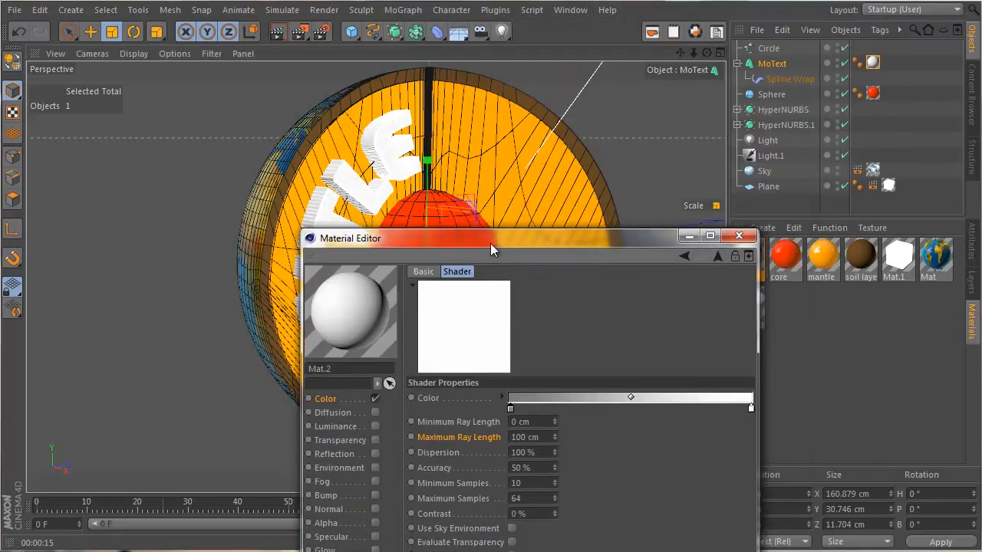
left_click(773, 64)
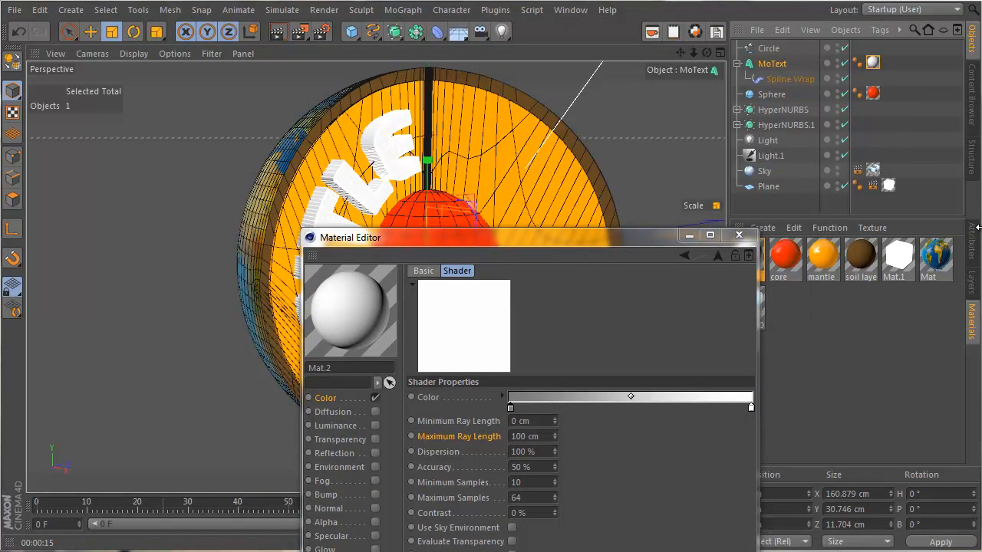
left_click(972, 238)
left_click_drag(672, 245, 481, 148)
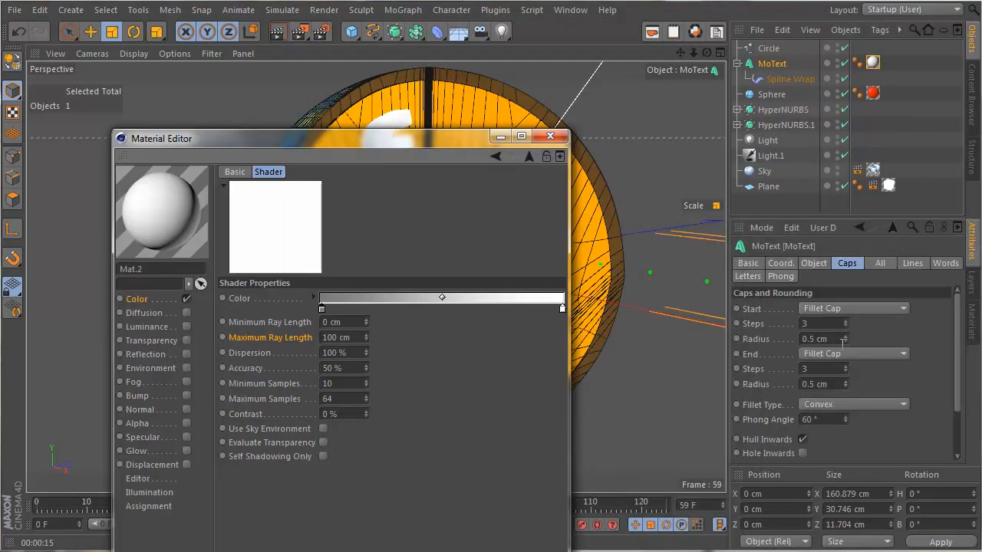
left_click(810, 264)
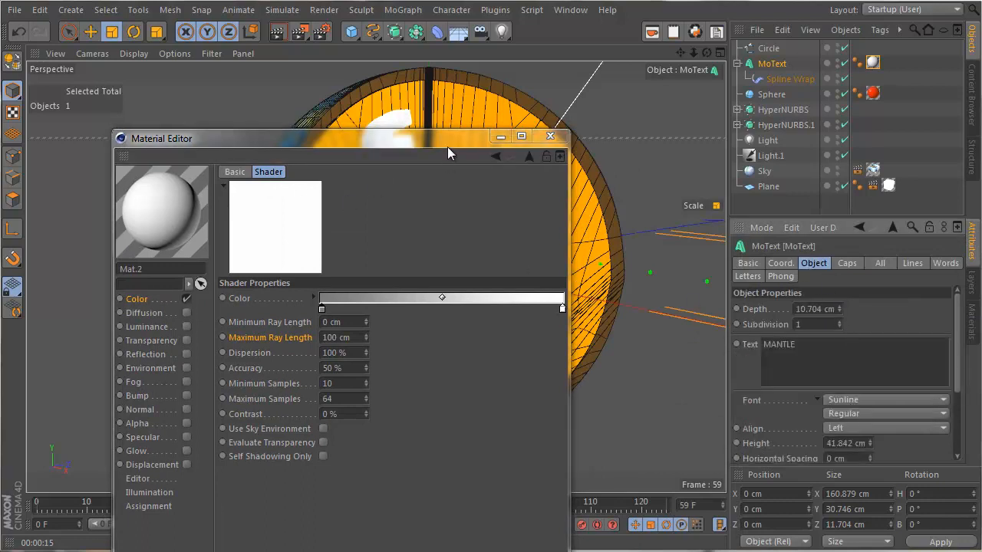
Step: Set the Ambient Occlusion shader's Maximum Ray Length to 2 cm, render the view, and close the material's settings
left_click_drag(447, 153, 849, 124)
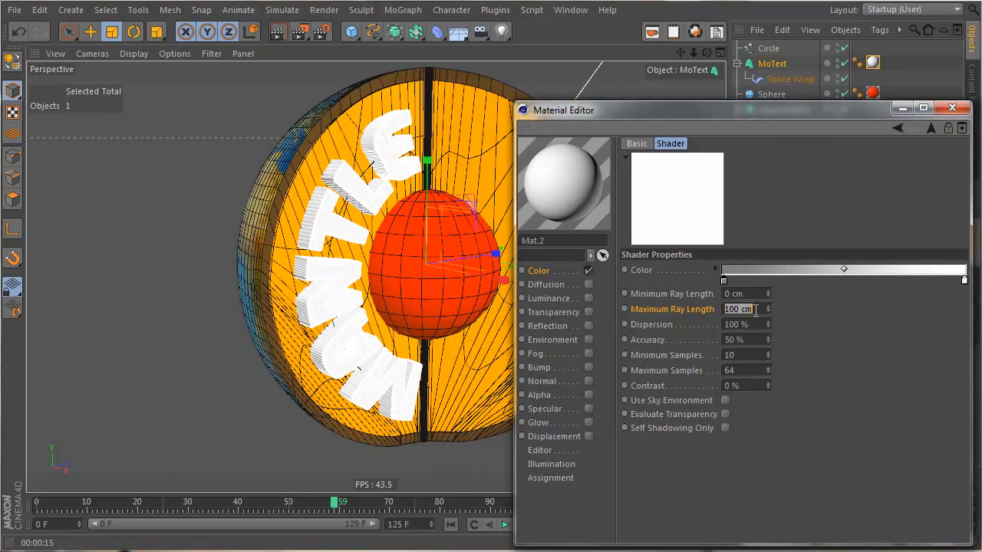
type("2")
key("Return")
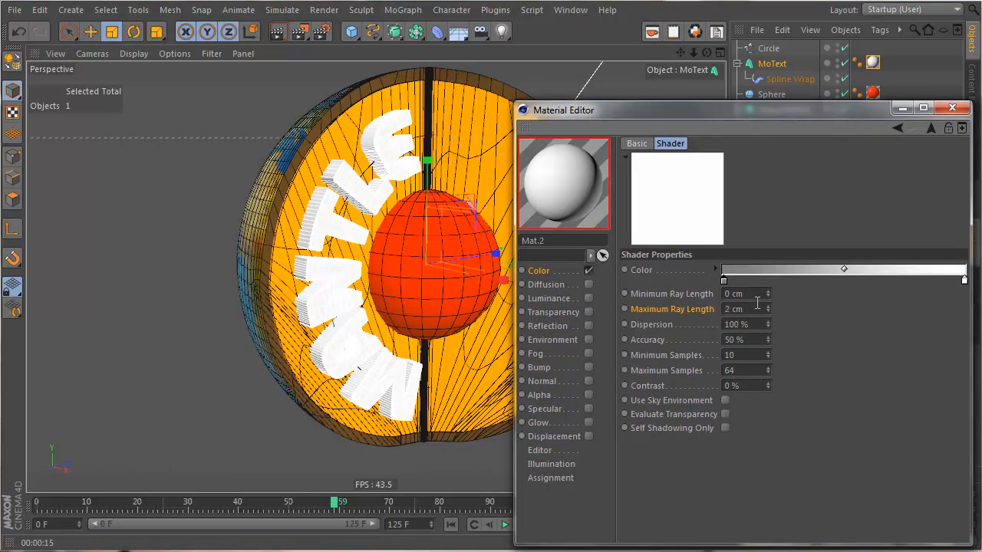
left_click(278, 36)
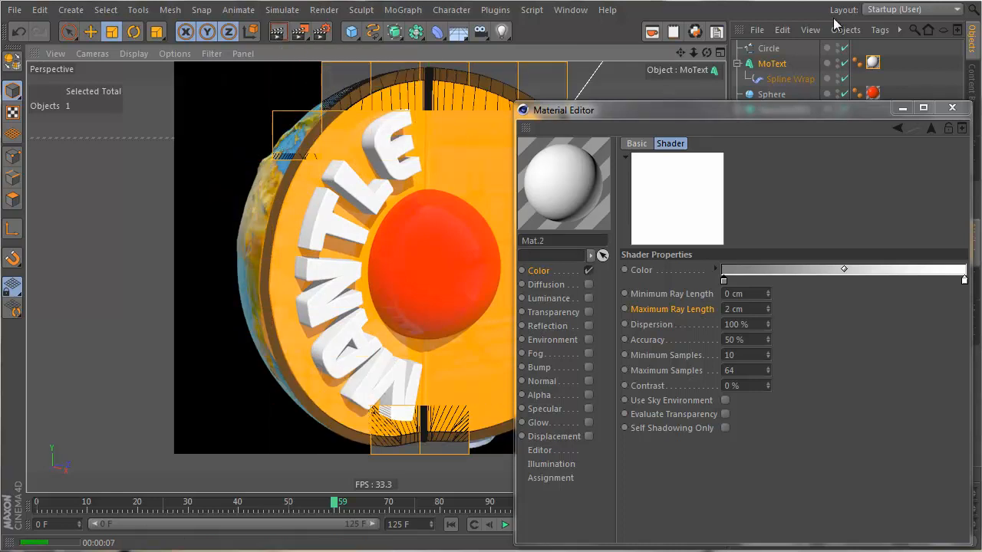
left_click(950, 109)
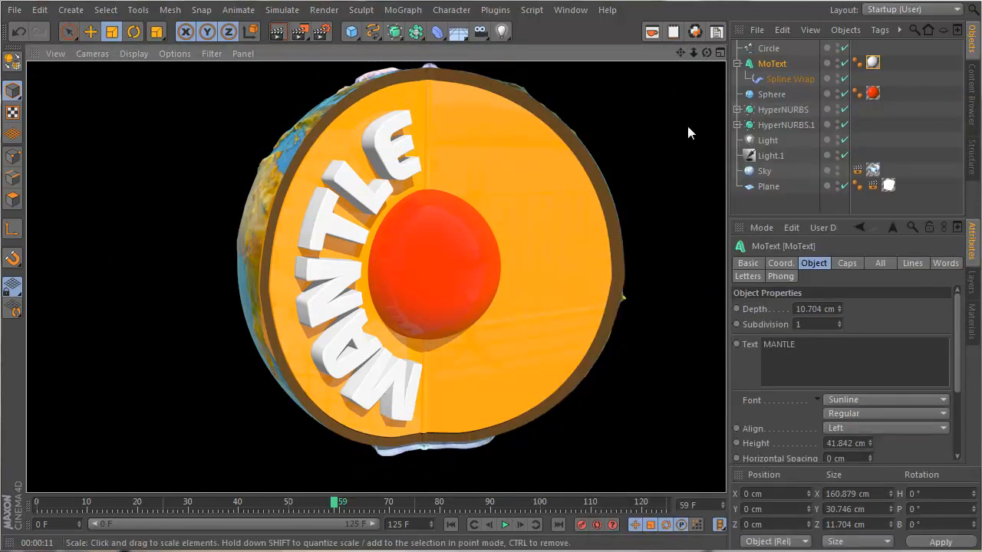
Step: Try rotating the Circle spline that carries the label around the core
left_click(770, 48)
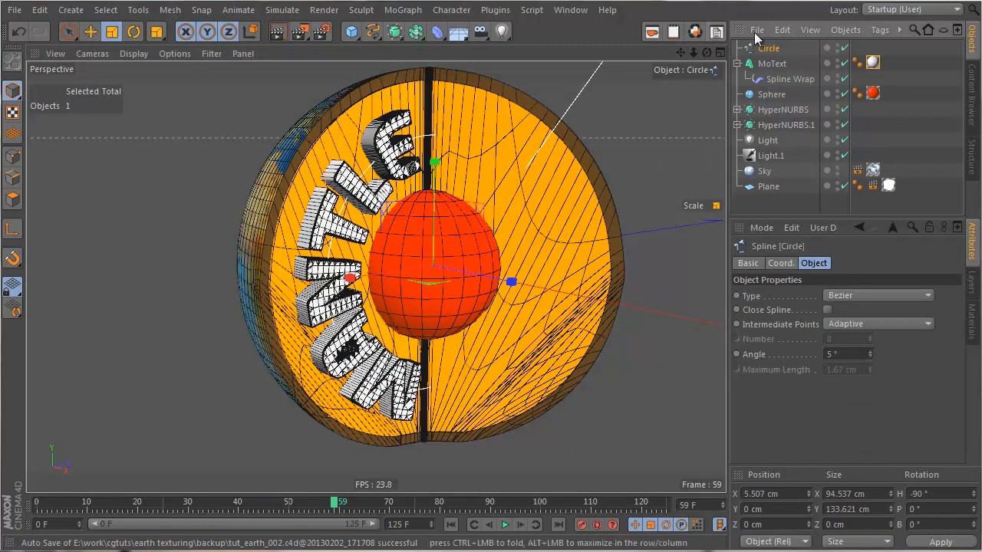
key("r")
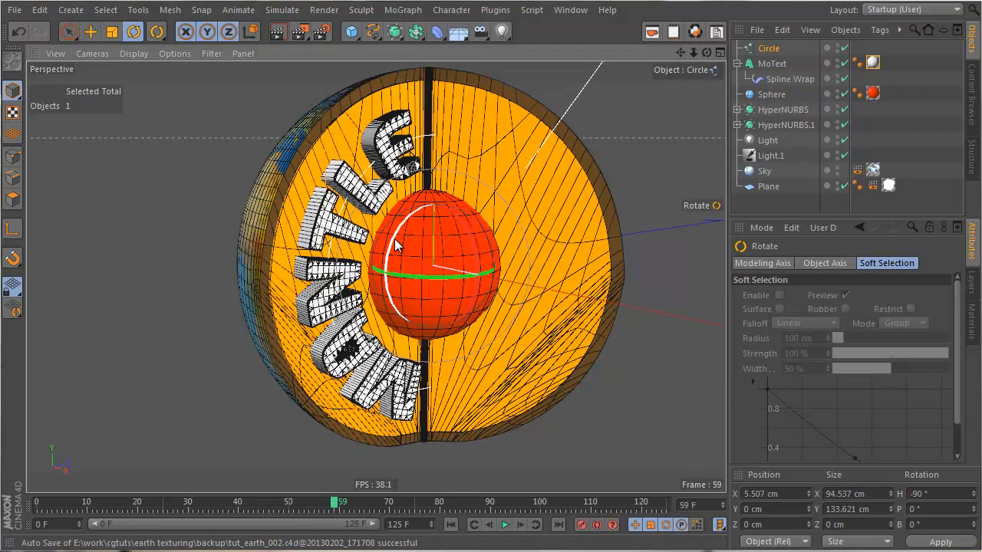
left_click_drag(395, 244, 511, 105)
key("ctrl+z")
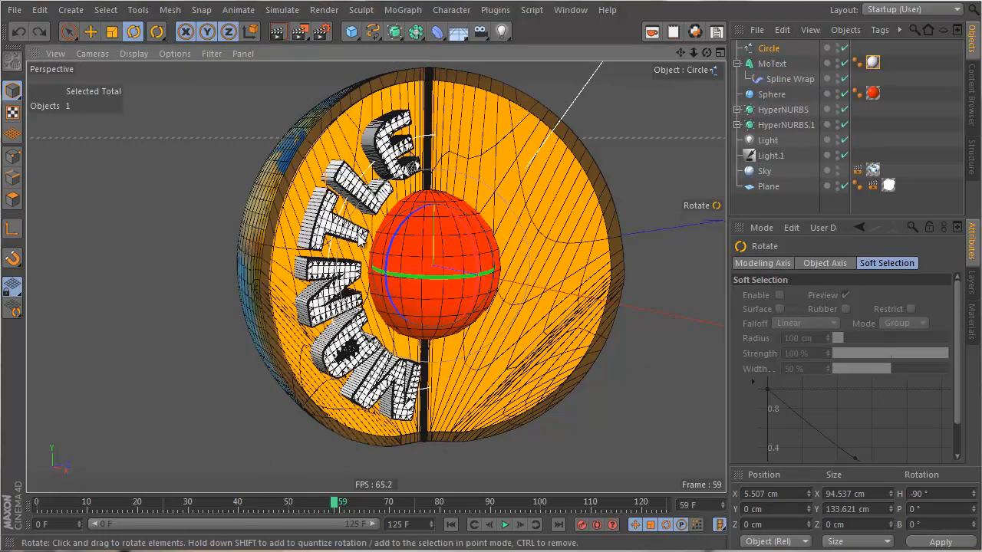
Step: Record a keyframe for the Circle spline at frame 40 and shift that key to frame 50
left_click_drag(316, 508, 237, 512)
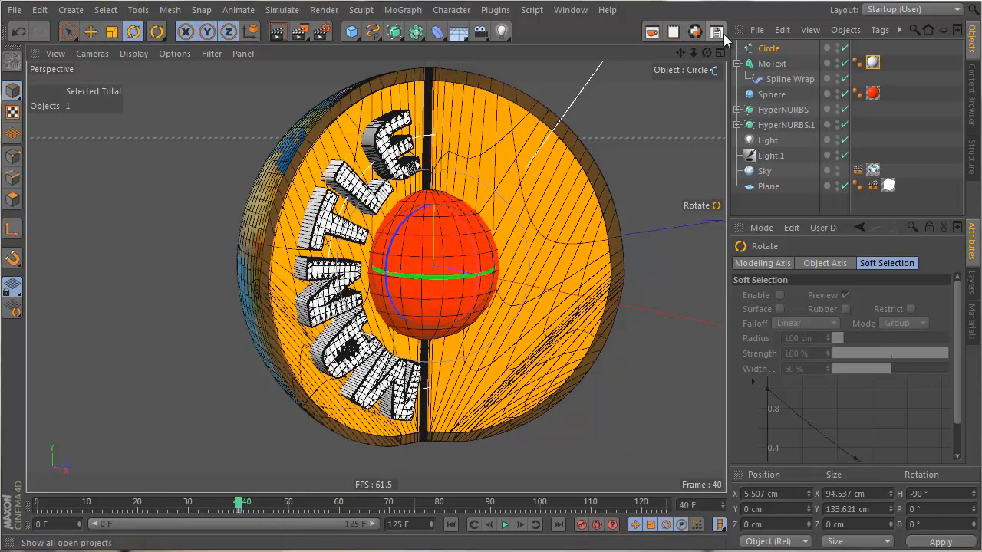
left_click(767, 49)
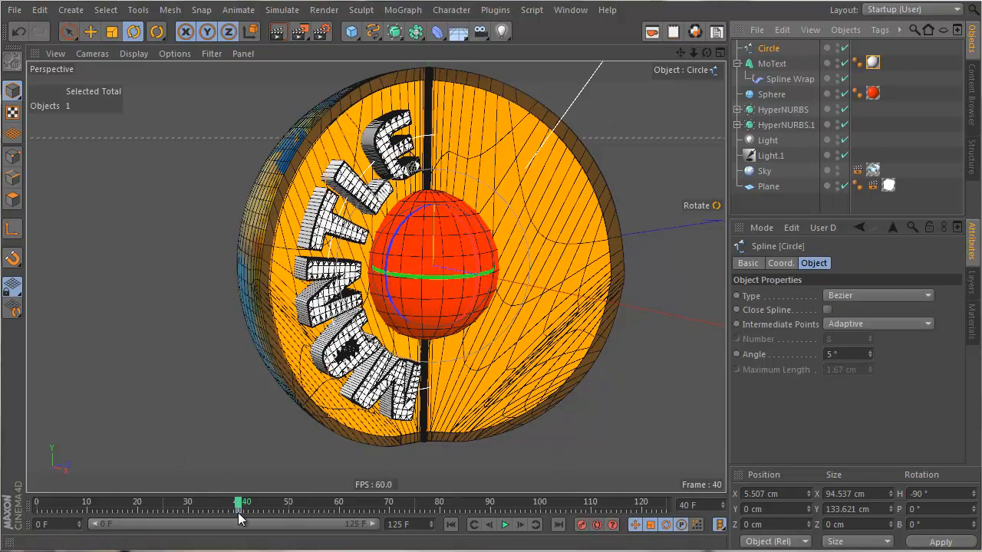
left_click_drag(234, 502, 136, 509)
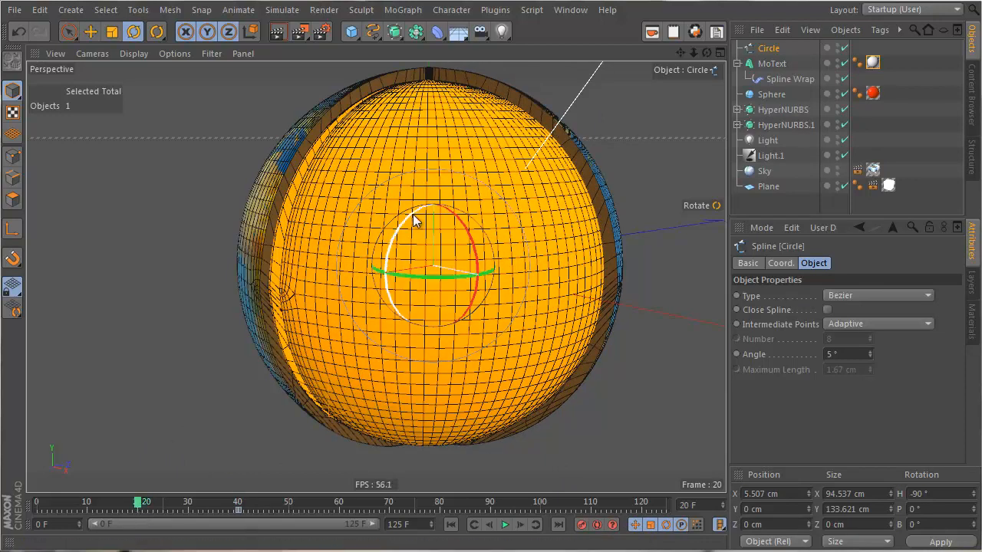
left_click_drag(130, 502, 292, 518)
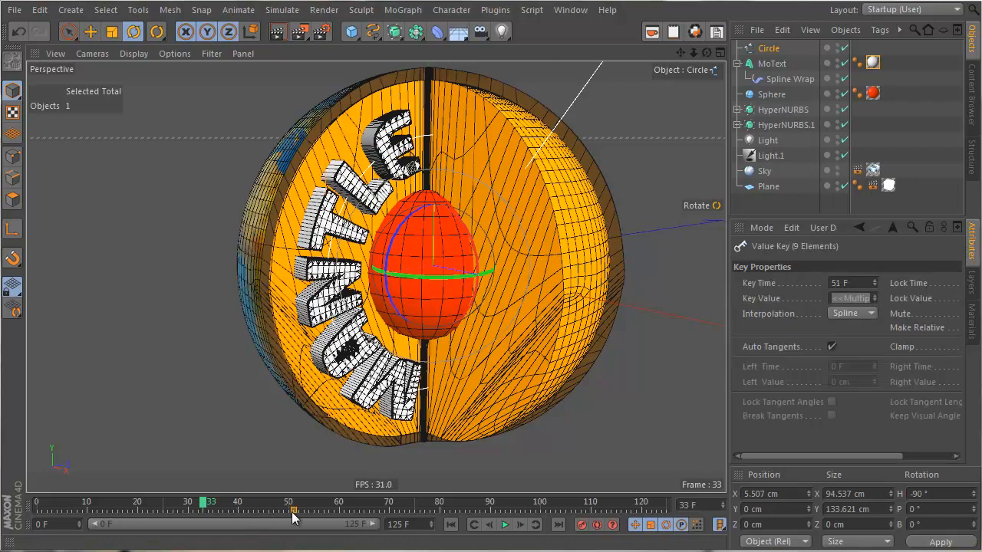
Step: Rotate the Circle spline to a bank of -180° at frame 39, record a keyframe, and scrub to frame 50
left_click_drag(213, 506, 236, 503)
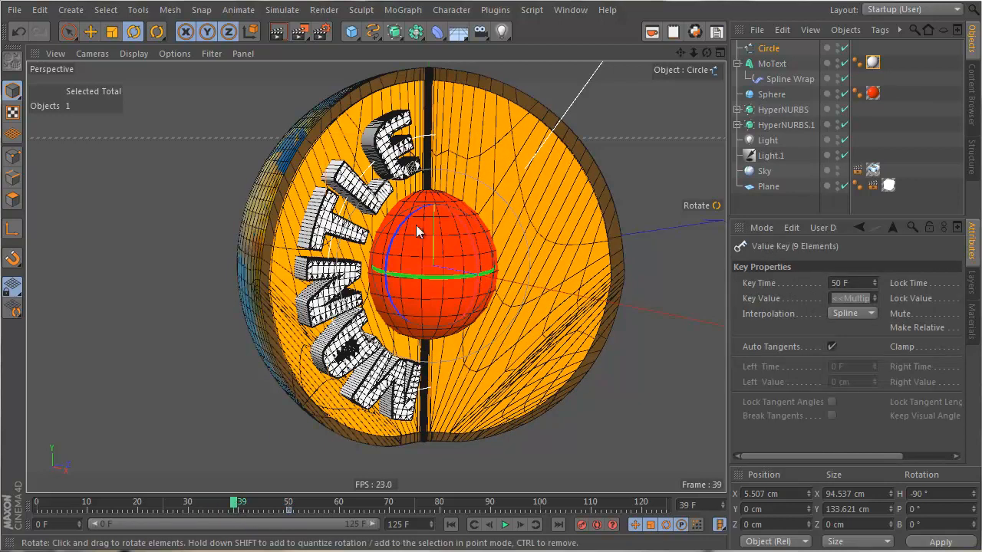
left_click_drag(406, 240, 574, 372)
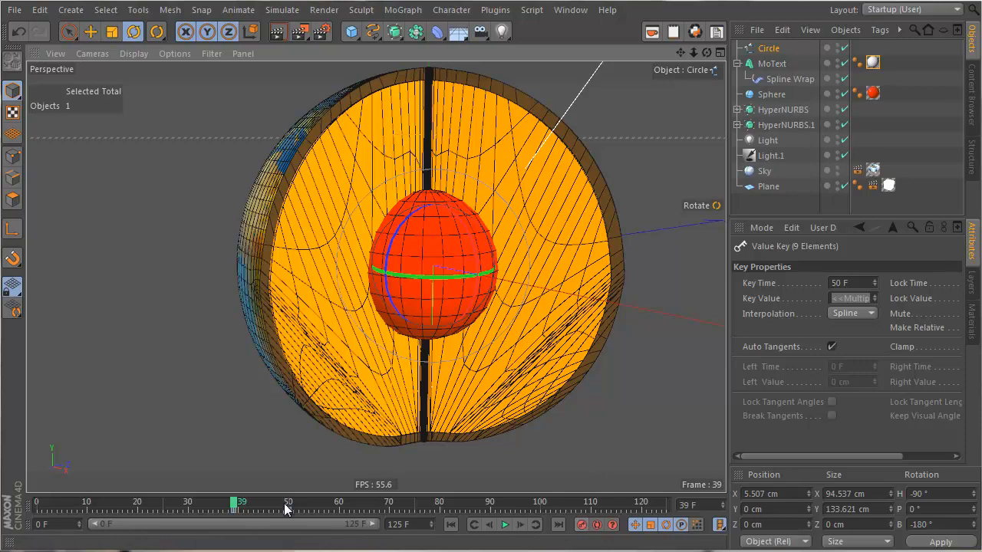
left_click_drag(236, 504, 290, 543)
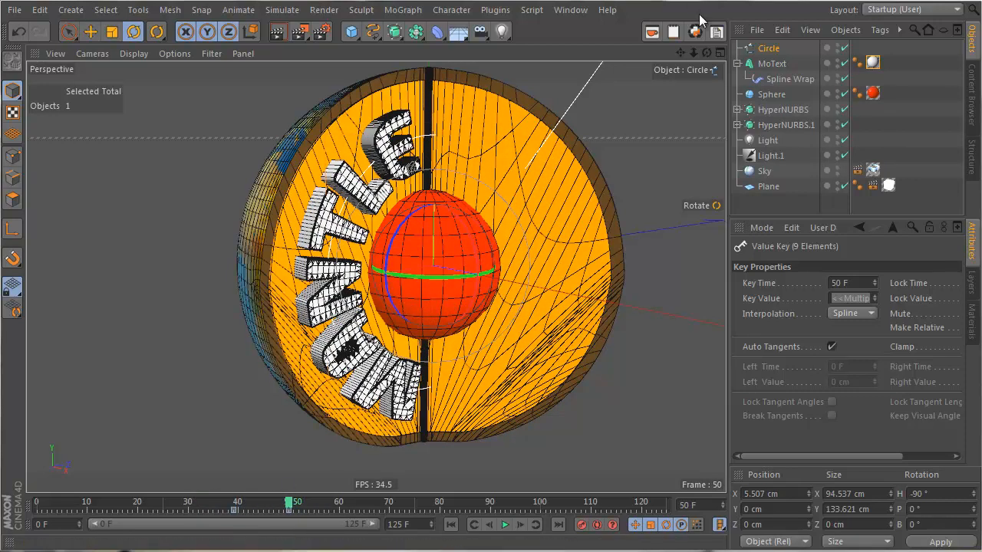
Step: Add a Null object and make the Circle spline its child
mouse_move(394, 31)
left_mouse_down()
mouse_move(414, 58)
mouse_move(365, 37)
mouse_move(392, 55)
left_mouse_up()
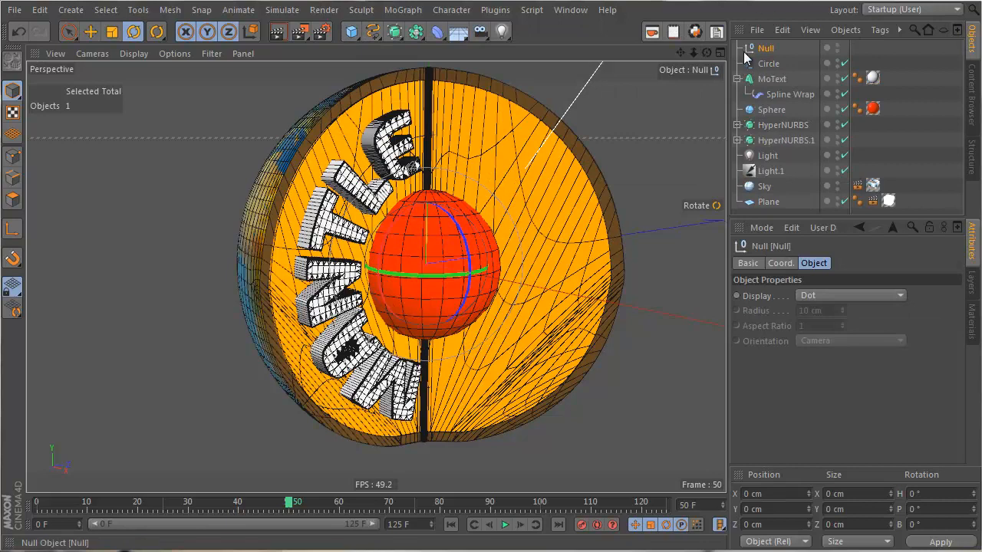
left_click_drag(769, 64, 769, 52)
left_click(769, 53)
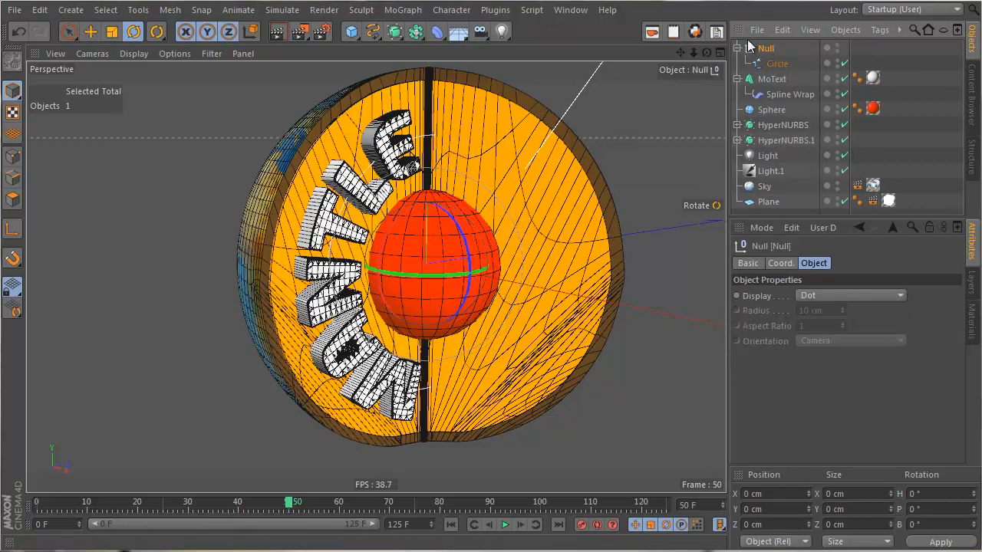
Step: Try moving the Null with the Circle spline up to about Y 26.6 cm and scrub to frame 61
key("e")
left_click_drag(421, 201, 421, 150)
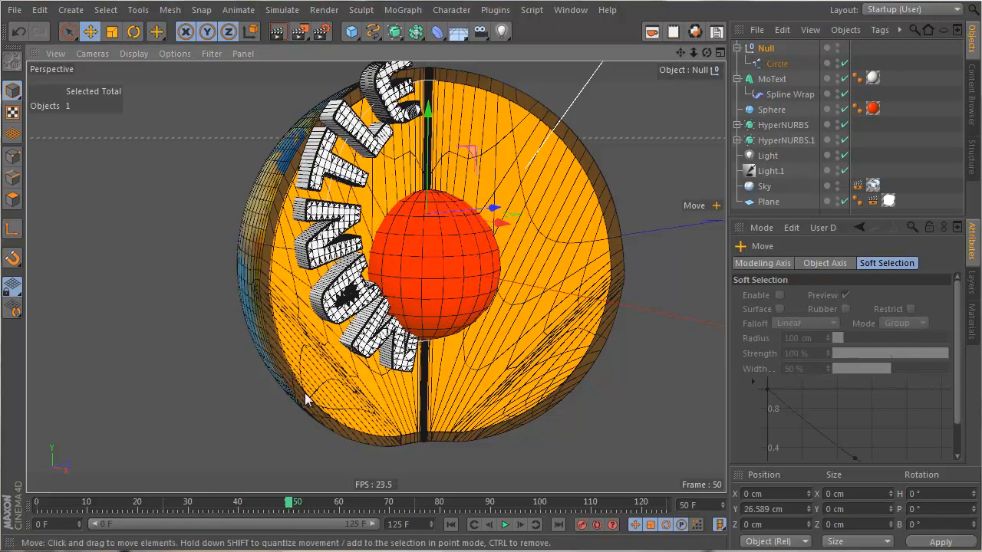
left_click_drag(289, 506, 342, 506)
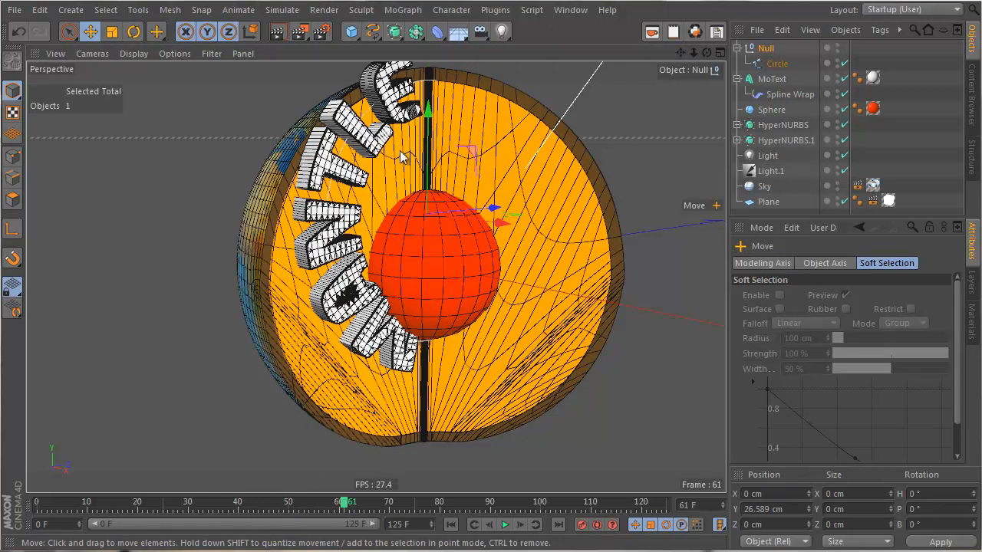
key("ctrl+z")
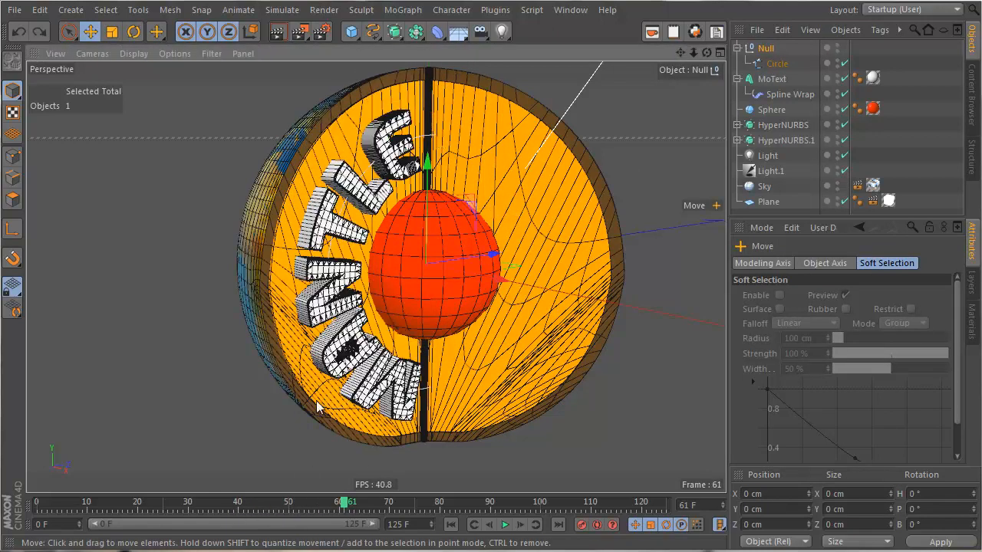
Step: Switch the viewport display to Gouraud shading without wireframe lines
key("n")
key("a")
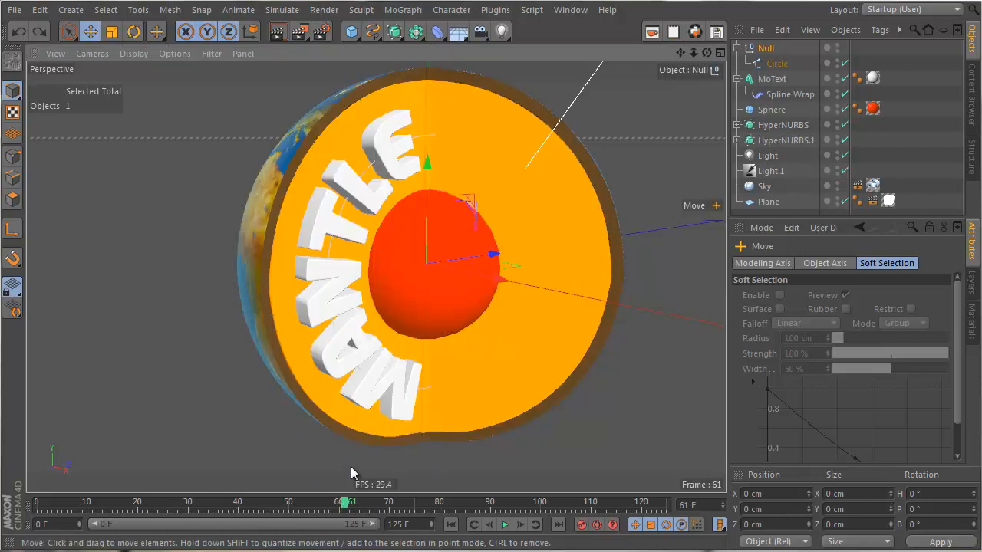
Step: Group the Null and the MoText object together and name the group Mantle text
left_click(765, 48)
left_click(772, 80, "ctrl")
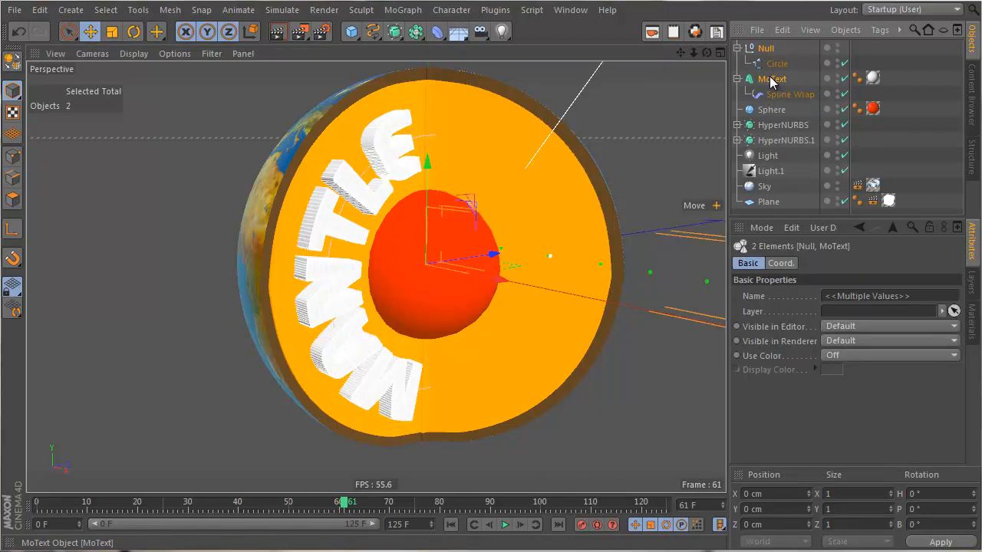
key("alt+g")
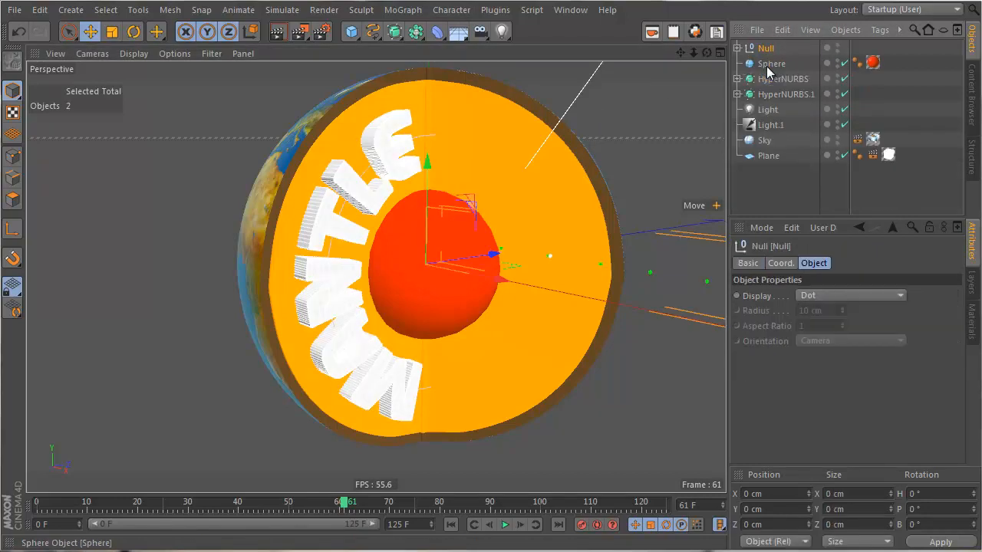
double_click(768, 48)
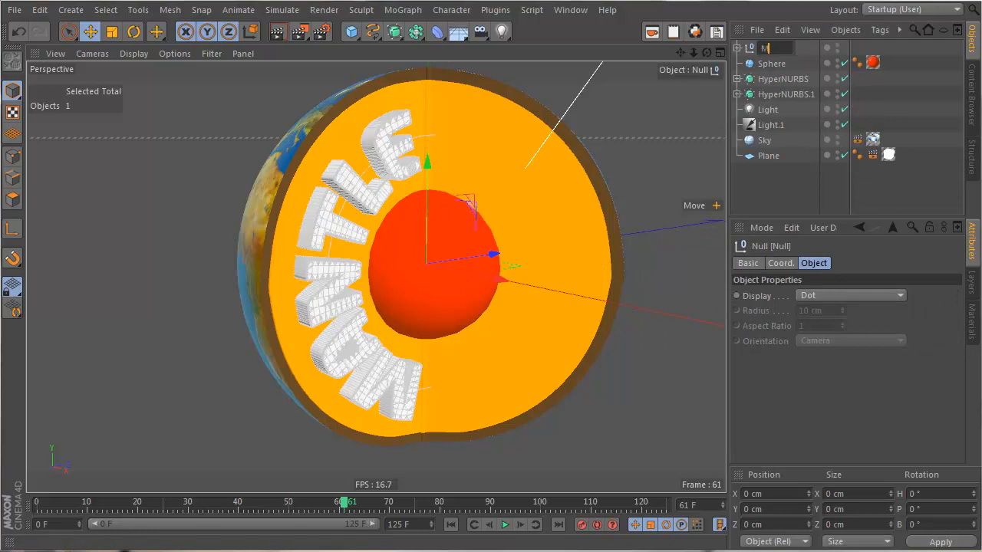
type("Mantle text")
key("Return")
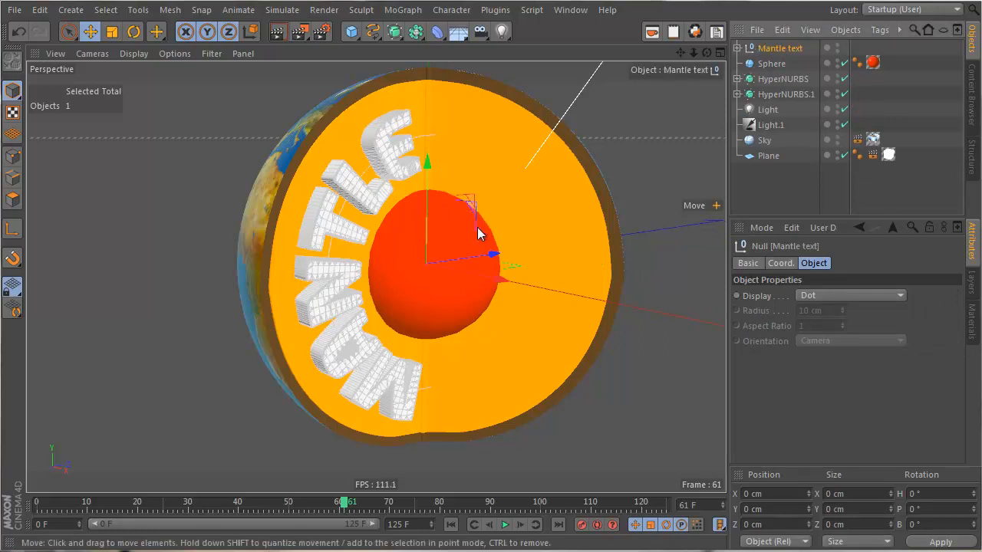
Step: Duplicate the Mantle text group and name the copy Core text
left_click_drag(778, 46, 779, 45, "ctrl")
double_click(780, 48)
type("Co")
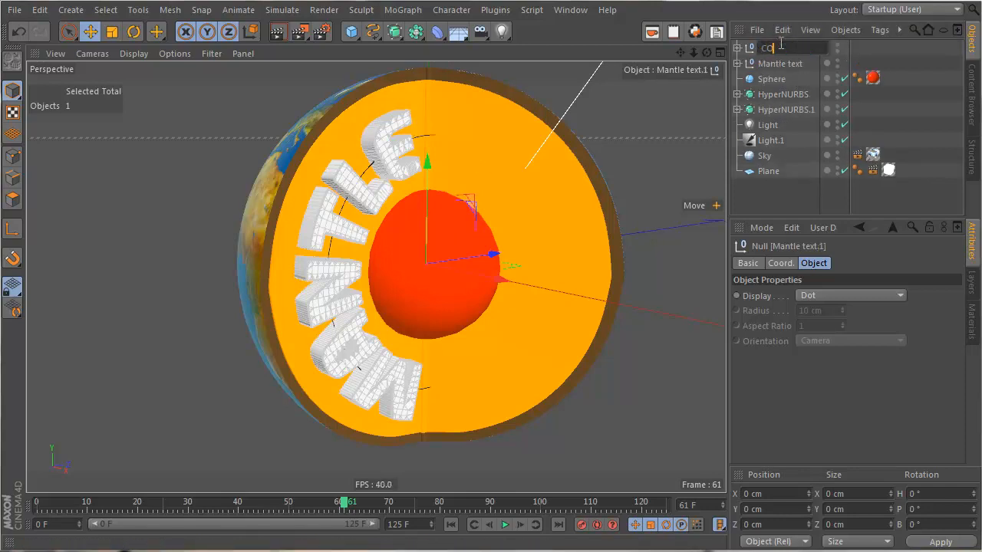
type("re text")
key("Return")
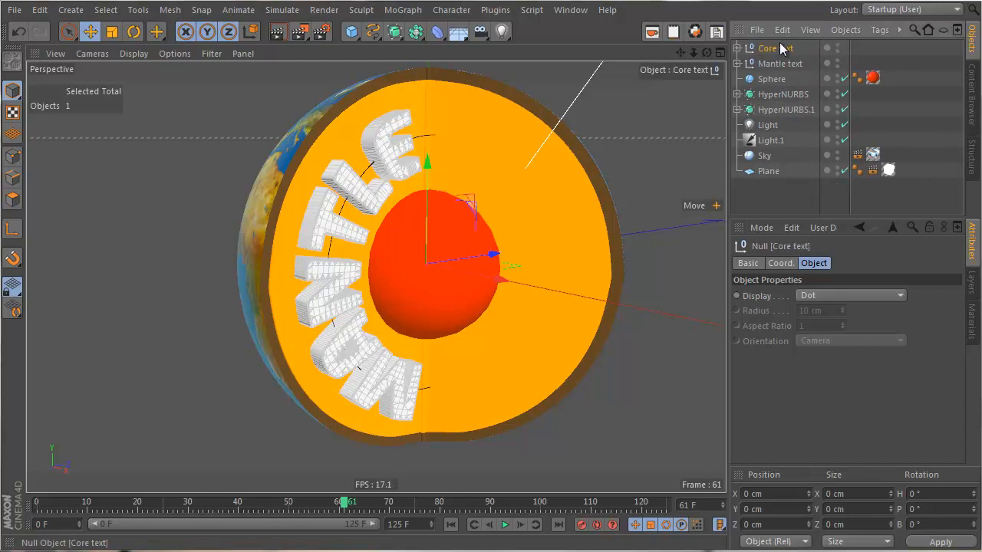
Step: Change the text of the MoText object inside the Core text group to CORE
left_click(737, 48)
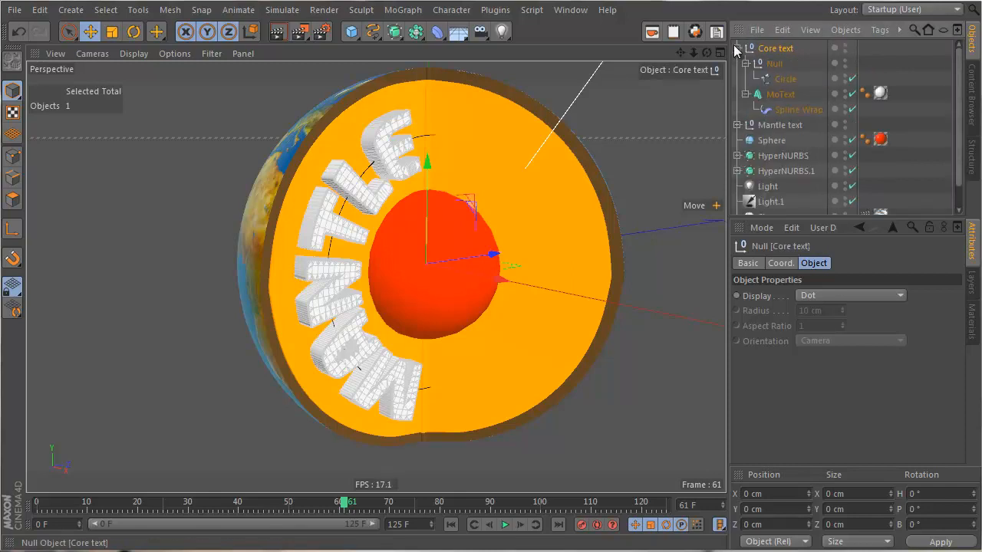
left_click(780, 93)
left_click_drag(805, 345, 701, 338)
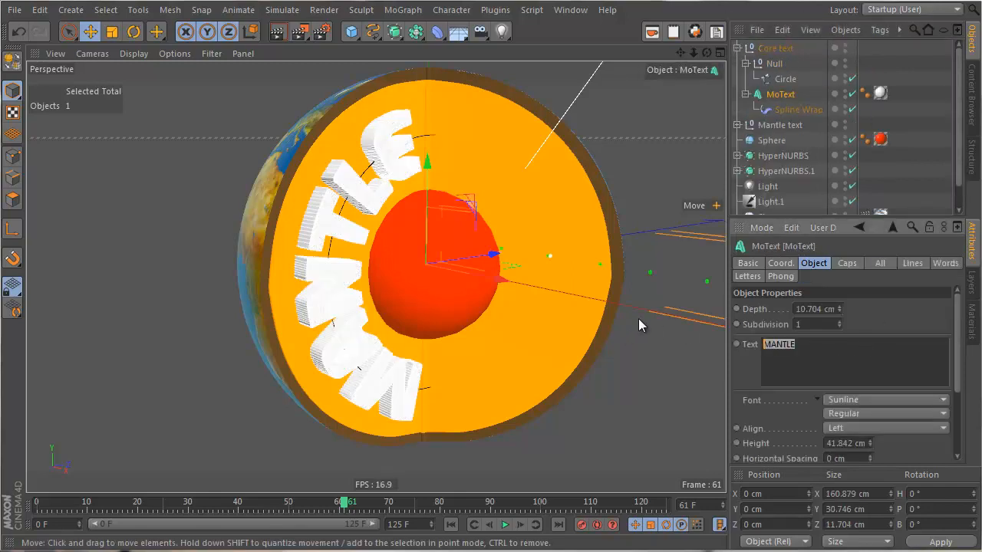
type("CORE")
left_click(907, 316)
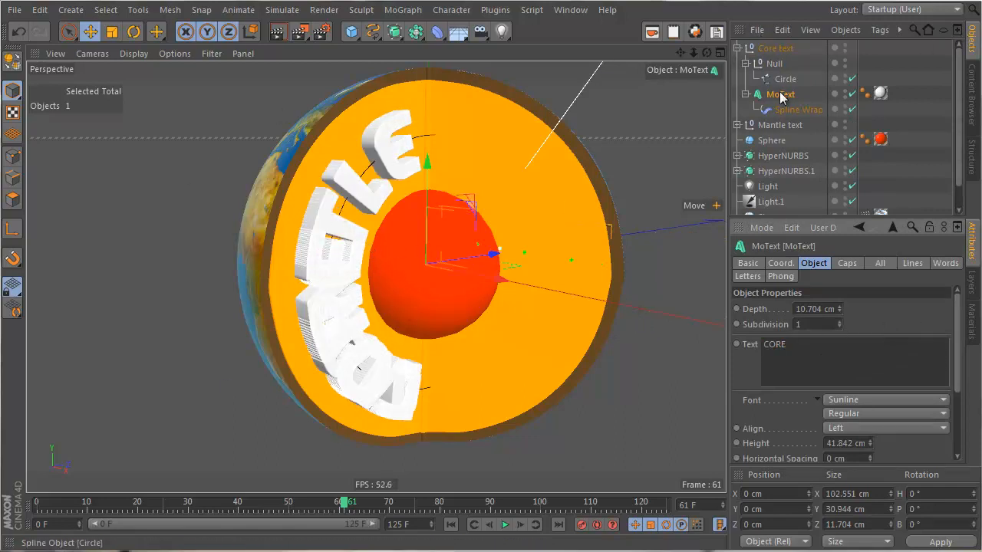
Step: Rotate the Null inside the Core text group to a bank of 90° and a heading of about 58°
left_click(774, 63)
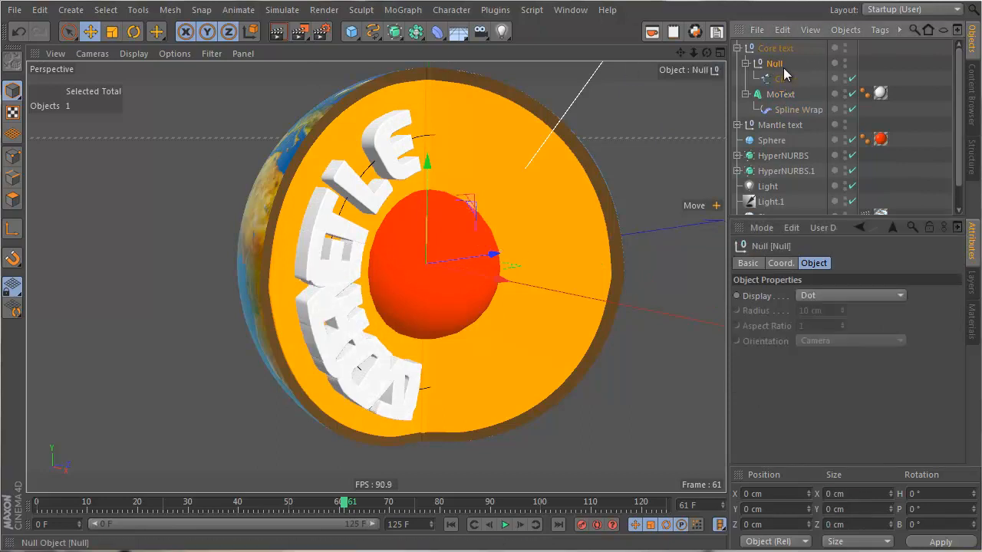
left_click(779, 79)
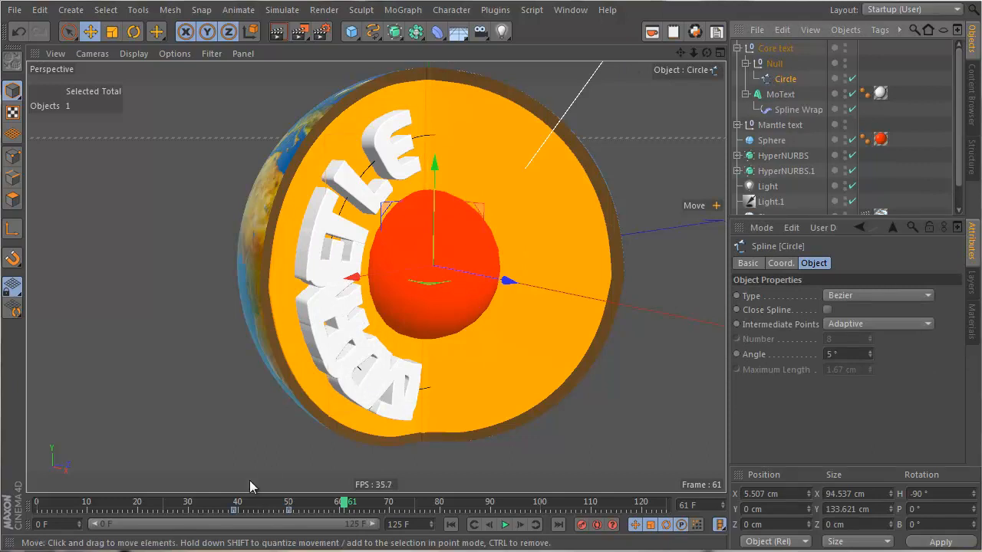
left_click(774, 64)
key("r")
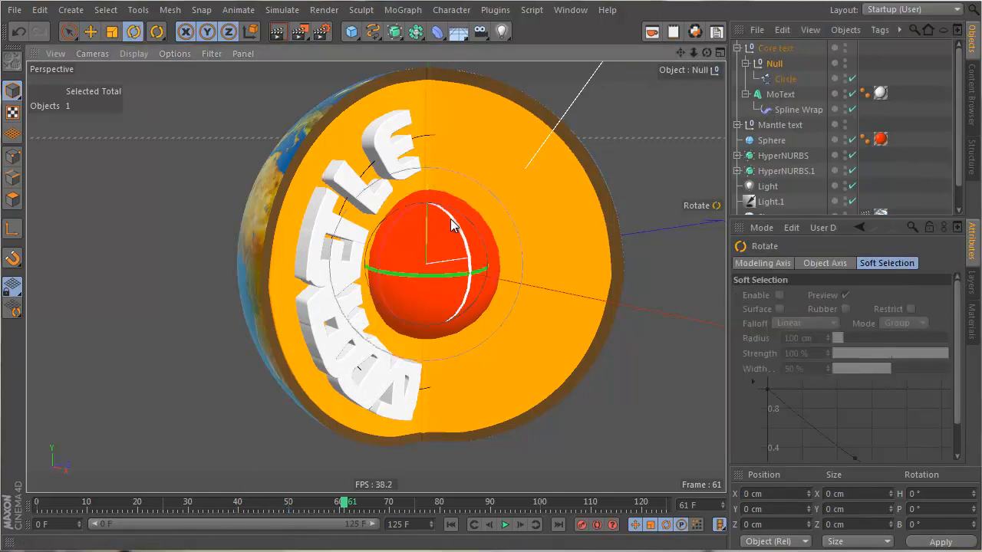
left_click_drag(451, 222, 487, 344)
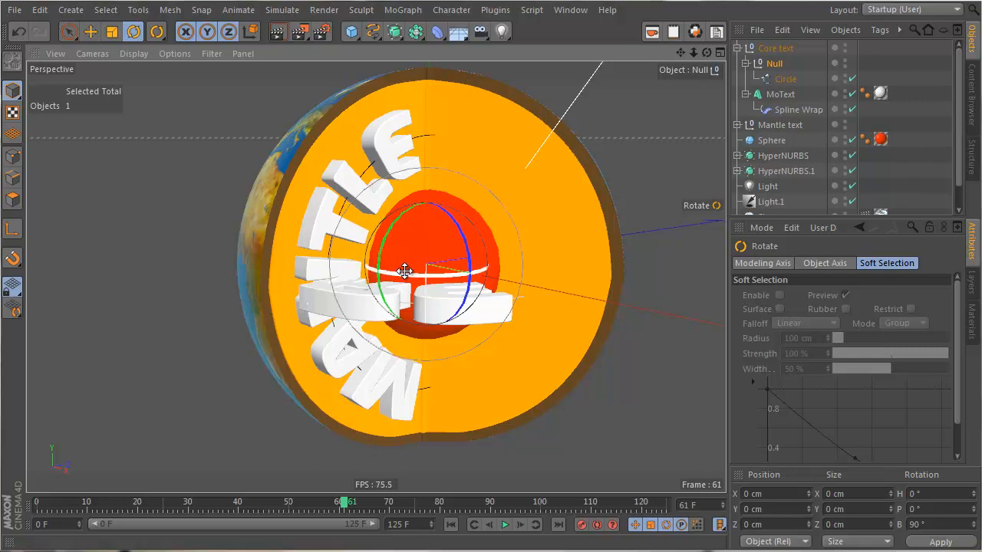
left_click_drag(404, 273, 514, 280)
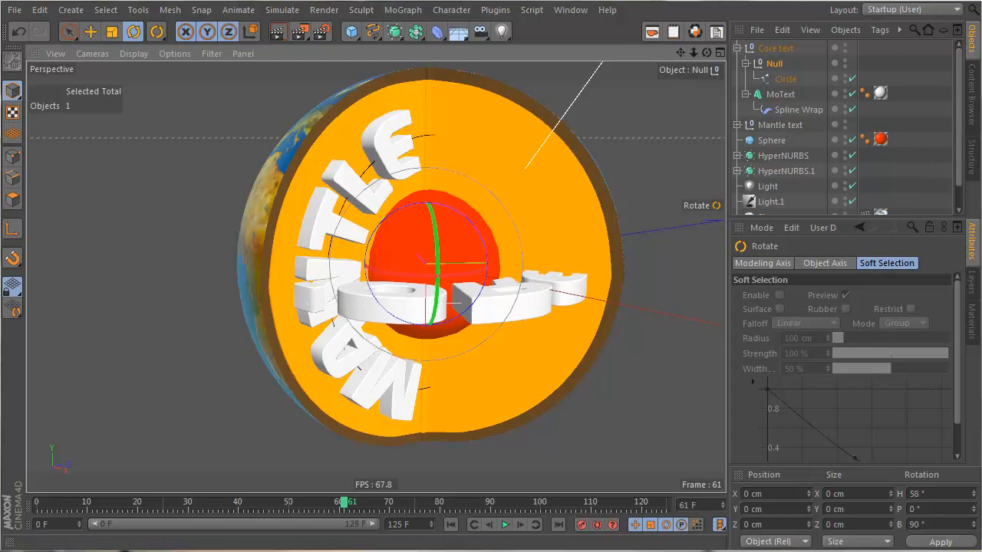
Step: Set the banking of the Spline Wrap under the CORE MoText to 0°
left_click(780, 94)
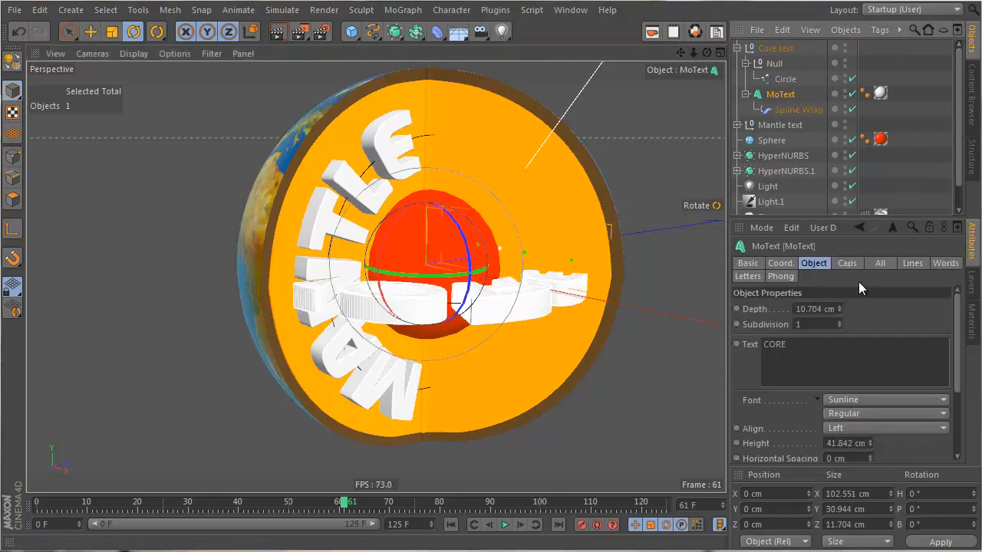
left_click(797, 109)
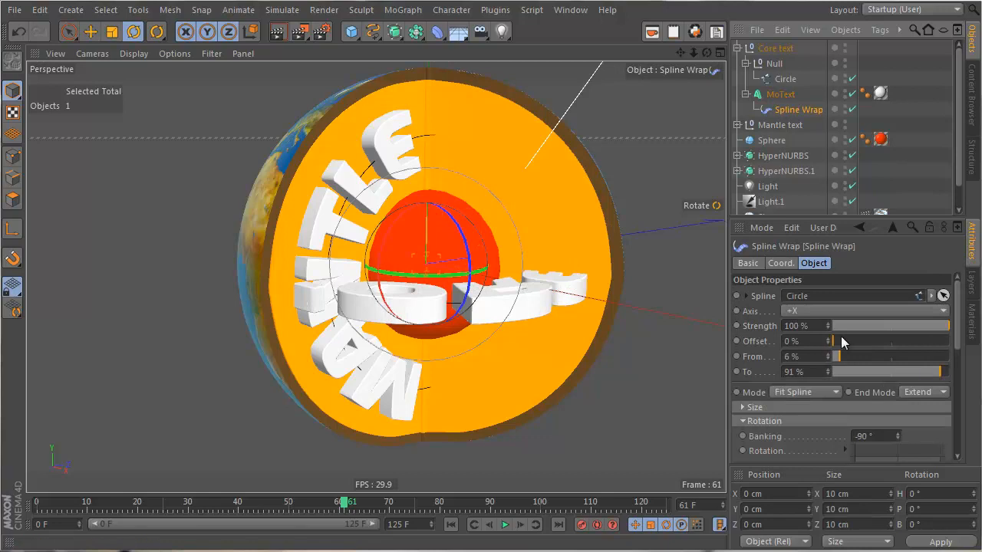
mouse_move(897, 439)
left_mouse_down()
mouse_move(890, 494)
mouse_move(896, 434)
left_mouse_up()
left_click(885, 434)
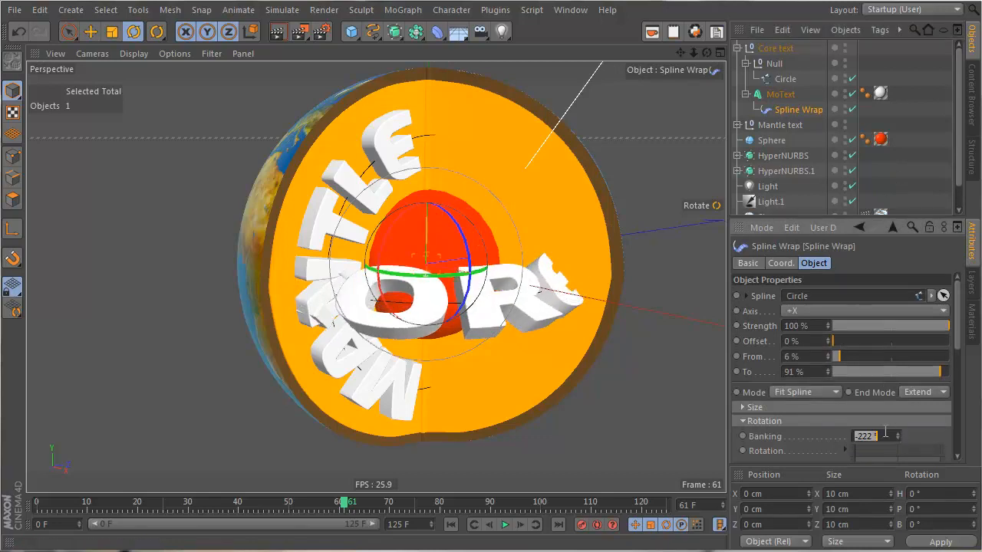
type("0")
key("Return")
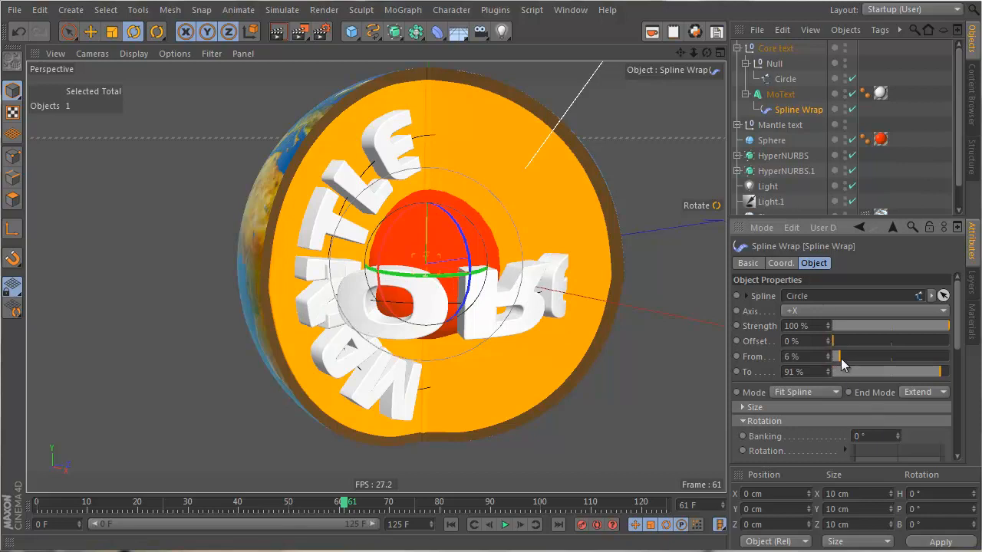
Step: Limit the CORE Spline Wrap to run from 24% to 74% and set its banking to 180°
left_click_drag(841, 361, 861, 355)
left_click_drag(939, 373, 912, 388)
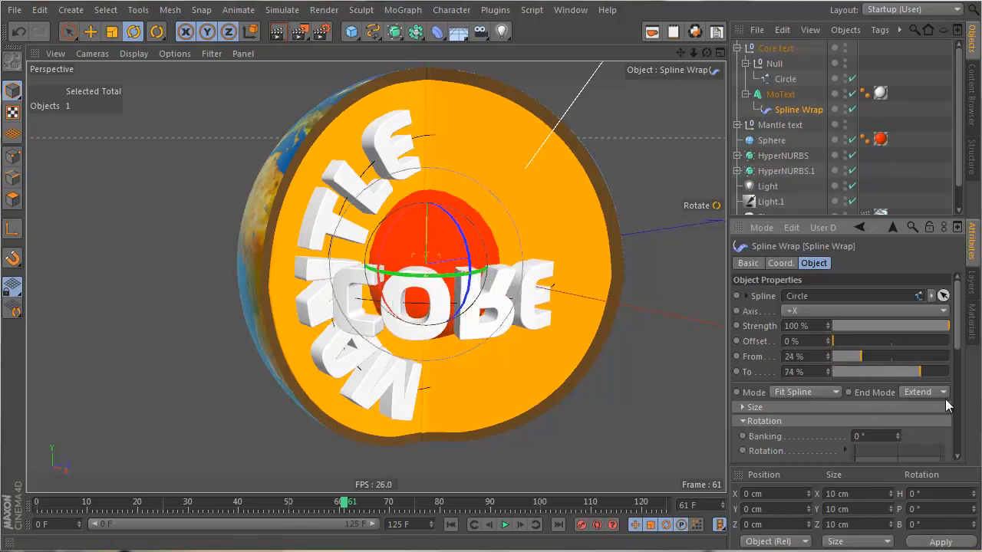
mouse_move(895, 431)
left_mouse_down()
mouse_move(890, 452)
mouse_move(890, 433)
left_mouse_up()
type("1")
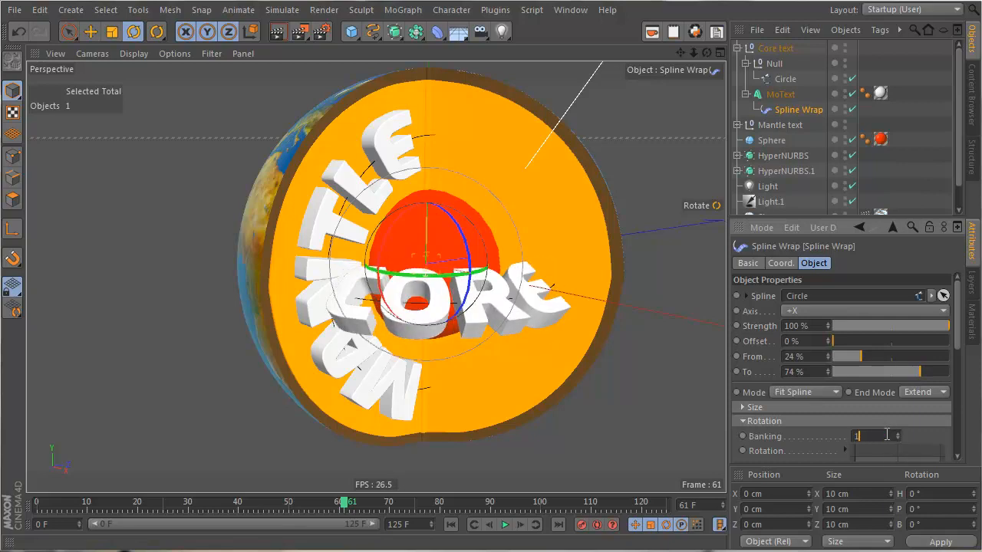
type("80")
key("Return")
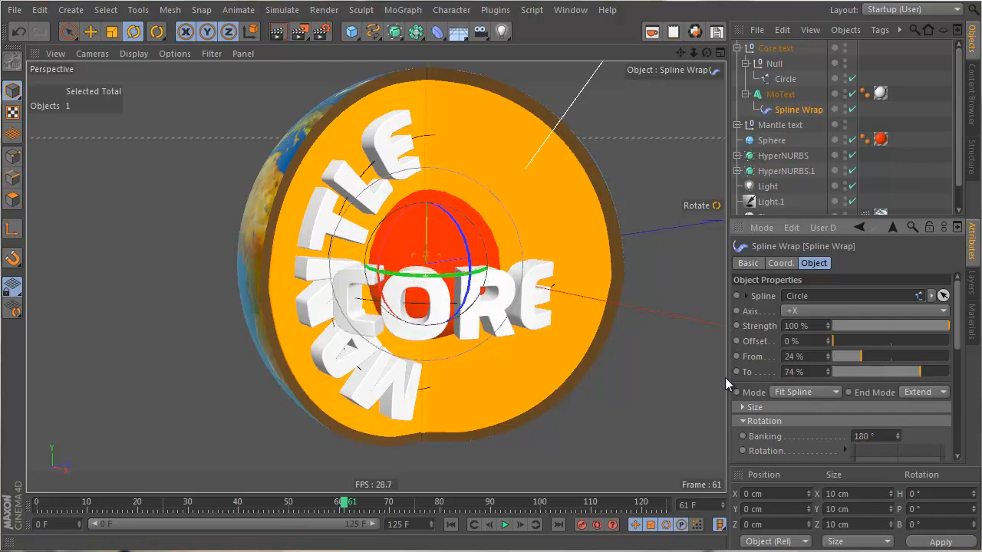
Step: Scale the Circle spline inside the Core text group down to about 53.5 by 75.6 cm
left_click(784, 78)
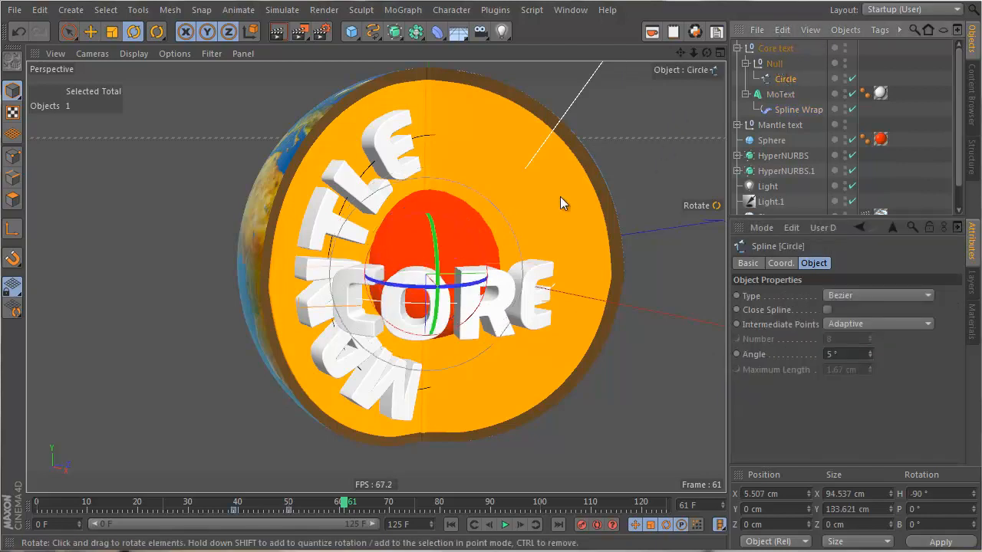
key("t")
left_click_drag(607, 139, 337, 205)
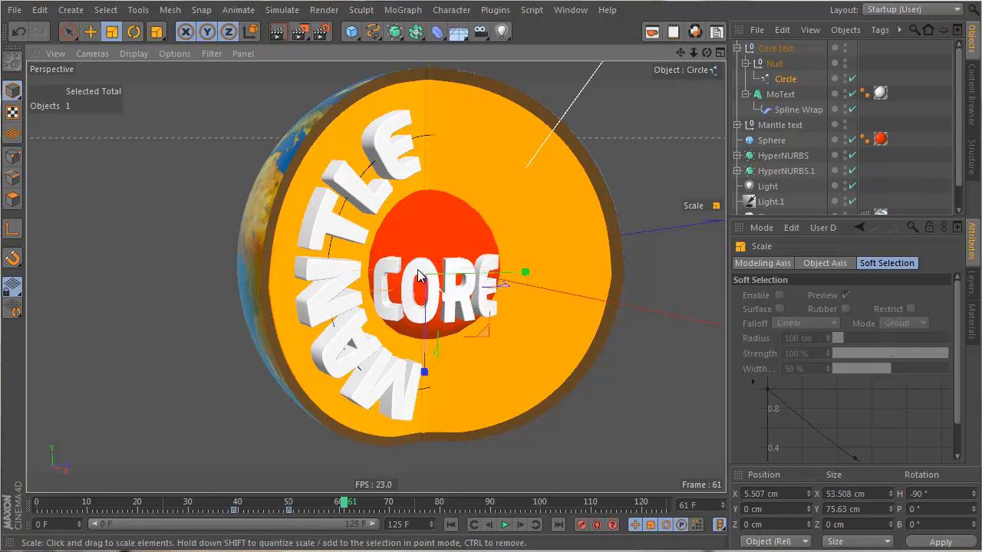
Step: Widen the CORE Spline Wrap range to run from 19% to 80%
left_click(794, 109)
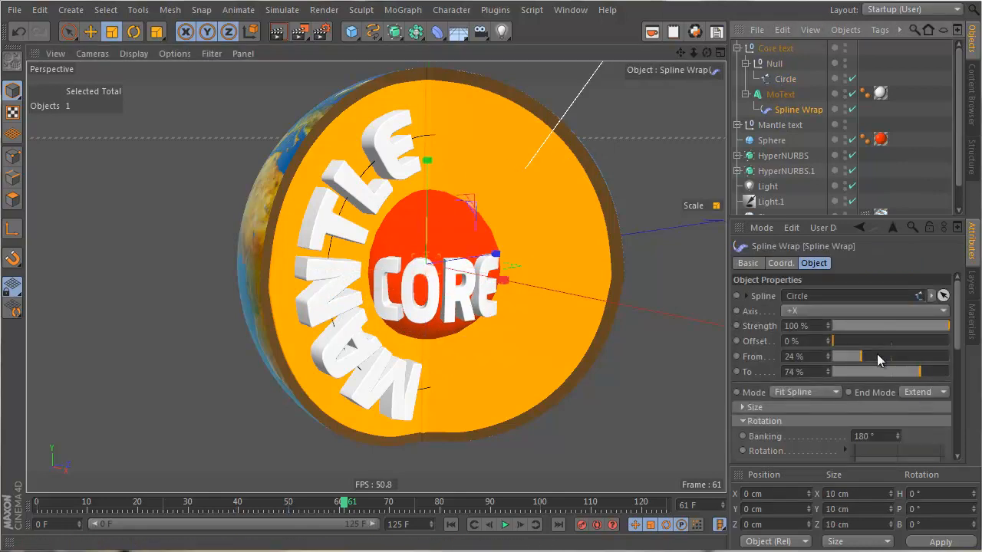
left_click(927, 371)
left_click_drag(873, 359, 854, 355)
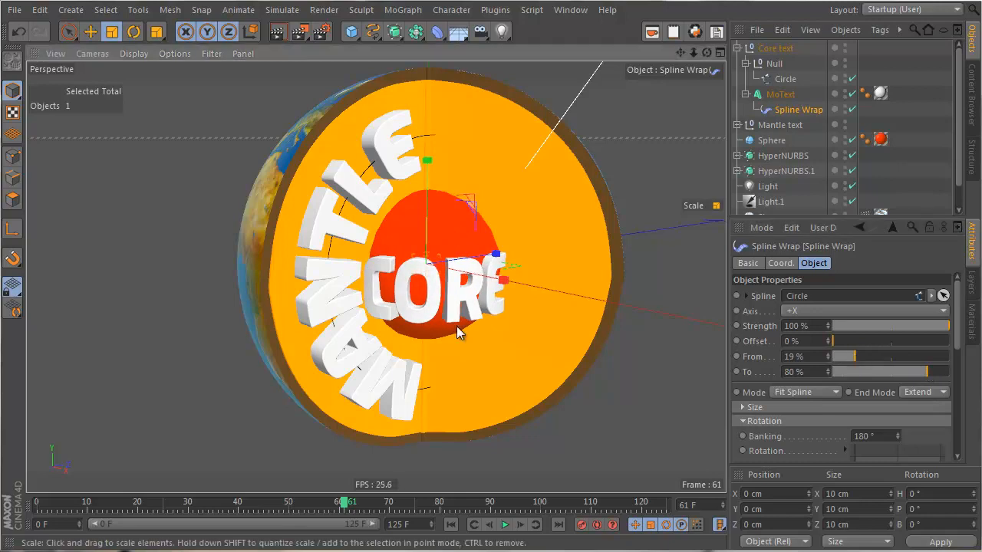
Step: Scale the CORE MoText down to a height of about 32.6 cm and a depth of about 8.3 cm
left_click_drag(456, 326, 437, 345, "alt")
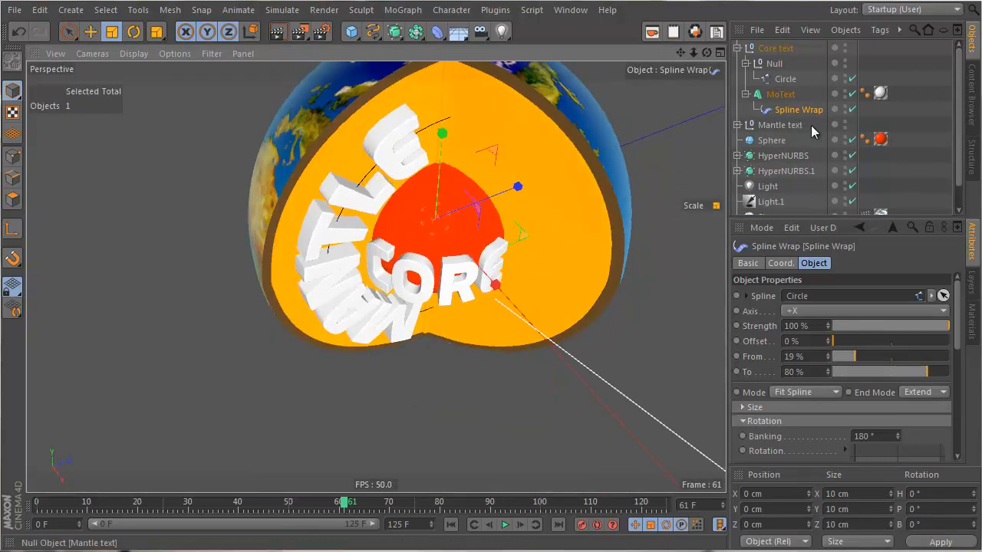
scroll(811, 125, "down", 2)
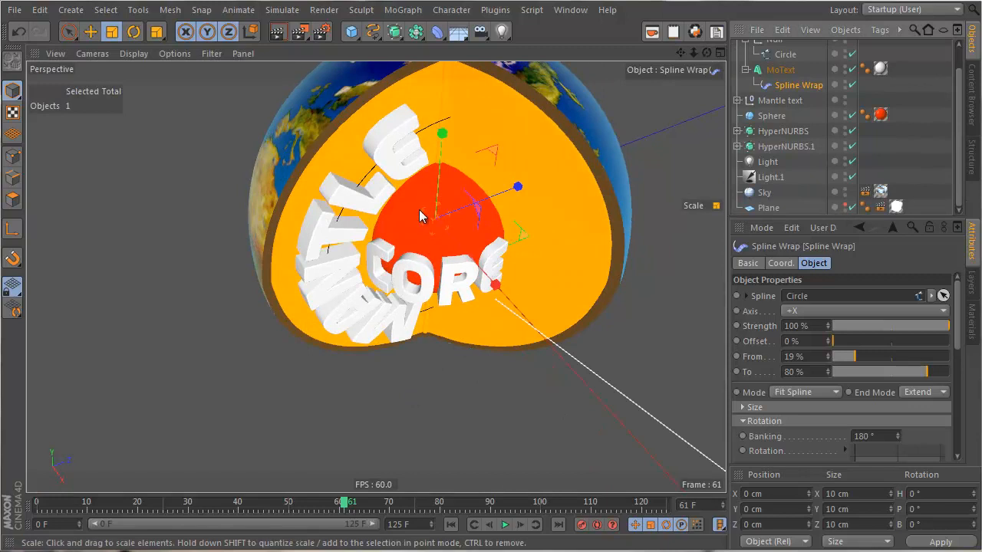
left_click_drag(419, 209, 429, 80, "alt")
left_click(769, 70)
left_click_drag(520, 208, 486, 214)
scroll(784, 93, "up", 2)
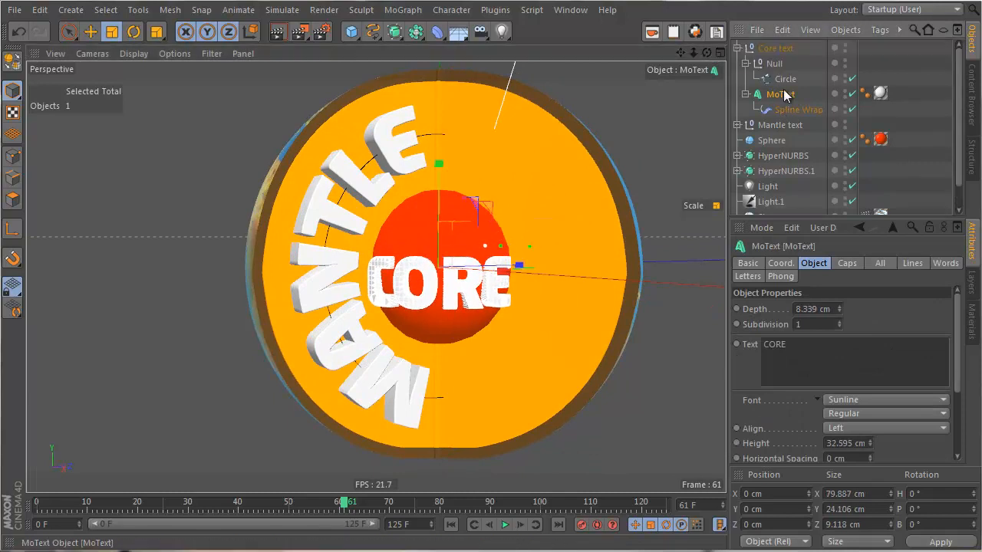
left_click(822, 71)
Step: Move the Null inside the Core text group to a Y position of about 2.4 cm
mouse_move(466, 298)
left_mouse_down("alt")
mouse_move(486, 276)
mouse_move(469, 279)
left_mouse_up("alt")
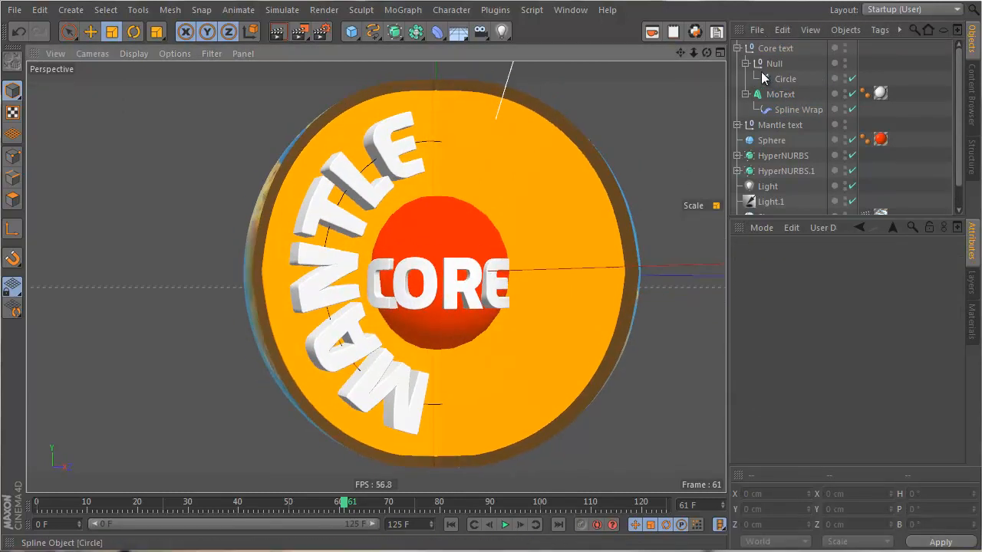
left_click(767, 78)
key("e")
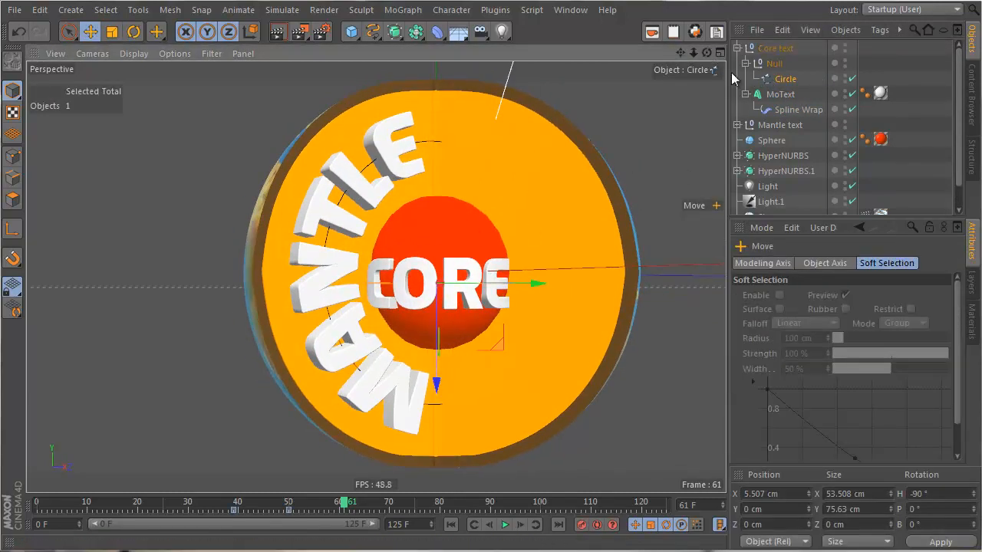
left_click(776, 64)
left_click_drag(435, 358, 392, 392)
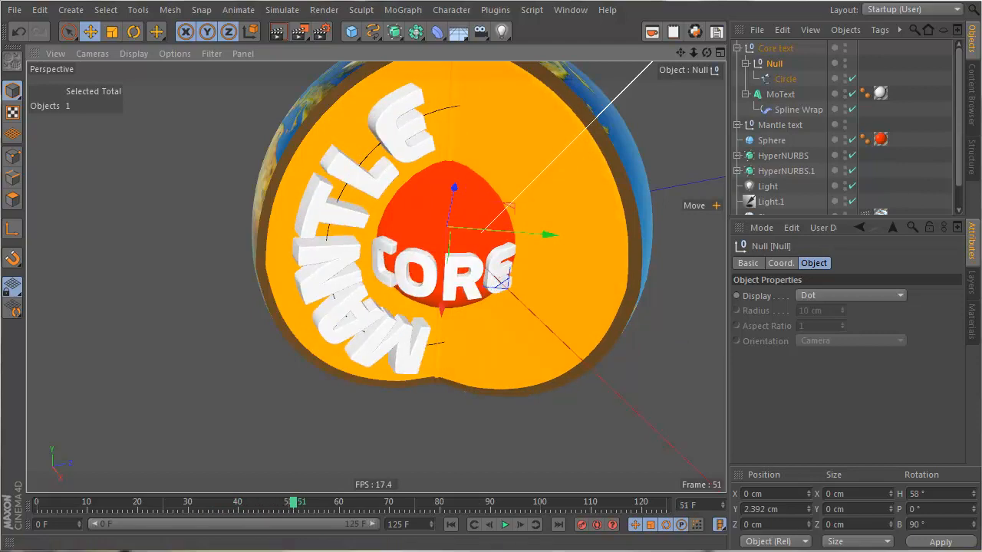
Step: Play the animation to check how the planet cut and both text labels appear
left_click_drag(479, 252, 426, 315, "alt")
scroll(475, 292, "down", 5)
key("F8")
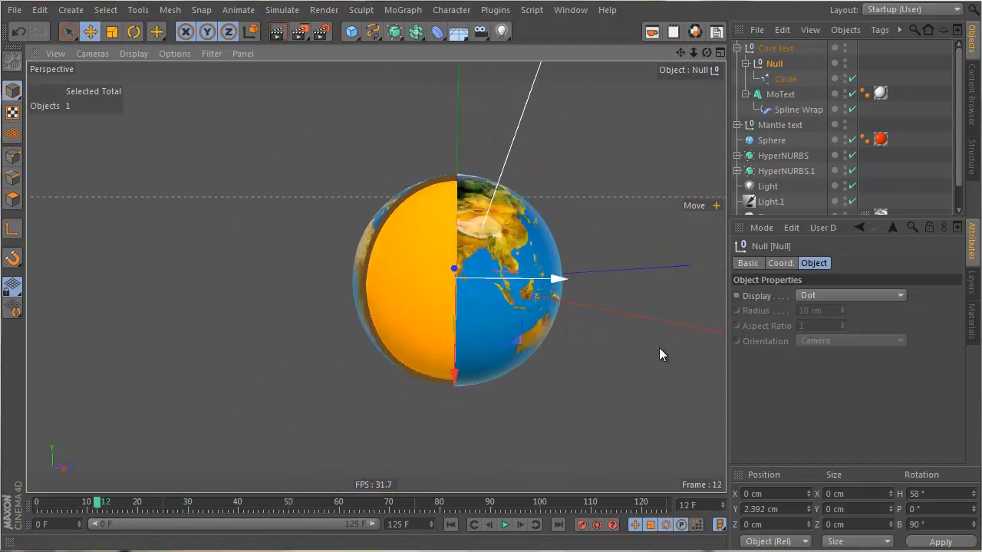
key("F8")
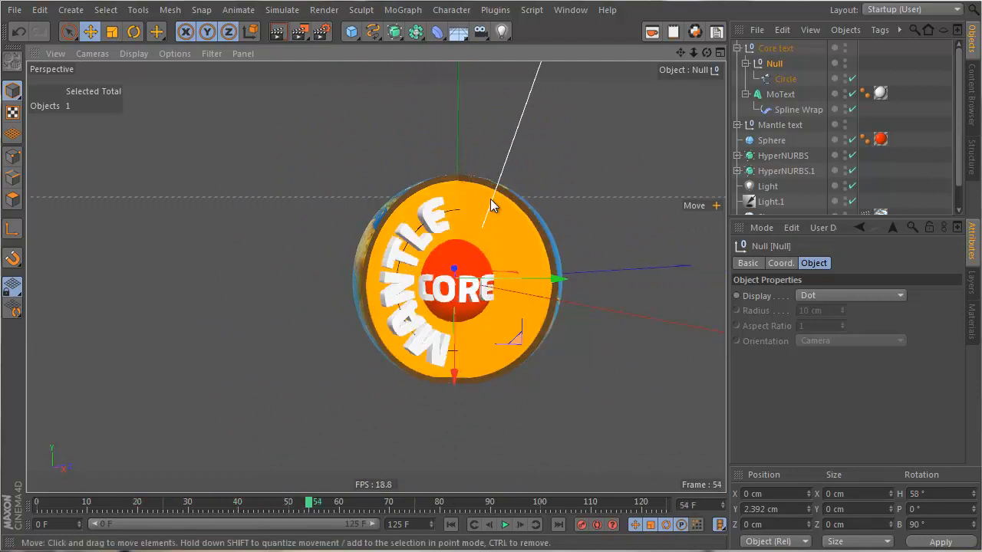
Step: Open the Timeline window and rename the Circle spline of the Core text group to core rotate
key("shift+F3")
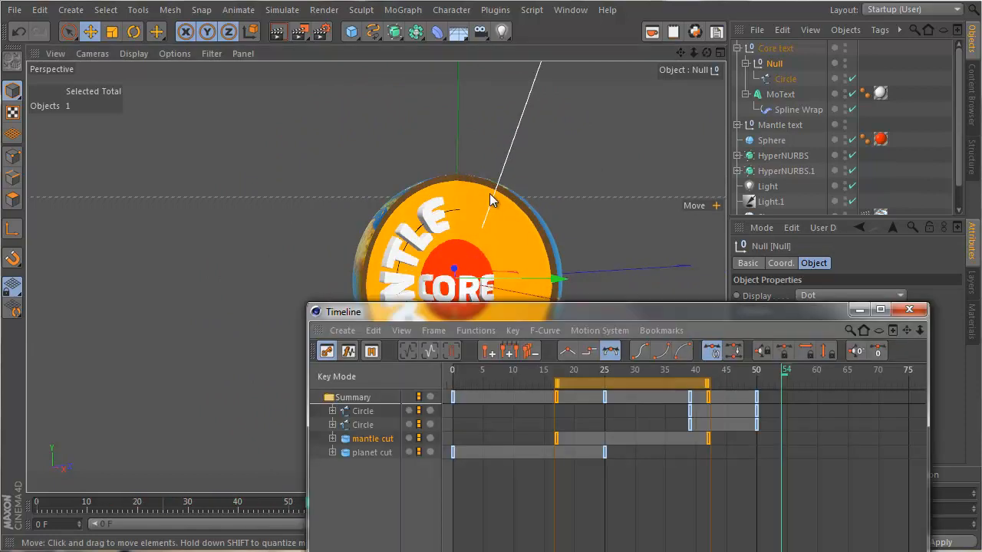
left_click(365, 412)
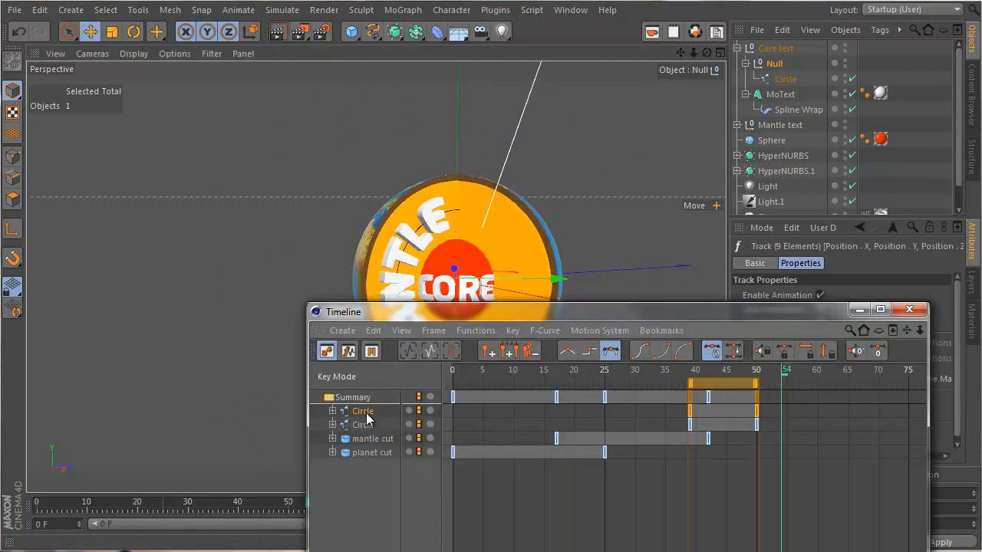
double_click(782, 79)
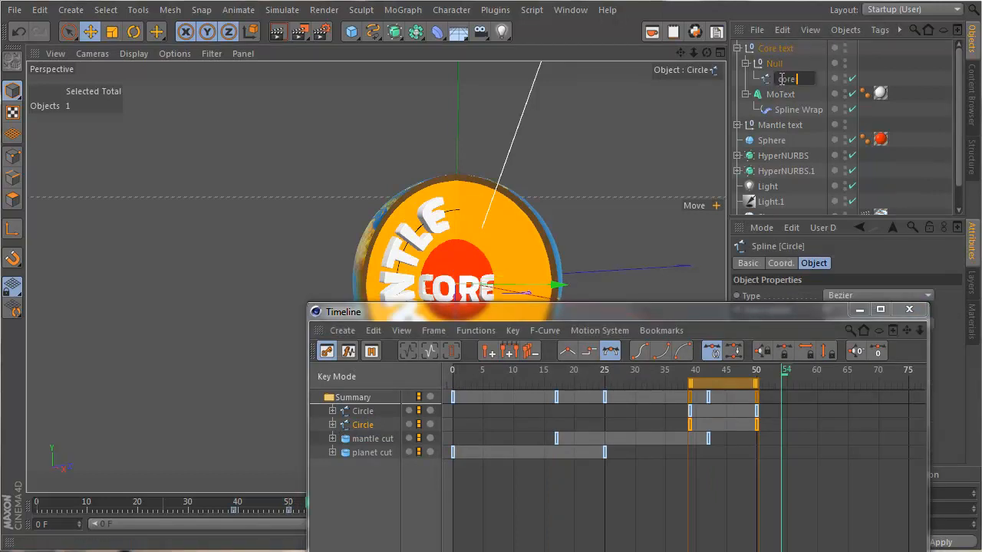
type("core rotate")
key("Return")
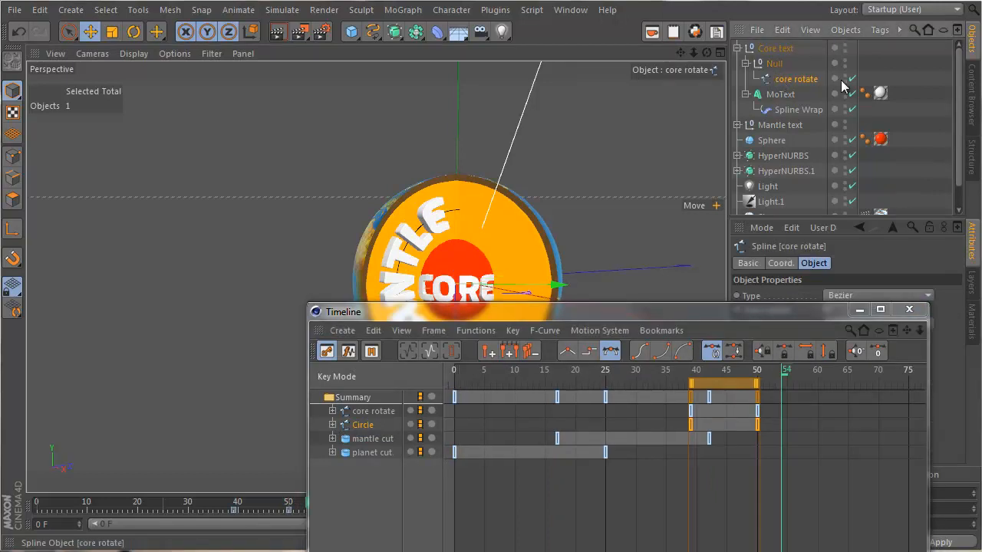
Step: Shift the core rotate keyframes so they run from about frame 46 to frame 57, and close the Timeline window
left_click(384, 408)
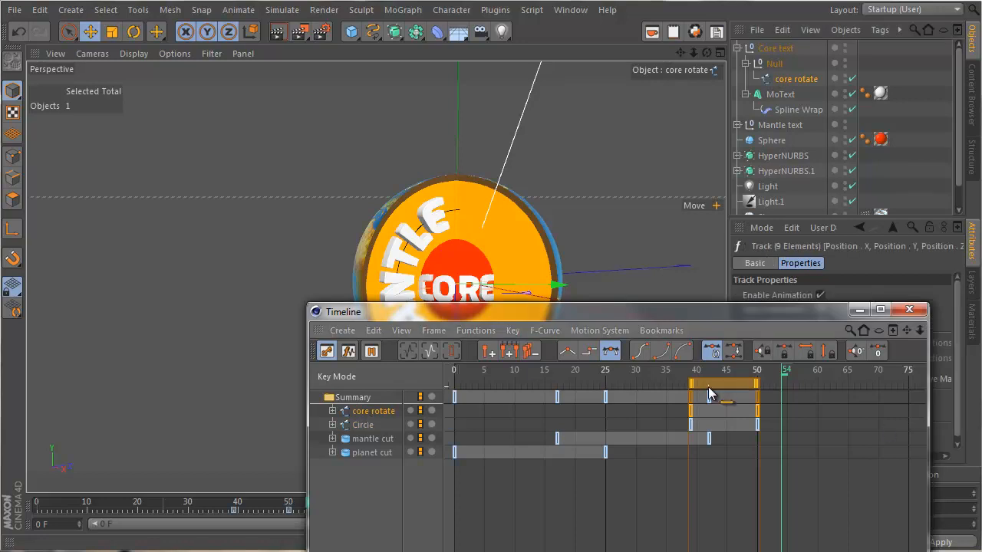
left_click_drag(708, 386, 855, 375)
left_click(921, 309)
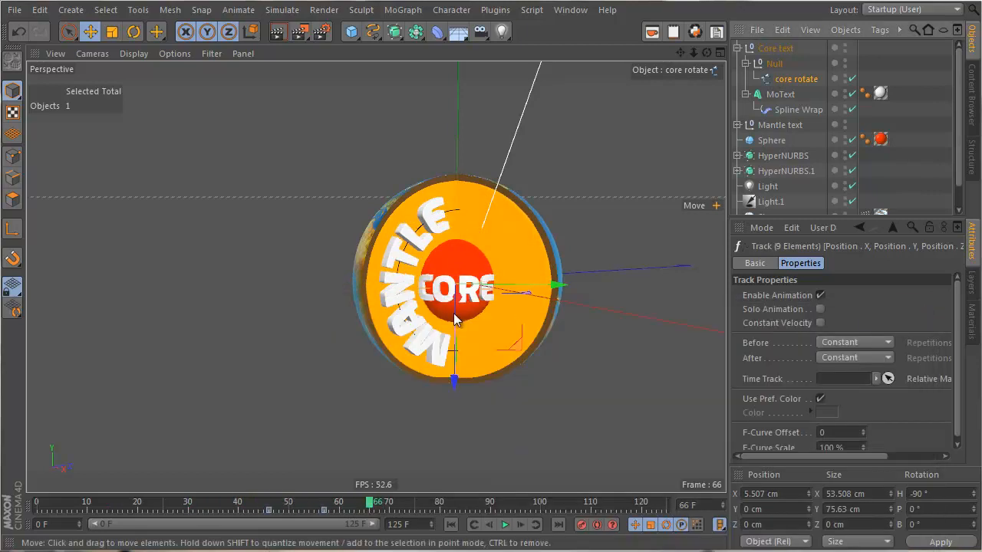
Step: Scrub the animation to frame 57 and examine the CORE text from several angles
right_click_drag(454, 315, 492, 301, "alt")
left_click_drag(496, 300, 535, 299, "alt")
right_click_drag(535, 299, 497, 305, "alt")
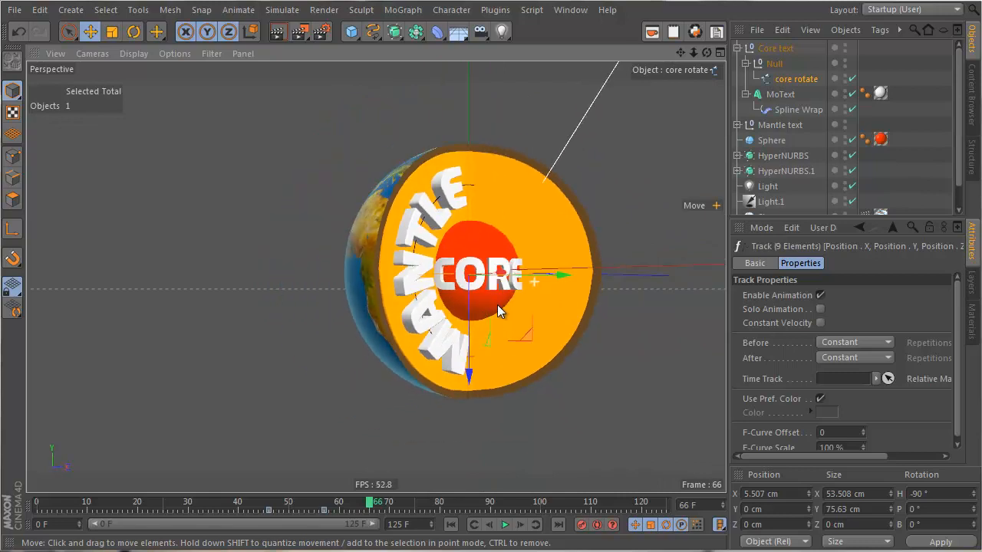
left_click_drag(478, 286, 563, 353, "alt")
left_click_drag(354, 510, 507, 492)
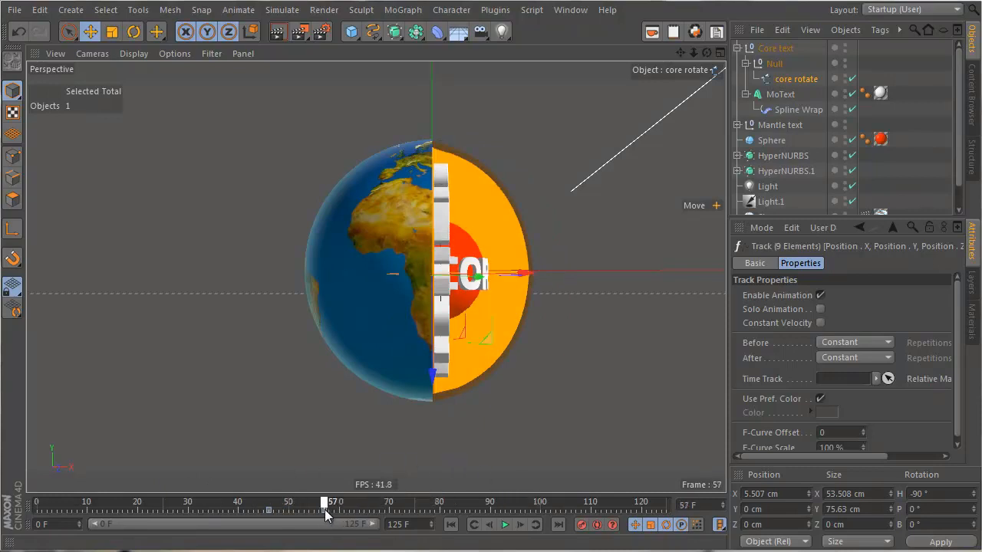
left_click_drag(331, 329, 319, 262, "alt")
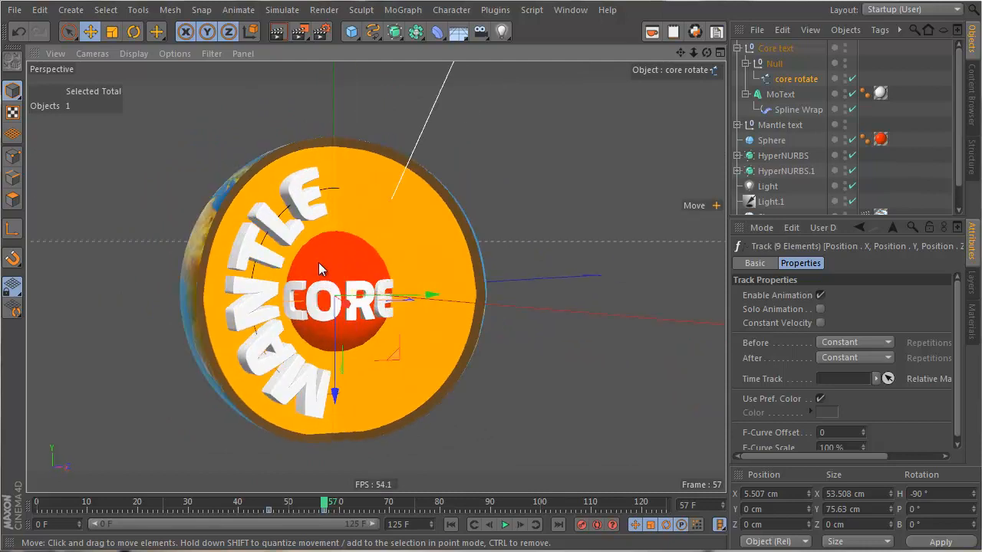
Step: Narrow the CORE Spline Wrap range to run from 30% to 72%
left_click(789, 80)
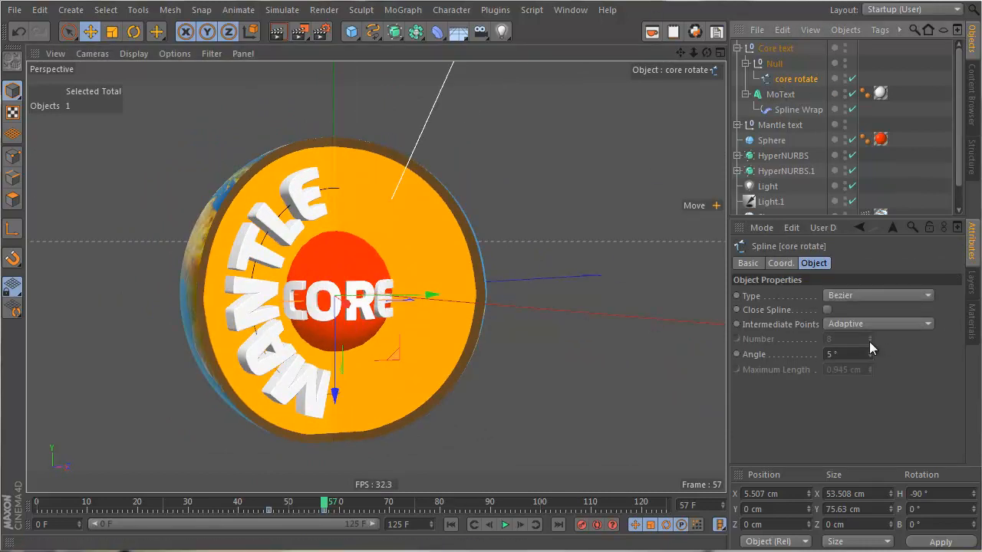
left_click(794, 110)
left_click_drag(854, 358, 918, 370)
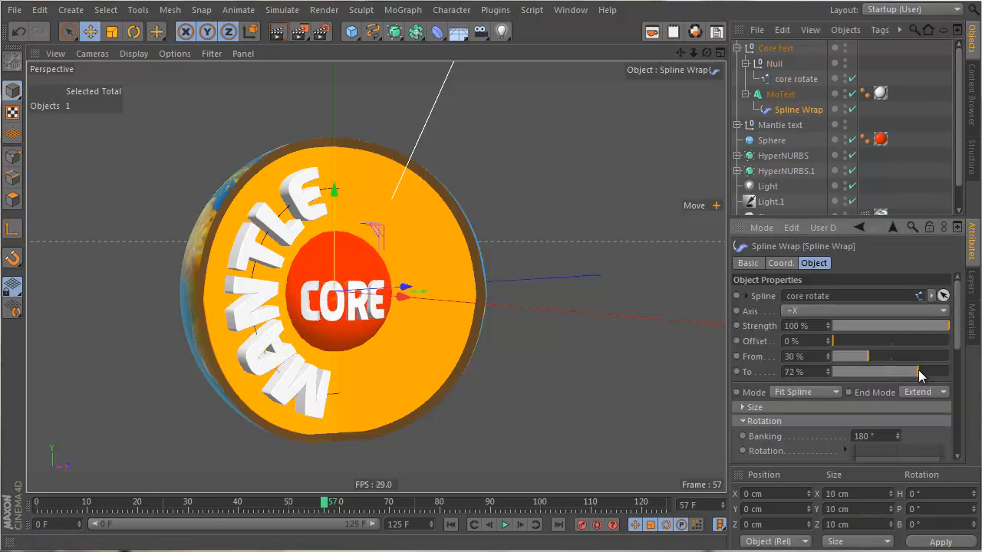
Step: Render the viewport at frame 57 to check the lit CORE and MANTLE labels, and return to frame 0
mouse_move(380, 326)
left_mouse_down("alt")
mouse_move(345, 333)
mouse_move(382, 235)
left_mouse_up("alt")
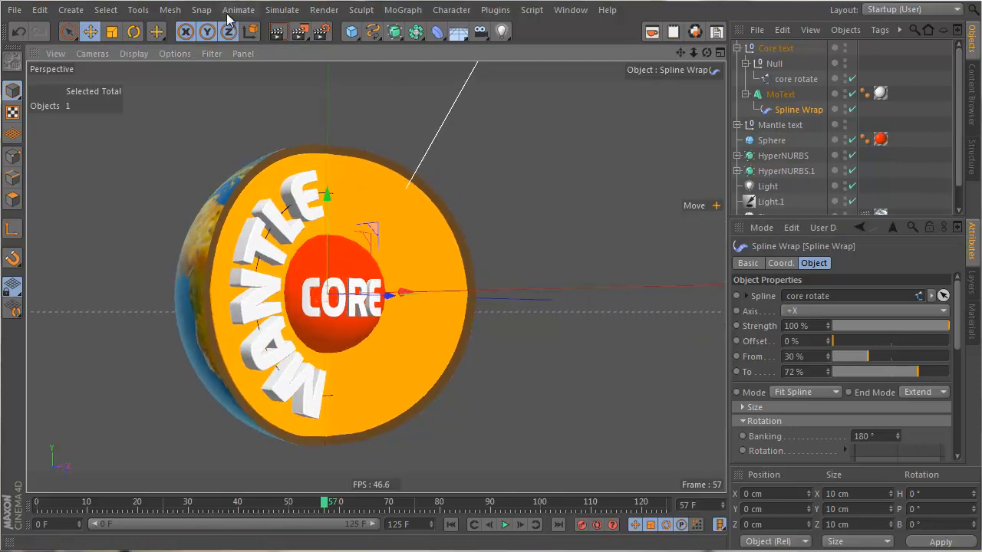
left_click(279, 33)
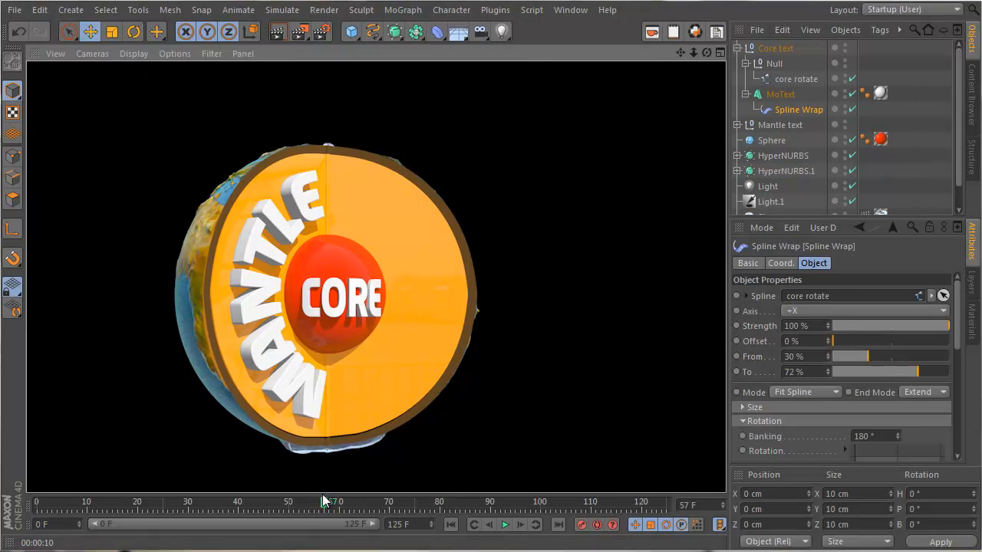
left_click_drag(323, 502, 36, 502)
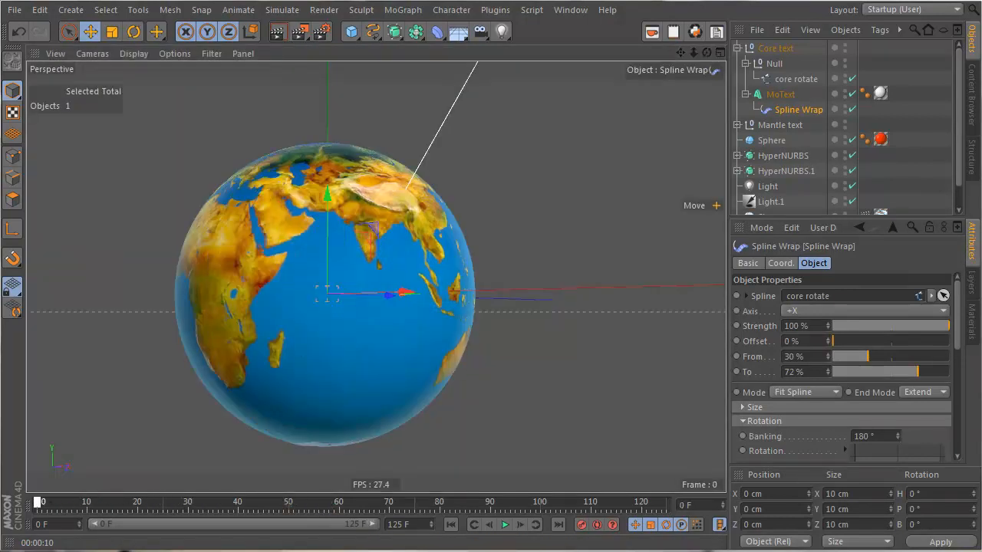
Step: Open the Timeline window, shift all existing keyframes to run from frame 64 to frame 121, and close the window
mouse_move(343, 215)
left_mouse_down("alt")
mouse_move(414, 298)
mouse_move(358, 268)
left_mouse_up("alt")
key("shift+F3")
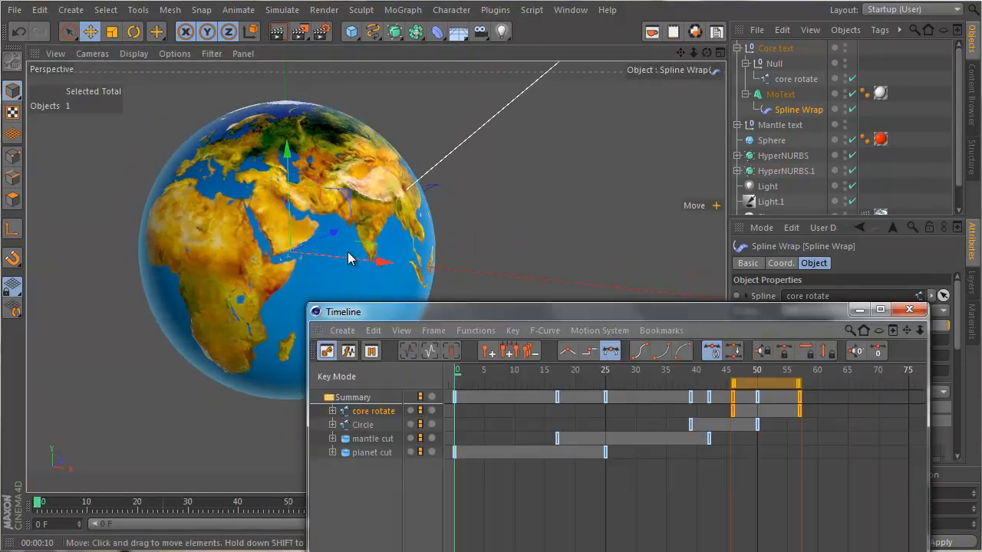
left_click_drag(590, 315, 434, 188)
scroll(674, 351, "down", 3)
left_click_drag(368, 369, 631, 268)
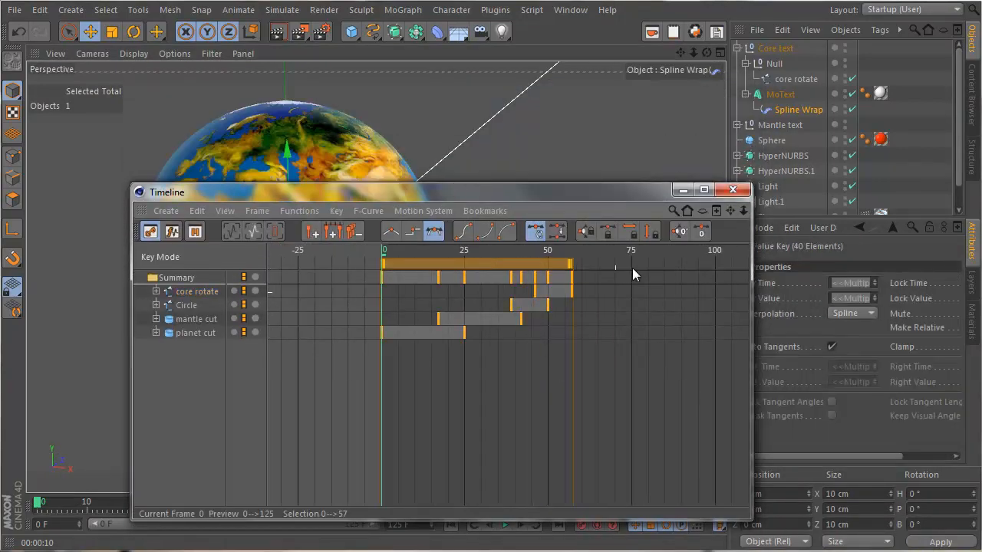
scroll(674, 346, "down", 2)
left_click_drag(486, 262, 632, 261)
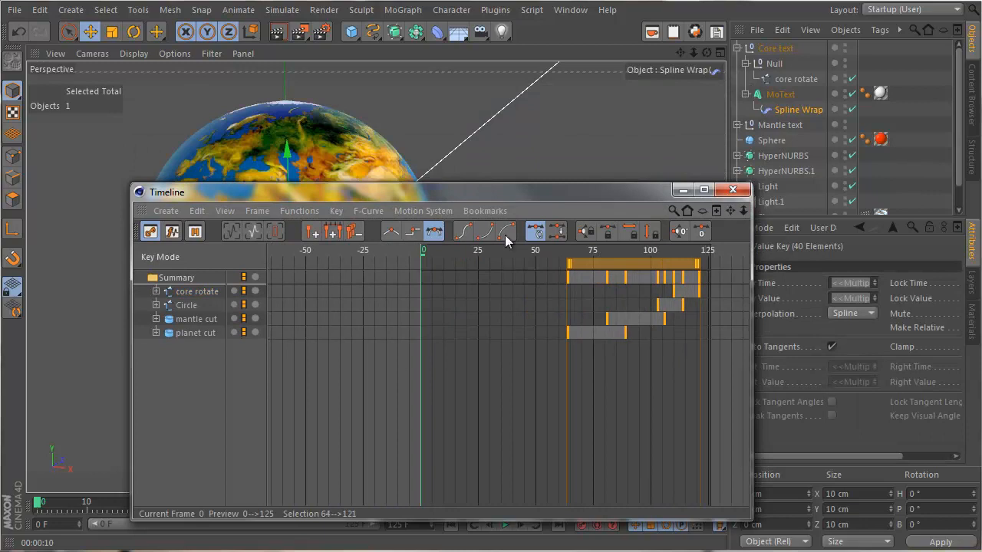
left_click_drag(460, 194, 726, 189)
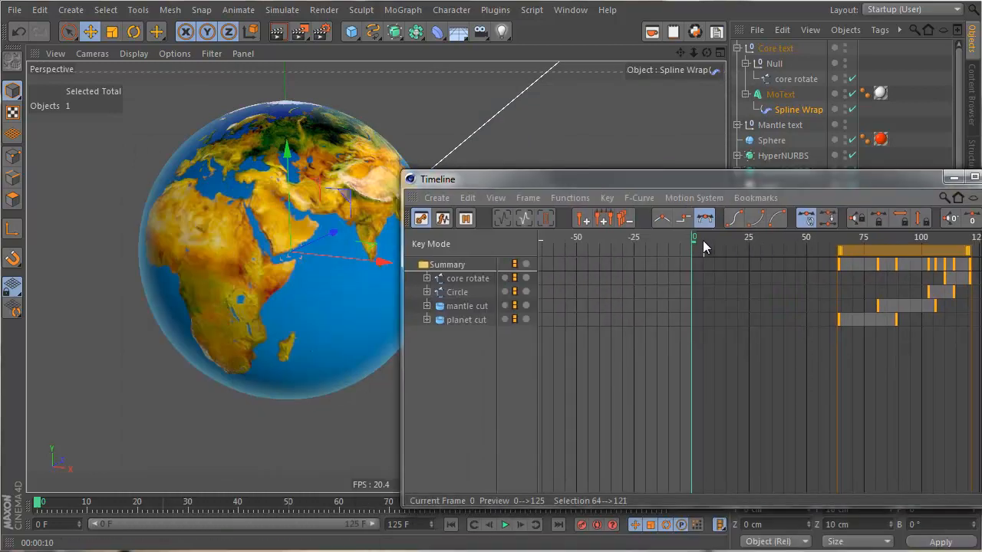
left_click_drag(703, 240, 635, 263)
left_click(674, 125)
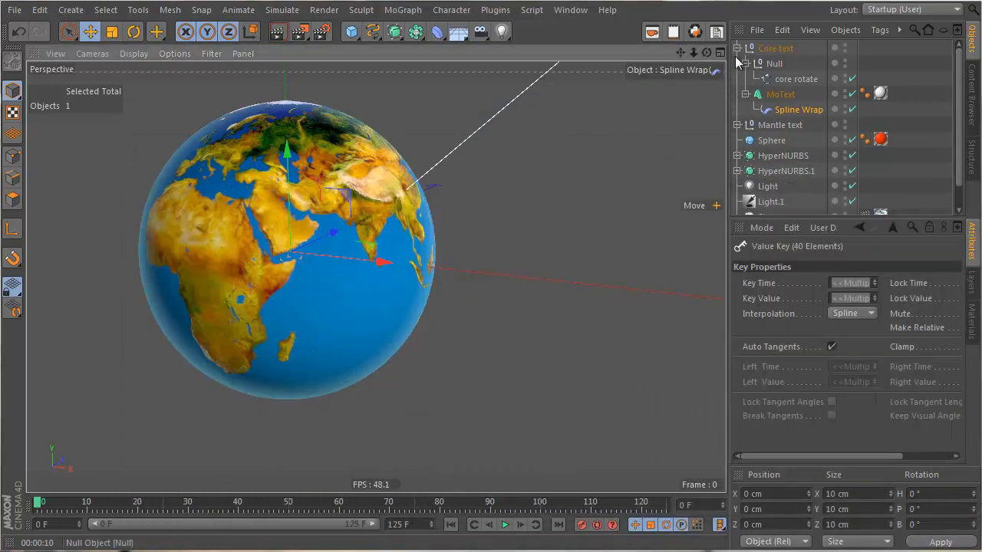
Step: Add a null object and place Core text, Mantle text, Sphere, HyperNURBS and HyperNURBS.1 inside it
left_click(737, 49)
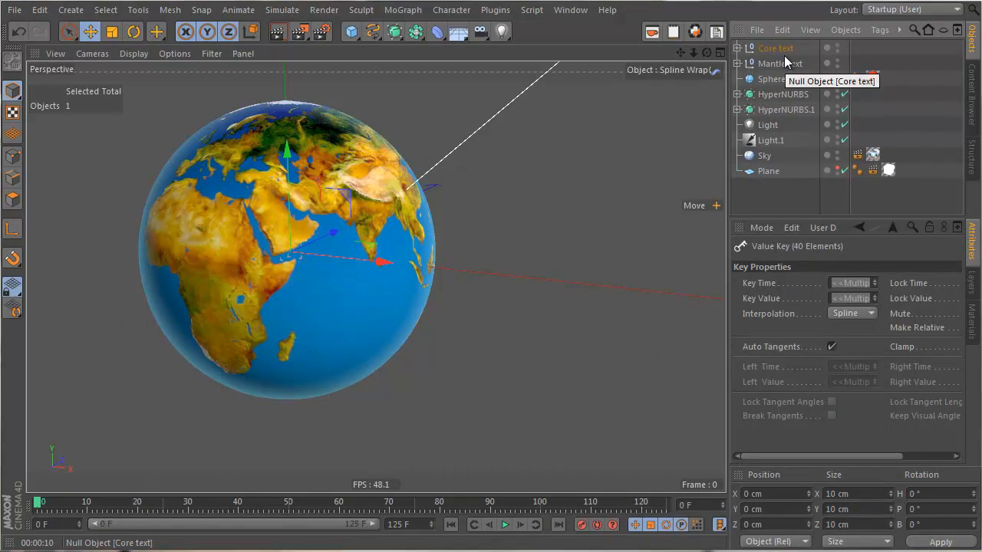
left_click_drag(341, 30, 404, 55)
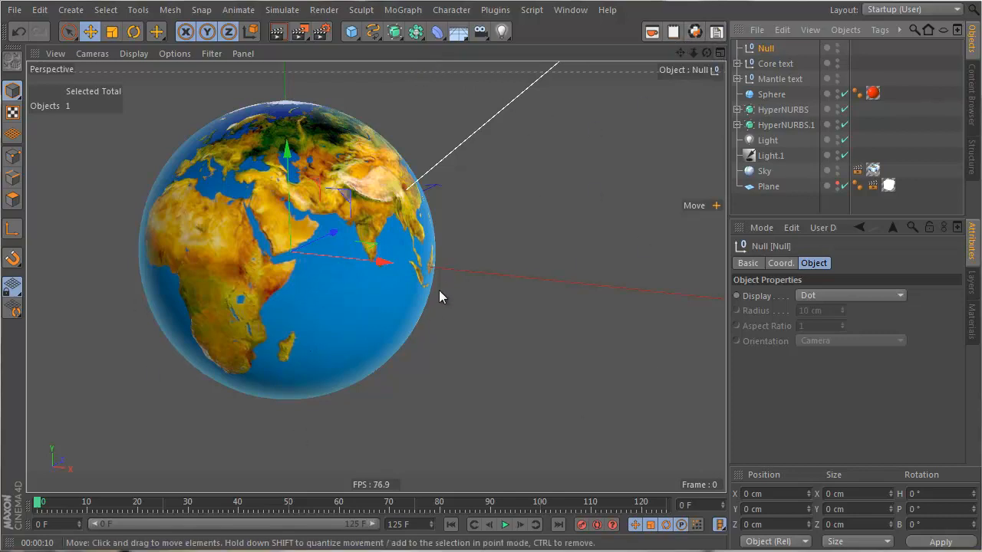
left_click(775, 63)
left_click(779, 79, "ctrl")
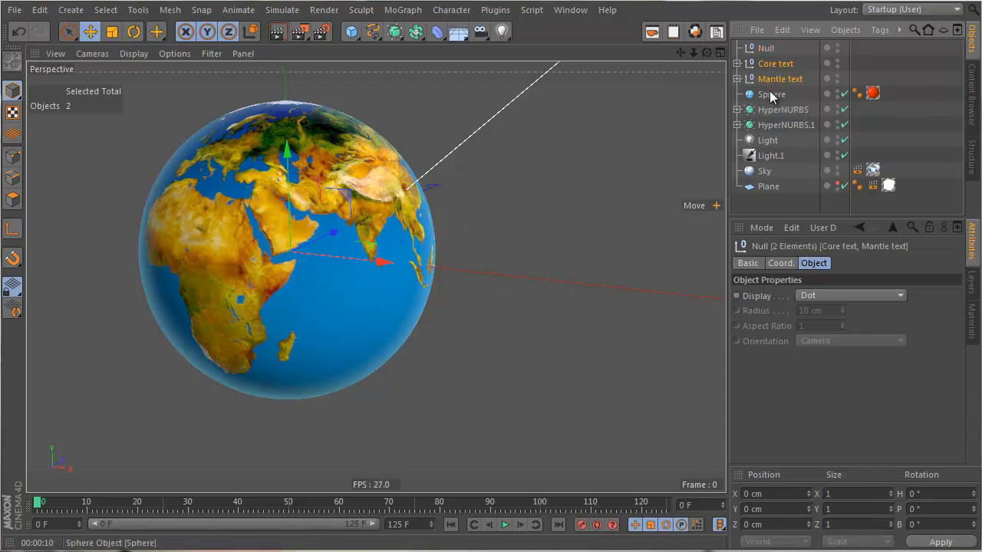
left_click(771, 94, "ctrl")
left_click(781, 110, "ctrl")
left_click(782, 125, "ctrl")
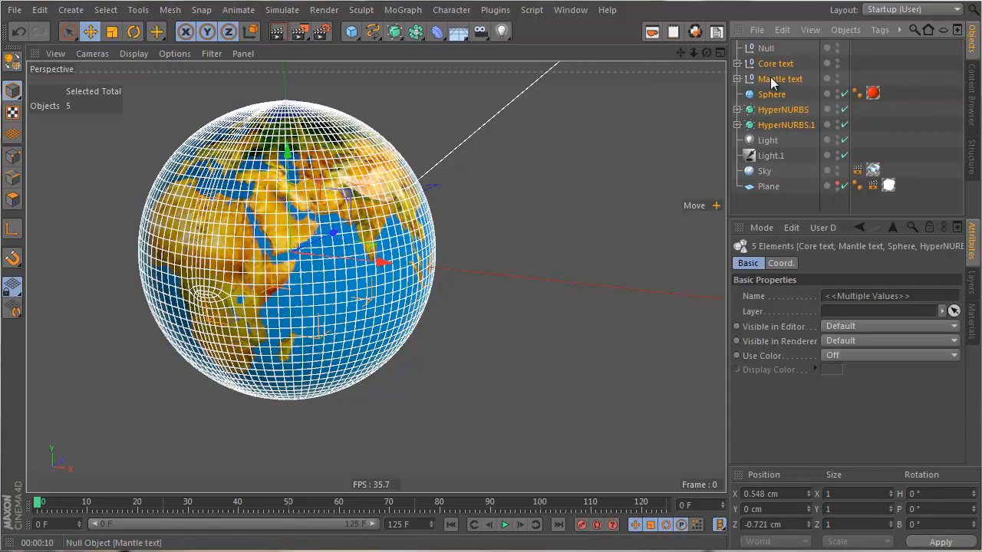
left_click_drag(773, 88, 763, 49)
left_click(764, 52)
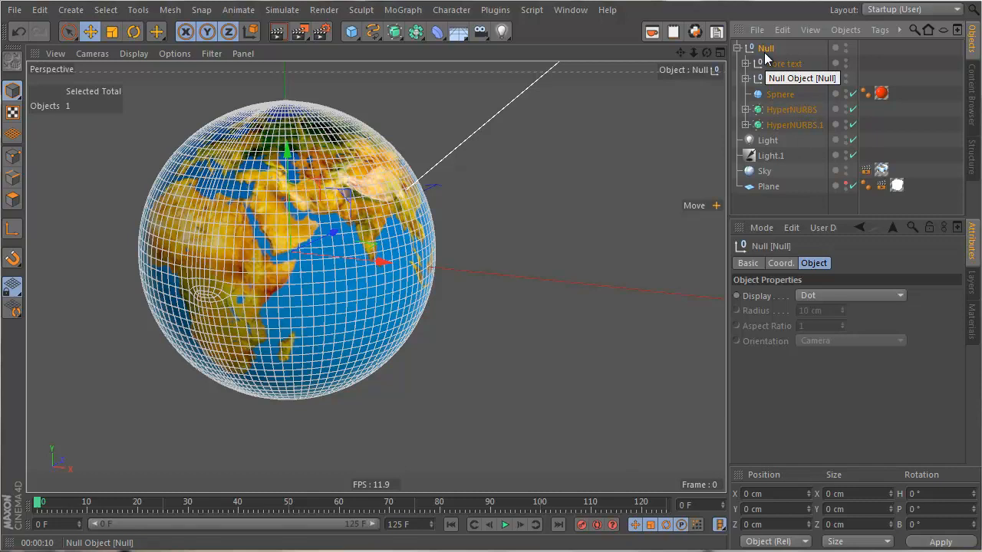
Step: Rename the null that holds the globe and text objects as earth
left_click(810, 68)
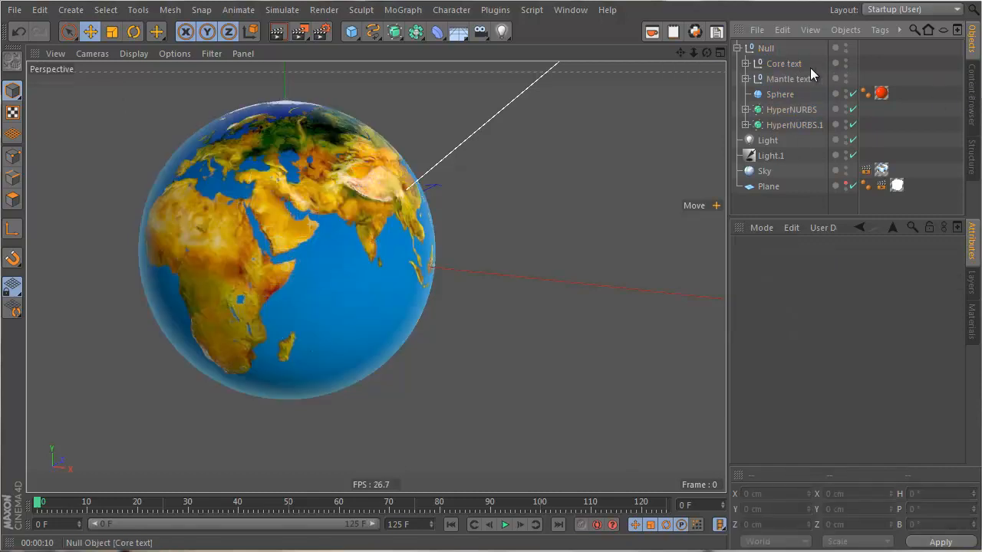
left_click_drag(228, 250, 291, 239, "alt")
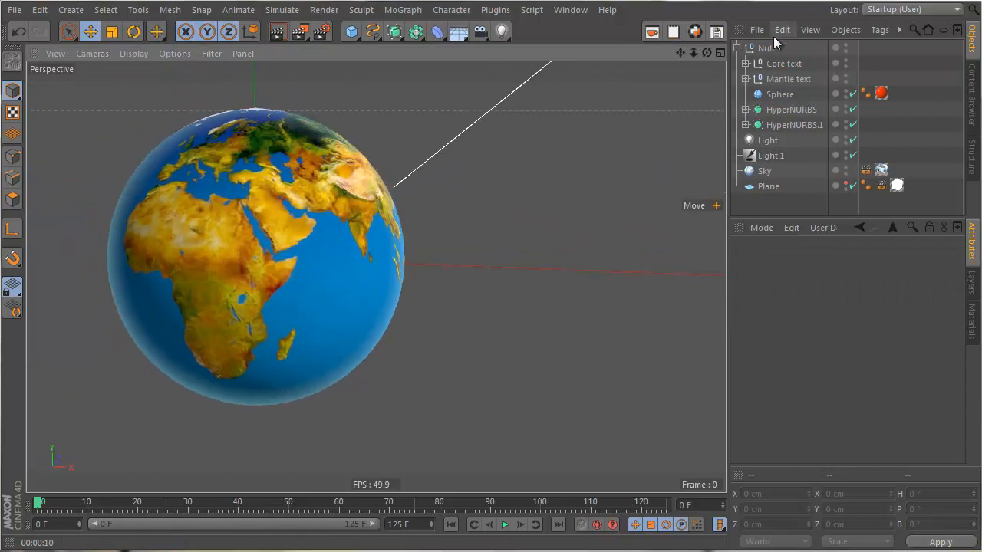
left_click(760, 50)
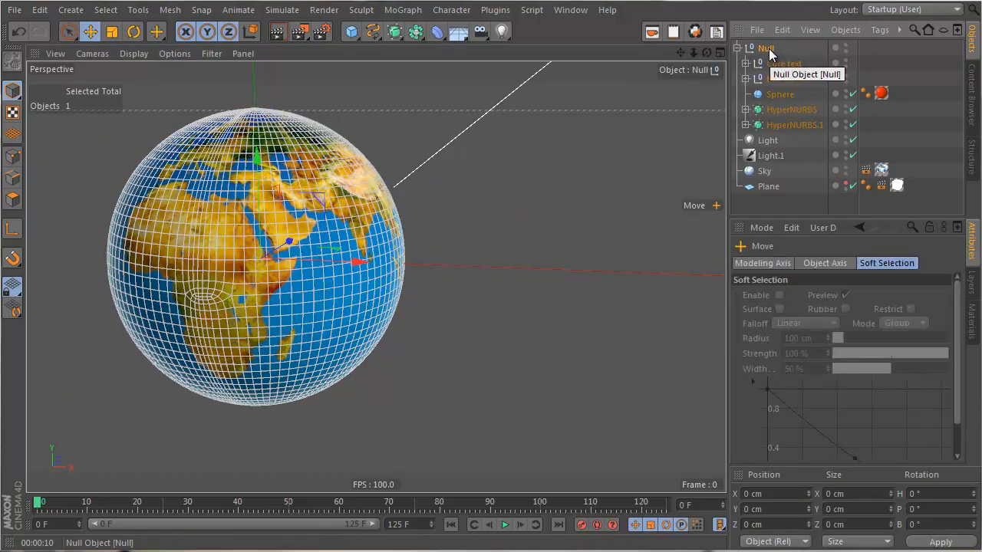
double_click(768, 49)
type("earth")
key("Return")
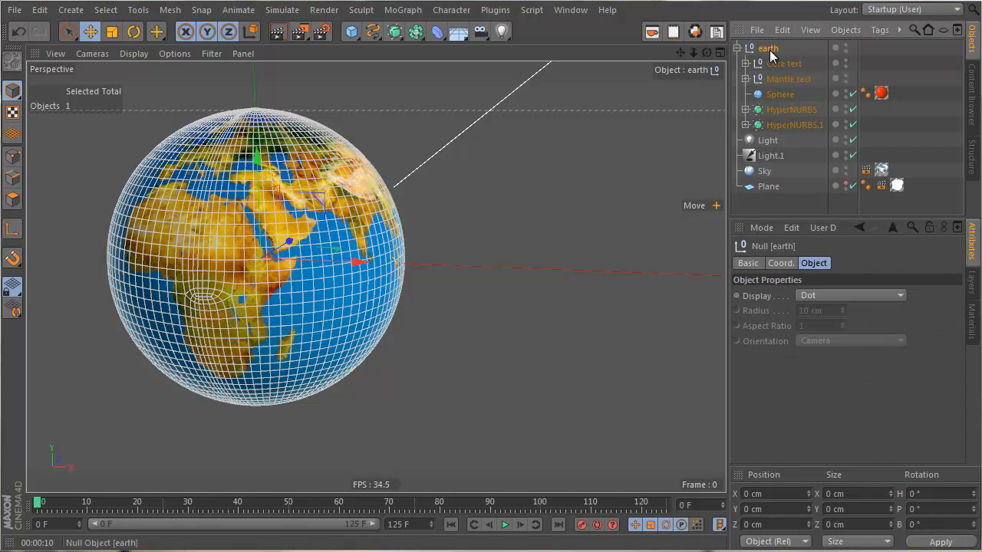
Step: Add a second null as a child of earth and name it earth rotate
key("n")
key("1")
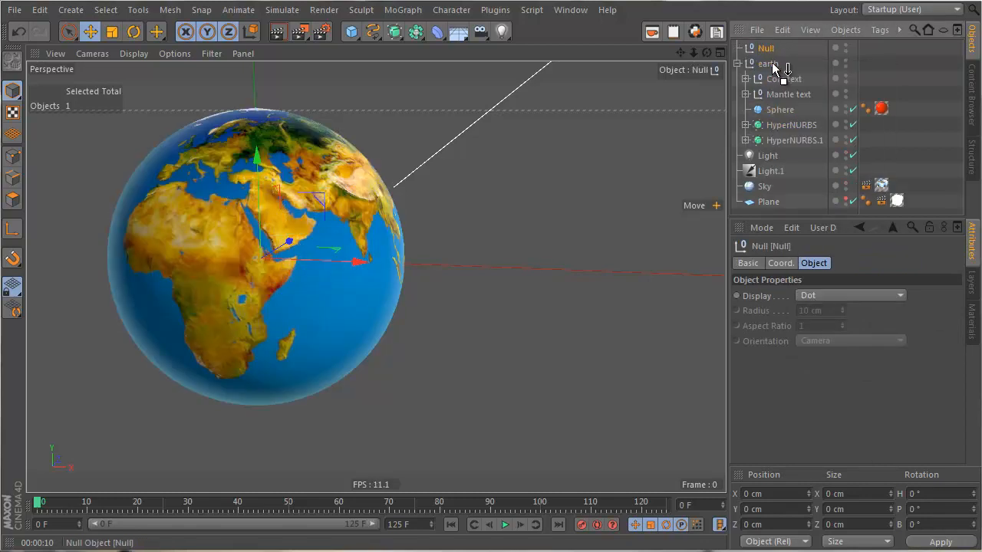
left_click_drag(773, 69, 773, 70)
double_click(773, 65)
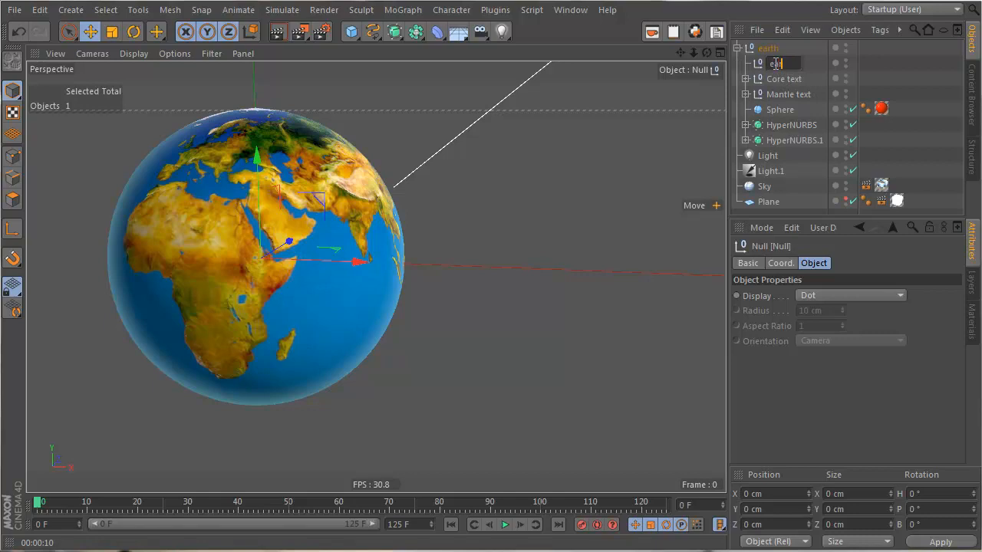
type("earth rotate")
key("Return")
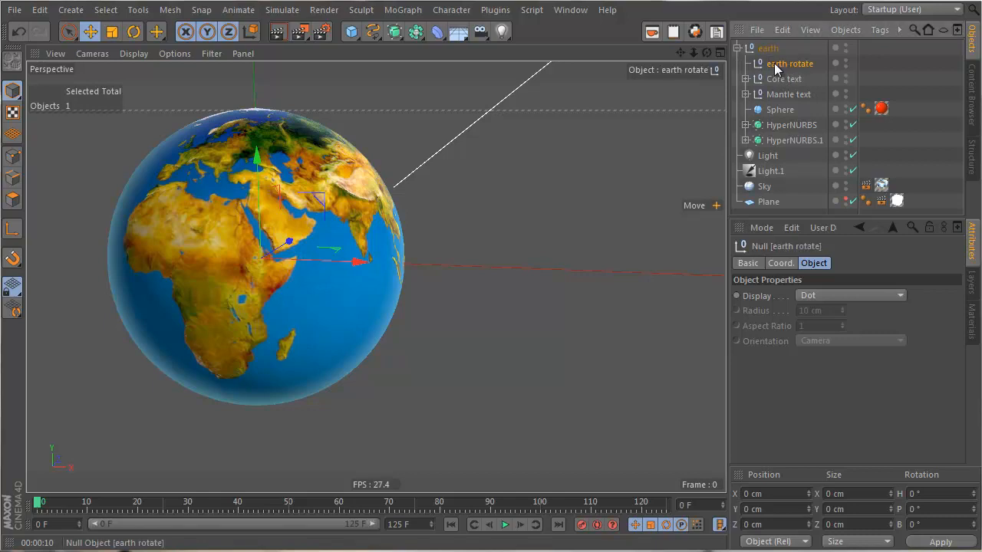
Step: Move Core text, Mantle text, Sphere and both HyperNURBS objects into the earth rotate null
left_click(786, 78)
left_click(801, 139, "shift")
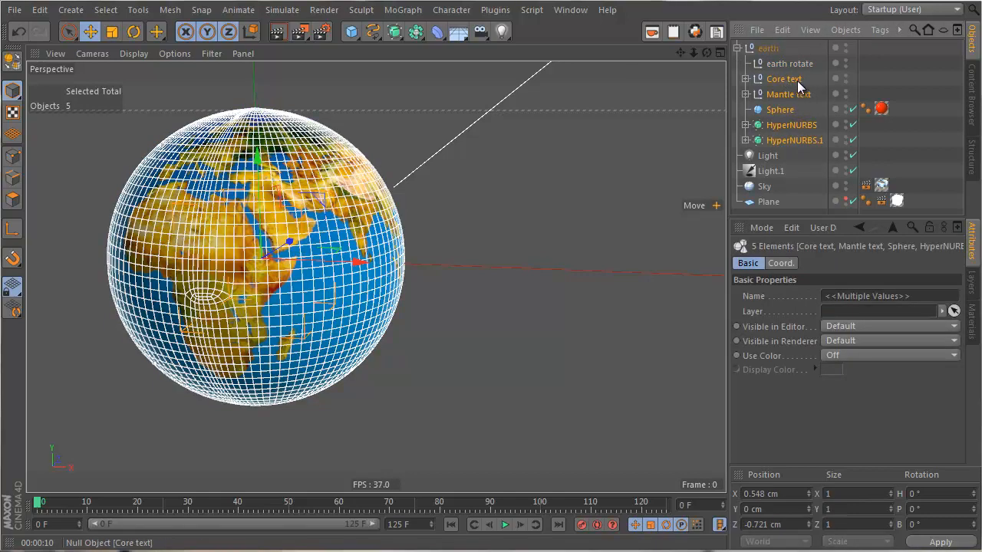
left_click_drag(781, 67, 782, 62)
left_click(782, 62)
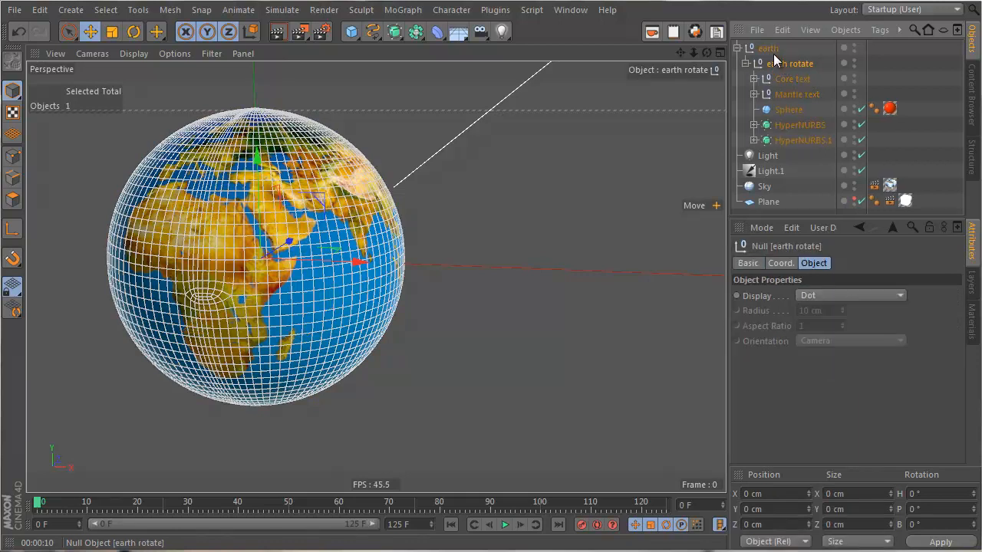
Step: Rename the top-level earth null as earth zoom
double_click(771, 48)
type("zoom")
key("Return")
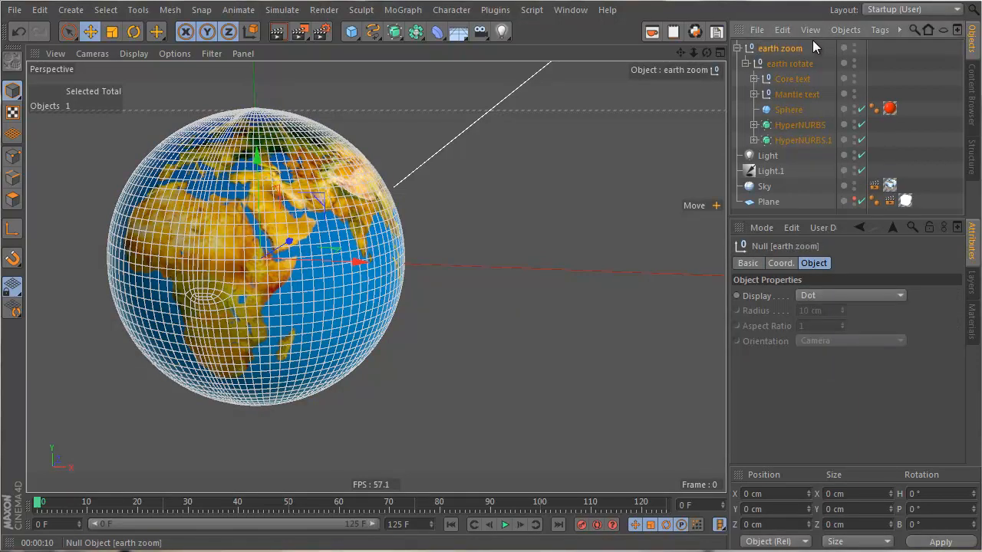
Step: Keyframe earth zoom at its origin on frame 40 and pushed back to Z 5188.693 cm on frame 0
left_click_drag(197, 269, 263, 250, "alt")
middle_click_drag(263, 268, 390, 284, "alt")
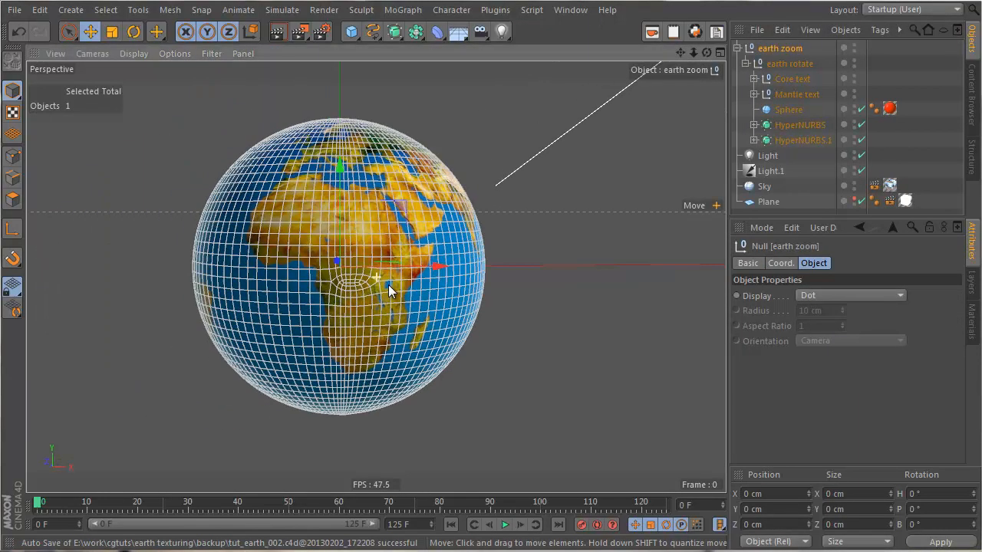
left_click_drag(376, 294, 336, 289, "alt")
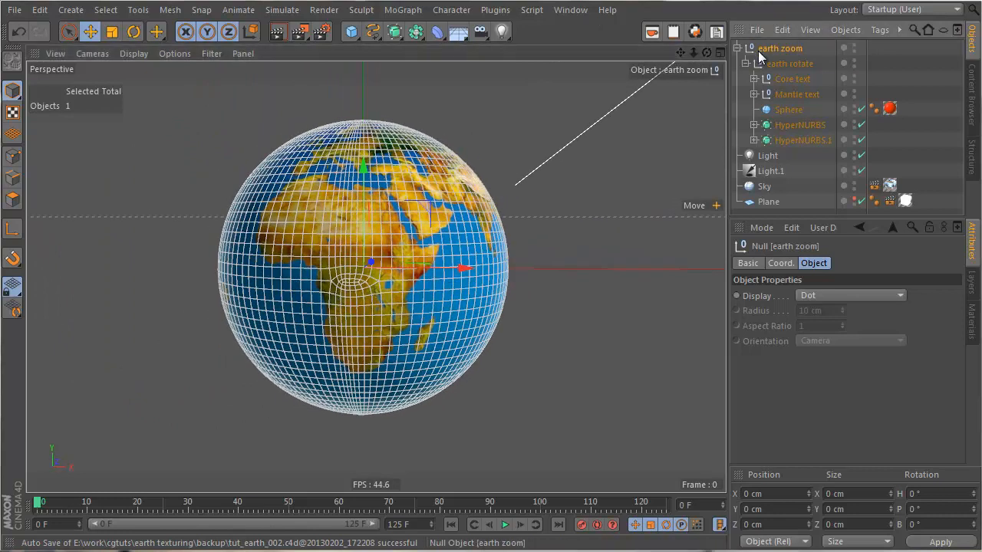
left_click_drag(52, 504, 86, 508)
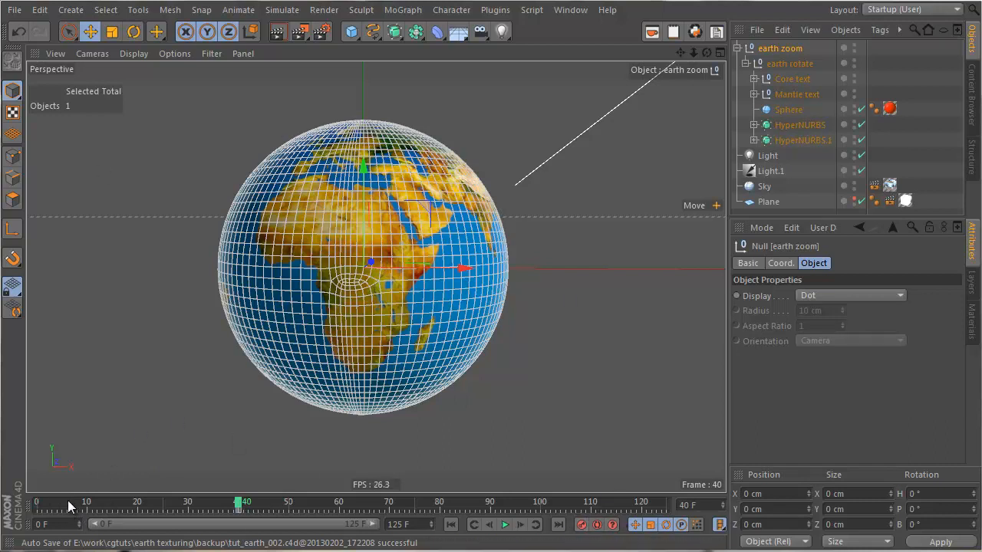
left_click_drag(361, 406, 704, 339, "alt")
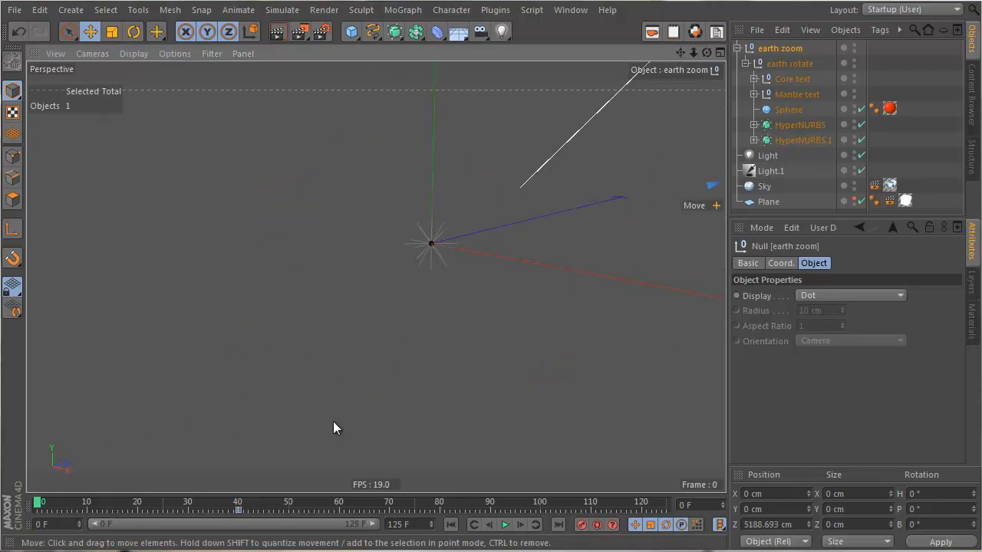
left_click(578, 524)
left_click_drag(319, 444, 504, 314, "alt")
mouse_move(40, 505)
left_mouse_down()
mouse_move(498, 514)
mouse_move(717, 485)
mouse_move(235, 485)
mouse_move(69, 498)
mouse_move(250, 475)
mouse_move(253, 490)
mouse_move(39, 503)
left_mouse_up()
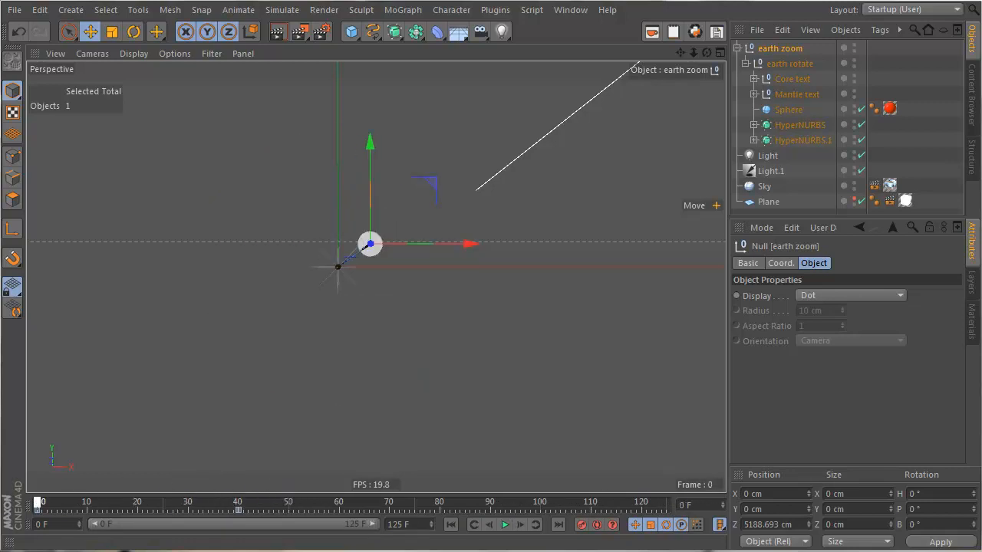
Step: Keyframe the heading of the earth rotate null at -38.8° on frame 125 and 240.8° on frame 0
left_click_drag(184, 507, 686, 473)
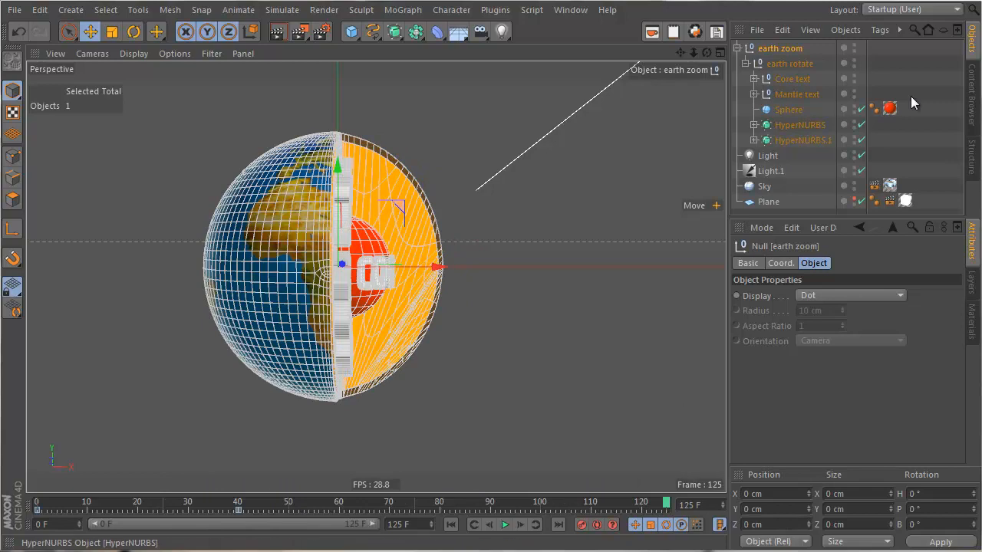
left_click(789, 64)
key("r")
left_click_drag(361, 270, 332, 266)
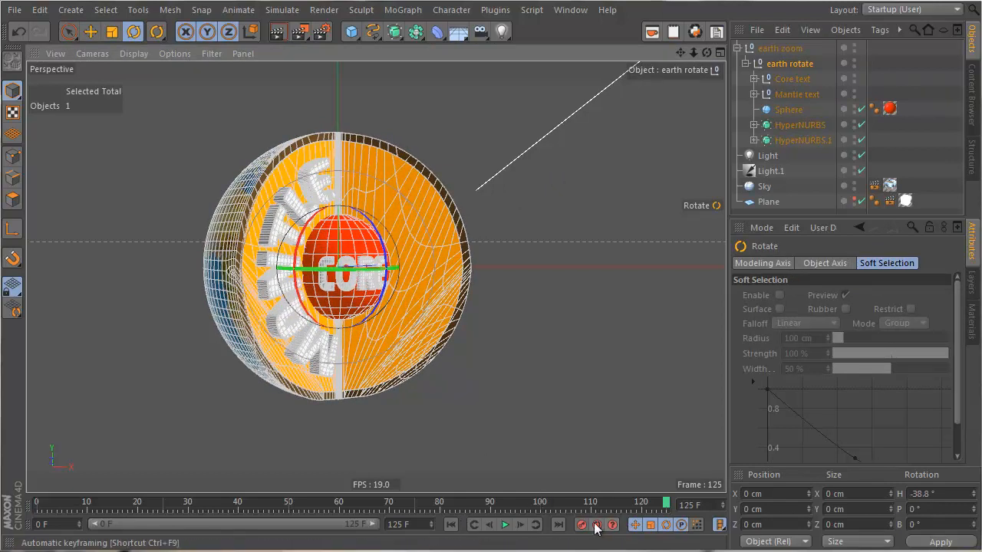
left_click_drag(655, 500, 36, 503)
left_click_drag(355, 239, 163, 247)
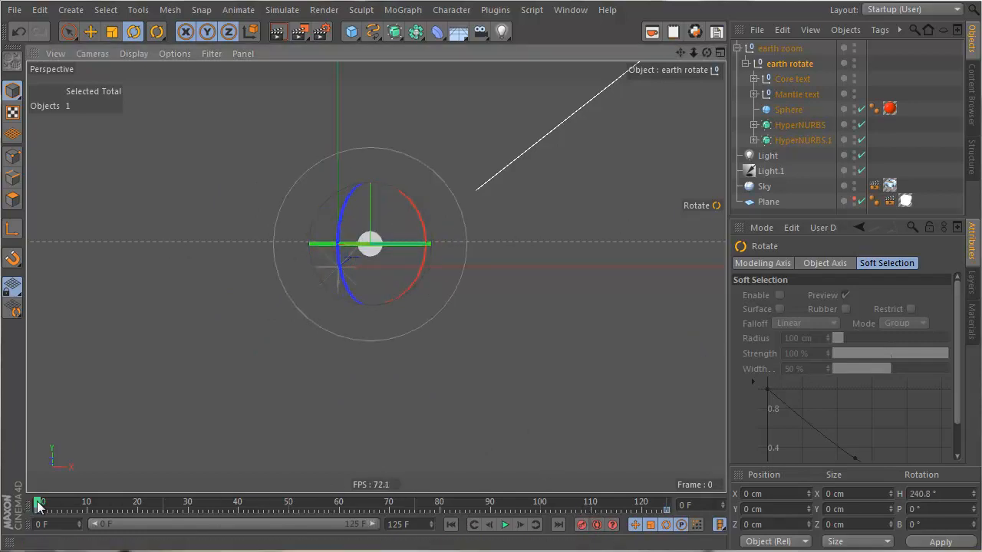
Step: Deselect everything, then scrub and play the animation to check the Earth's zoom, rotation, cutaway and label timing
left_click(799, 164)
left_click_drag(41, 503, 232, 497)
left_click_drag(298, 489, 713, 472)
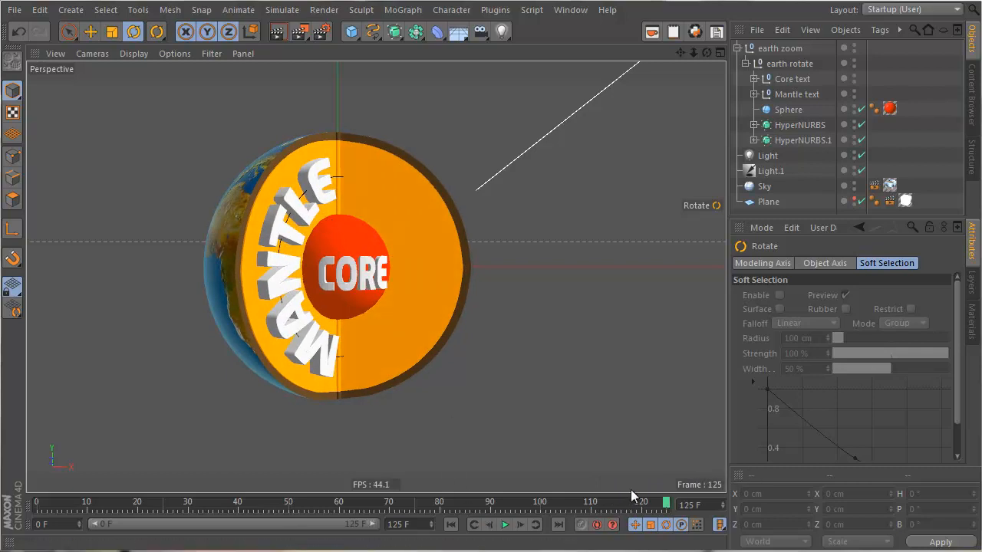
left_click_drag(653, 502, 330, 502)
key("F8")
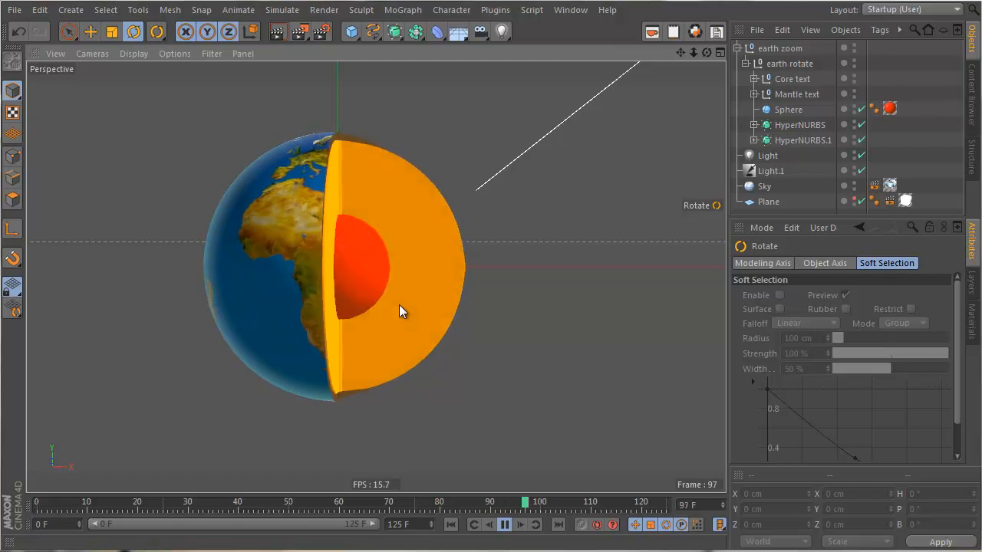
key("F8")
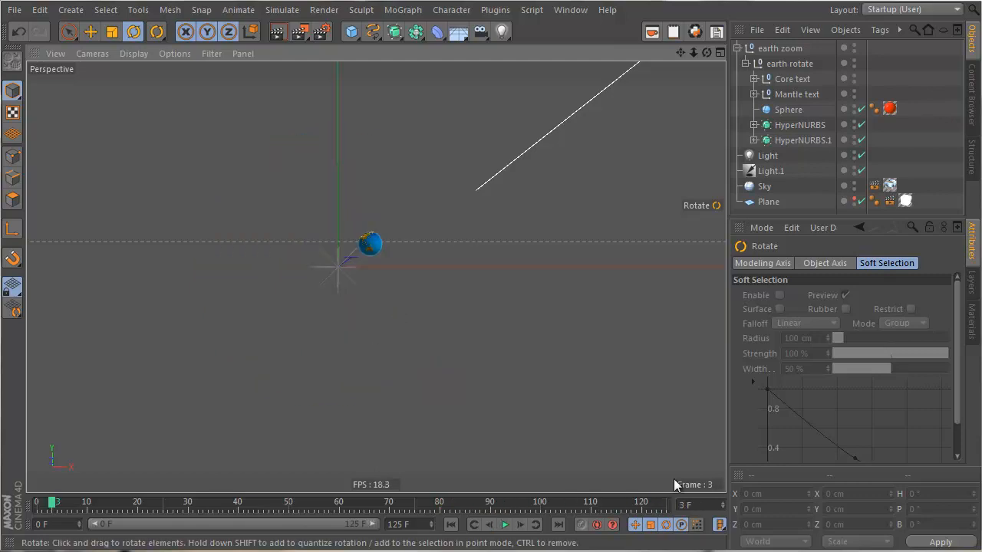
Step: Turn the earth rotate null to a heading of -47.6° on frame 125
left_click(636, 502)
key("shift+F3")
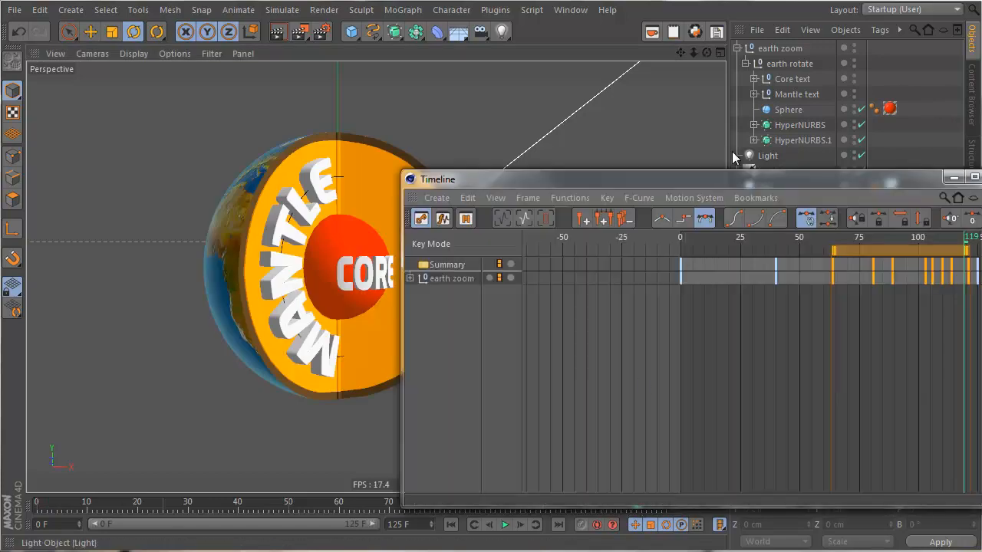
key("shift+F3")
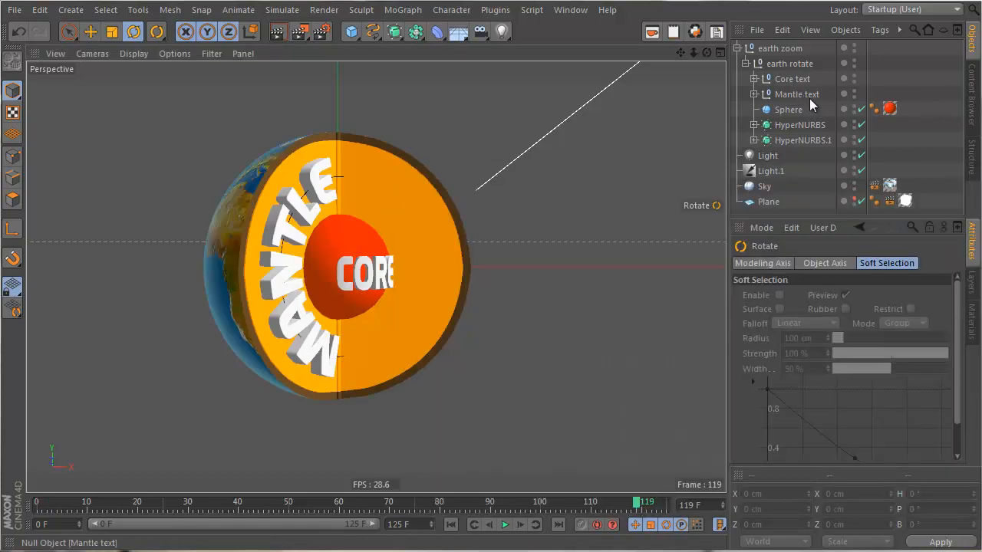
left_click(786, 60)
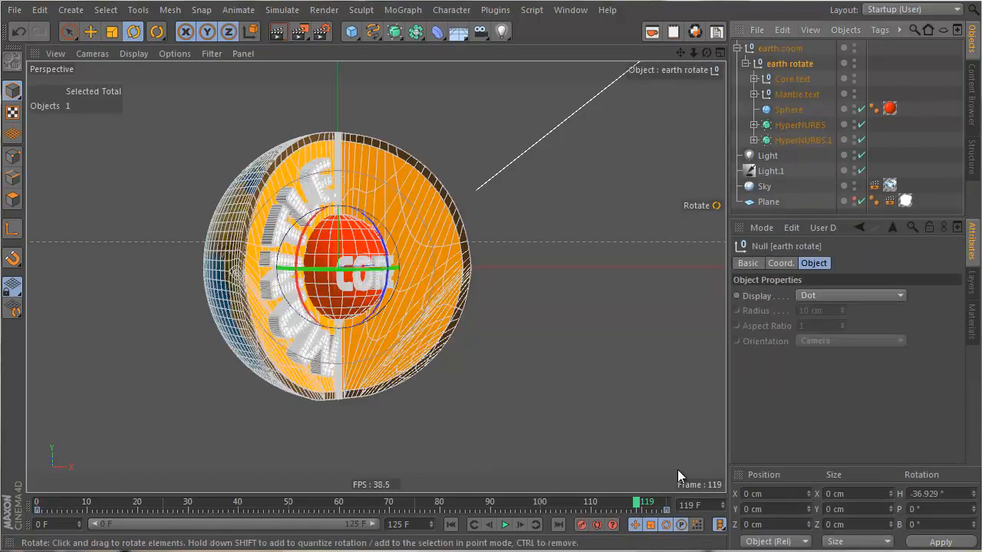
left_click(654, 503)
left_click_drag(654, 503, 666, 503)
left_click_drag(355, 267, 673, 458)
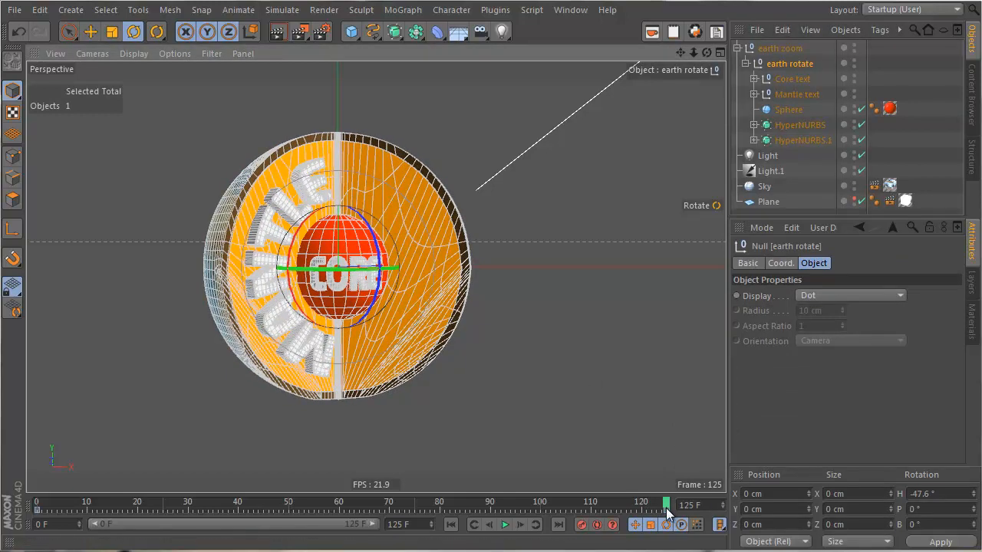
Step: Move the earth rotate null's end keyframe to frame 94 and keyframe its heading at -55.2° on frame 125
left_click_drag(665, 509, 624, 514)
left_click_drag(515, 504, 665, 504)
left_click_drag(521, 403, 552, 470)
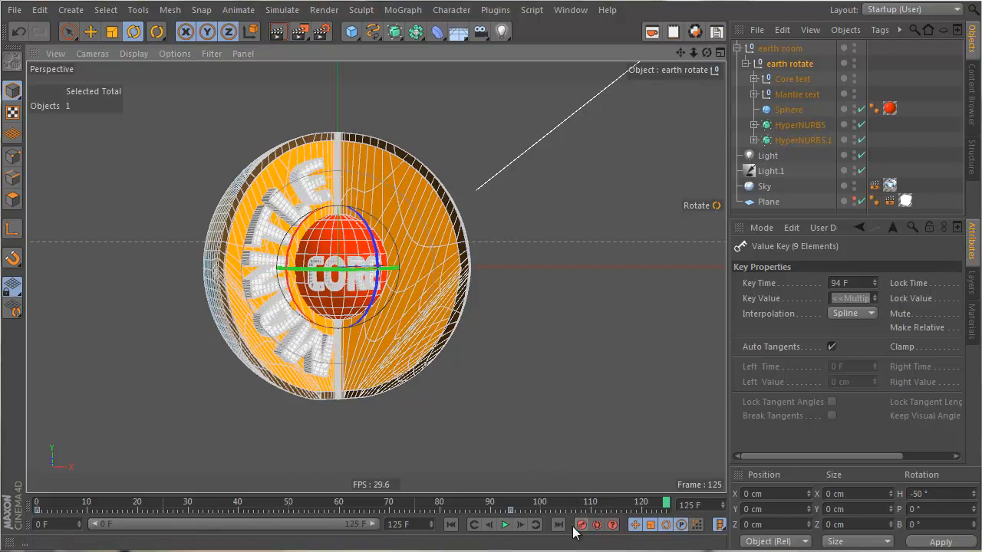
mouse_move(656, 503)
left_mouse_down()
mouse_move(289, 504)
mouse_move(511, 519)
mouse_move(672, 507)
left_mouse_up()
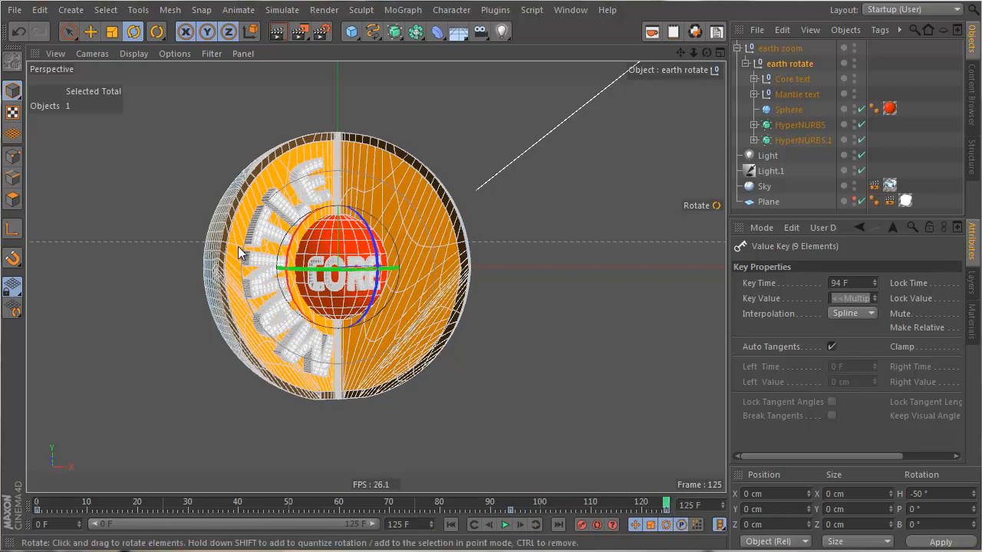
mouse_move(333, 270)
left_mouse_down()
mouse_move(316, 270)
mouse_move(329, 270)
left_mouse_up()
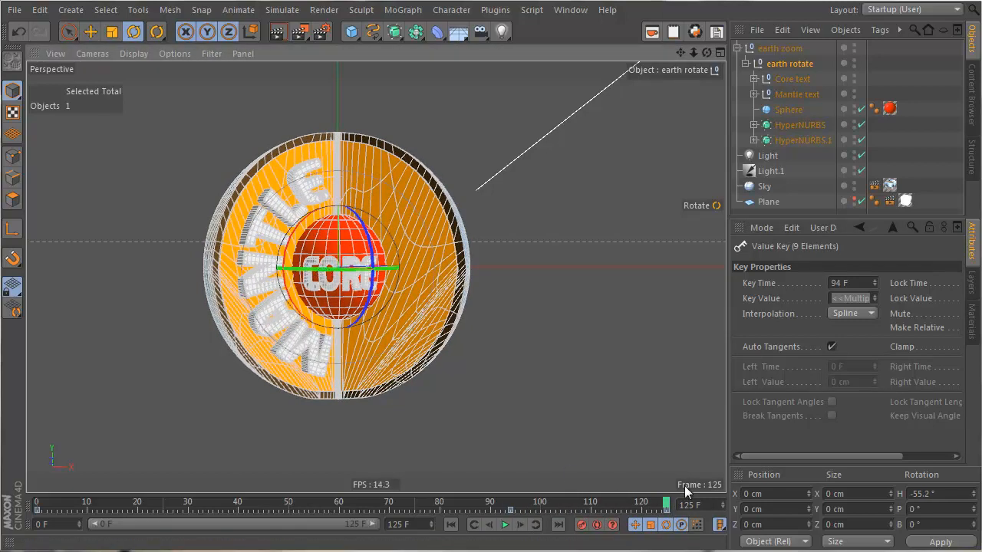
Step: Stretch the core rotate and Circle keyframes together so their combined range starts at frame 92 and ends at frame 121
left_click_drag(655, 497, 34, 431)
left_click(795, 170)
key("F8")
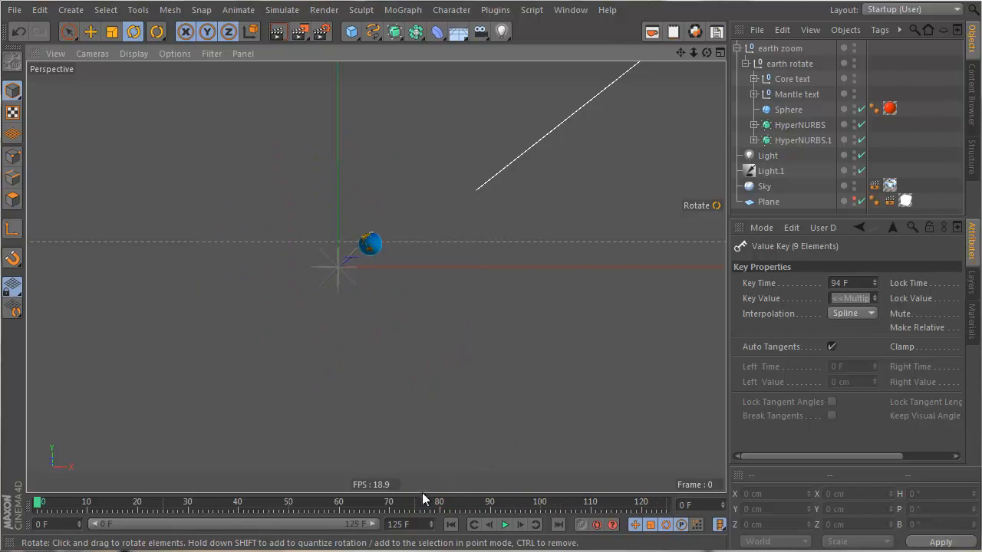
left_click_drag(422, 502, 592, 502)
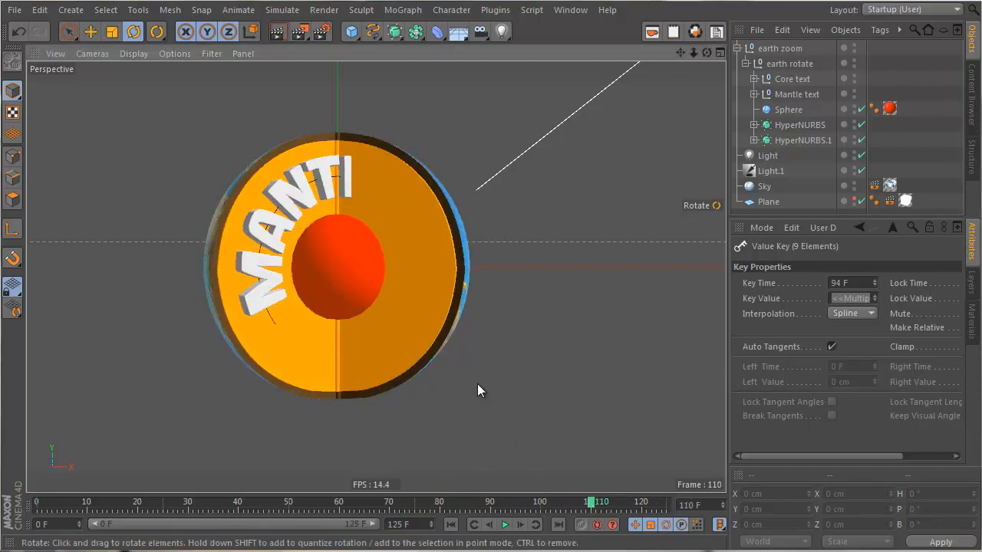
key("shift+F3")
left_click(411, 278)
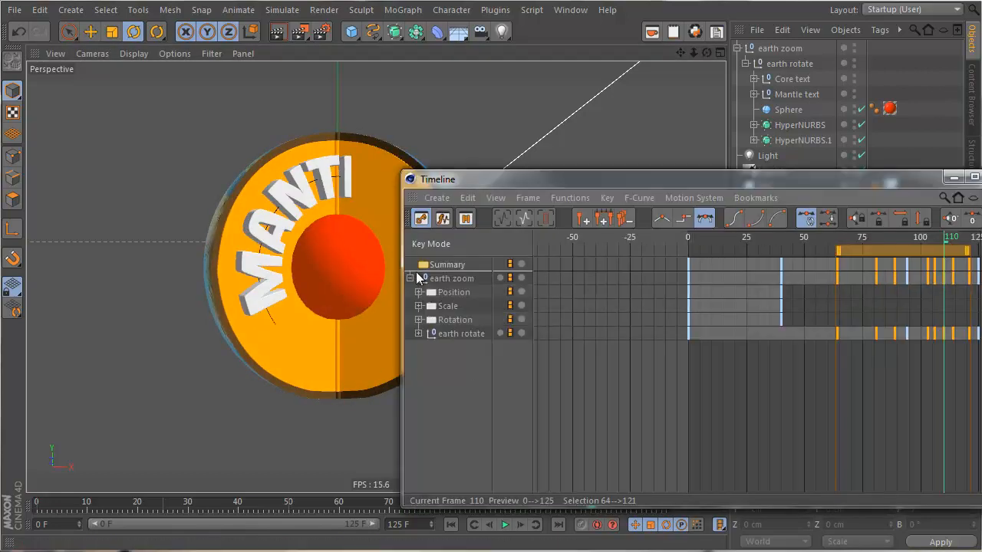
left_click(418, 334)
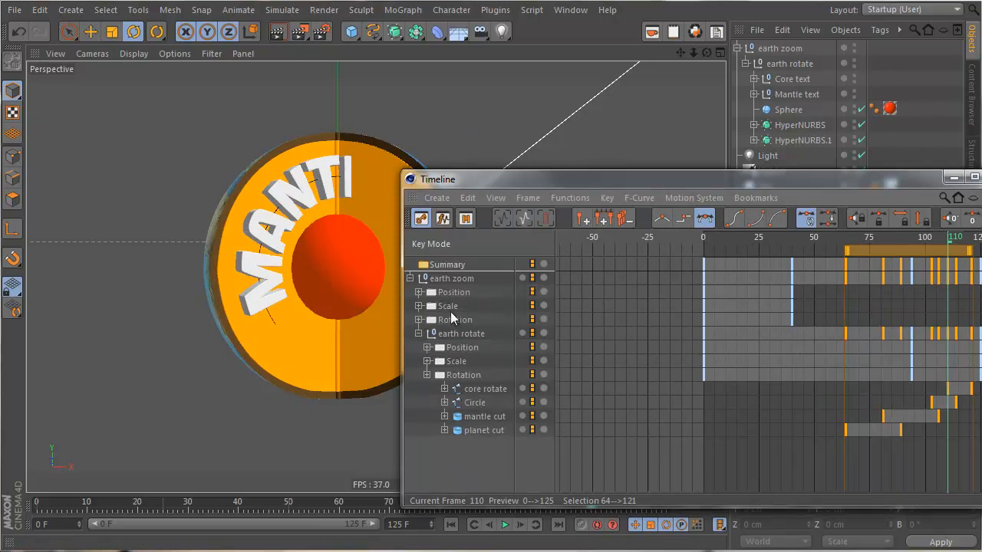
left_click(484, 392)
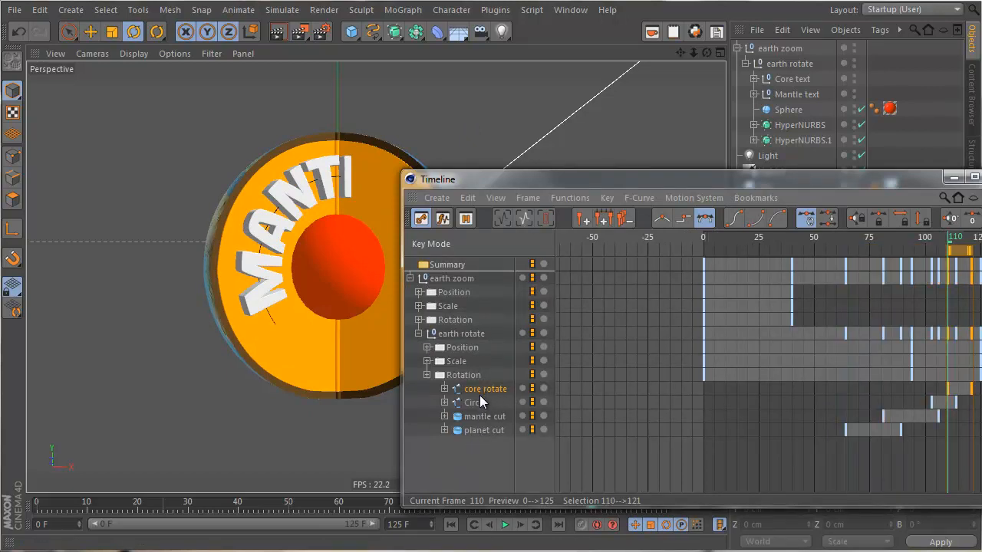
left_click(480, 400)
left_click(480, 390, "shift")
left_click_drag(931, 248, 908, 251)
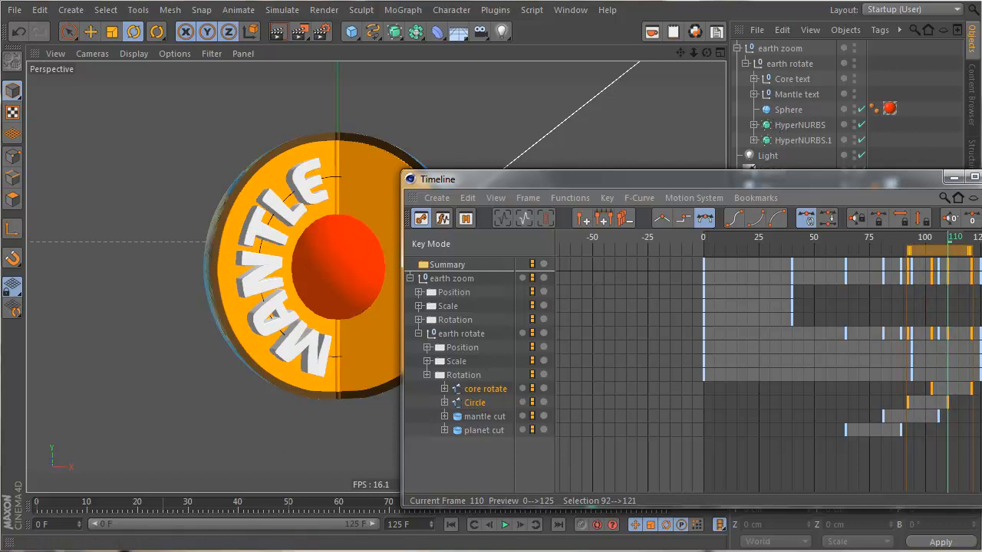
Step: Play and scrub the retimed animation, rendering the view at frames 125 and 68 to check the cutaway and labels
left_click(718, 524)
left_click_drag(590, 502, 434, 513)
key("F8")
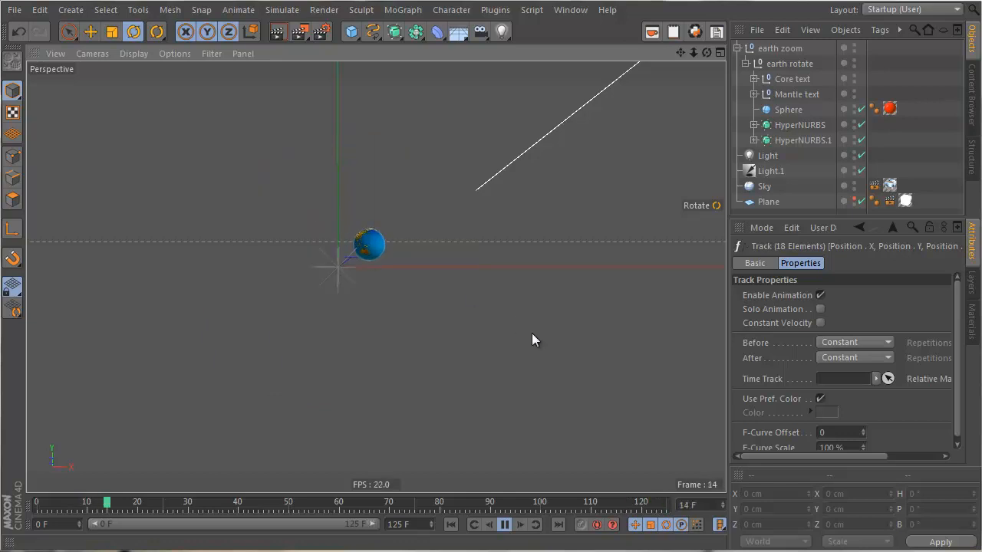
left_click(559, 503)
left_click_drag(611, 499, 690, 498)
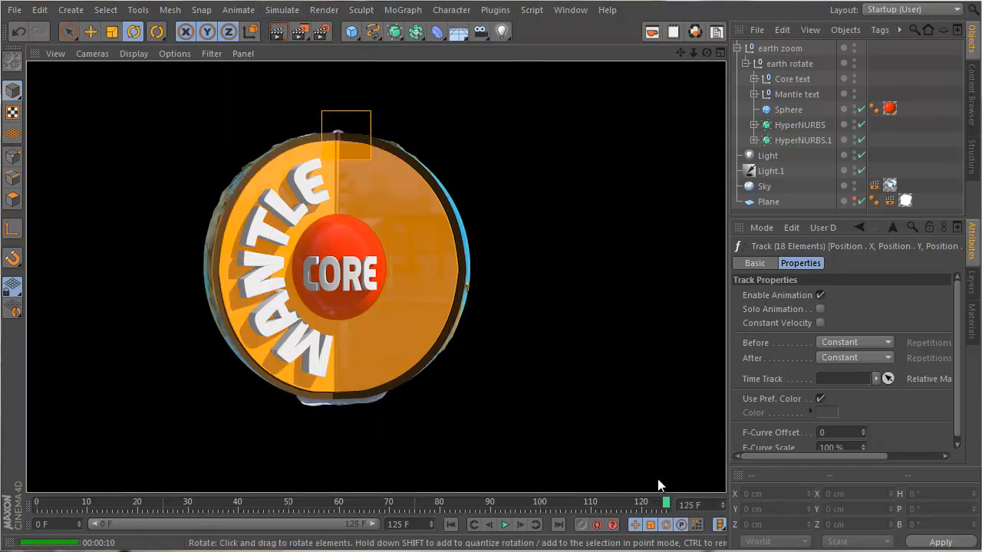
left_click_drag(655, 504, 378, 487)
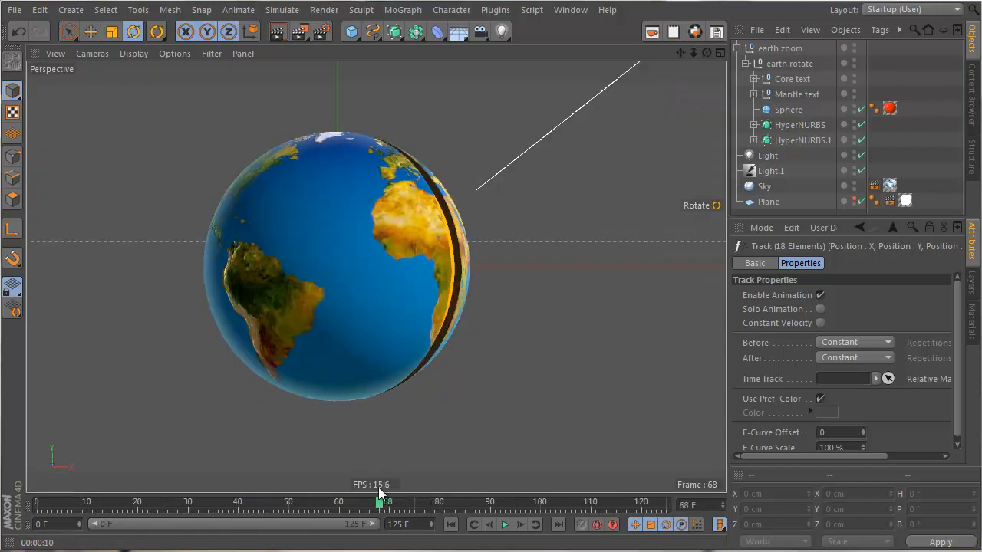
left_click(277, 30)
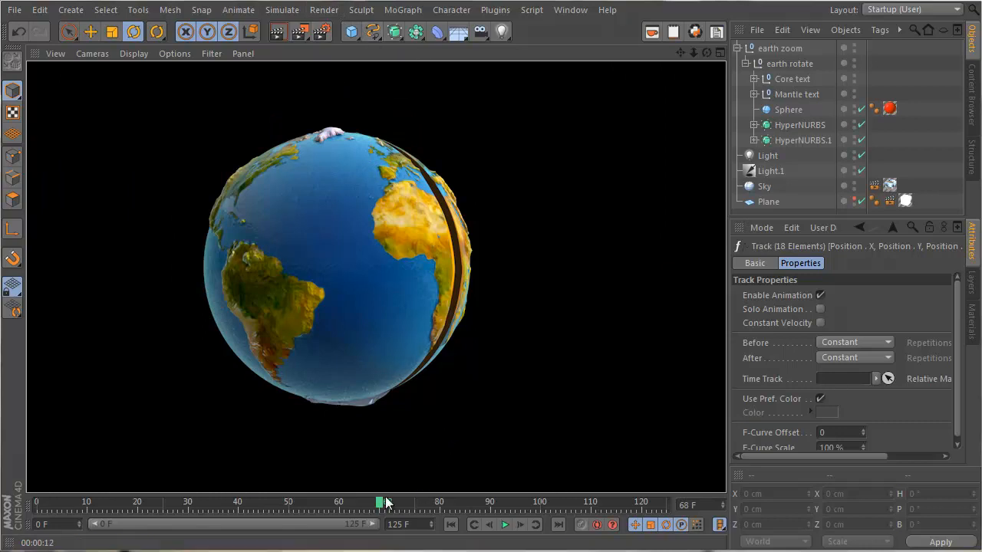
left_click_drag(386, 504, 652, 521)
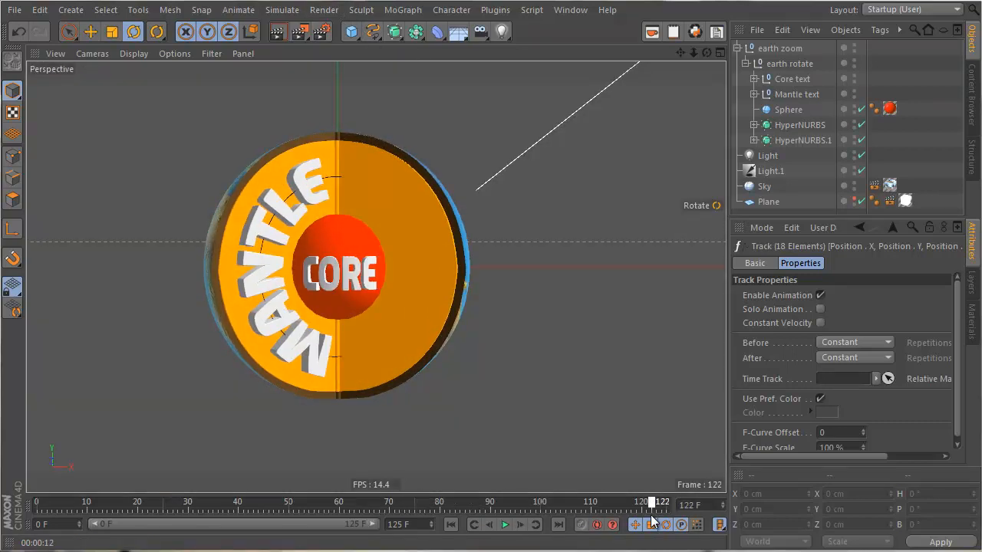